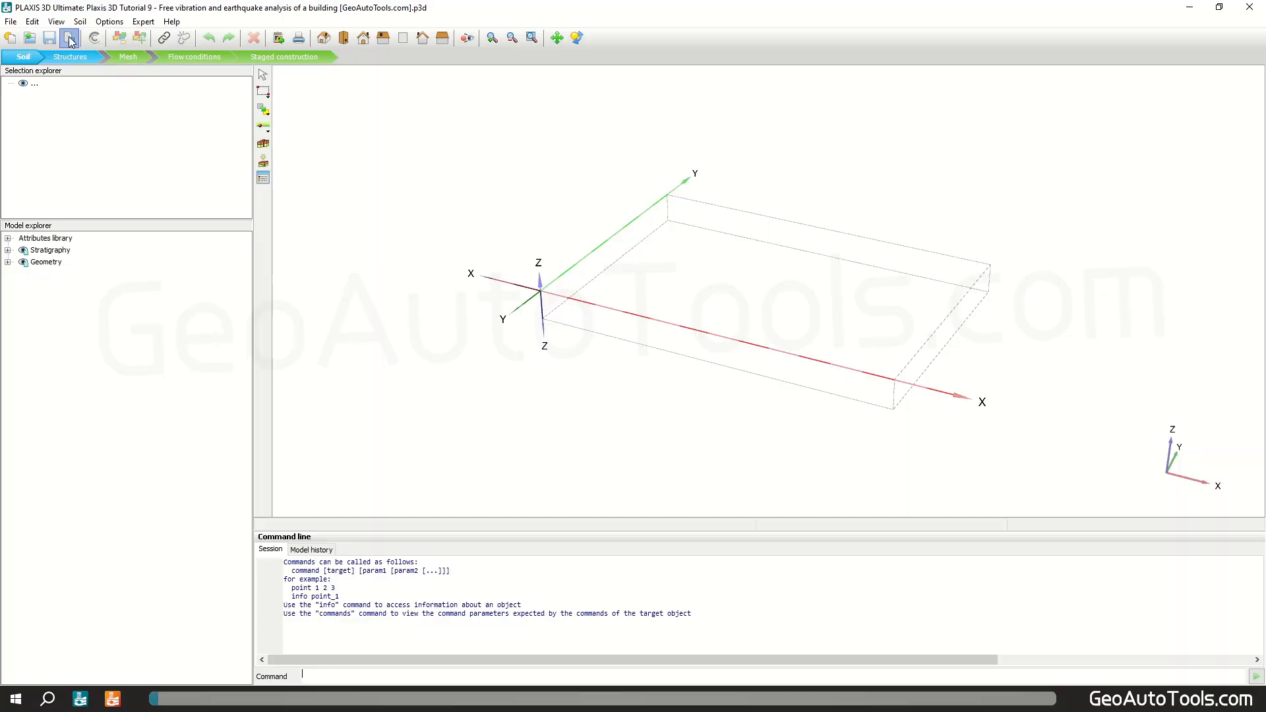
Set the project title to "Plaxis 3D Tutorial 9 - Free vibration and earthquake analysis of a building [GeoAutoTools.com]"
{"action": "left_click", "coordinate": [69, 38]}
{"action": "type", "text": "Plaxis 3D Tutorial"}
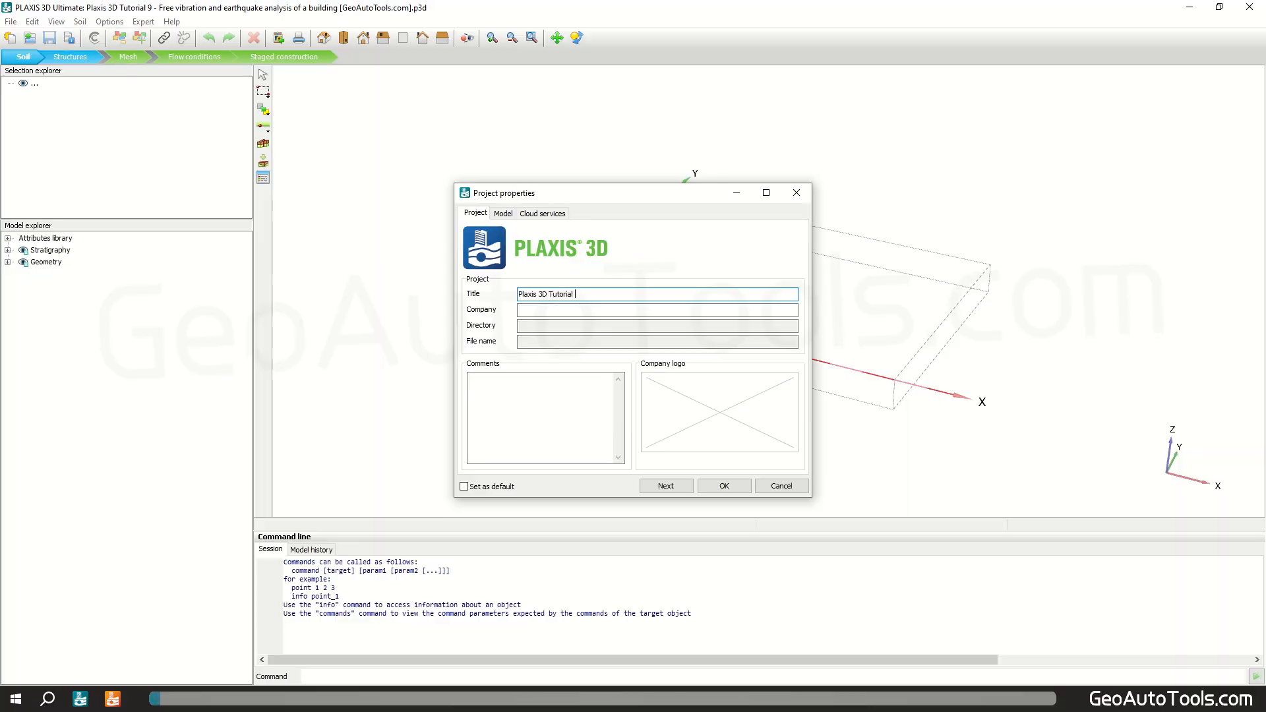
{"action": "type", "text": " 9 - Free vibration and earthquake analysis of a building [GeoAutoTools.com]"}
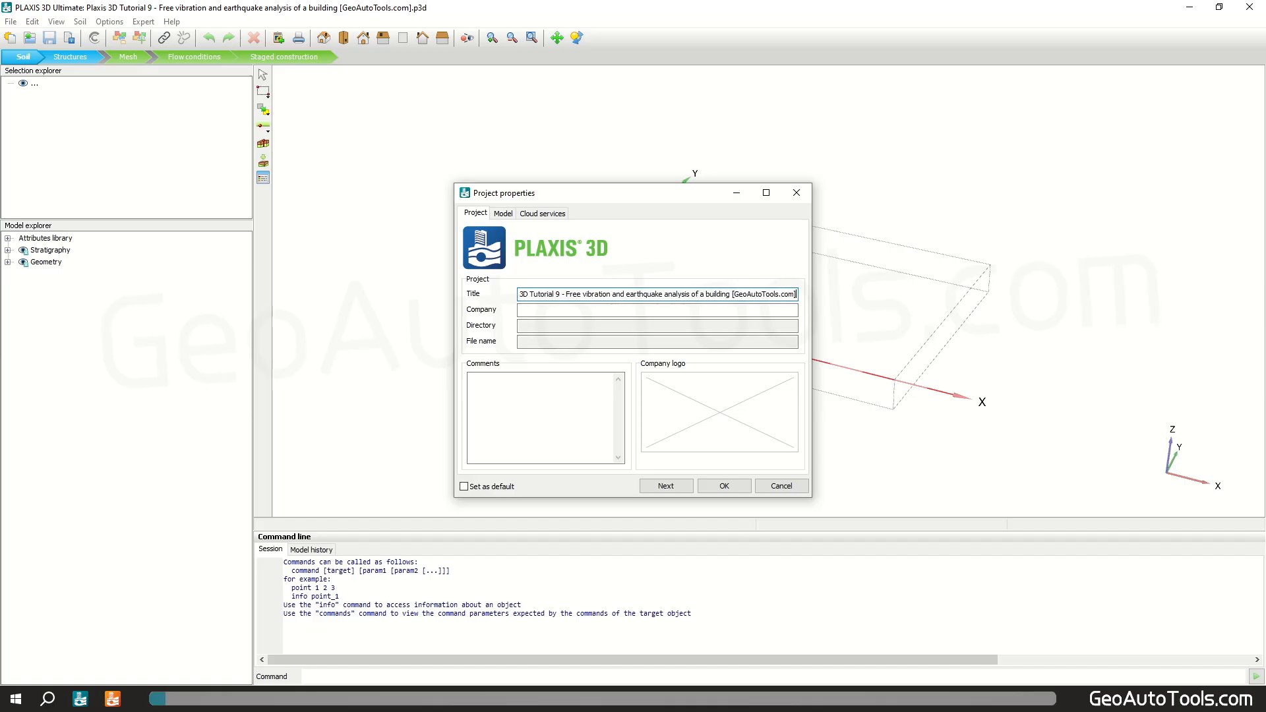
Add the project comment "Find more free tutorials and tools by visiting GeoAutoTools.com"
{"action": "left_click", "coordinate": [528, 405]}
{"action": "type", "text": "Find more free tutorials and tools by visiting GeoAutoTools.com"}
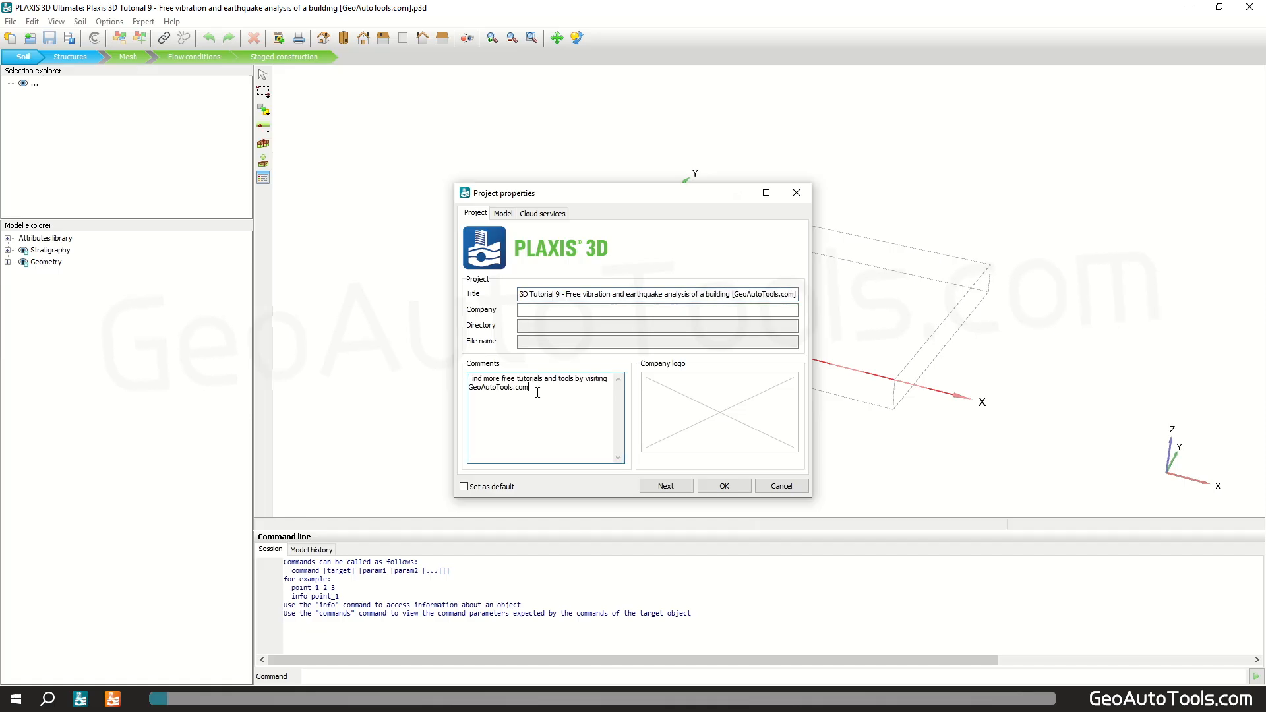
{"action": "left_click_drag", "start_coordinate": [538, 392], "coordinate": [452, 385]}
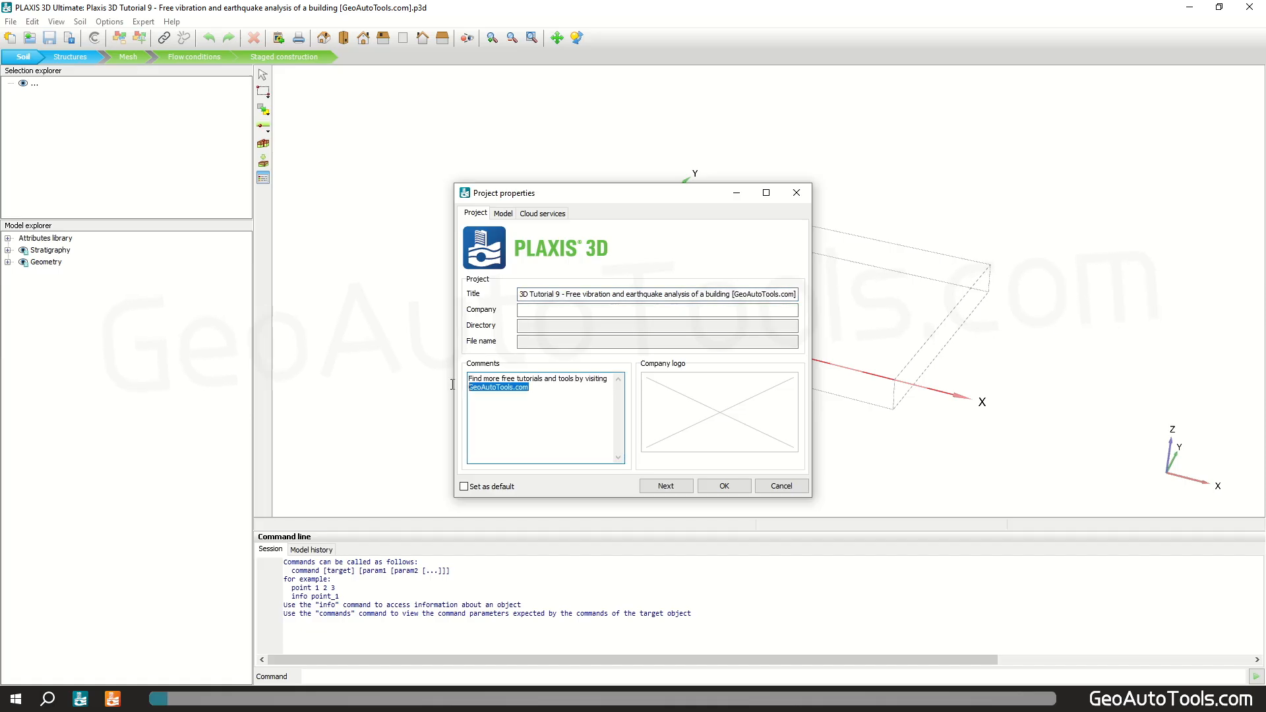
Set the model contour to x from -80 to 80 m and y from 0 to 3 m, and accept the project properties
{"action": "left_click", "coordinate": [503, 213]}
{"action": "left_click_drag", "start_coordinate": [724, 304], "coordinate": [661, 305]}
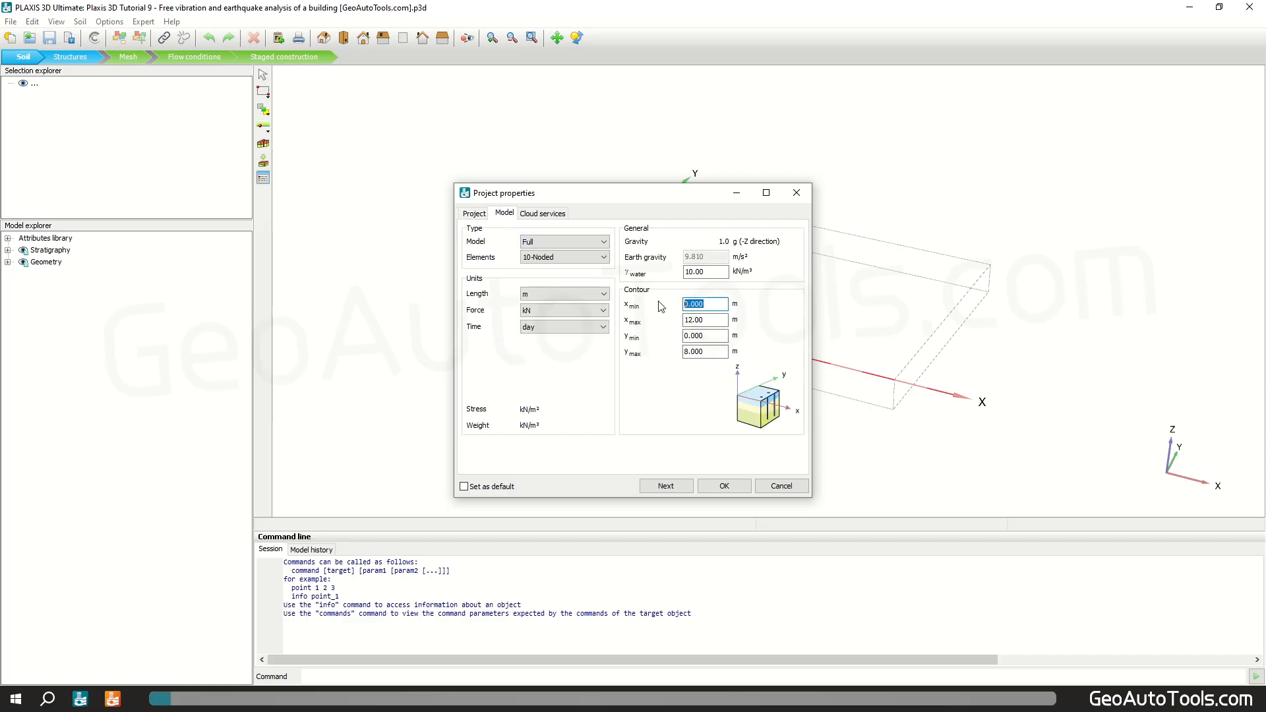
{"action": "type", "text": "-"}
{"action": "key", "text": "Tab"}
{"action": "type", "text": "80"}
{"action": "key", "text": "Tab"}
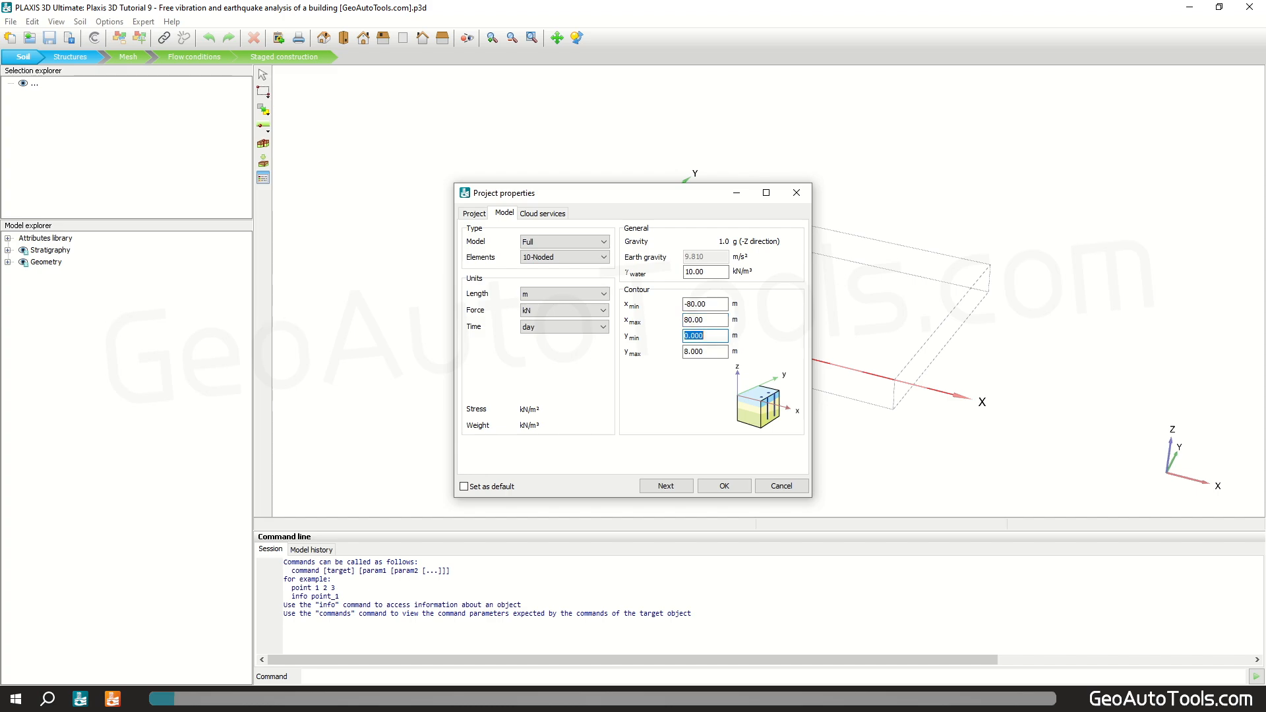
{"action": "key", "text": "Tab"}
{"action": "left_click", "coordinate": [726, 488]}
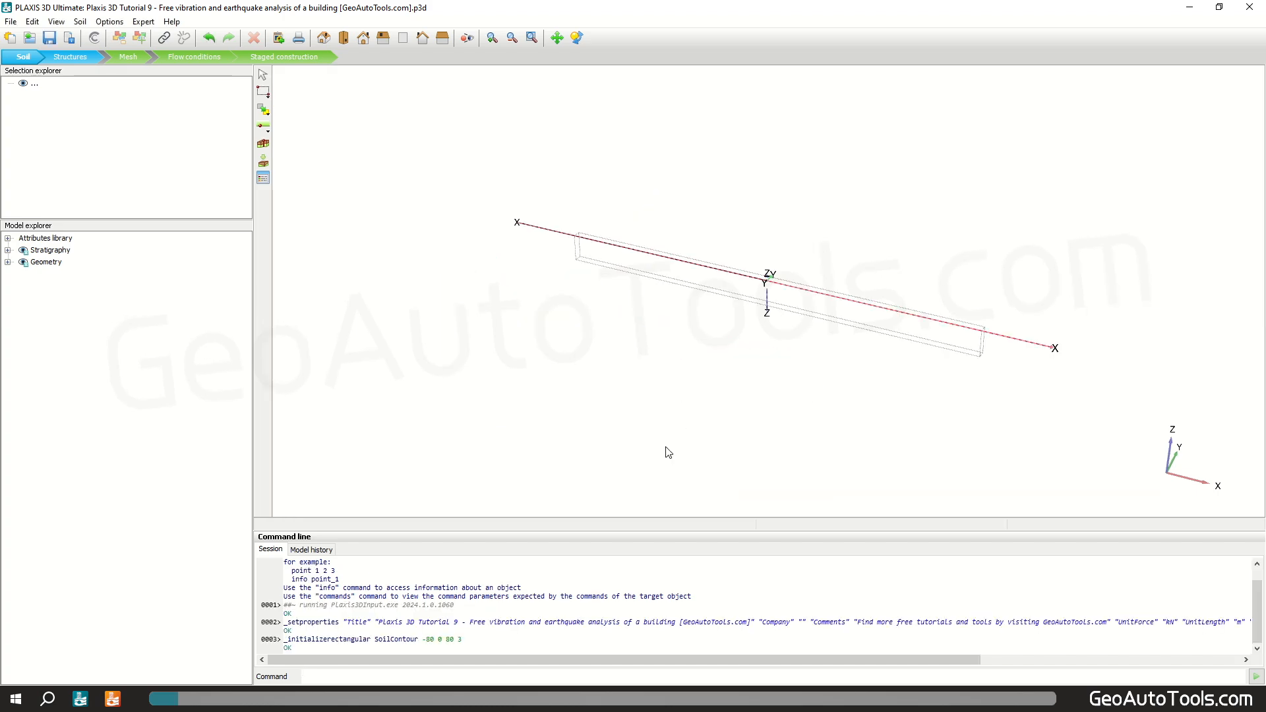
Create a borehole at the origin and add a first soil layer with its bottom at -15 m
{"action": "left_click", "coordinate": [263, 145]}
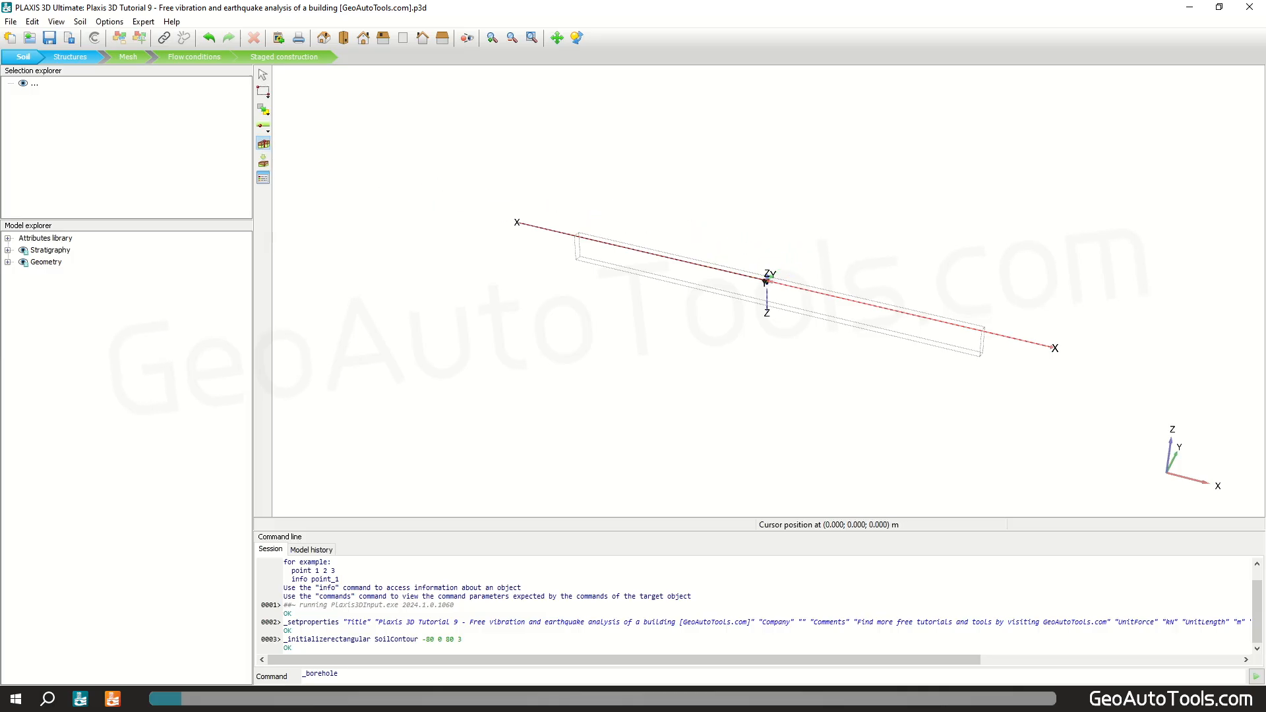
{"action": "left_click", "coordinate": [765, 282]}
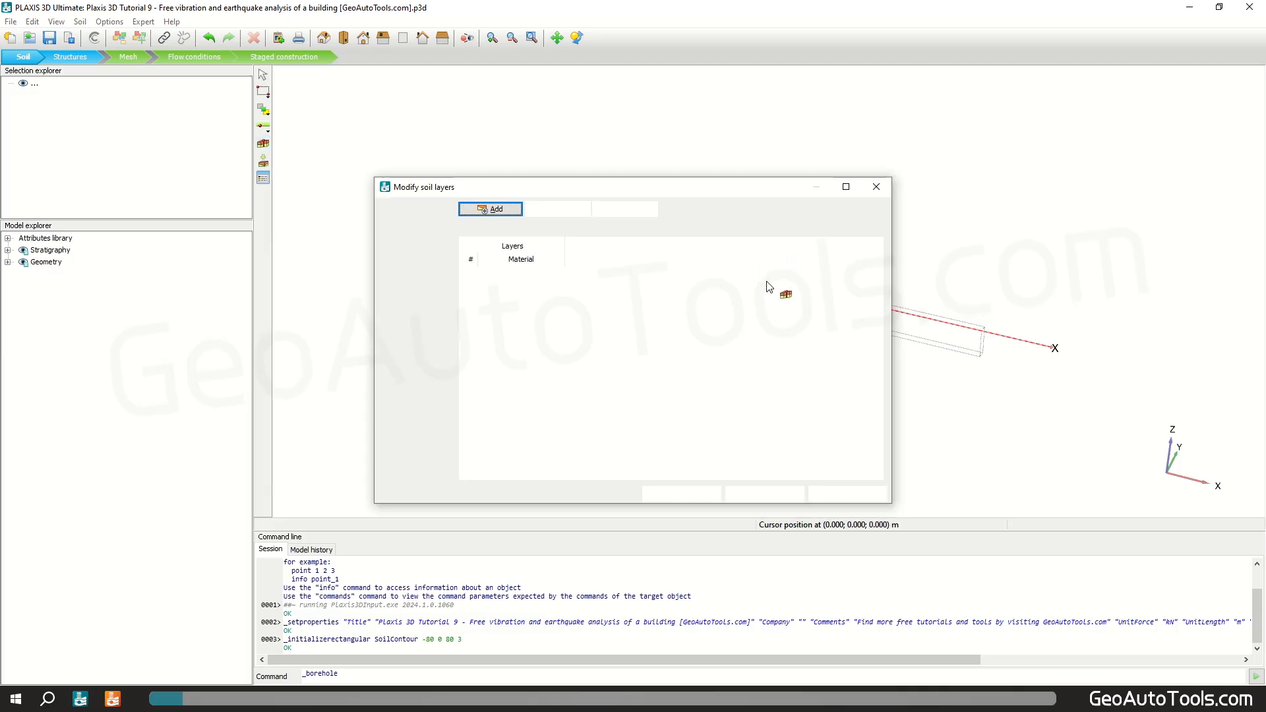
{"action": "left_click", "coordinate": [495, 209]}
{"action": "left_click", "coordinate": [642, 276]}
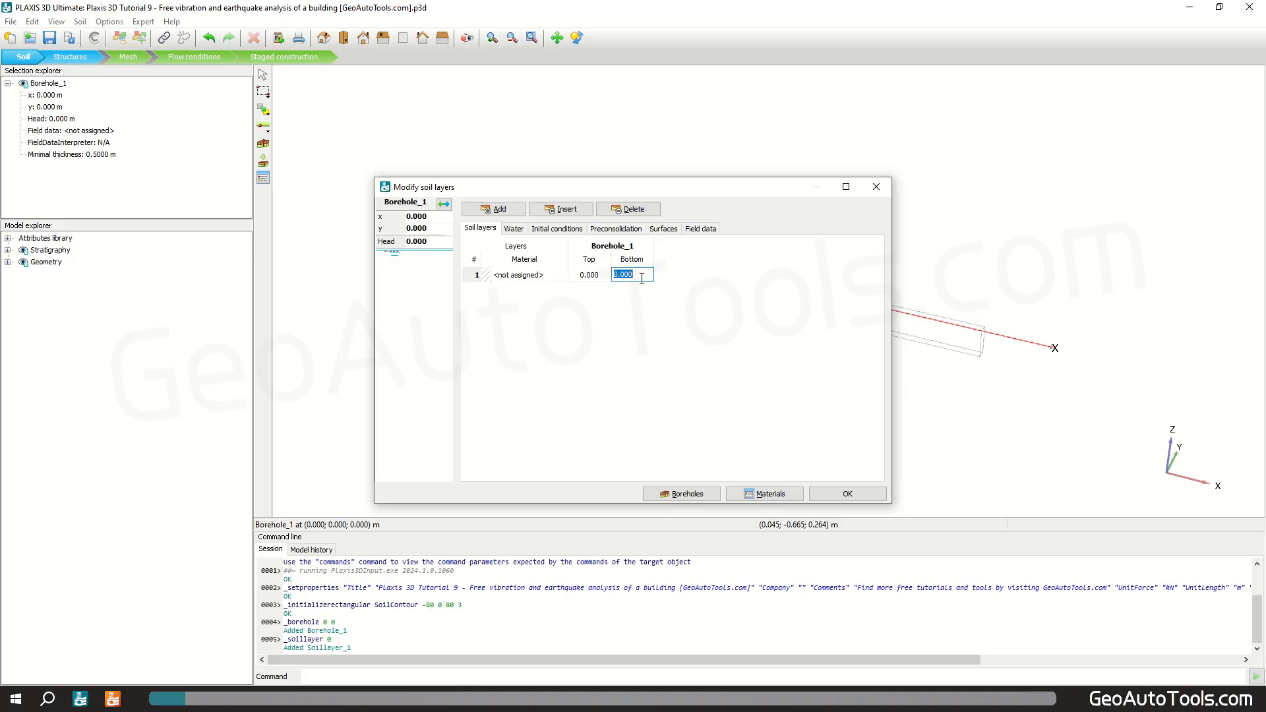
{"action": "type", "text": "-15"}
{"action": "key", "text": "Return"}
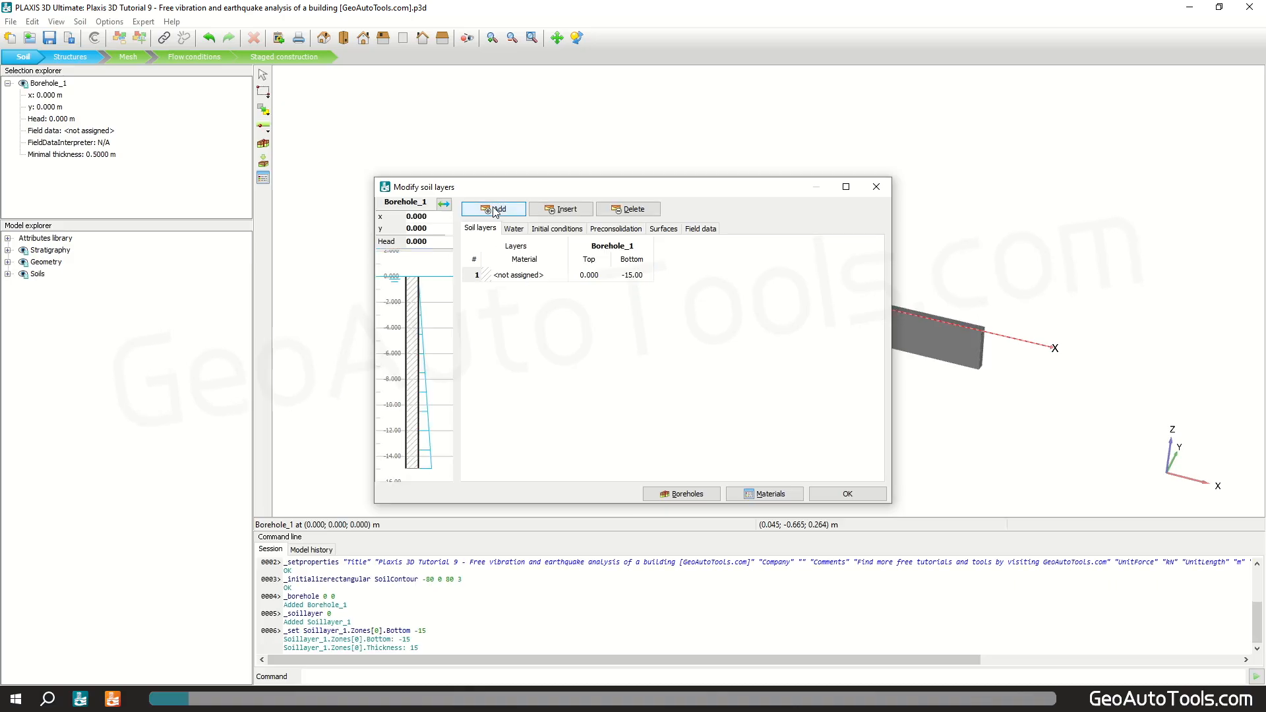
Add a second soil layer to the borehole with its bottom at -40 m
{"action": "left_click", "coordinate": [495, 209]}
{"action": "left_click", "coordinate": [637, 290]}
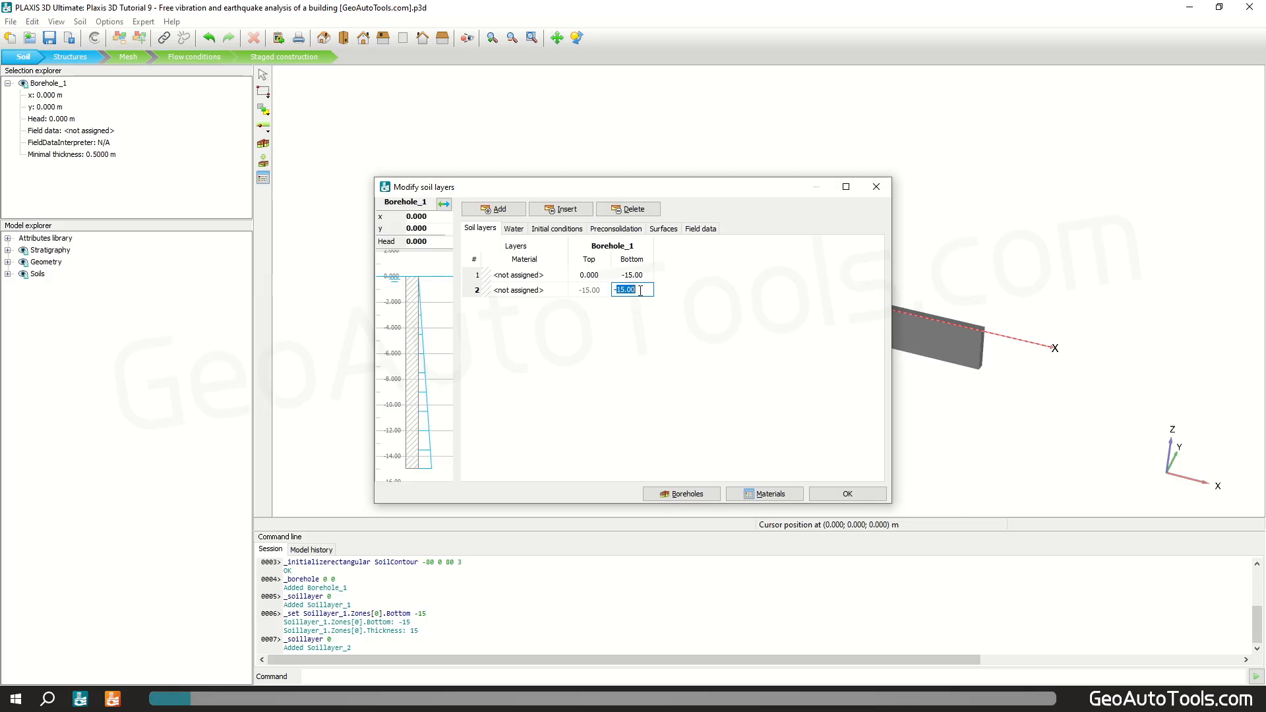
{"action": "type", "text": "-40"}
{"action": "key", "text": "Return"}
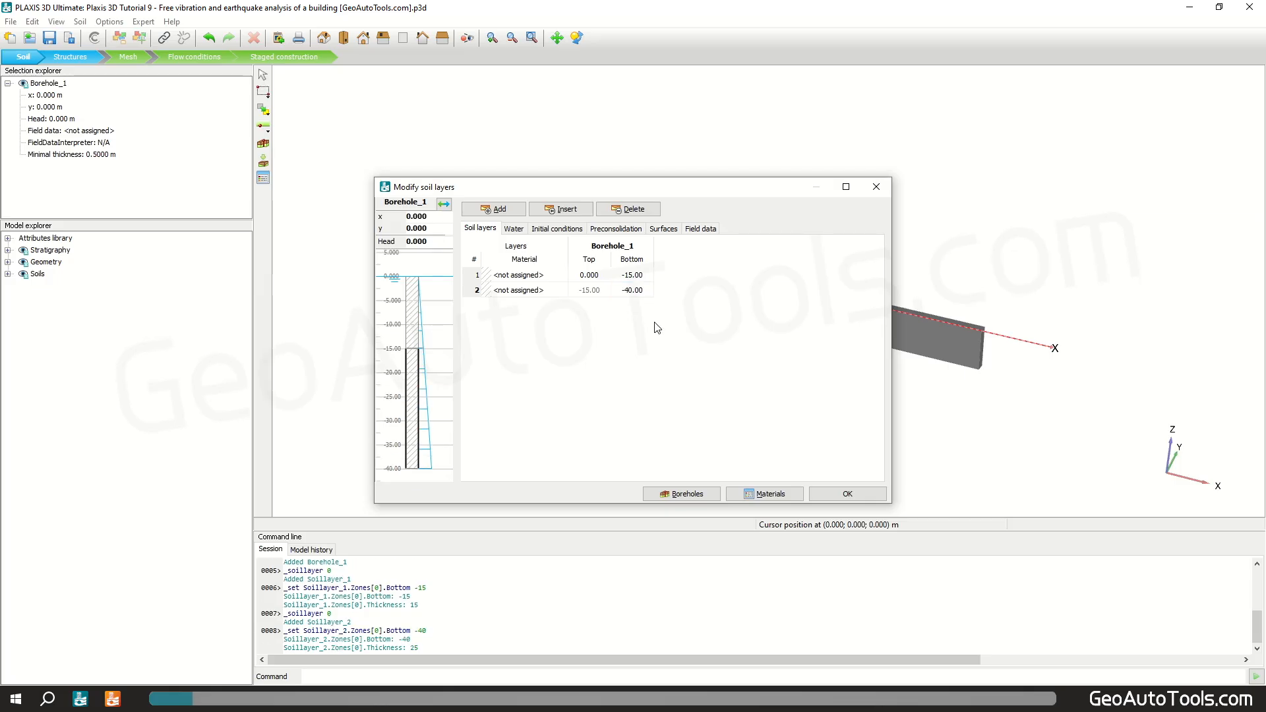
Set the borehole's water head to -15 m
{"action": "left_click", "coordinate": [386, 243]}
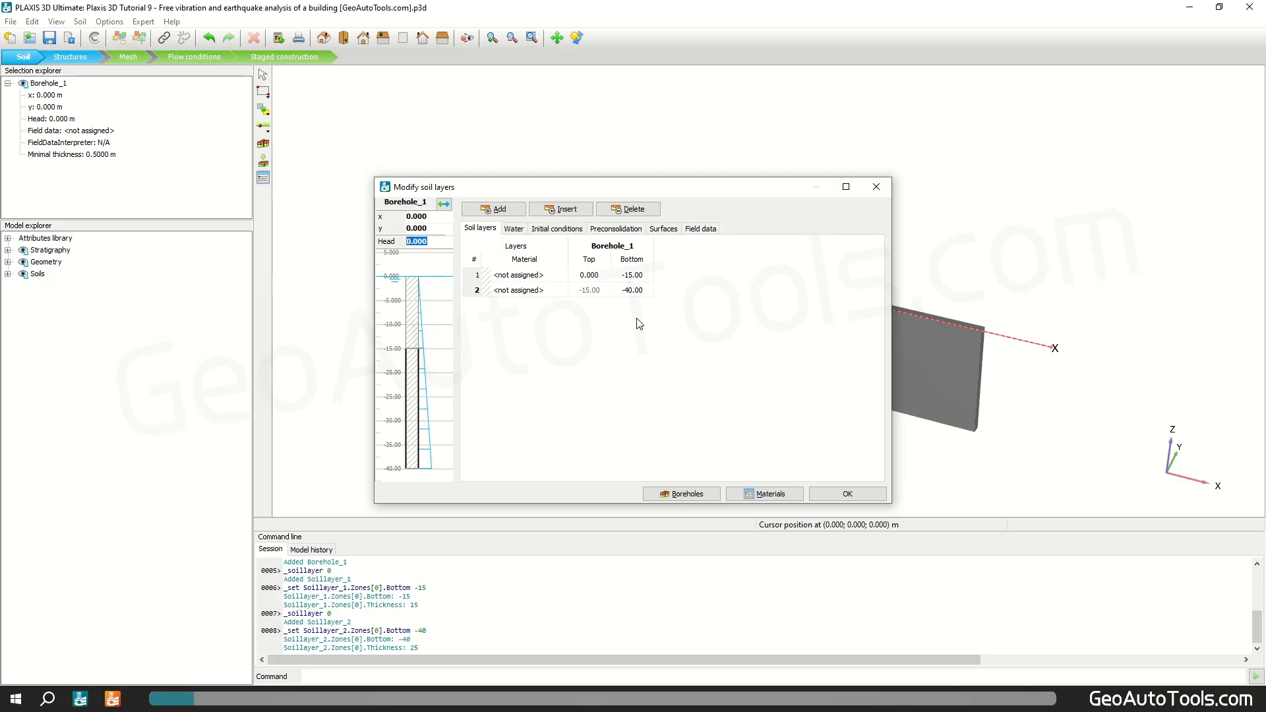
{"action": "type", "text": "-15"}
{"action": "key", "text": "Return"}
Create a soil material named "GATs_Upper clayey layer" that uses the HS small model
{"action": "left_click", "coordinate": [780, 500]}
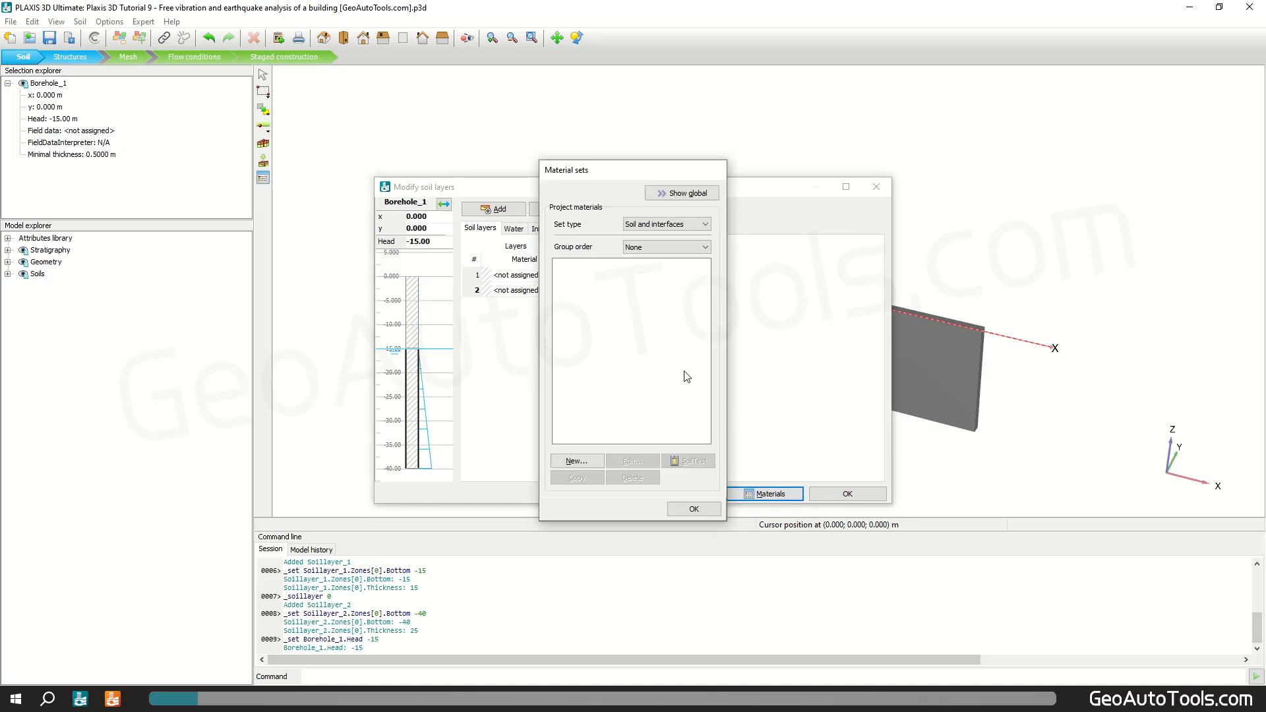
{"action": "left_click", "coordinate": [577, 463]}
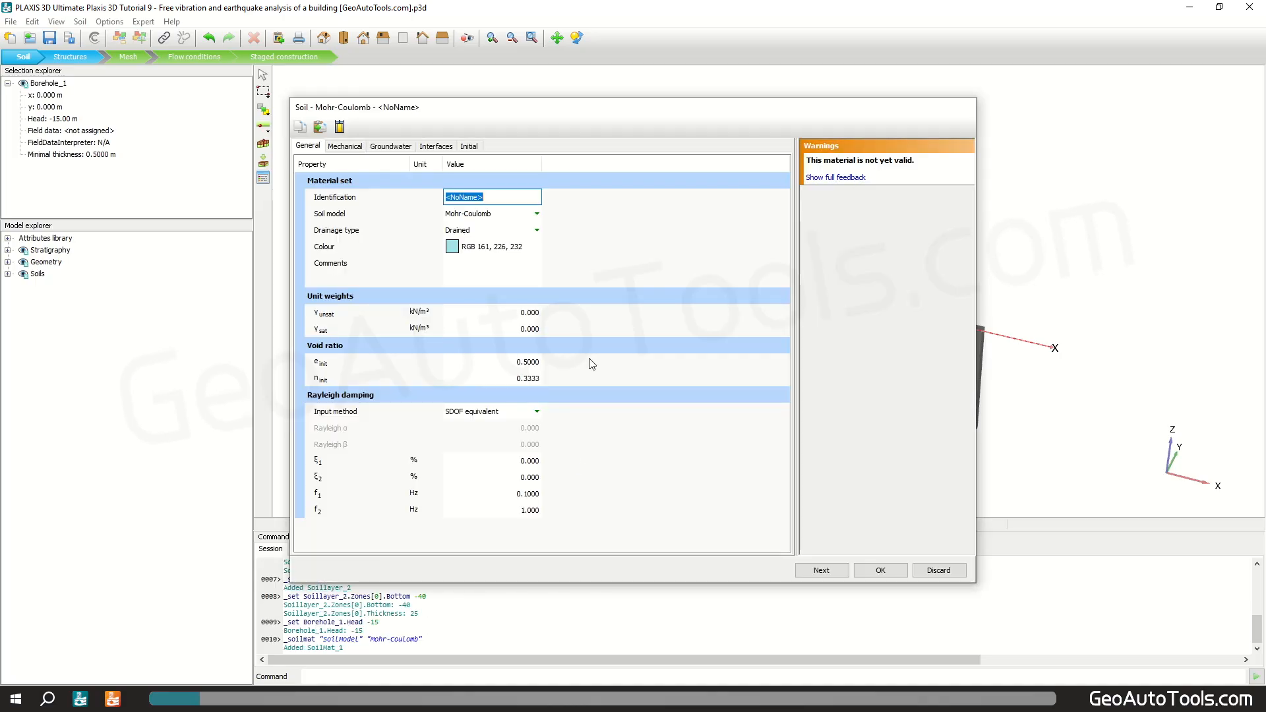
{"action": "type", "text": "GATs_Upper clayey"}
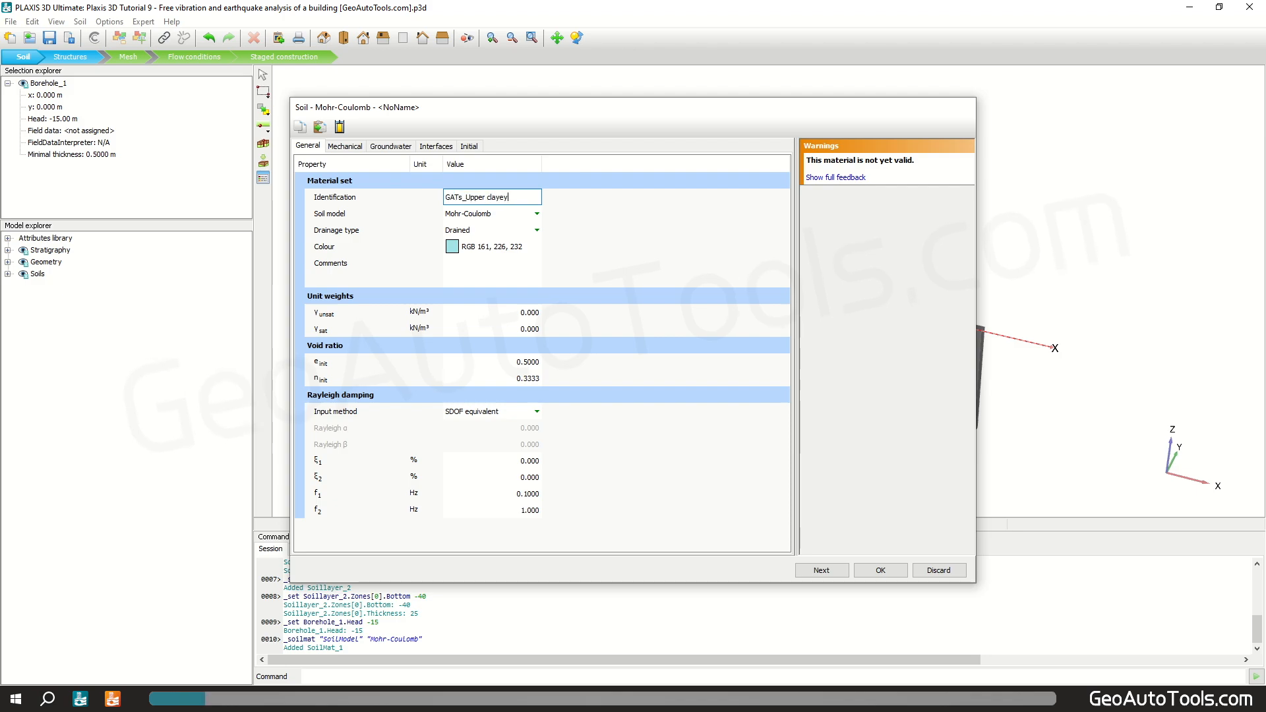
{"action": "type", "text": "er"}
{"action": "key", "text": "Return"}
{"action": "left_click", "coordinate": [536, 213]}
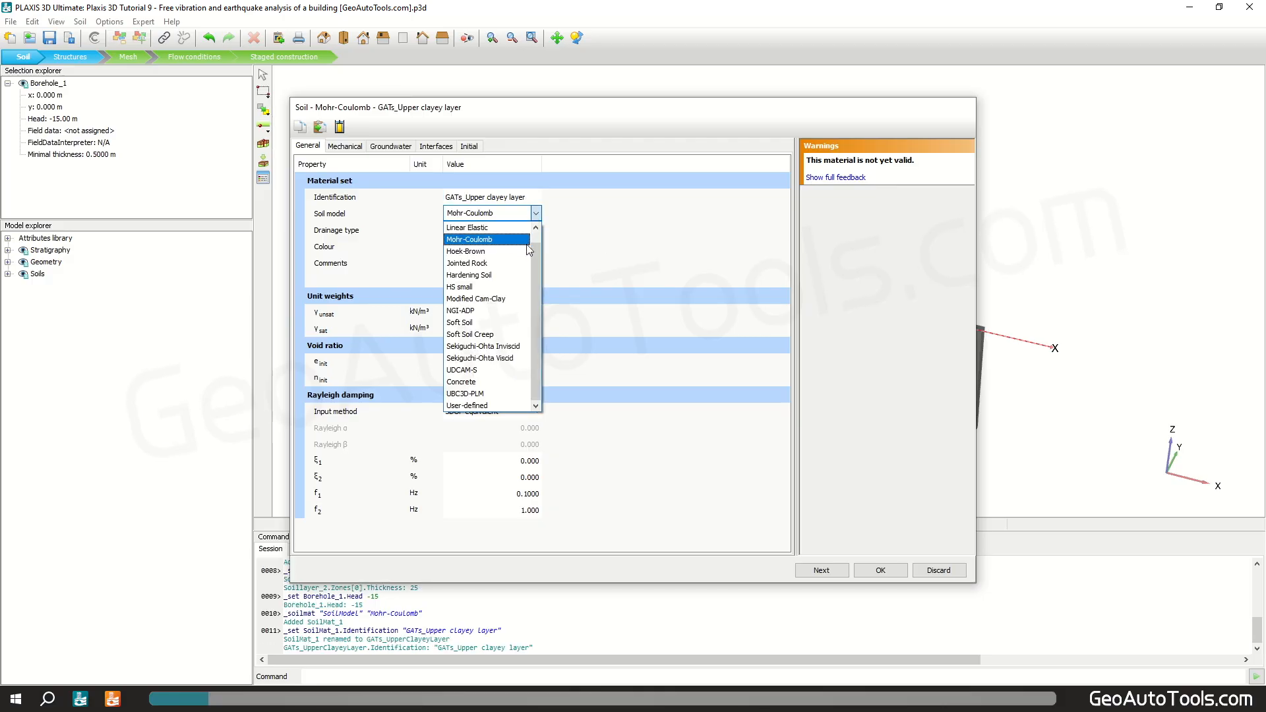
{"action": "left_click", "coordinate": [516, 287]}
Set the upper clayey layer's unsaturated unit weight to 16 kN/m³ and its saturated unit weight to 20 kN/m³
{"action": "left_click", "coordinate": [523, 314]}
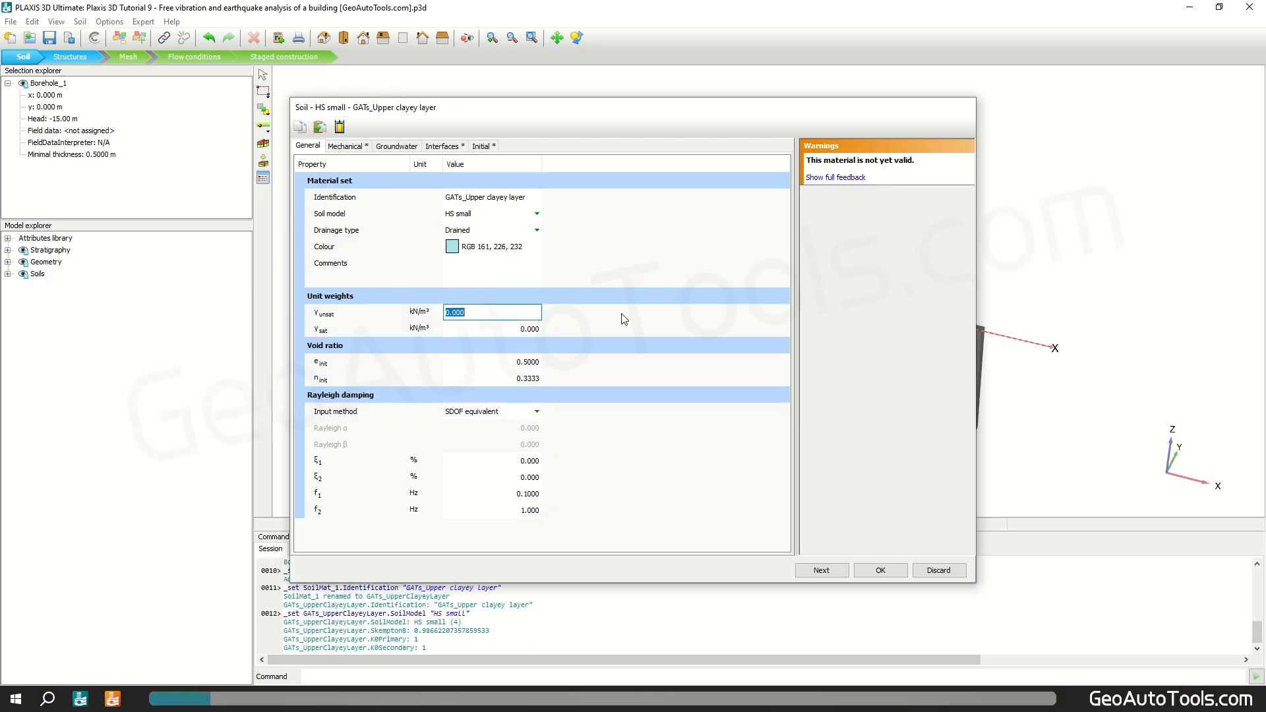
{"action": "type", "text": "16"}
{"action": "key", "text": "Tab"}
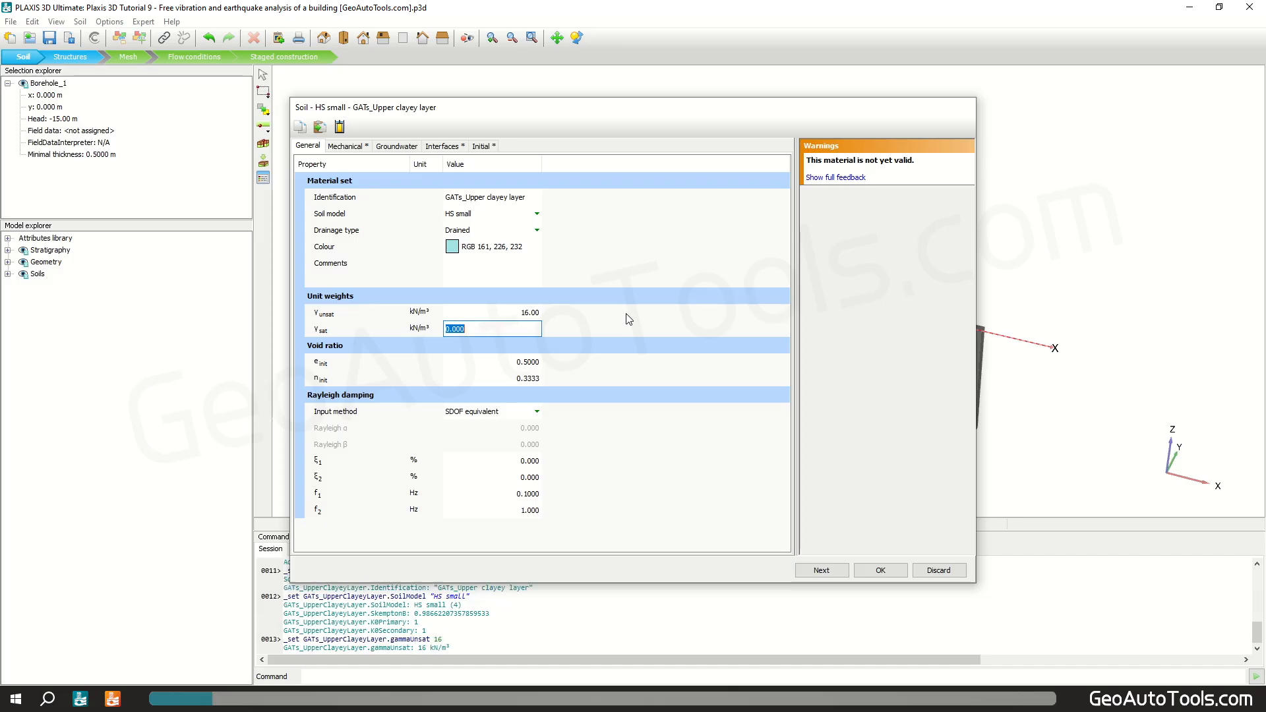
{"action": "type", "text": "20"}
{"action": "key", "text": "Tab"}
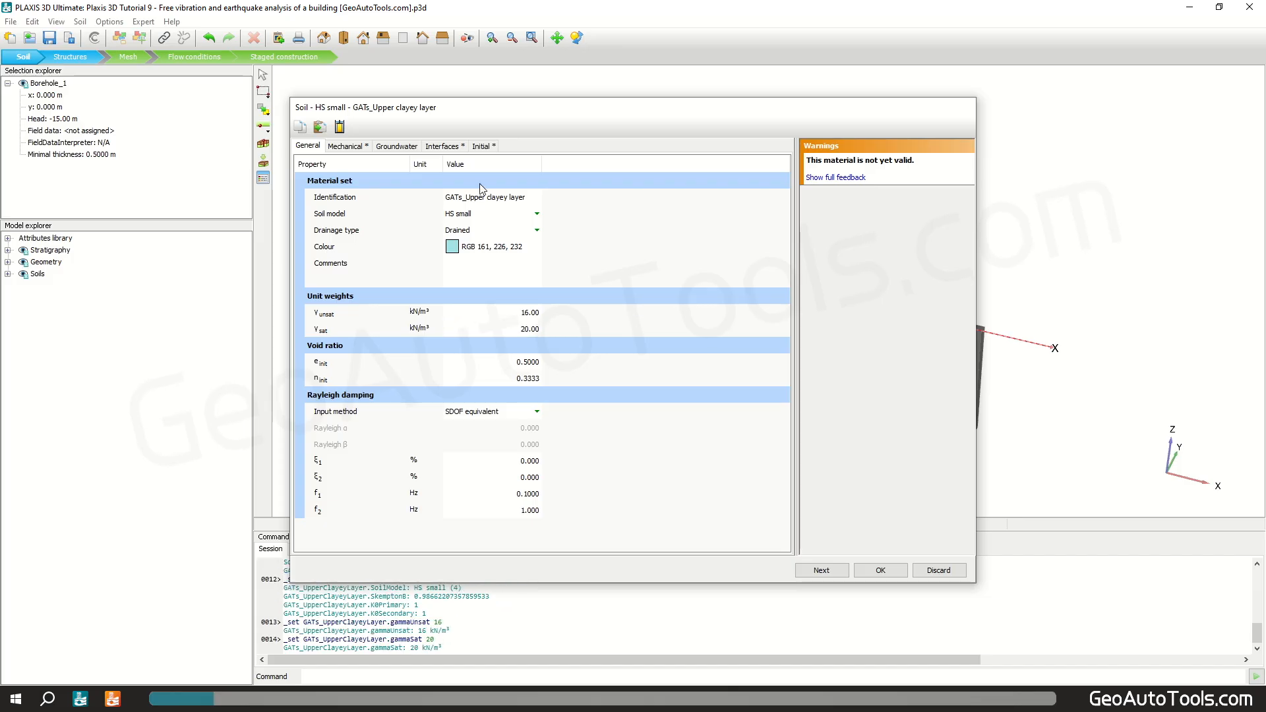
Set the clayey layer's reference stiffnesses to E50 2e4, Eoed 2.561e4 and Eur 9.484e4 kN/m²
{"action": "left_click", "coordinate": [368, 147]}
{"action": "type", "text": "2"}
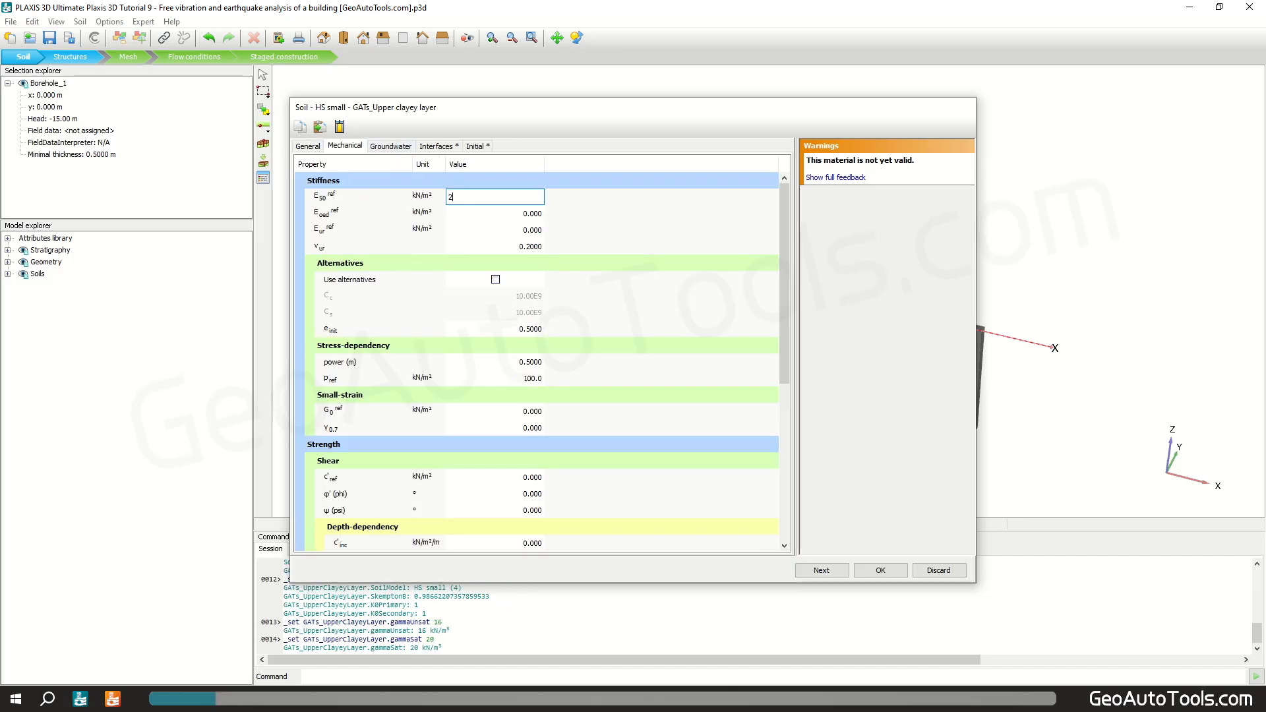
{"action": "type", "text": "e4"}
{"action": "key", "text": "Tab"}
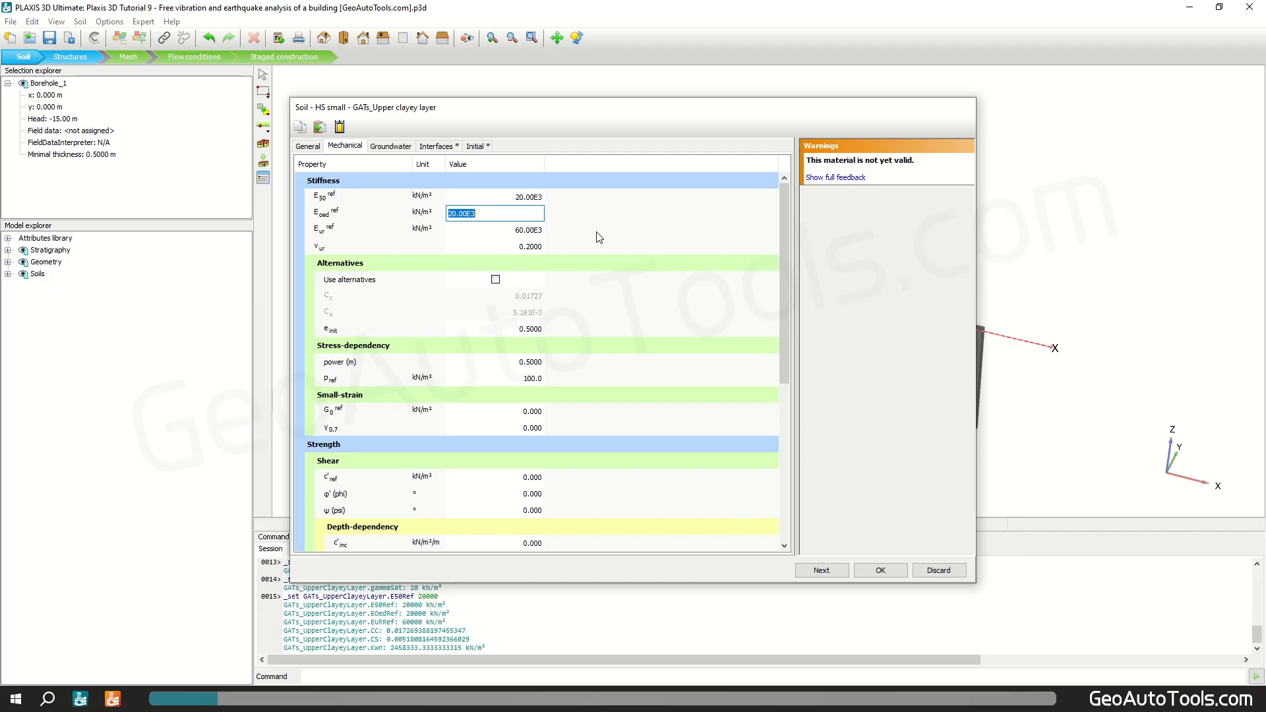
{"action": "type", "text": "2.561e4"}
{"action": "key", "text": "Tab"}
{"action": "type", "text": "9"}
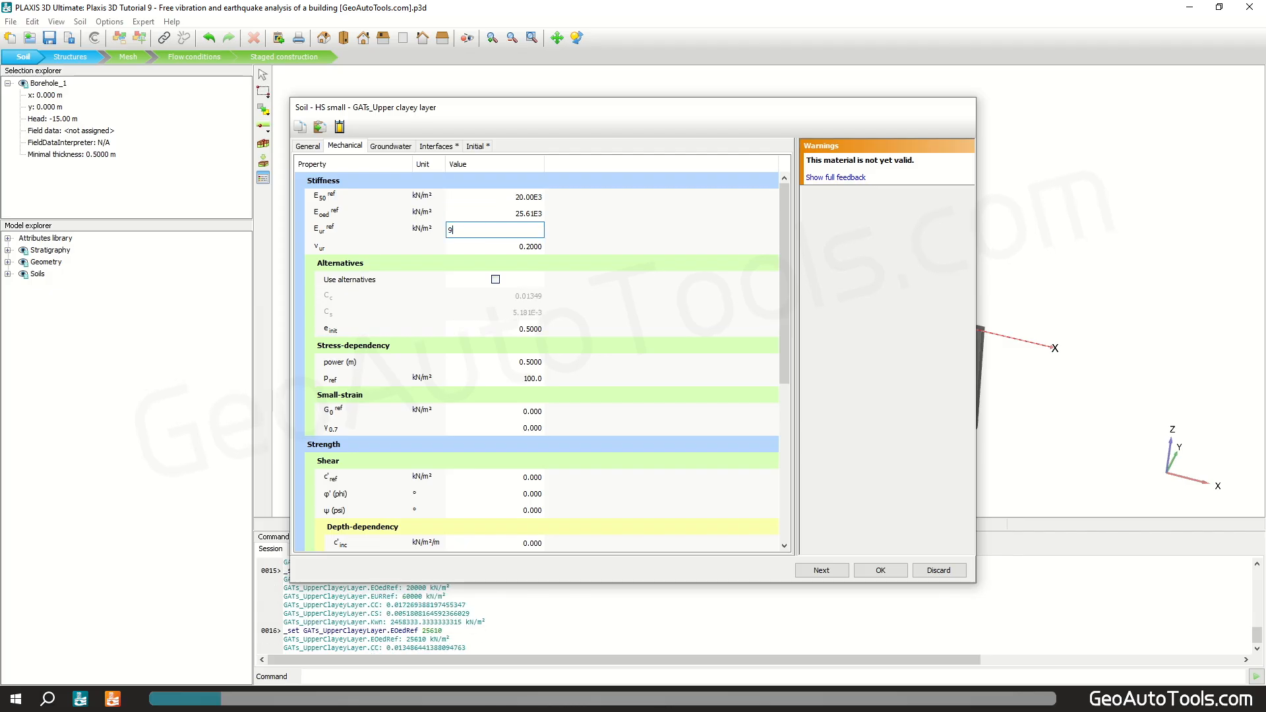
{"action": "type", "text": ".484e4"}
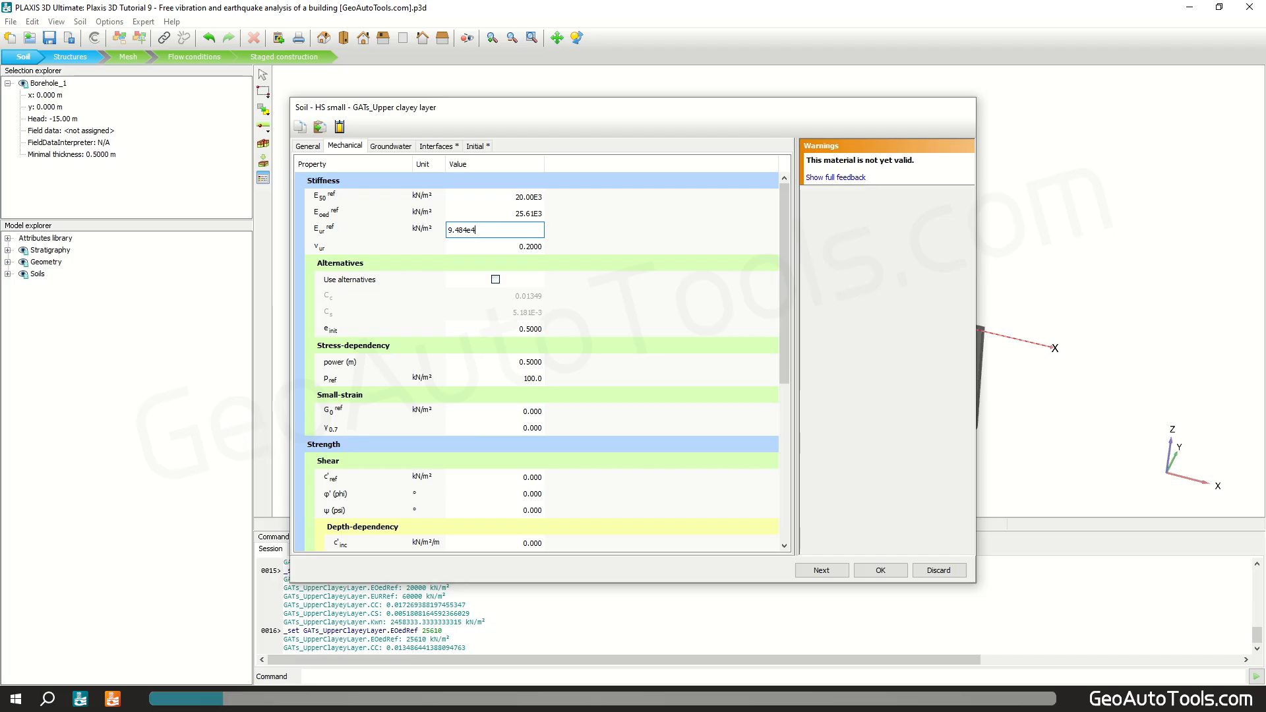
{"action": "key", "text": "Tab"}
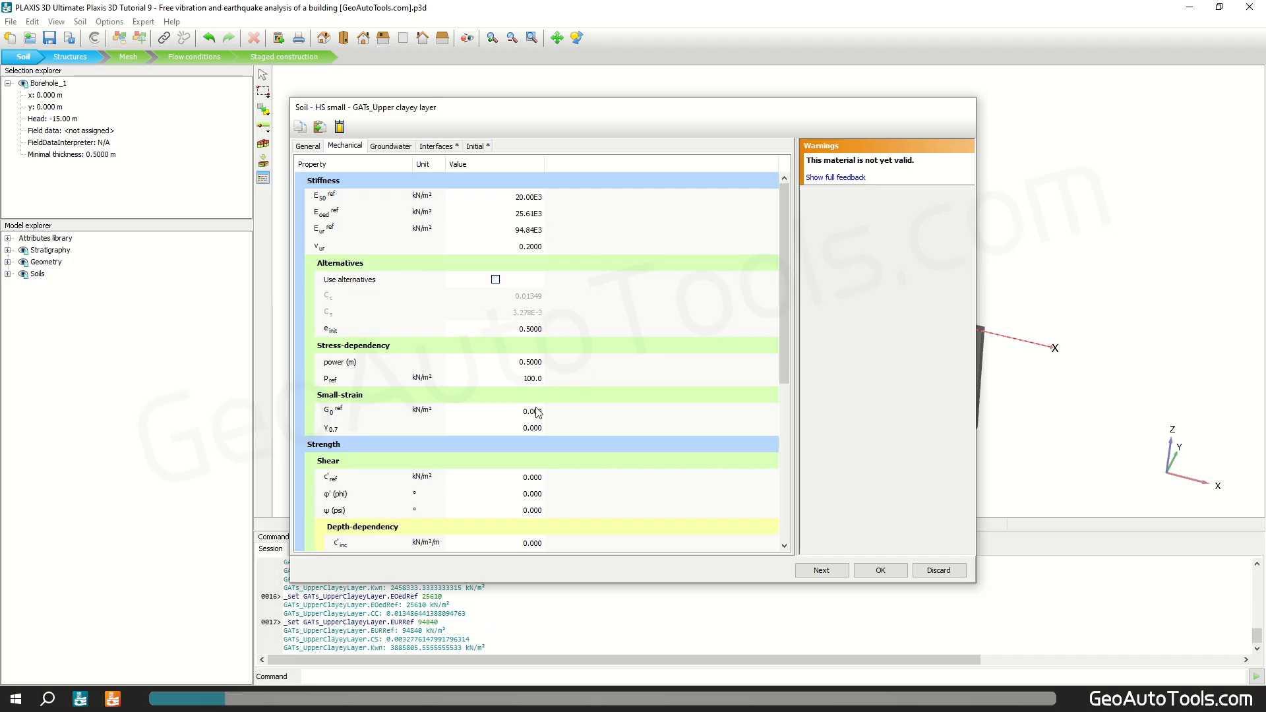
Set the clayey layer's small-strain parameters to G0 ref 2.7e5 kN/m² and γ0.7 1.2e-4
{"action": "left_click", "coordinate": [536, 410]}
{"action": "type", "text": "2."}
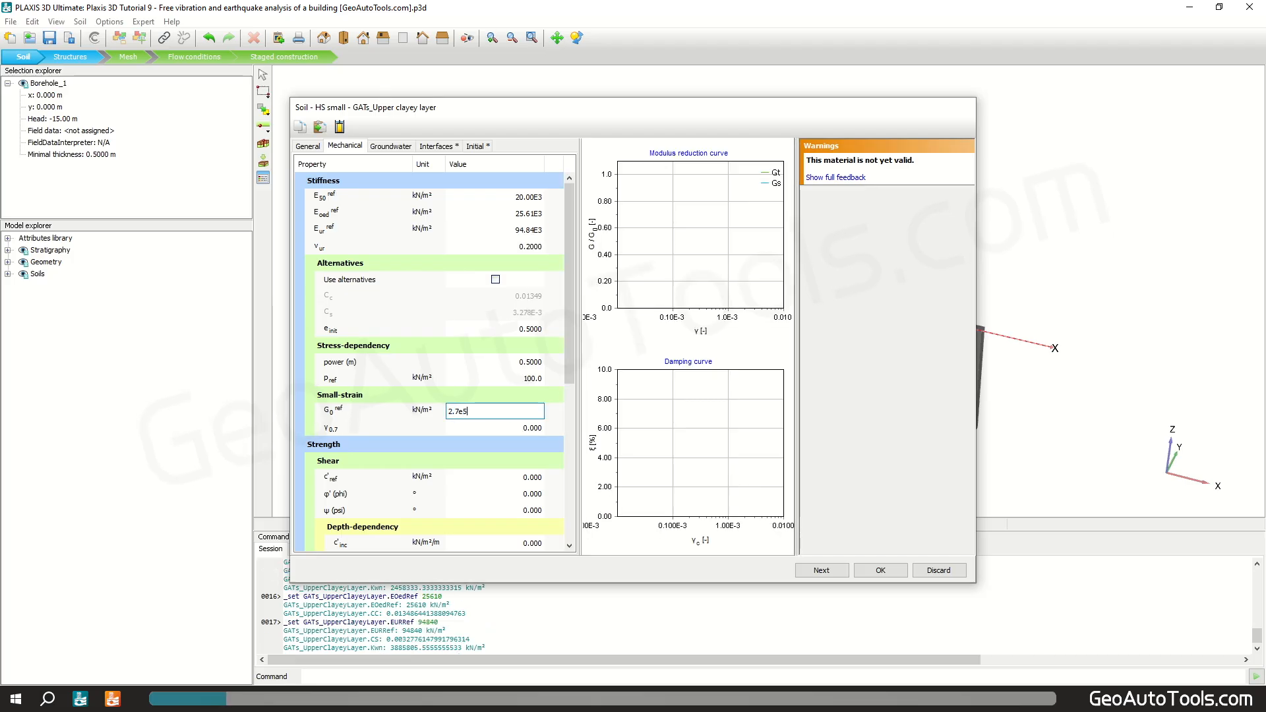
{"action": "type", "text": "7e5"}
{"action": "key", "text": "Tab"}
{"action": "type", "text": "1."}
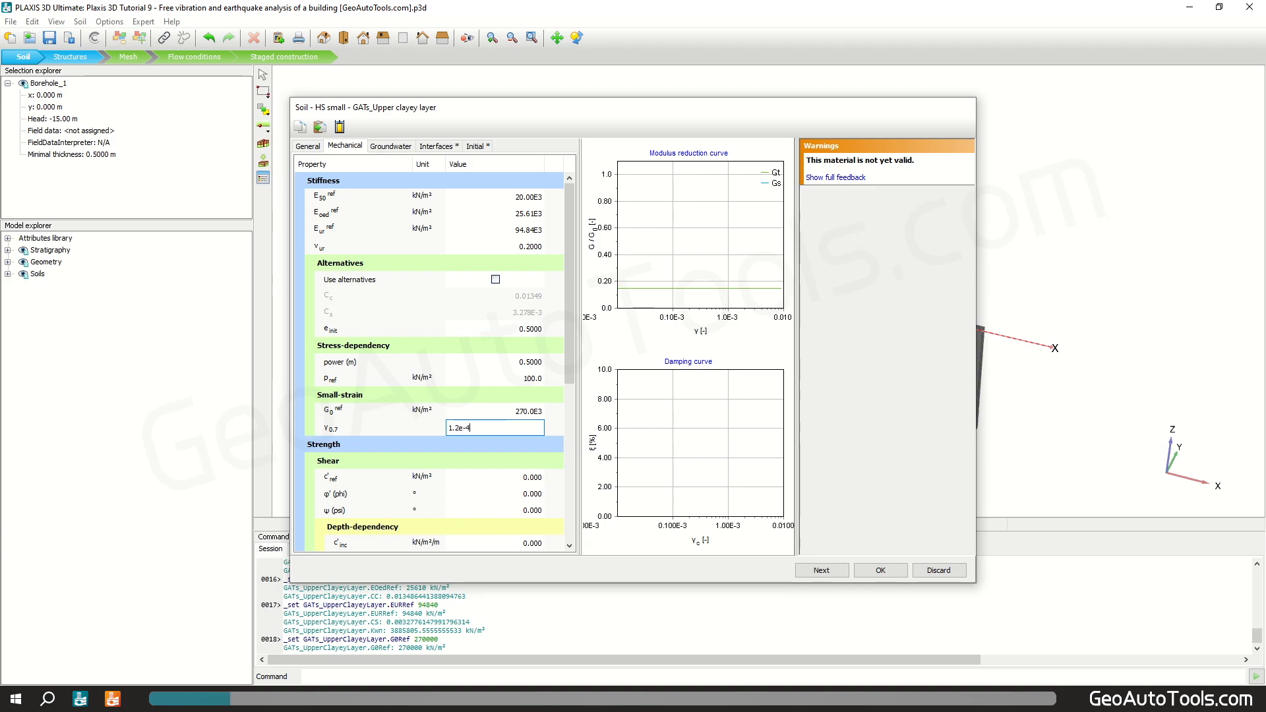
{"action": "key", "text": "Tab"}
Set the clayey layer's cohesion to 10 kN/m² and friction angle to 18°, check its groundwater and initial settings, and accept the material
{"action": "type", "text": "10"}
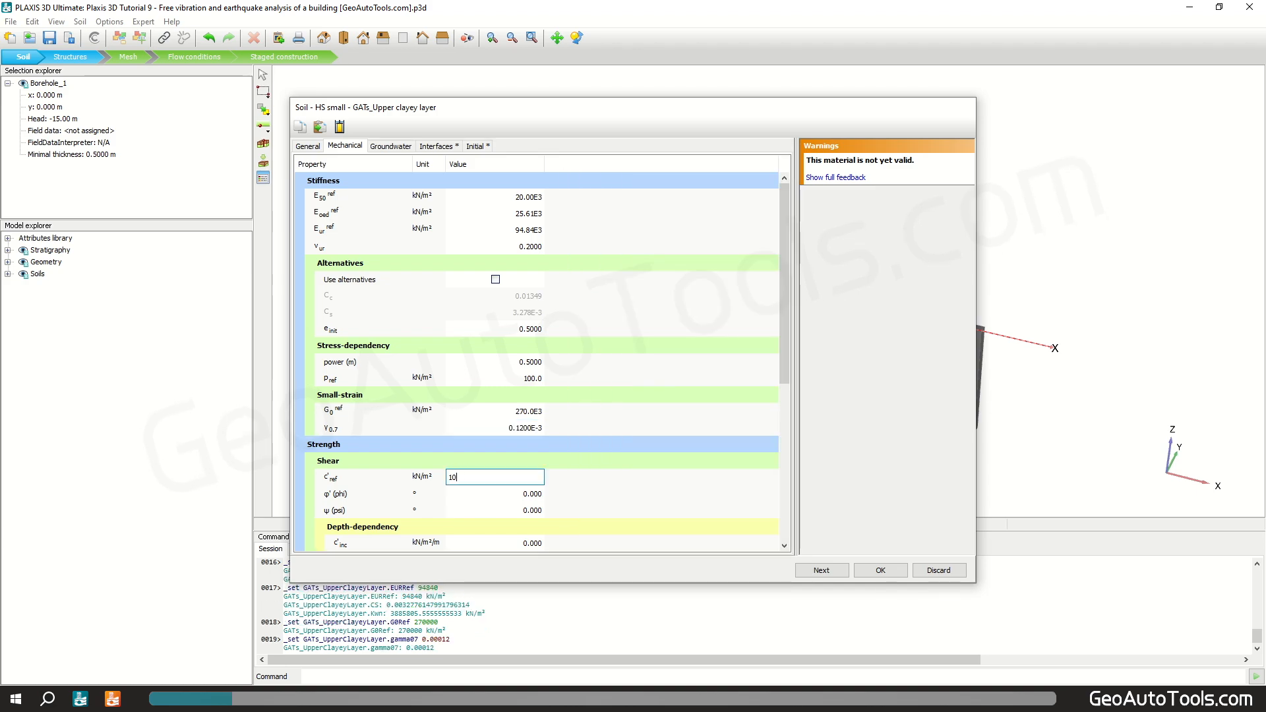
{"action": "key", "text": "Tab"}
{"action": "type", "text": "18"}
{"action": "key", "text": "Tab"}
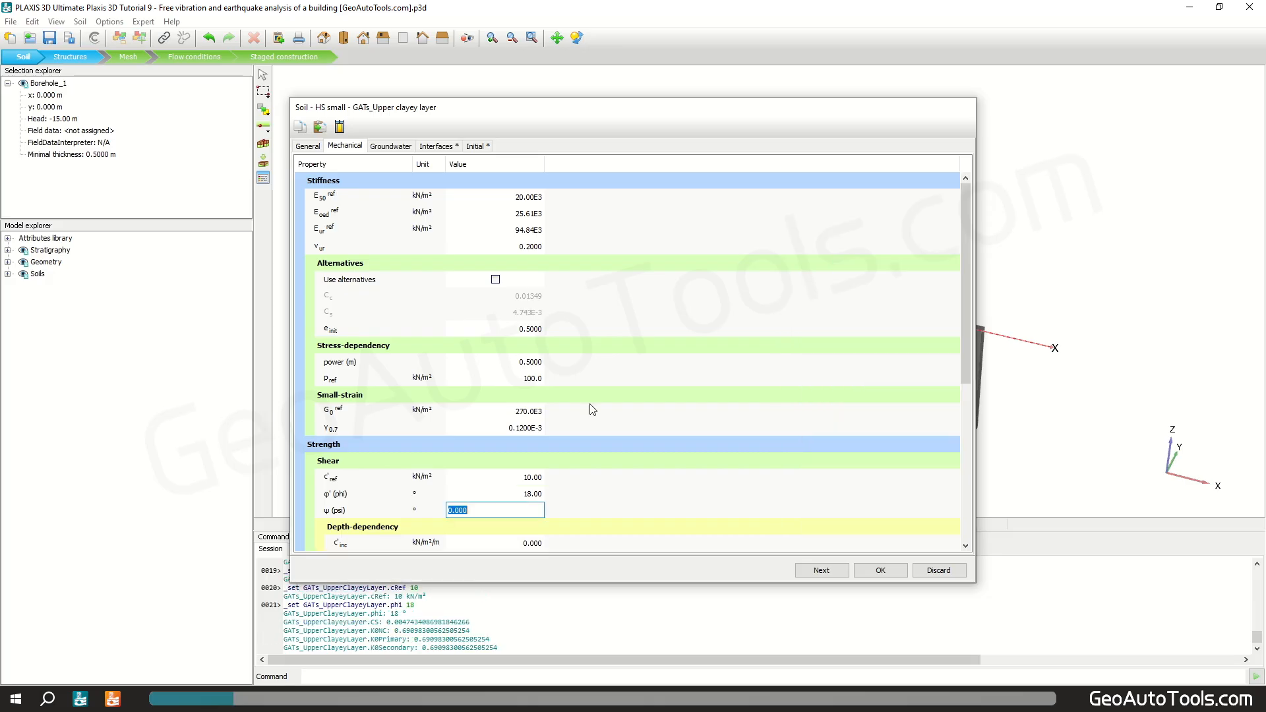
{"action": "left_click", "coordinate": [390, 145]}
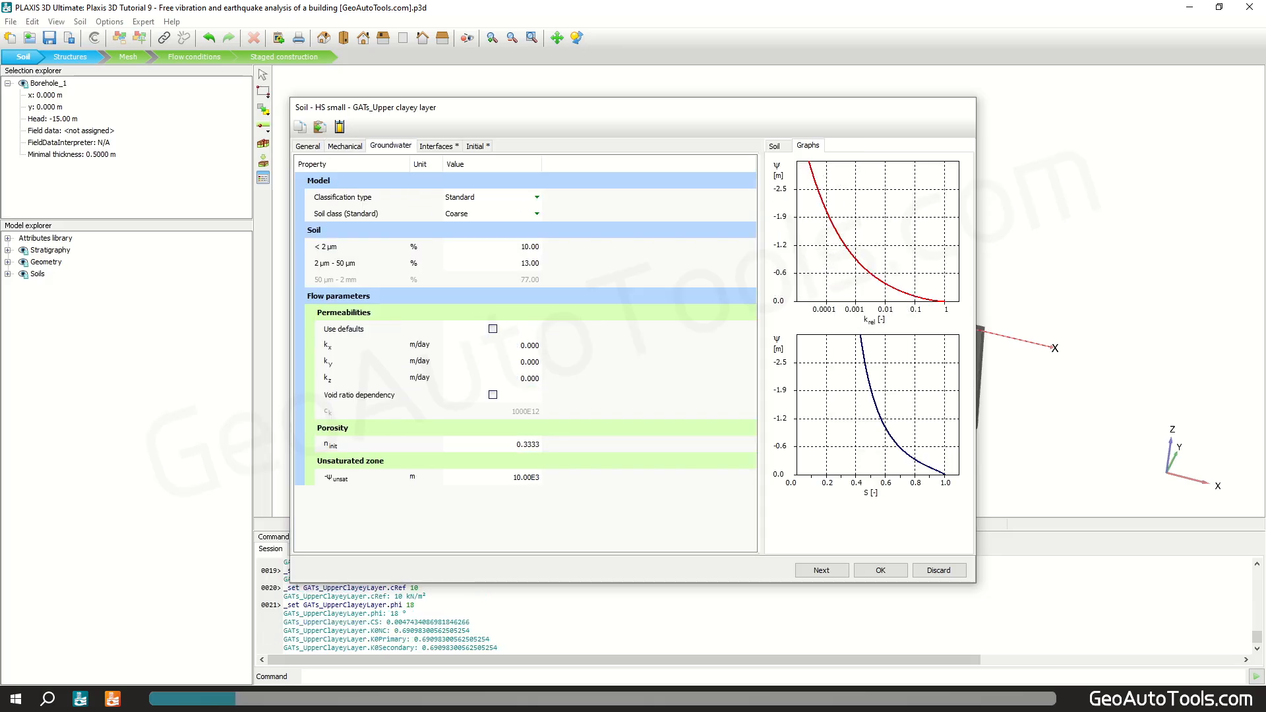
{"action": "left_click", "coordinate": [475, 146]}
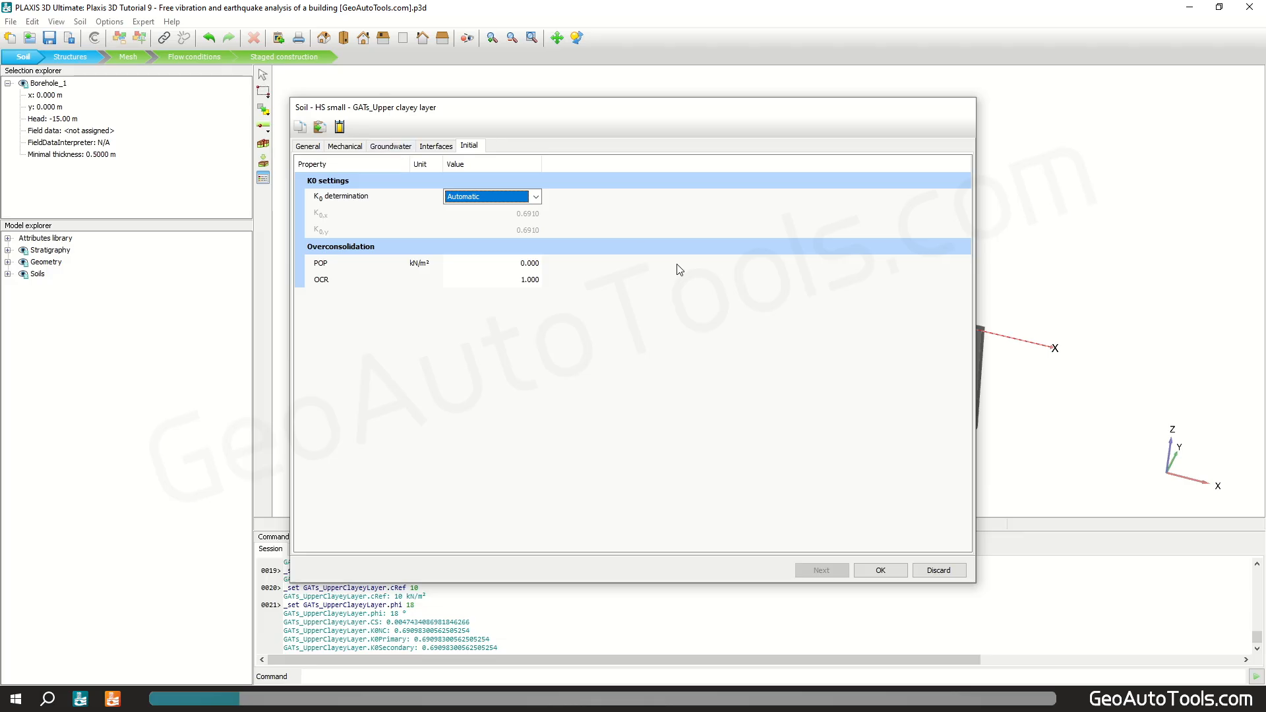
{"action": "left_click", "coordinate": [880, 571]}
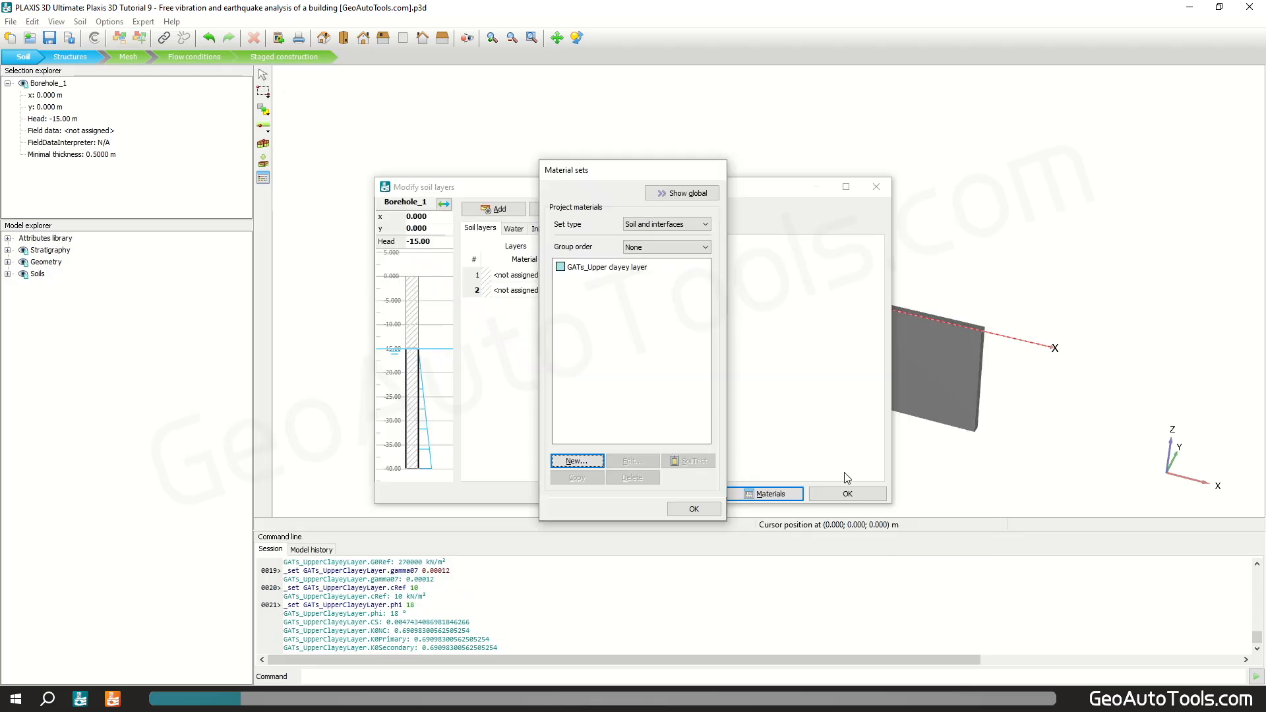
Create a new soil material set named GATs_Lower sandy layer using the HS small soil model
{"action": "left_click", "coordinate": [577, 460]}
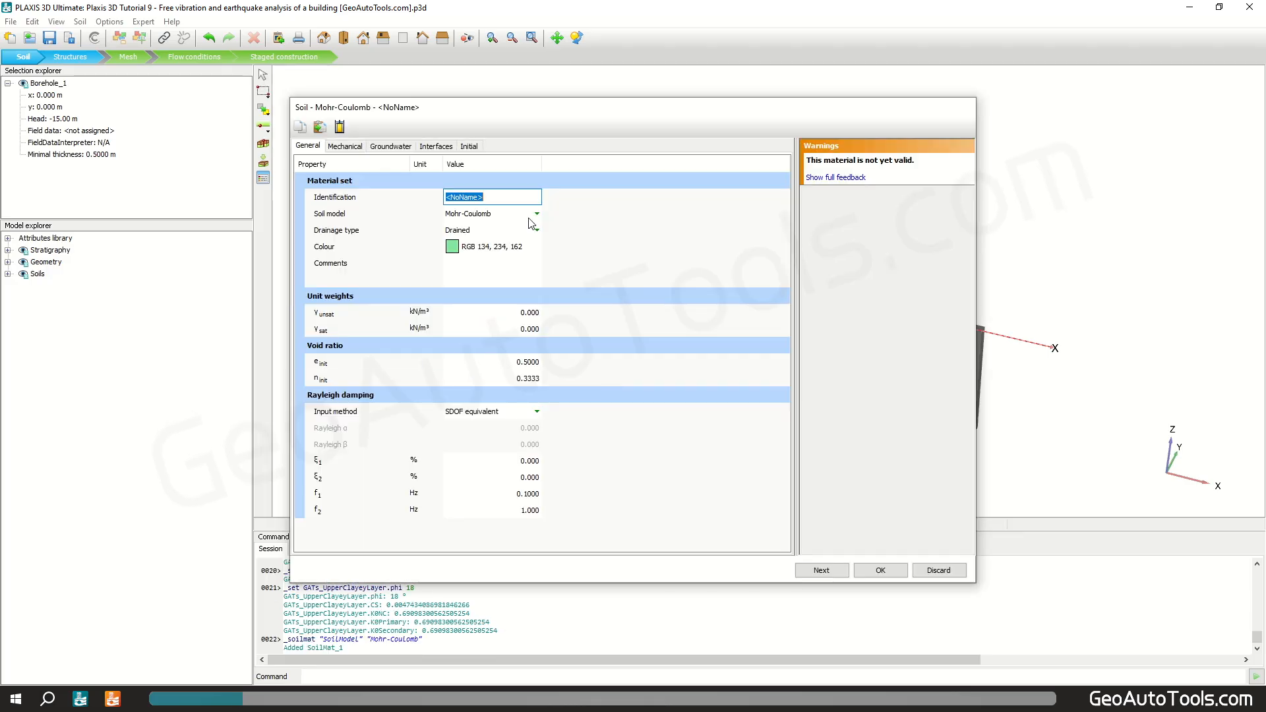
{"action": "type", "text": "GATs_Lower sandy layer"}
{"action": "left_click", "coordinate": [536, 213]}
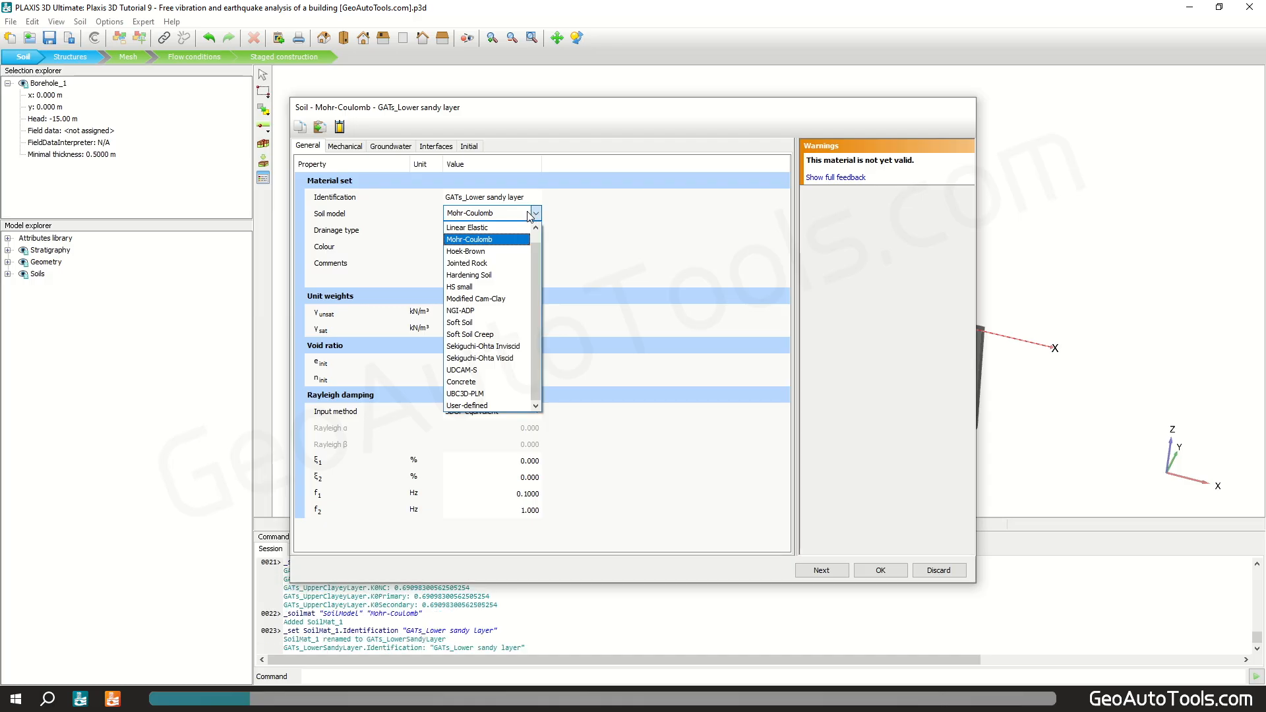
{"action": "left_click", "coordinate": [488, 287]}
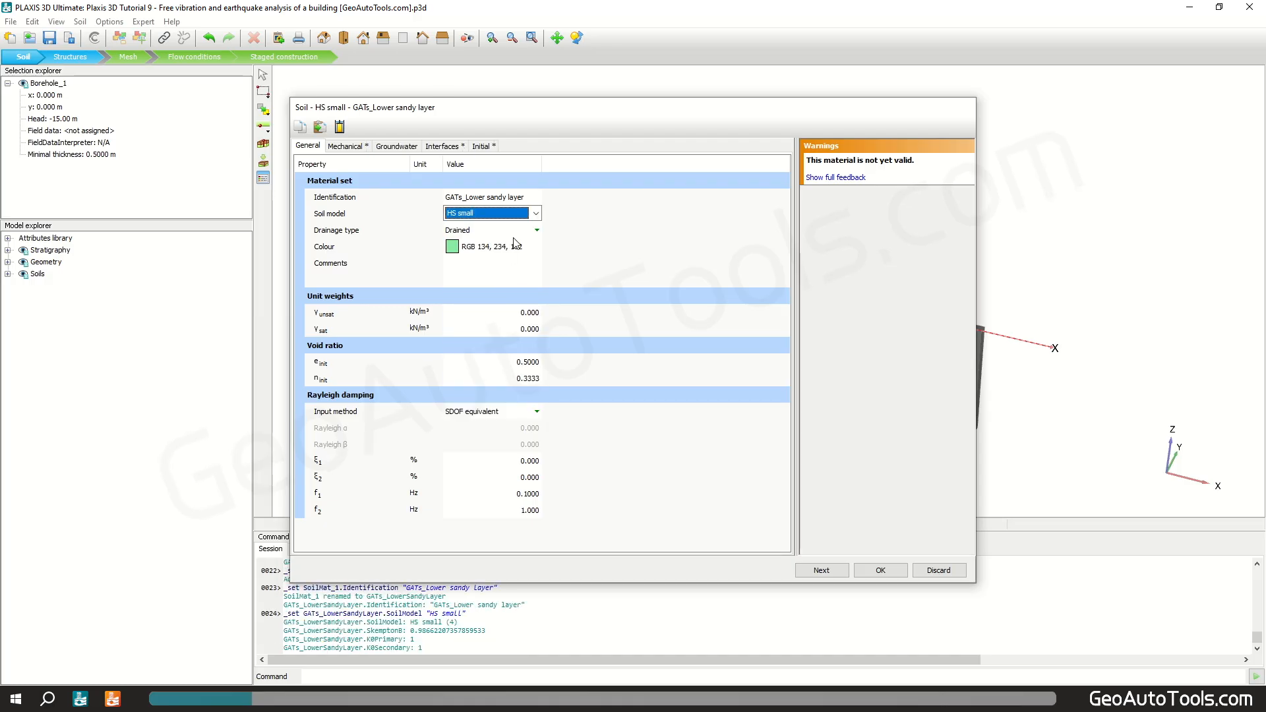
Set both the unsaturated and saturated unit weights of the lower sandy layer to 20 kN/m³
{"action": "left_click", "coordinate": [534, 313]}
{"action": "type", "text": "20"}
{"action": "key", "text": "Tab"}
{"action": "type", "text": "20"}
{"action": "key", "text": "Tab"}
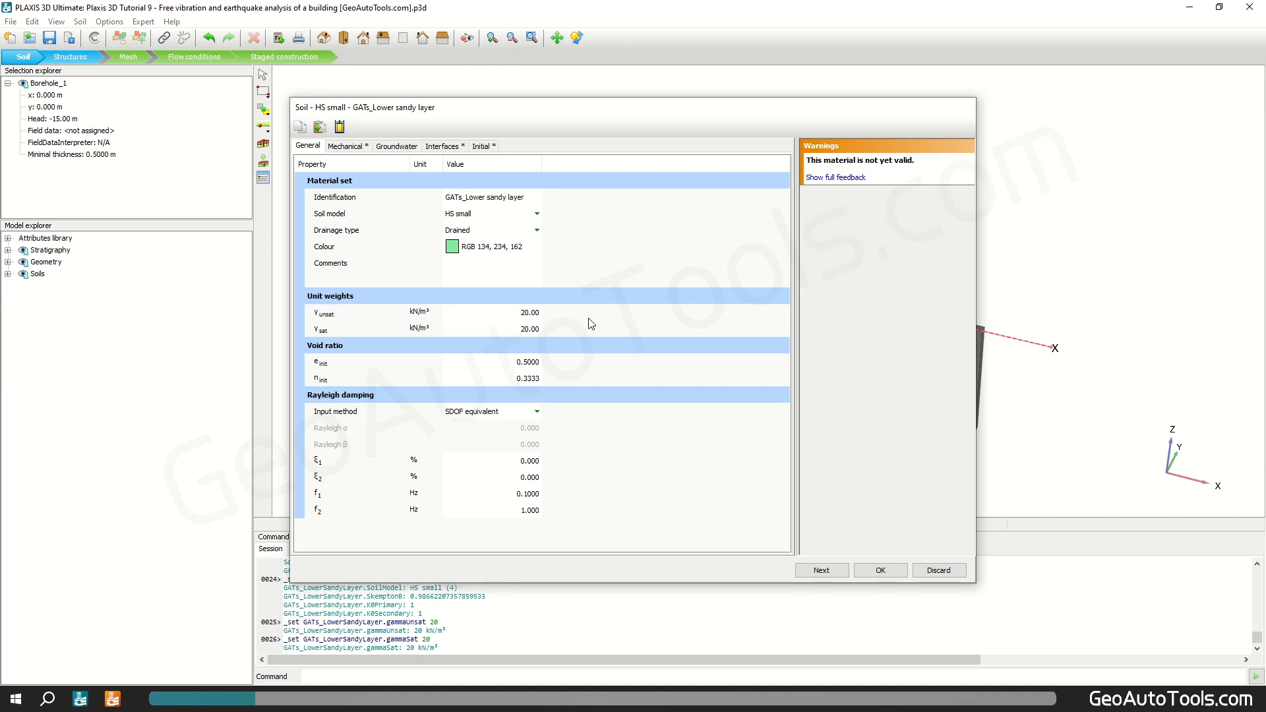
Set the sandy layer's reference stiffnesses to E50 3e4, Eoed 3.601e4 and Eur 1.108e5 kN/m²
{"action": "left_click", "coordinate": [345, 146]}
{"action": "type", "text": "3"}
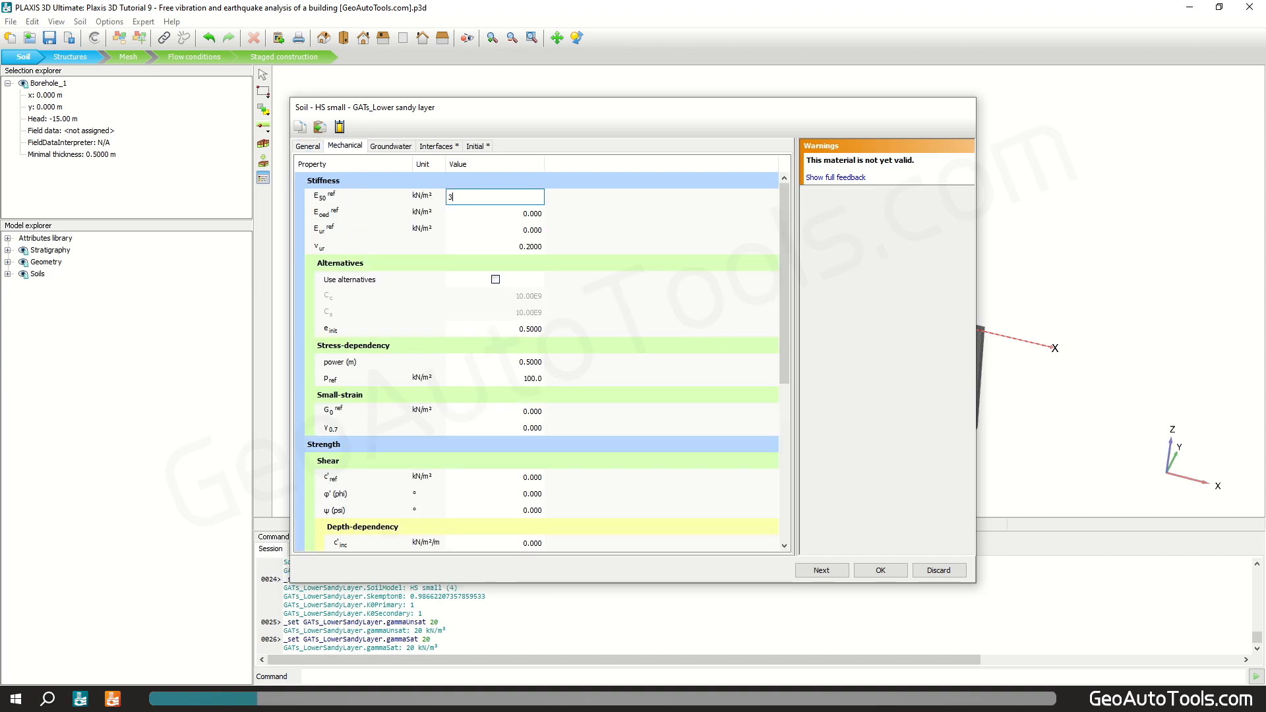
{"action": "type", "text": "e4"}
{"action": "key", "text": "Tab"}
{"action": "type", "text": "3"}
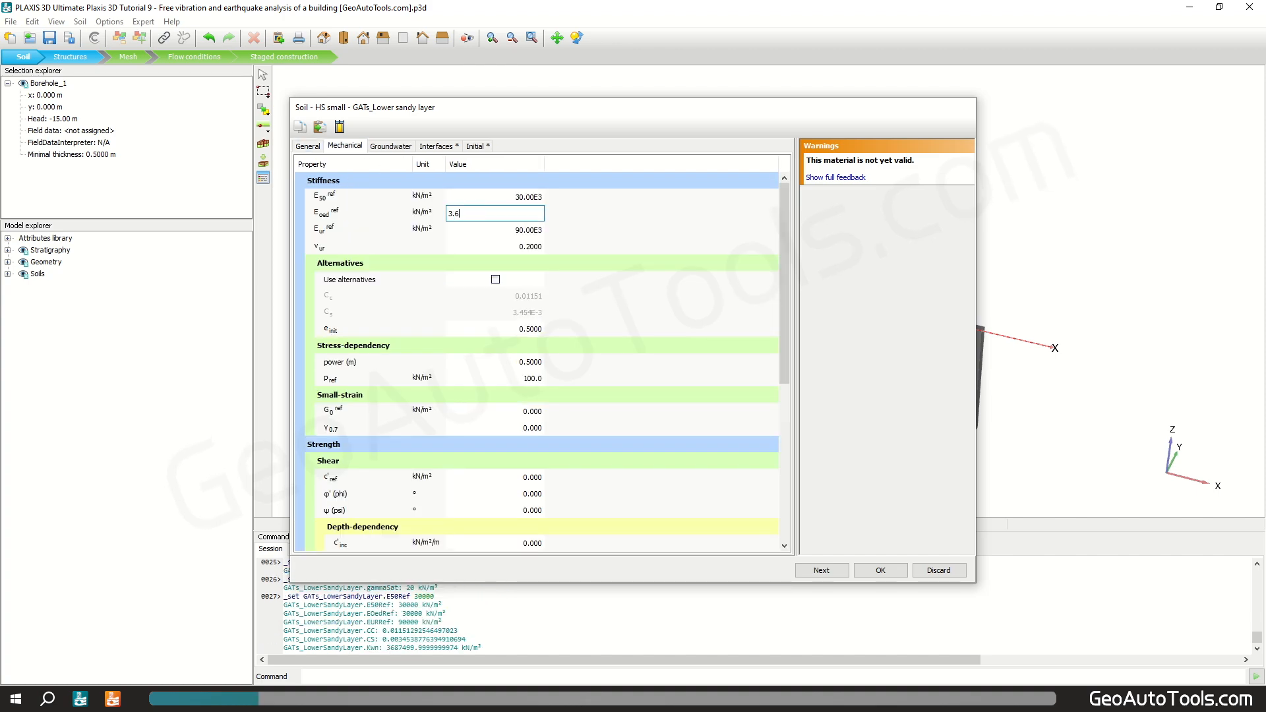
{"action": "key", "text": "Tab"}
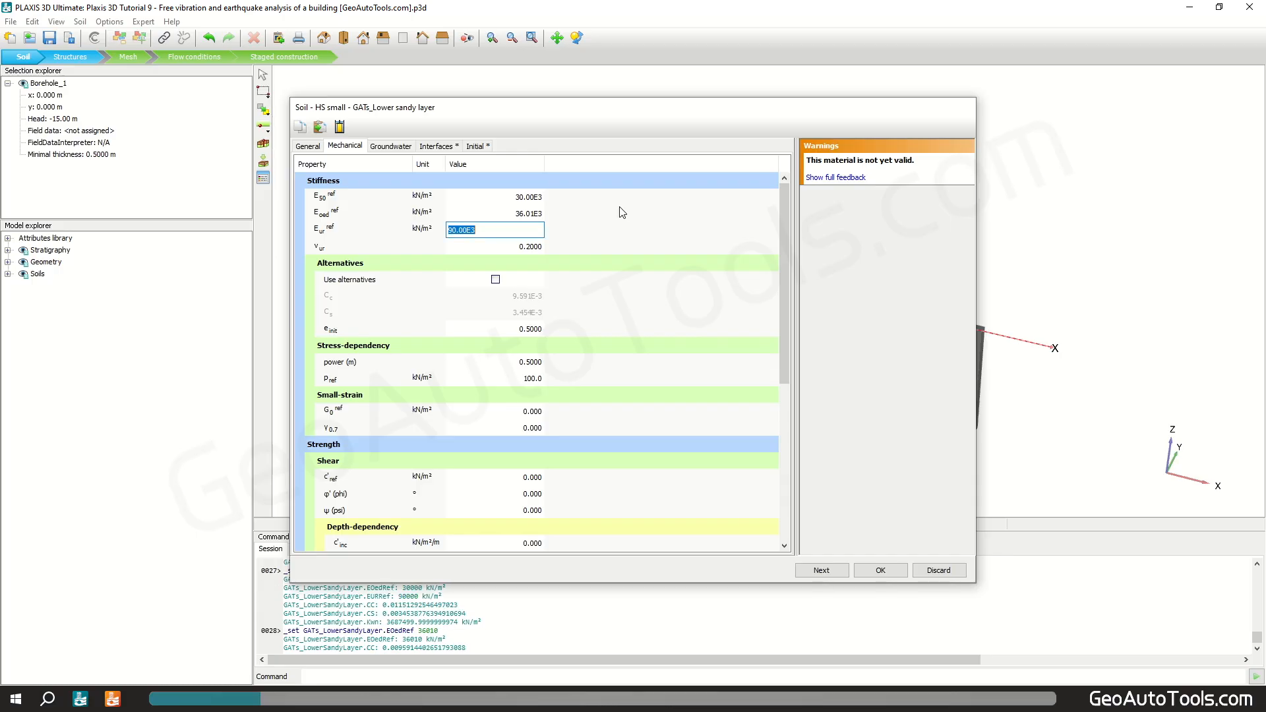
{"action": "type", "text": "1."}
{"action": "key", "text": "Tab"}
Set the sandy layer's small-strain parameters to G0 ref 1e5 kN/m² and γ0.7 1.5e-4
{"action": "key", "text": "Tab"}
{"action": "key", "text": "Tab"}
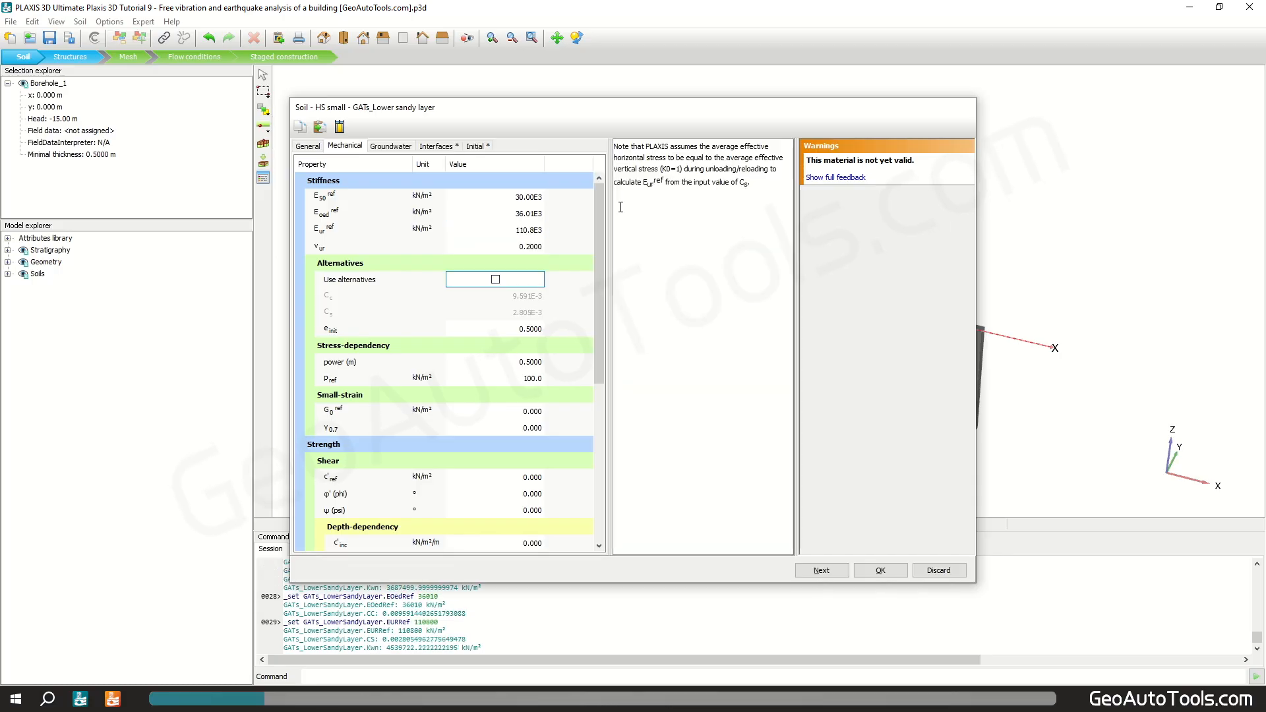
{"action": "key", "text": "Tab"}
{"action": "key", "text": "Tab"}
{"action": "key", "text": "Tab"}
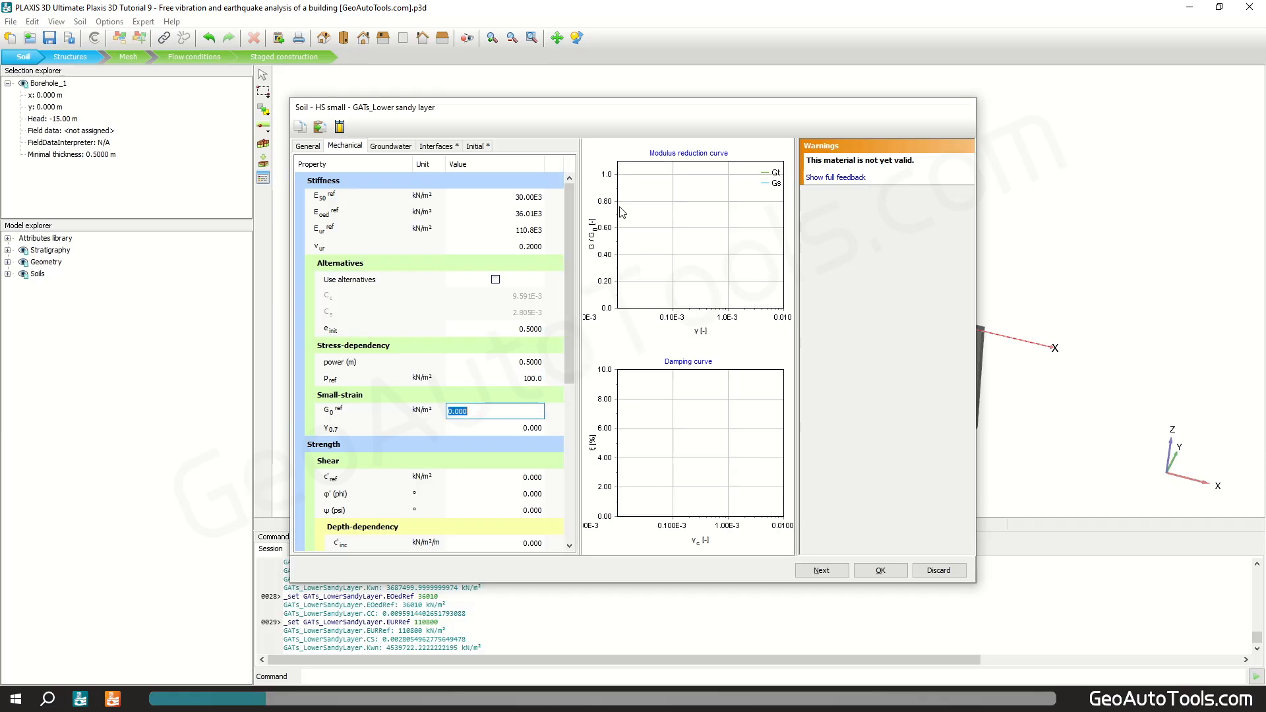
{"action": "type", "text": "1e5"}
{"action": "key", "text": "Tab"}
{"action": "type", "text": "1."}
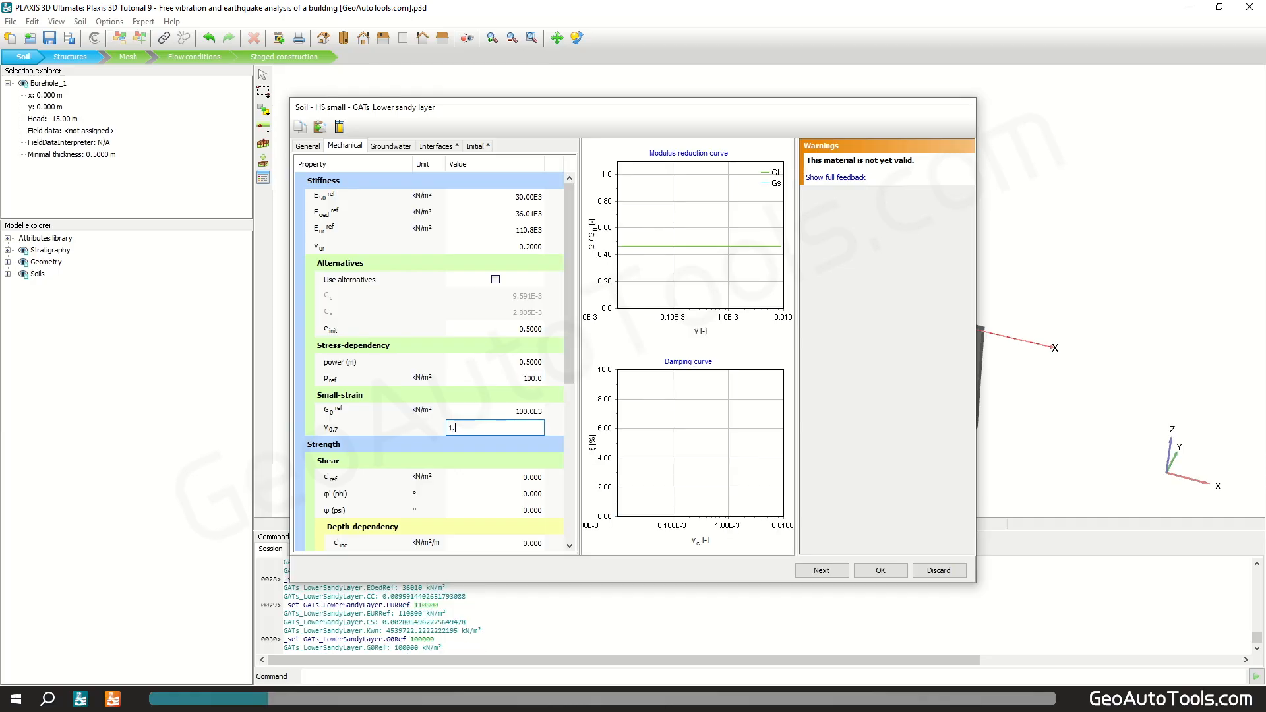
{"action": "type", "text": "5e-4"}
{"action": "key", "text": "Tab"}
Set the sandy layer's cohesion to 5 kN/m² and friction angle to 28°, and accept the material
{"action": "type", "text": "5"}
{"action": "key", "text": "Tab"}
{"action": "type", "text": "28"}
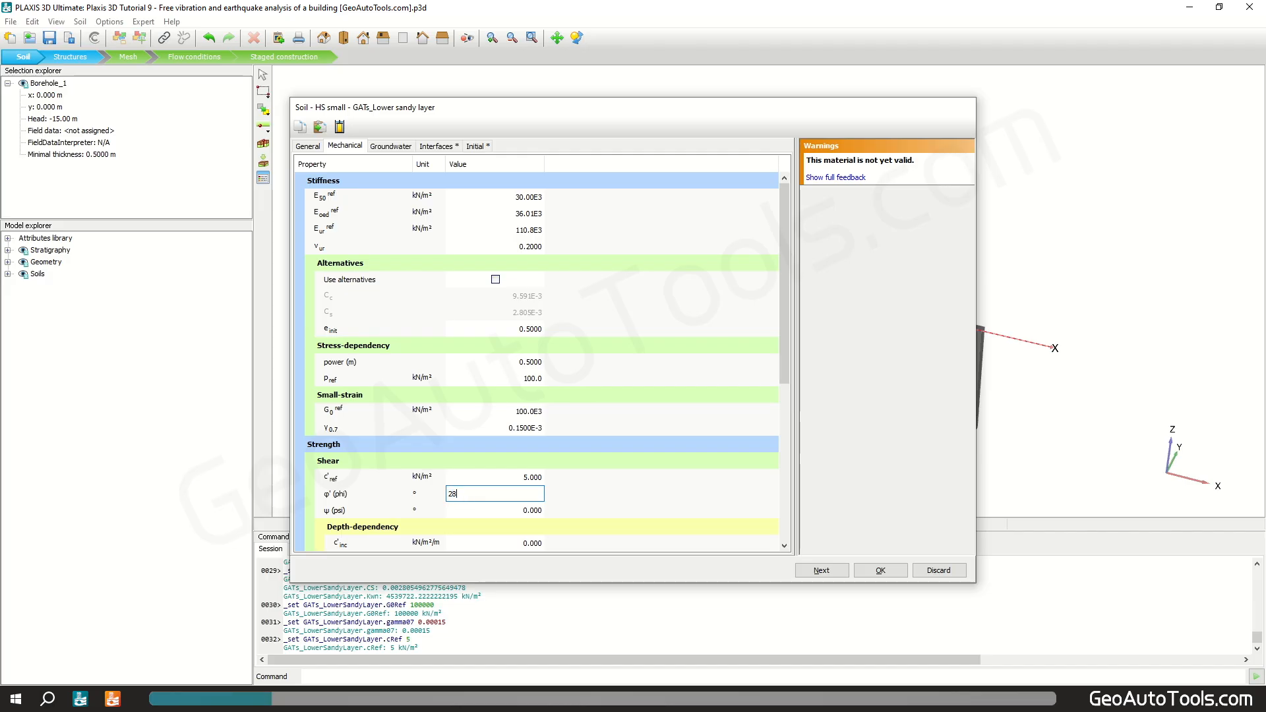
{"action": "key", "text": "Tab"}
{"action": "left_click", "coordinate": [694, 394]}
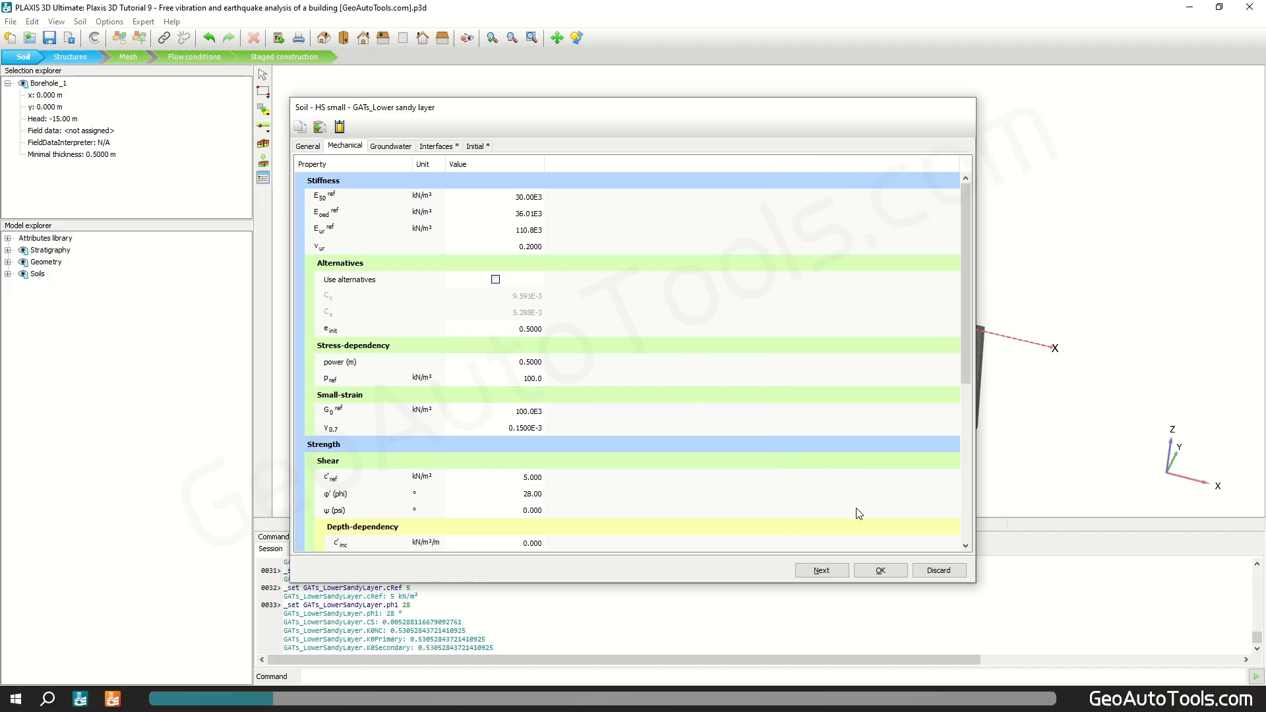
{"action": "left_click", "coordinate": [880, 571]}
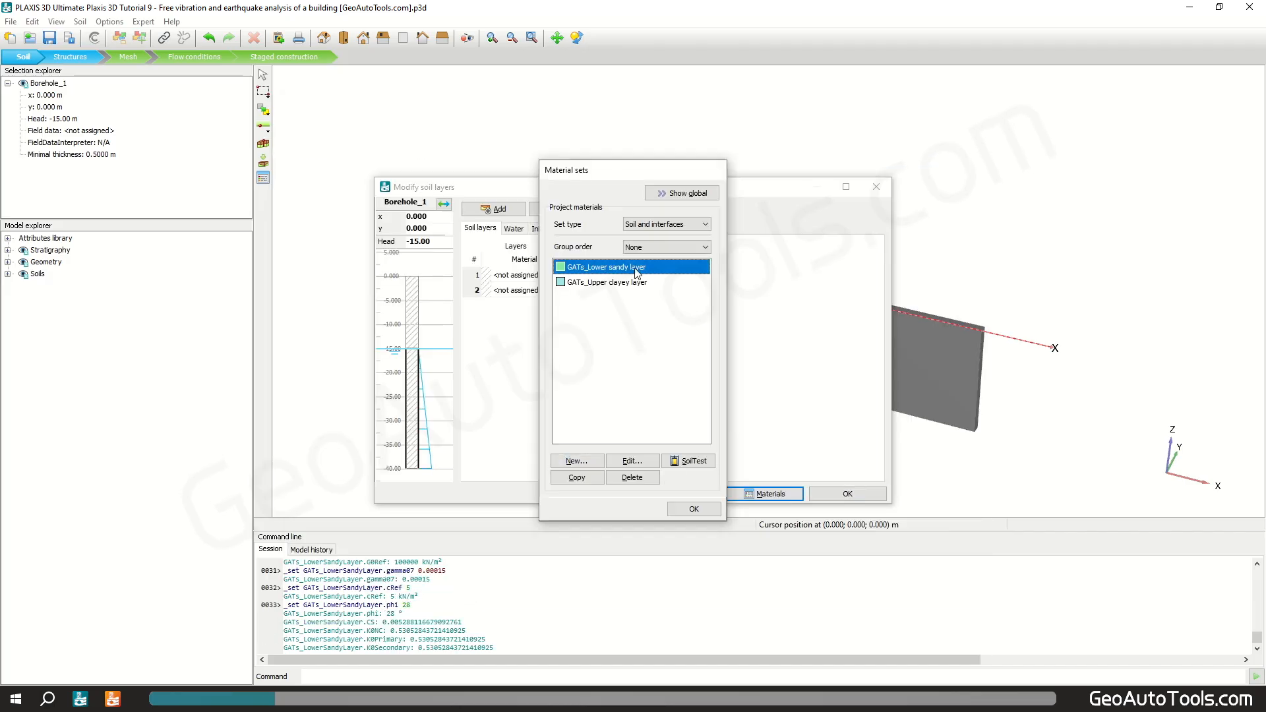
Assign GATs_Lower sandy layer to the lower soil layer and GATs_Upper clayey layer to the upper one in the model
{"action": "left_click_drag", "start_coordinate": [939, 393], "coordinate": [960, 406]}
{"action": "left_click_drag", "start_coordinate": [606, 282], "coordinate": [937, 346]}
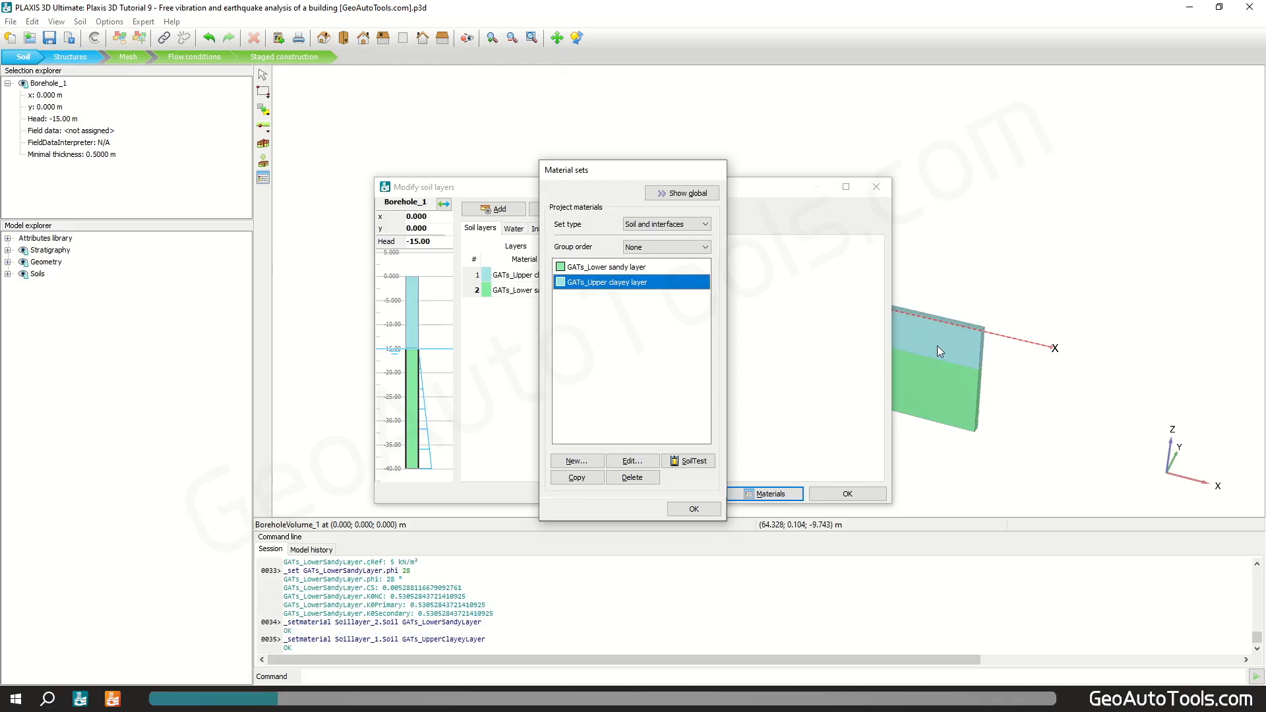
Create an elastic plate material set named GATs_Rest of building with a unit weight of 33.33 kN/m³
{"action": "left_click", "coordinate": [660, 225]}
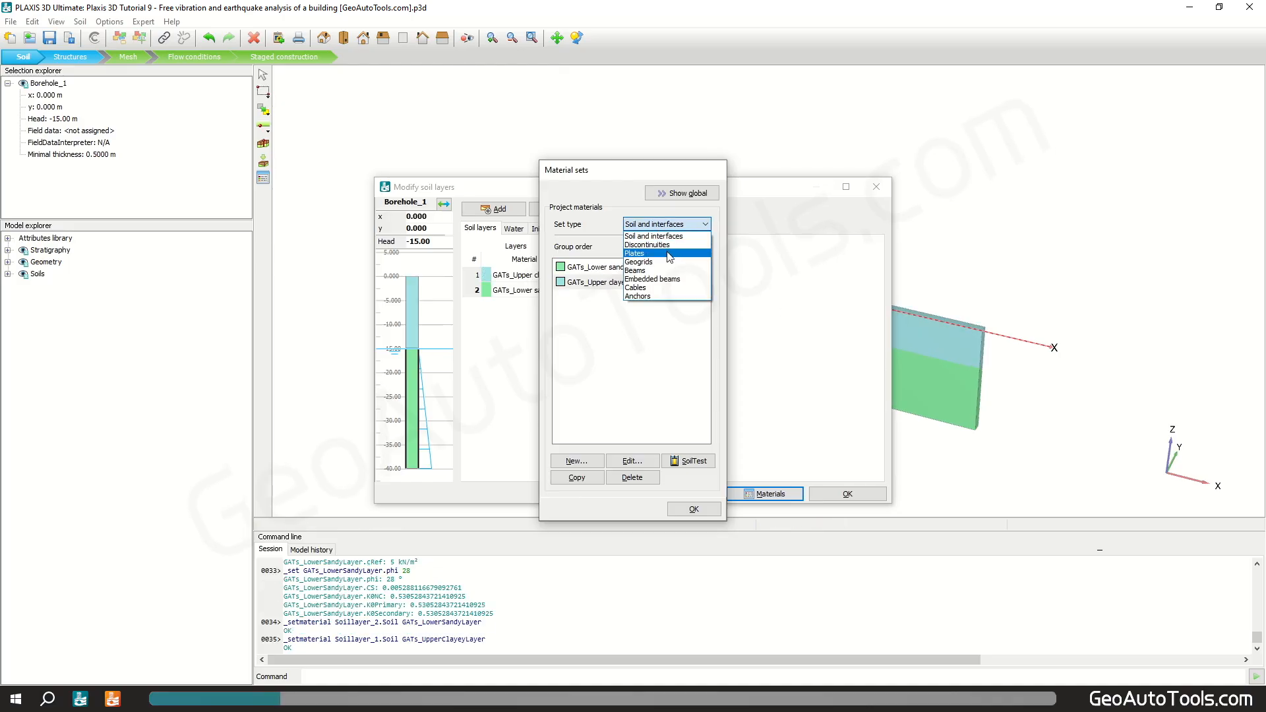
{"action": "left_click", "coordinate": [667, 253]}
{"action": "left_click", "coordinate": [591, 458]}
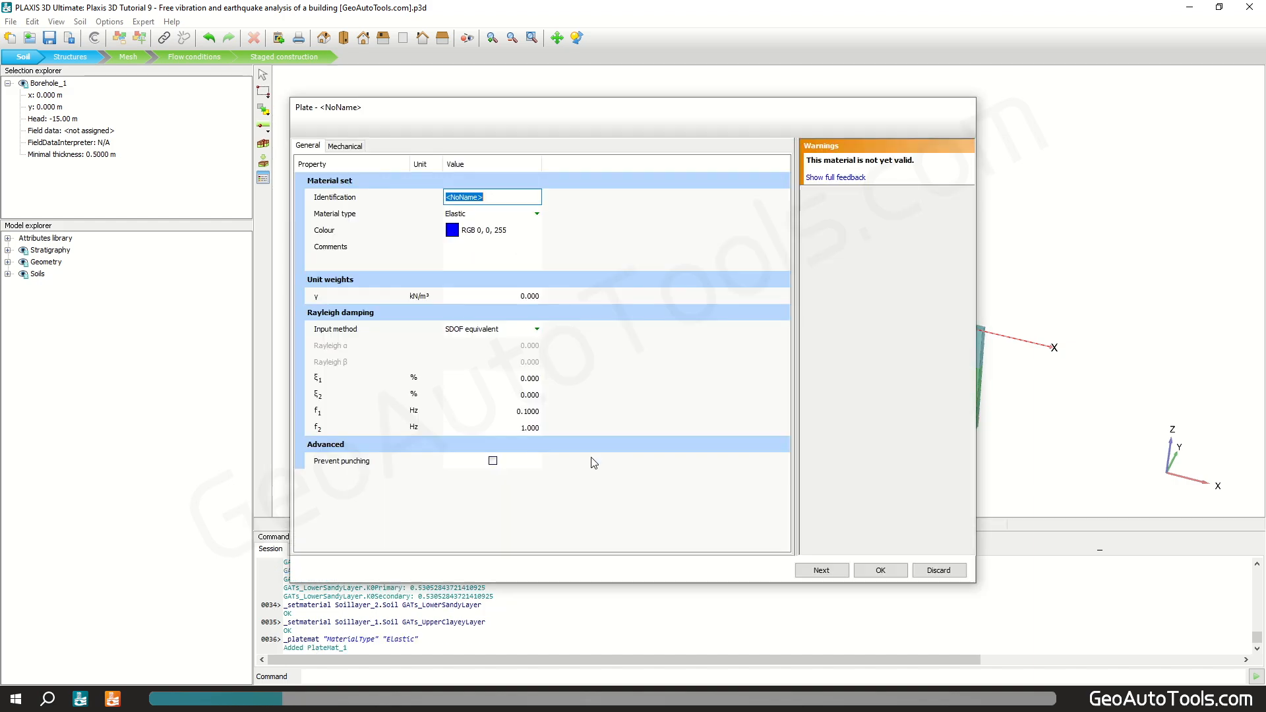
{"action": "type", "text": "GATs_Rest of building"}
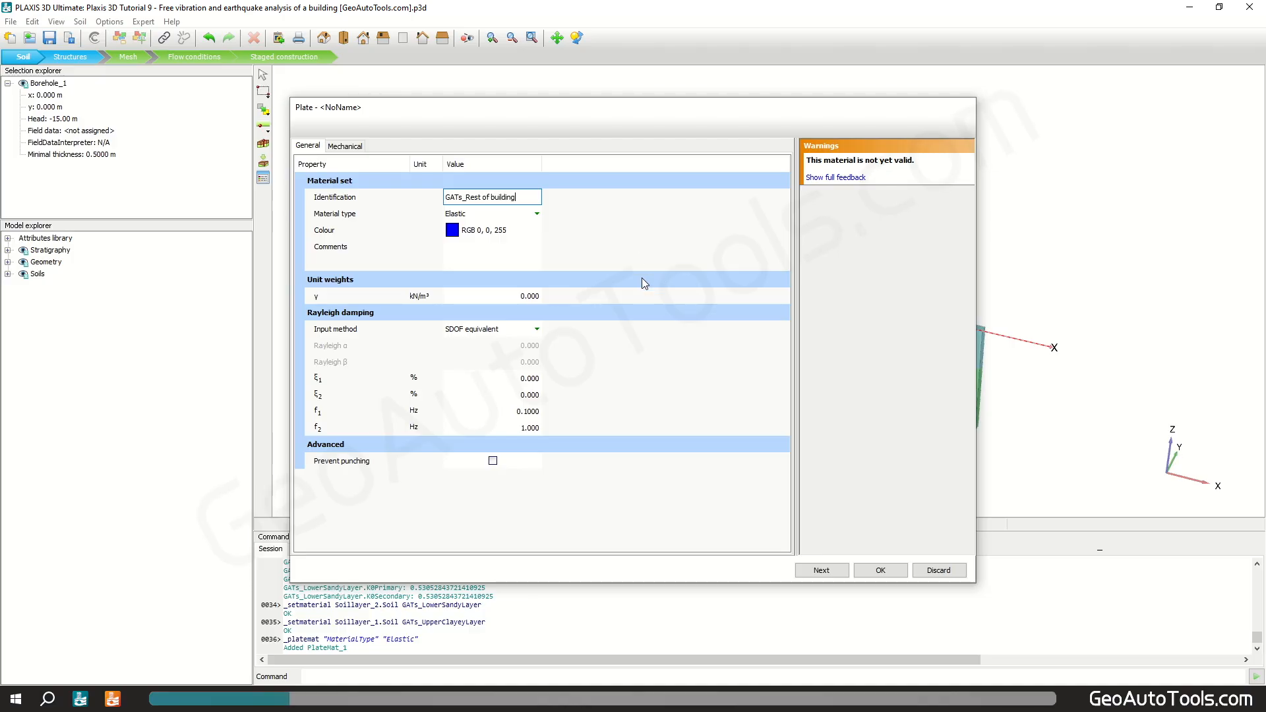
{"action": "key", "text": "Return"}
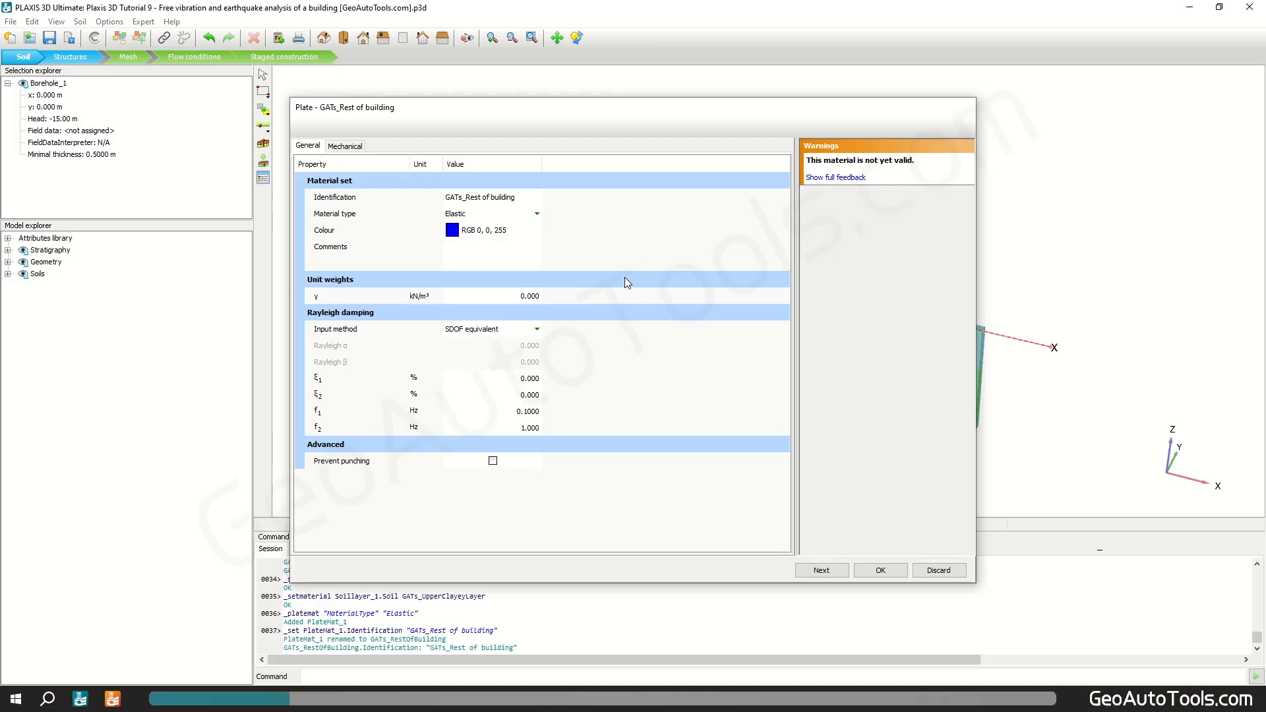
{"action": "left_click", "coordinate": [525, 296]}
{"action": "type", "text": "33.33"}
{"action": "key", "text": "Return"}
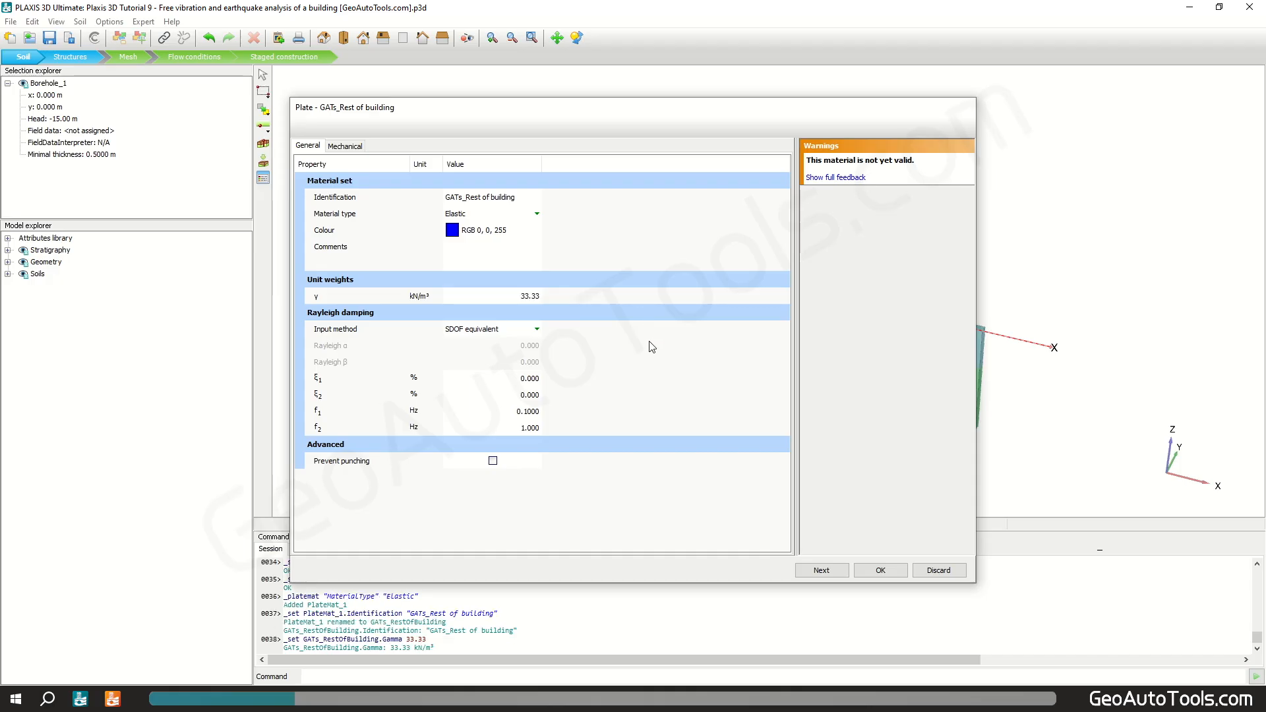
Switch the Rest of building plate's Rayleigh damping to direct input with α 0.232 and β 8e-3
{"action": "left_click", "coordinate": [538, 330]}
{"action": "left_click", "coordinate": [537, 328]}
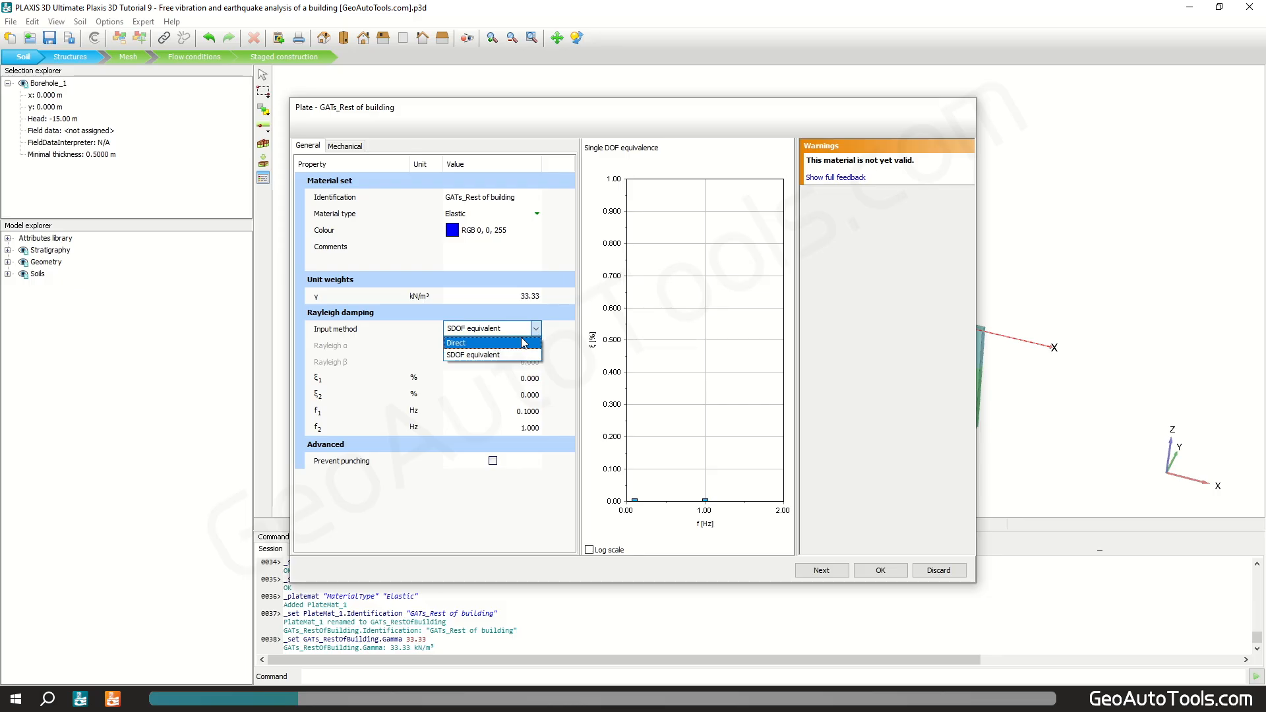
{"action": "left_click", "coordinate": [527, 344]}
{"action": "left_click", "coordinate": [539, 349]}
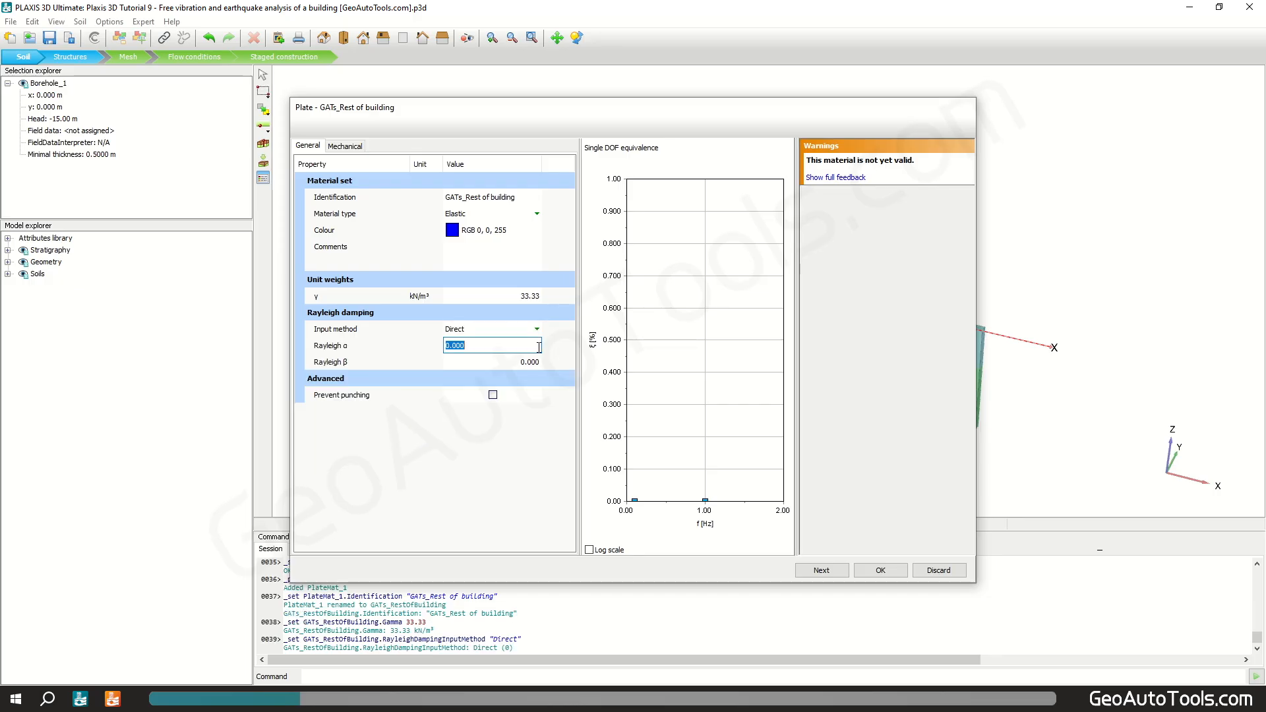
{"action": "type", "text": "0.232"}
{"action": "key", "text": "Tab"}
{"action": "type", "text": "8"}
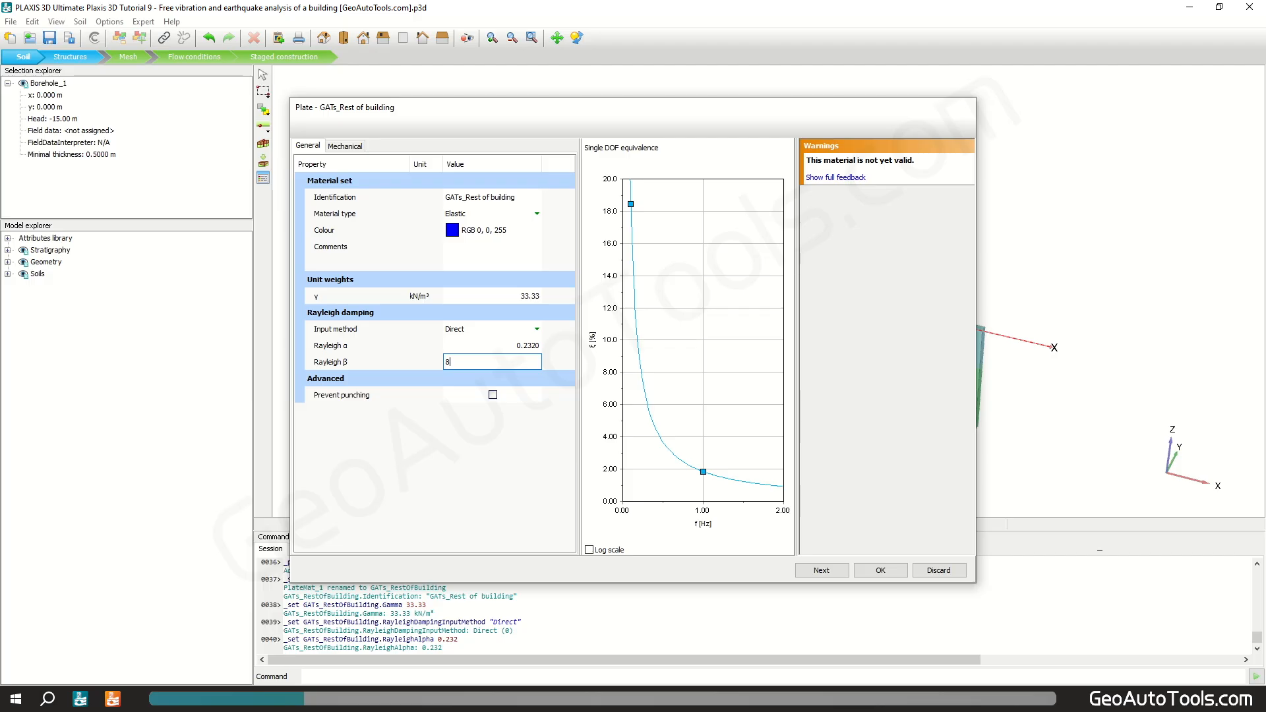
{"action": "type", "text": "e-3"}
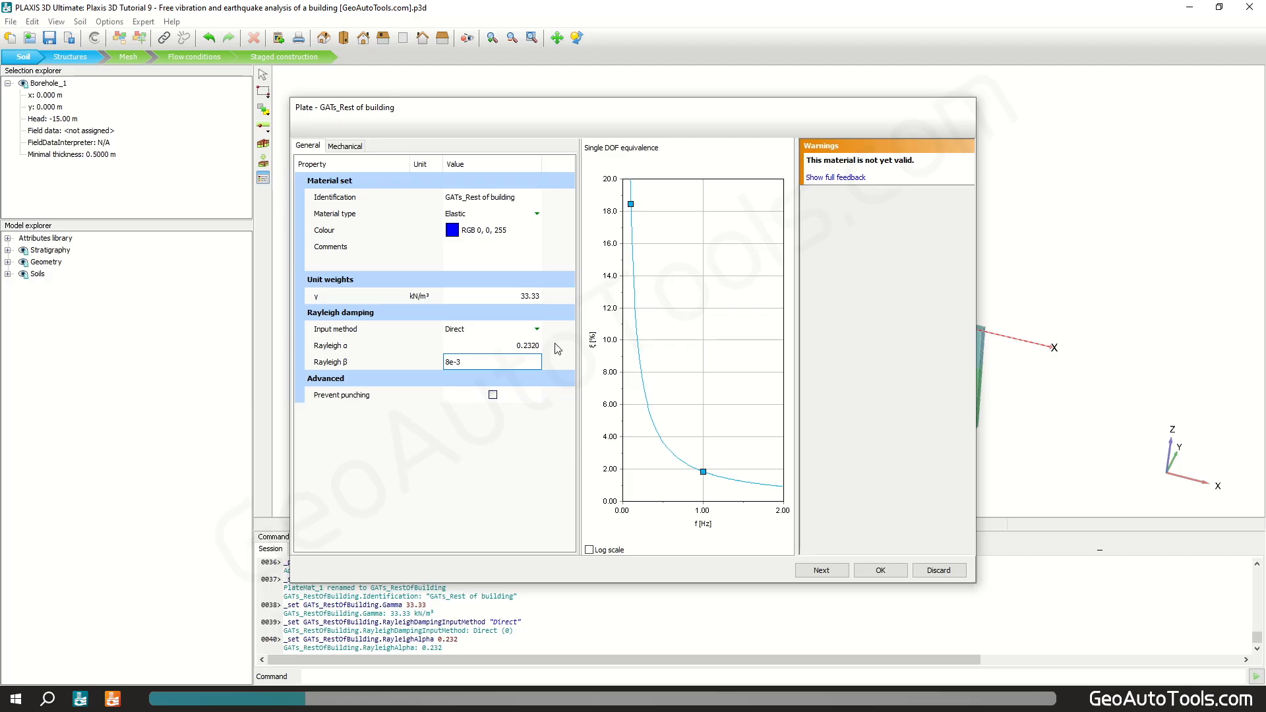
{"action": "key", "text": "Return"}
Set the Rest of building plate's stiffness E1 to 3e7 kN/m² and thickness to 0.3 m, and accept the material
{"action": "left_click", "coordinate": [357, 149]}
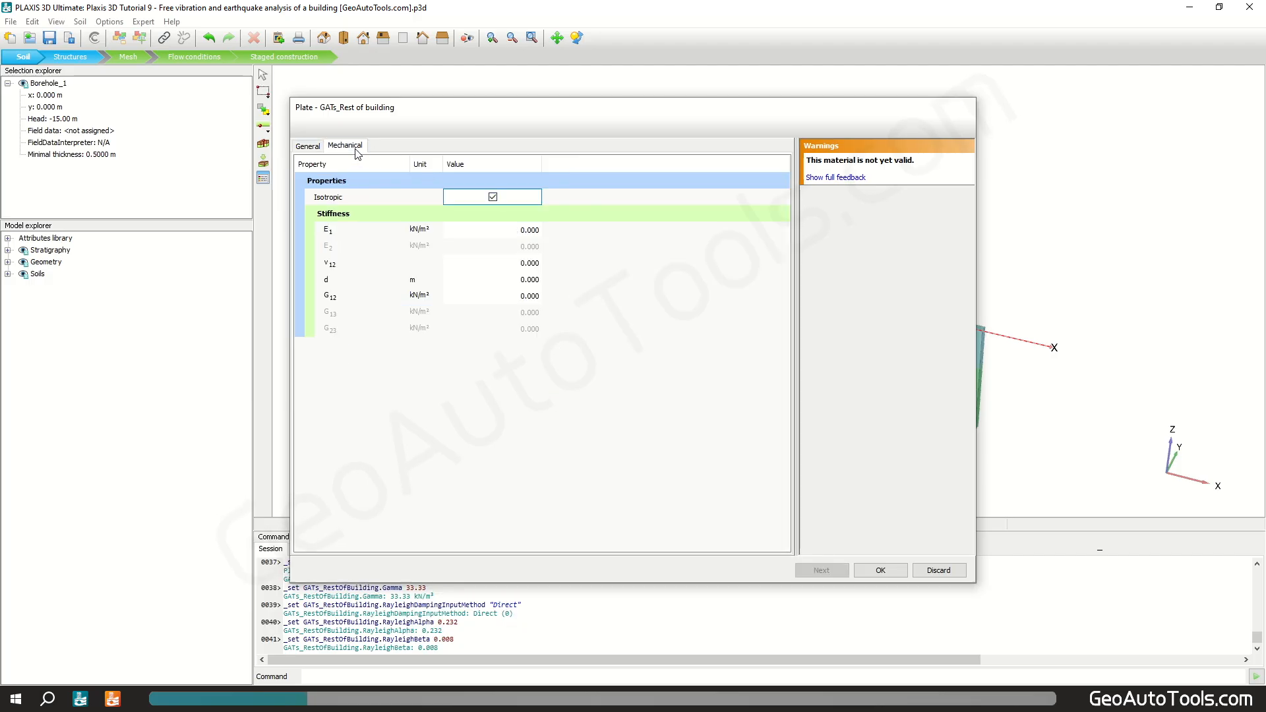
{"action": "left_click", "coordinate": [526, 231]}
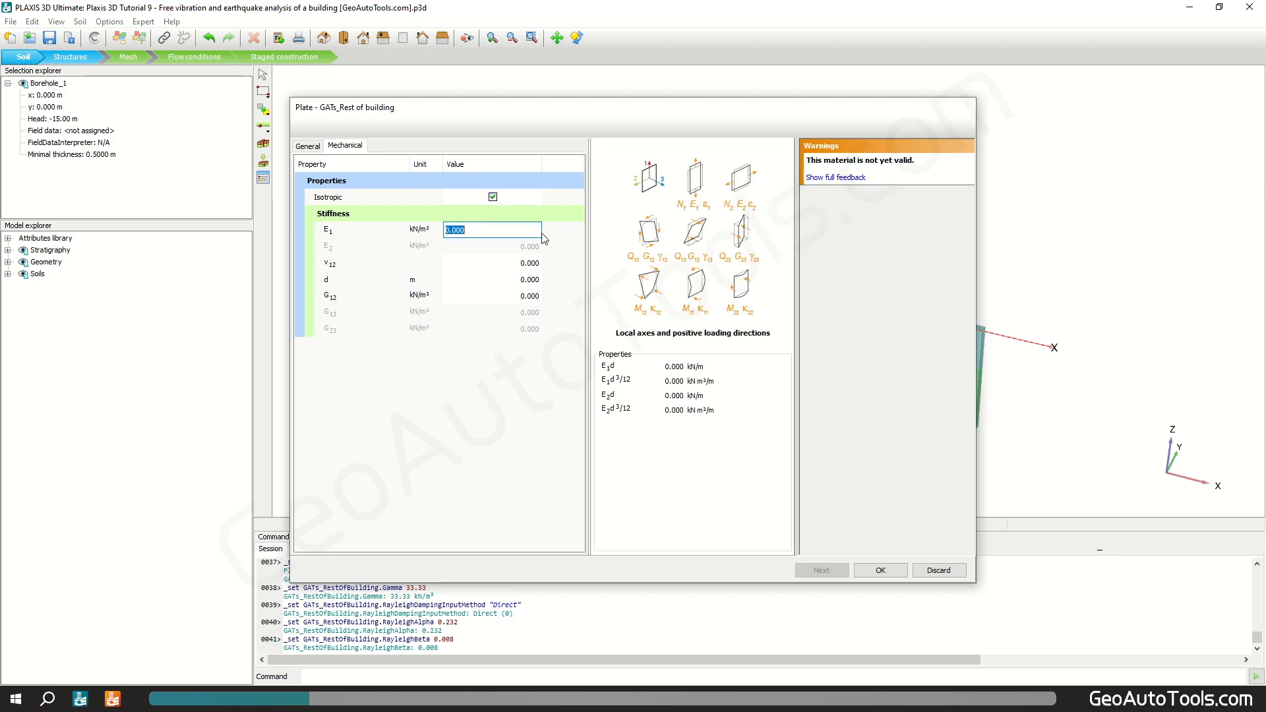
{"action": "type", "text": "3e7"}
{"action": "key", "text": "Return"}
{"action": "key", "text": "Return"}
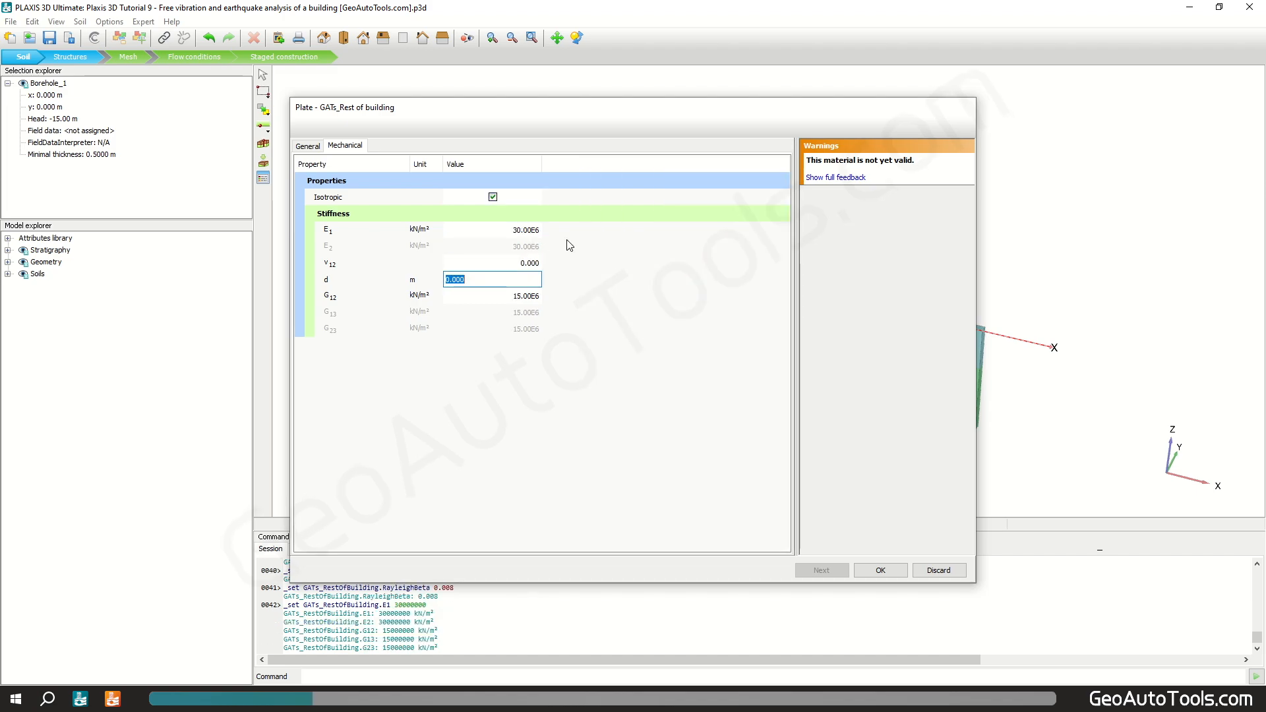
{"action": "type", "text": "0.3"}
{"action": "key", "text": "Return"}
{"action": "left_click", "coordinate": [895, 571]}
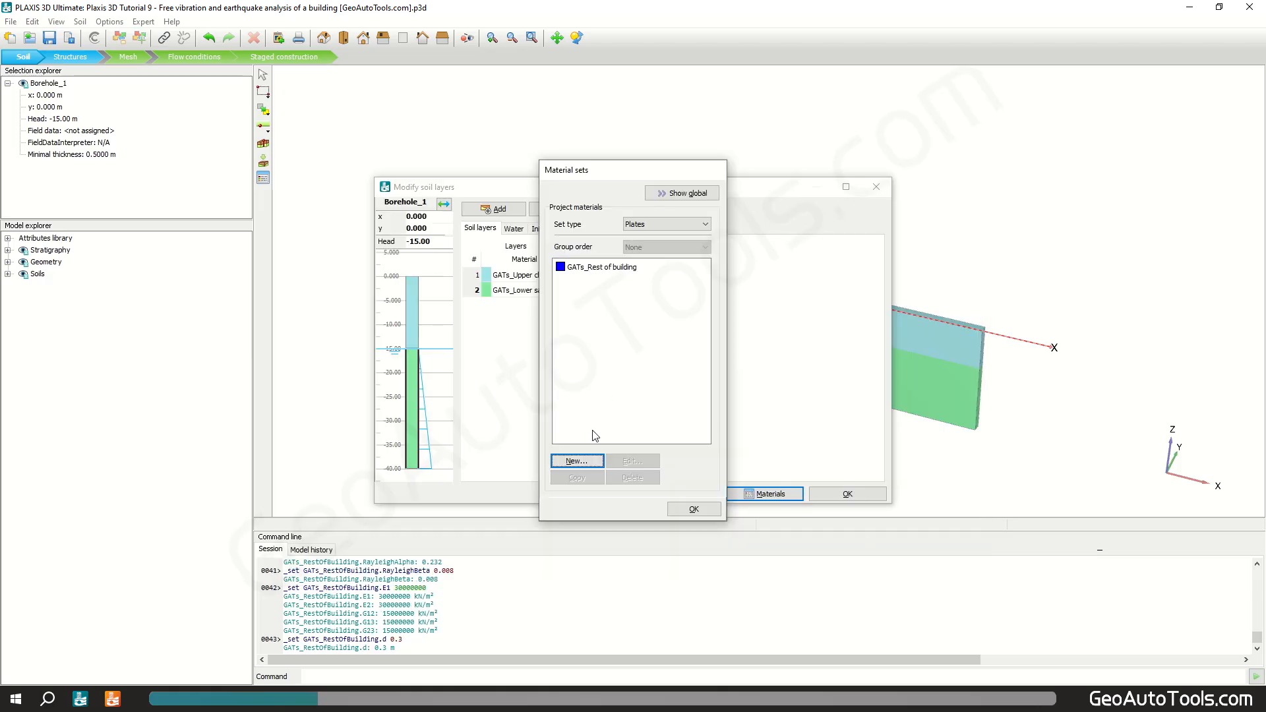
Create a second plate material set named GATs_Basement with a unit weight of 50 kN/m³
{"action": "left_click", "coordinate": [577, 461]}
{"action": "type", "text": "GATs_B"}
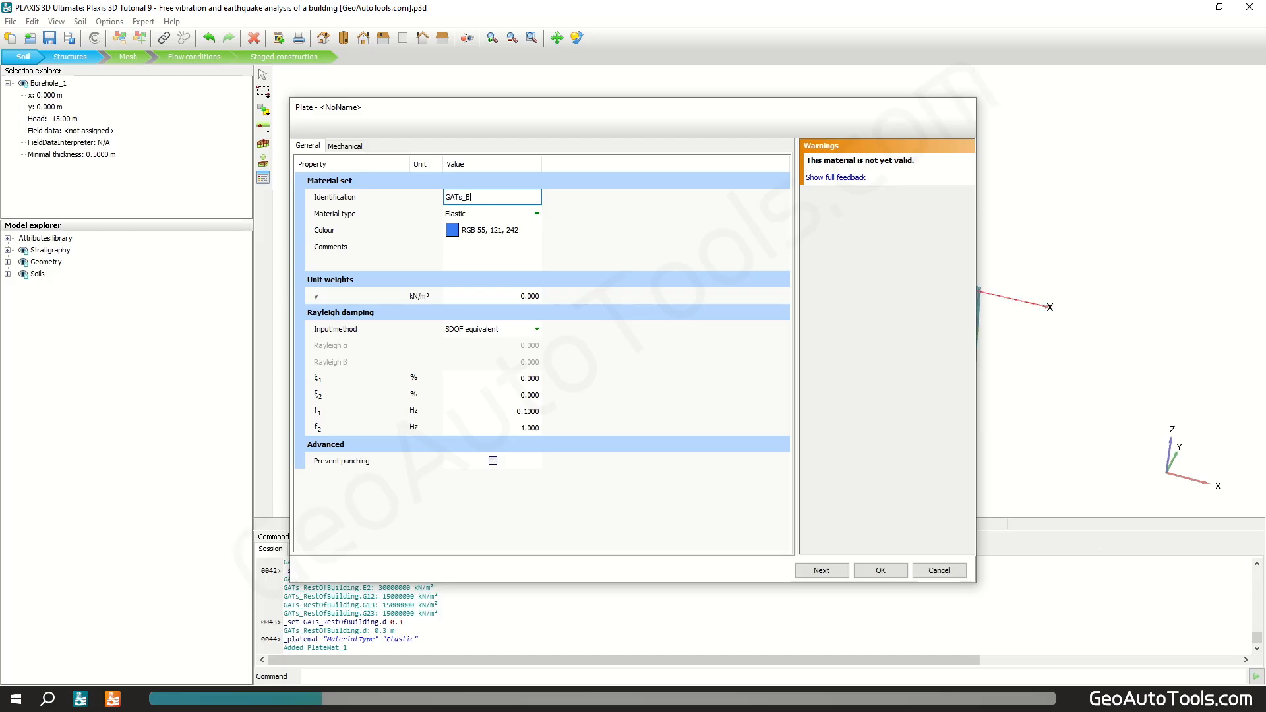
{"action": "type", "text": "asement"}
{"action": "key", "text": "Return"}
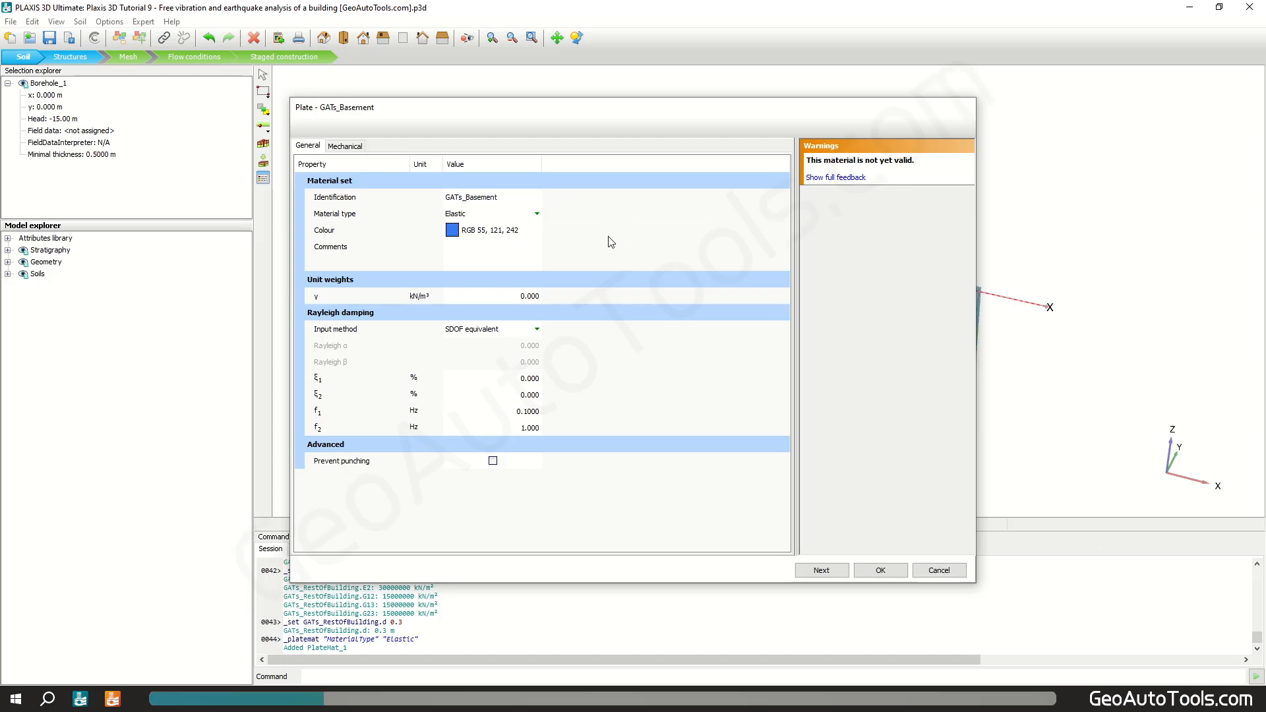
{"action": "left_click", "coordinate": [523, 298]}
{"action": "type", "text": "50"}
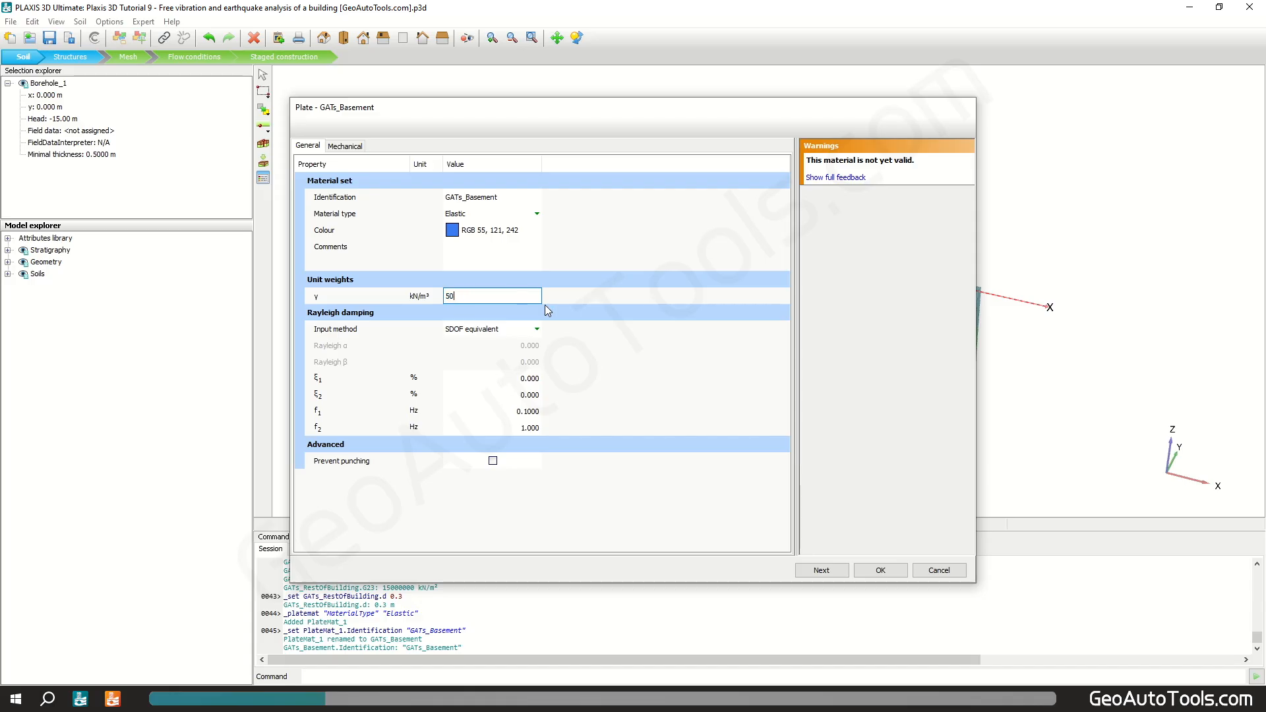
Switch the Basement plate's Rayleigh damping to direct input with α 0.232 and β 8e-3
{"action": "left_click", "coordinate": [535, 329]}
{"action": "left_click", "coordinate": [535, 329]}
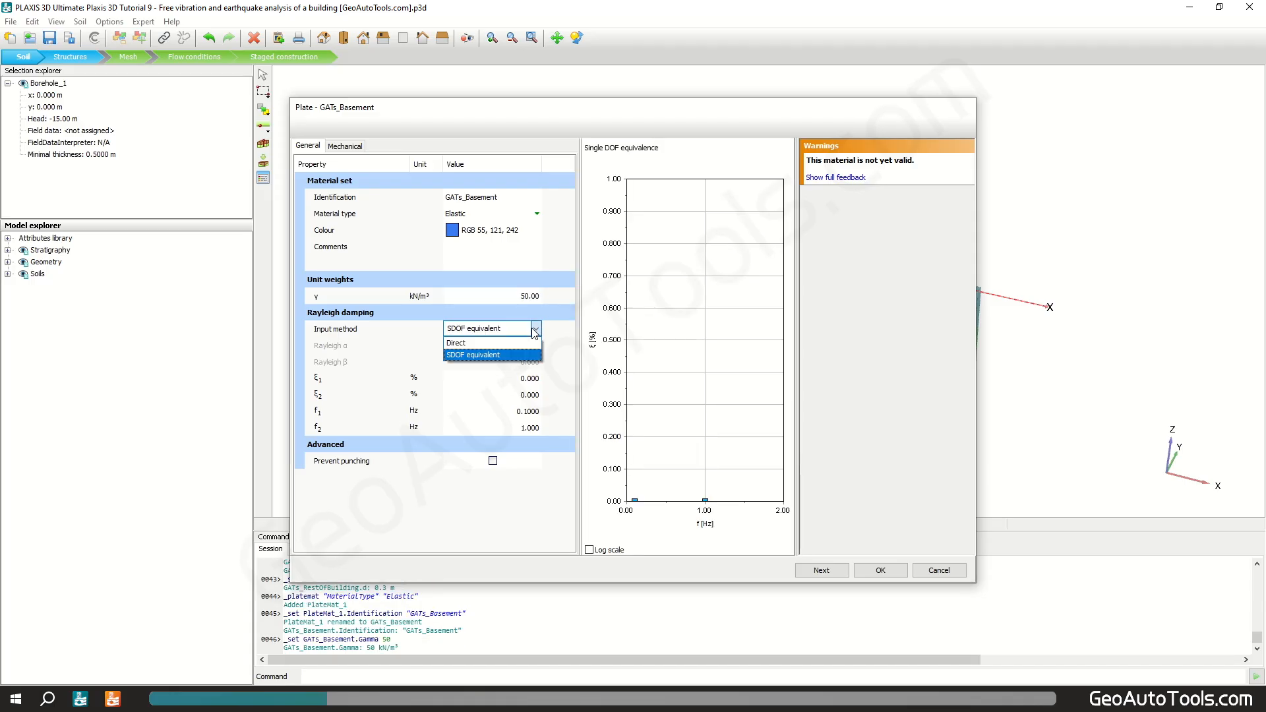
{"action": "left_click", "coordinate": [456, 343]}
{"action": "left_click", "coordinate": [501, 345]}
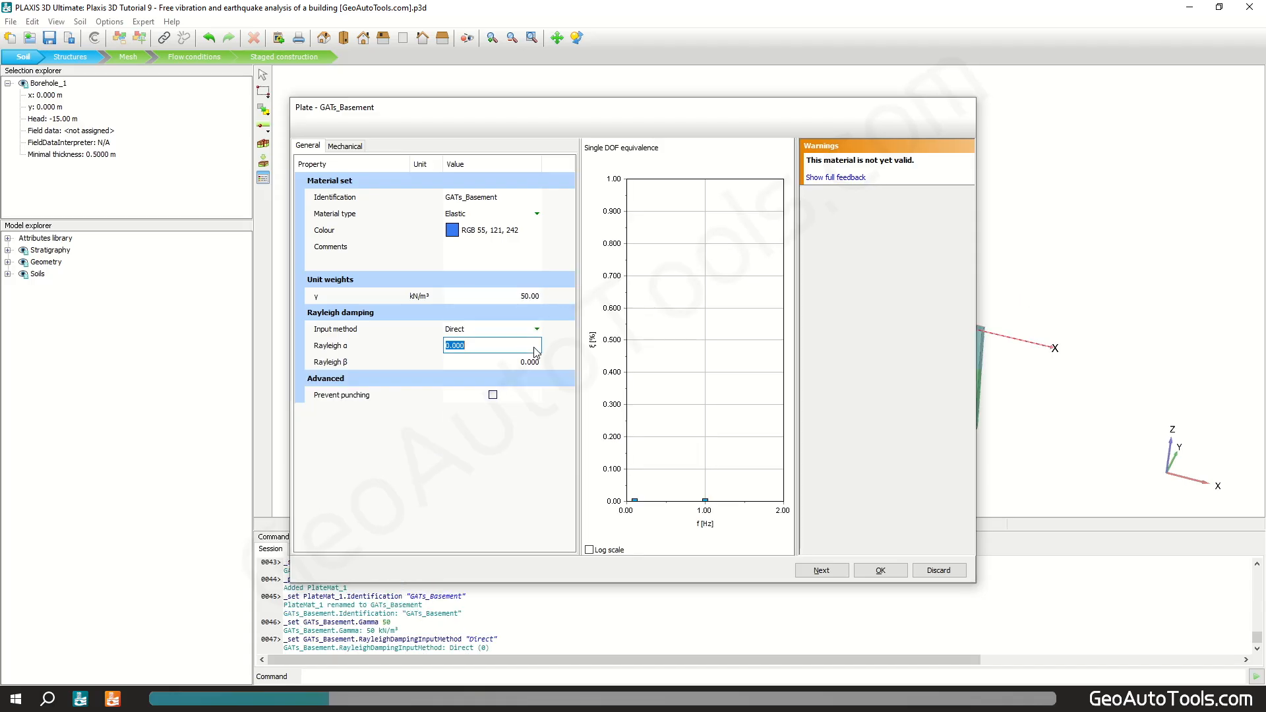
{"action": "type", "text": "0.232"}
{"action": "key", "text": "Tab"}
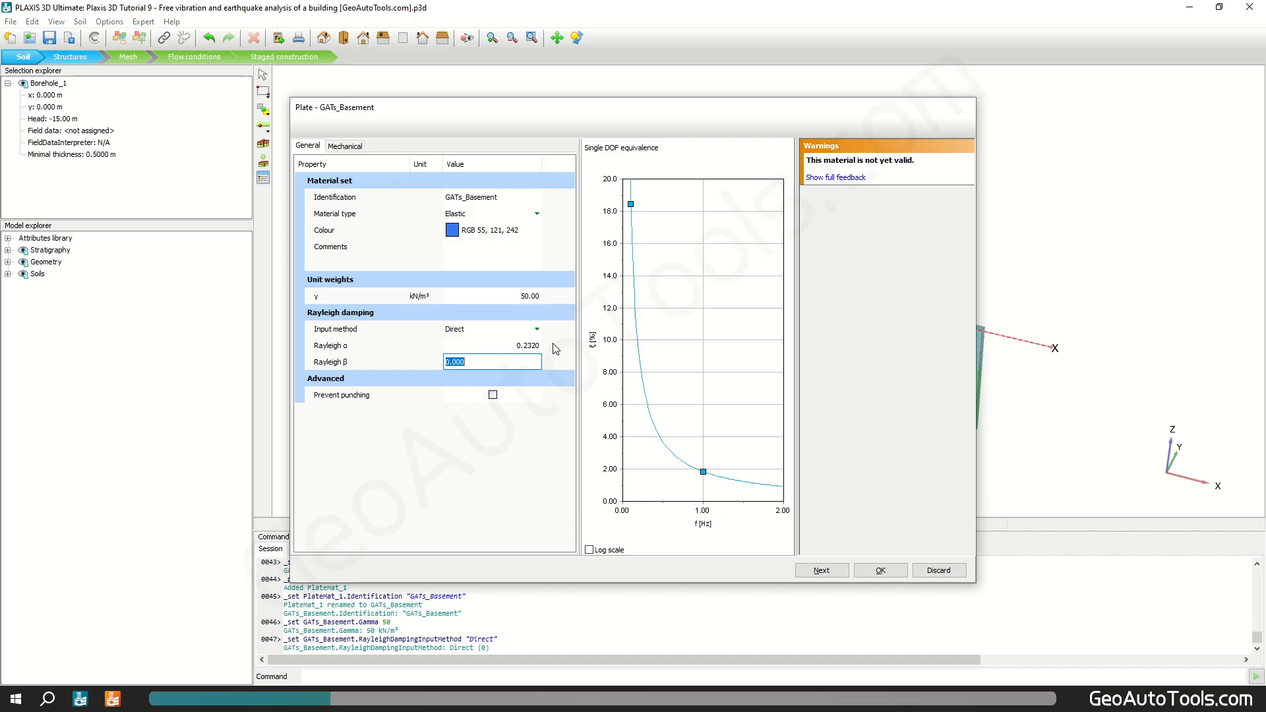
{"action": "type", "text": "8e-"}
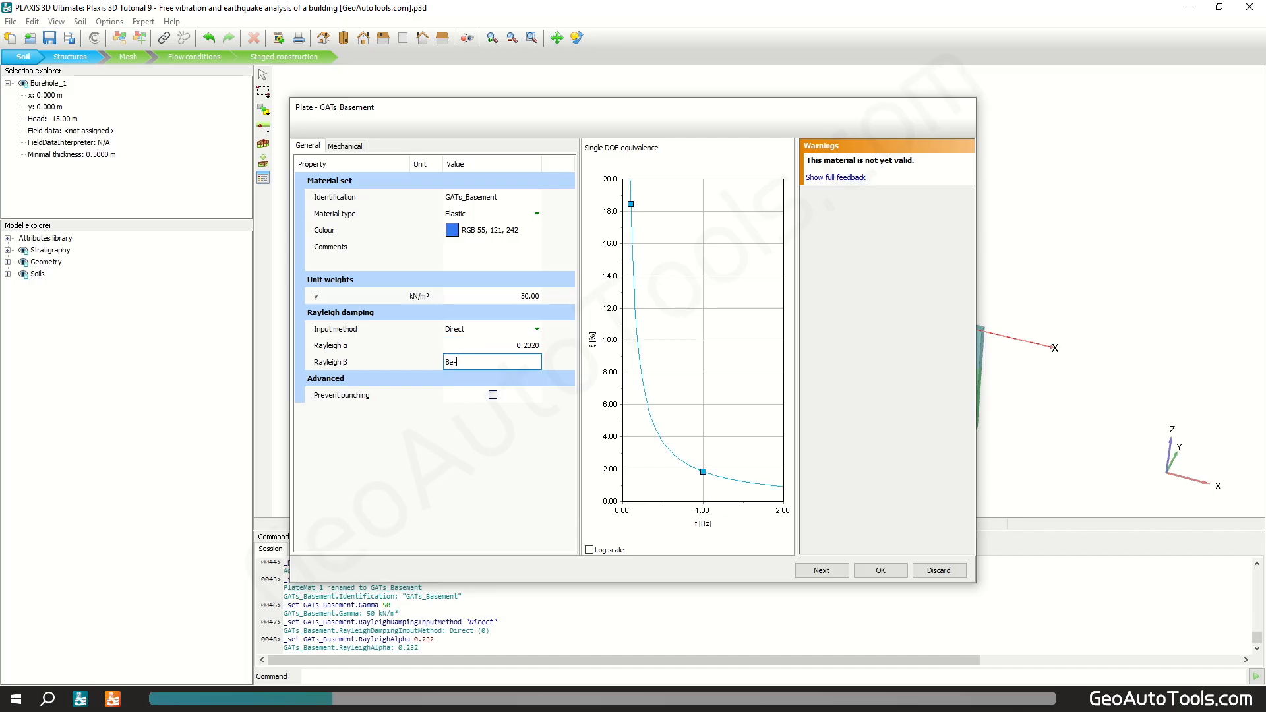
{"action": "type", "text": "3"}
{"action": "key", "text": "Return"}
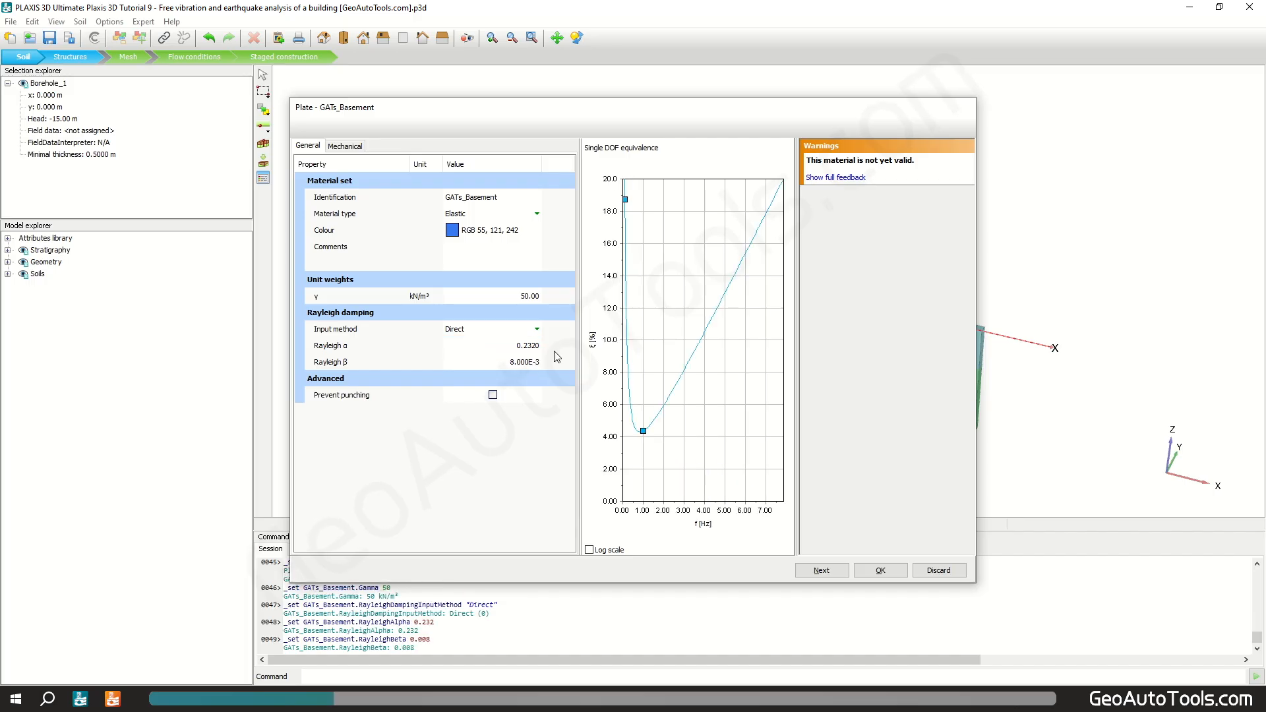
Set the Basement plate's stiffness E1 to 3e7 kN/m² and thickness to 0.3 m, then accept the material and close the material and soil layer dialogs
{"action": "left_click", "coordinate": [351, 147]}
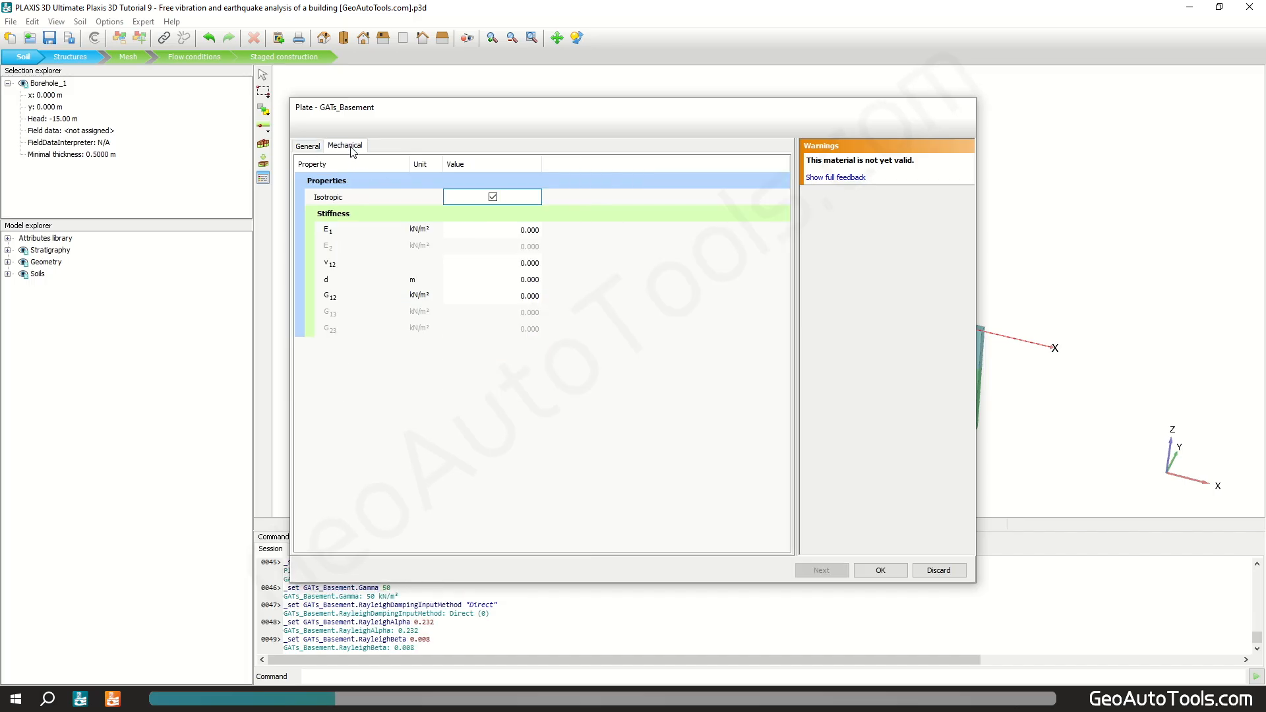
{"action": "left_click", "coordinate": [531, 232]}
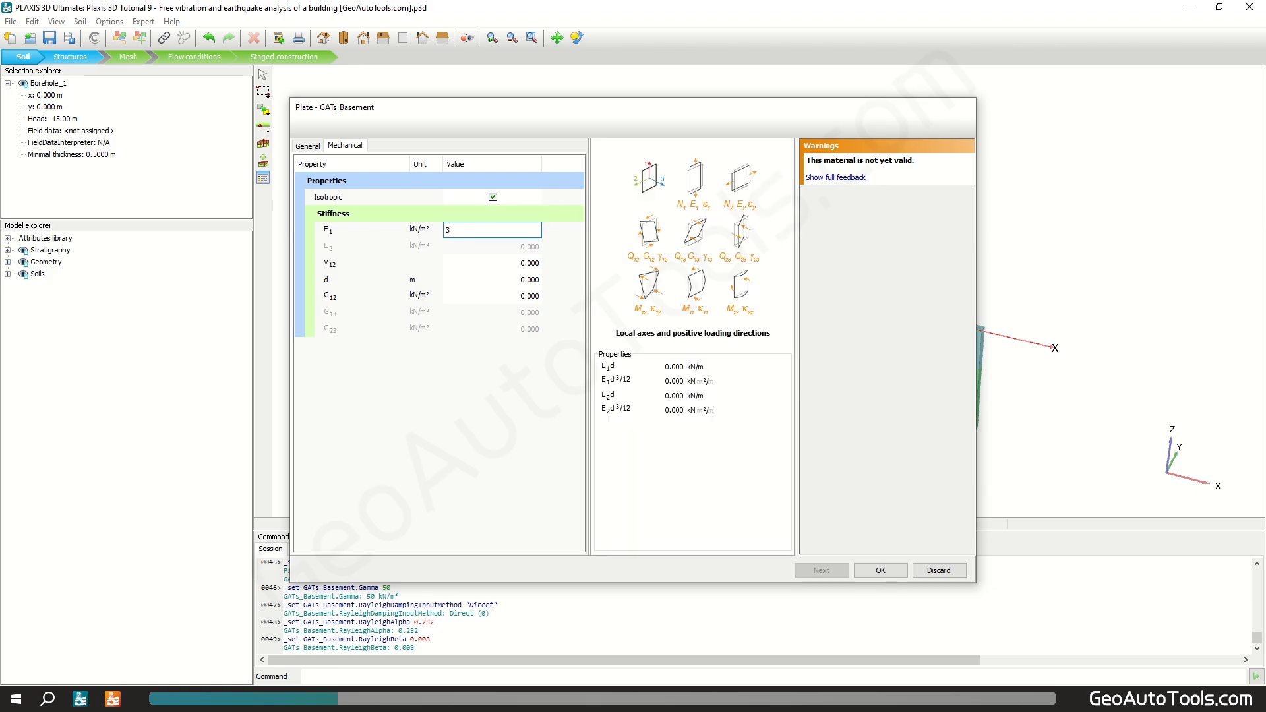
{"action": "key", "text": "Tab"}
{"action": "key", "text": "Tab"}
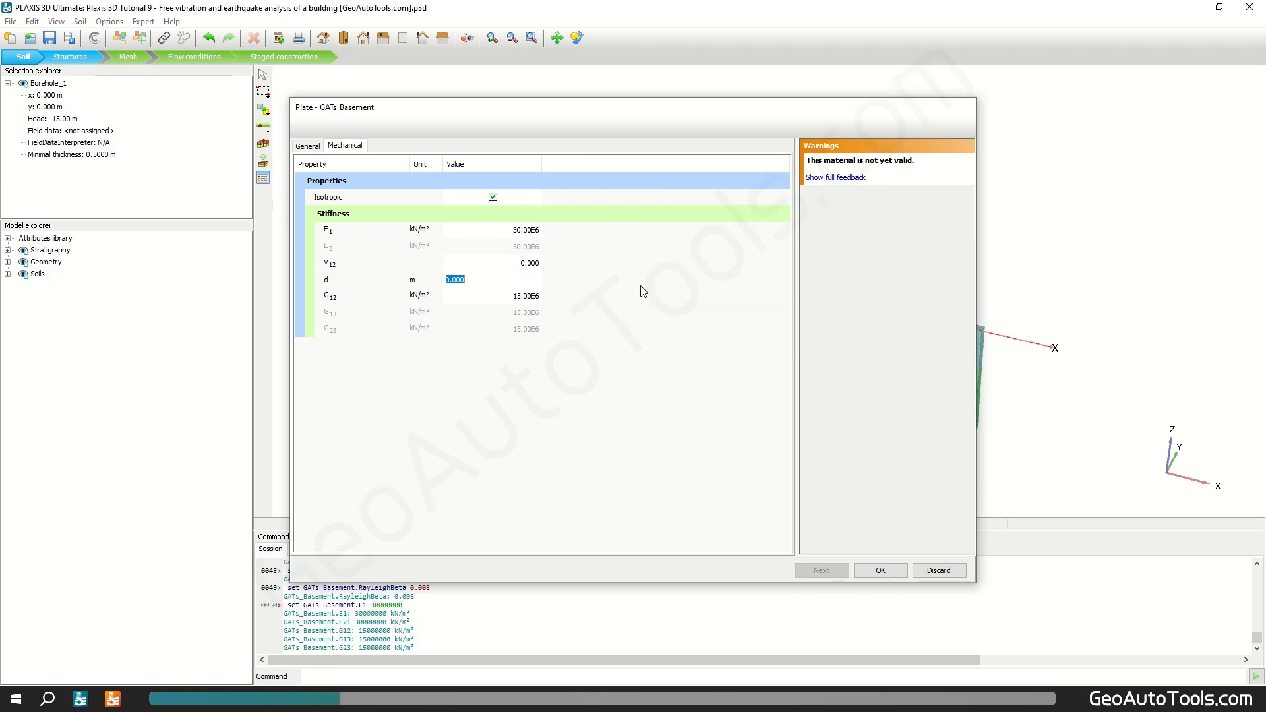
{"action": "type", "text": "0.3"}
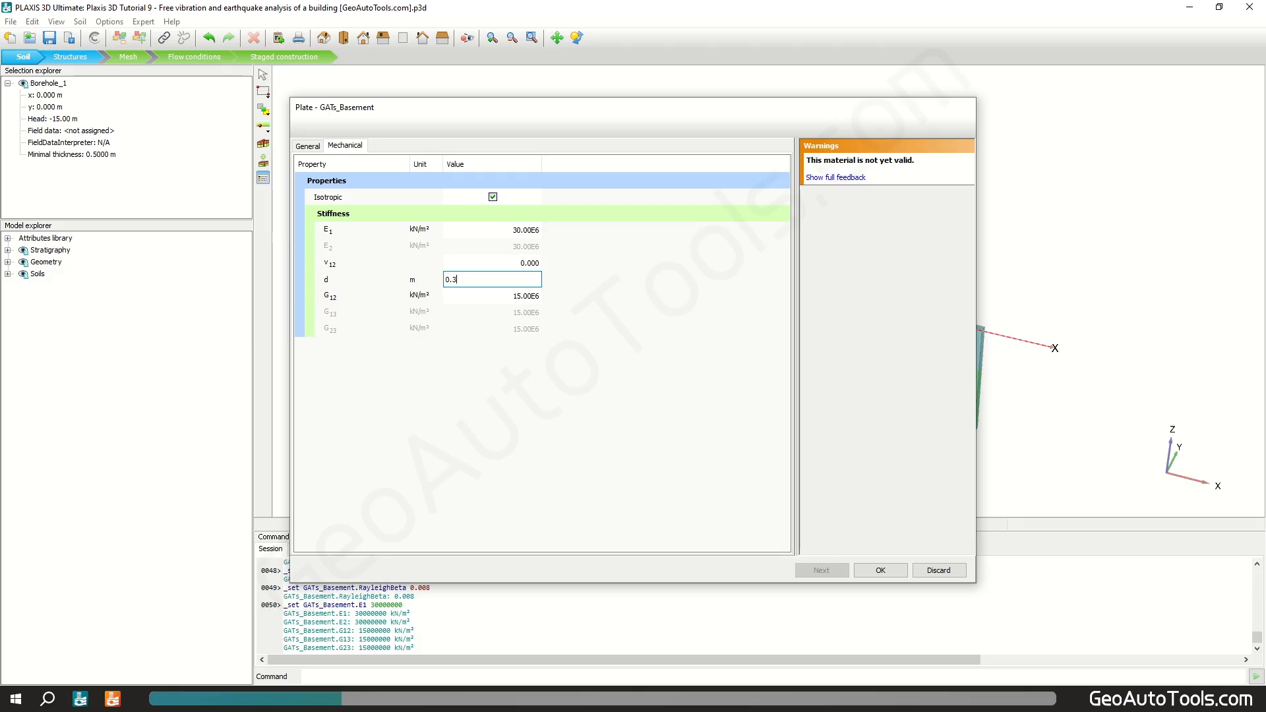
{"action": "left_click", "coordinate": [643, 291]}
{"action": "left_click", "coordinate": [882, 570]}
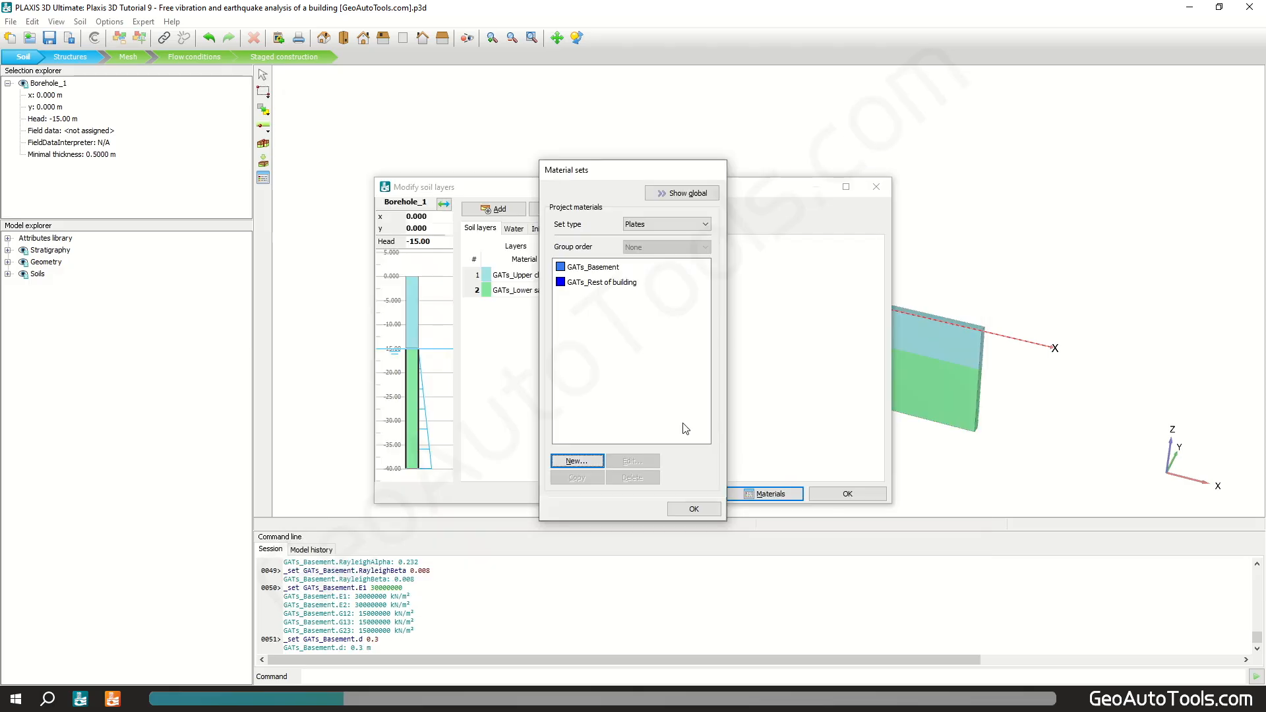
{"action": "left_click", "coordinate": [694, 510]}
{"action": "left_click", "coordinate": [848, 494]}
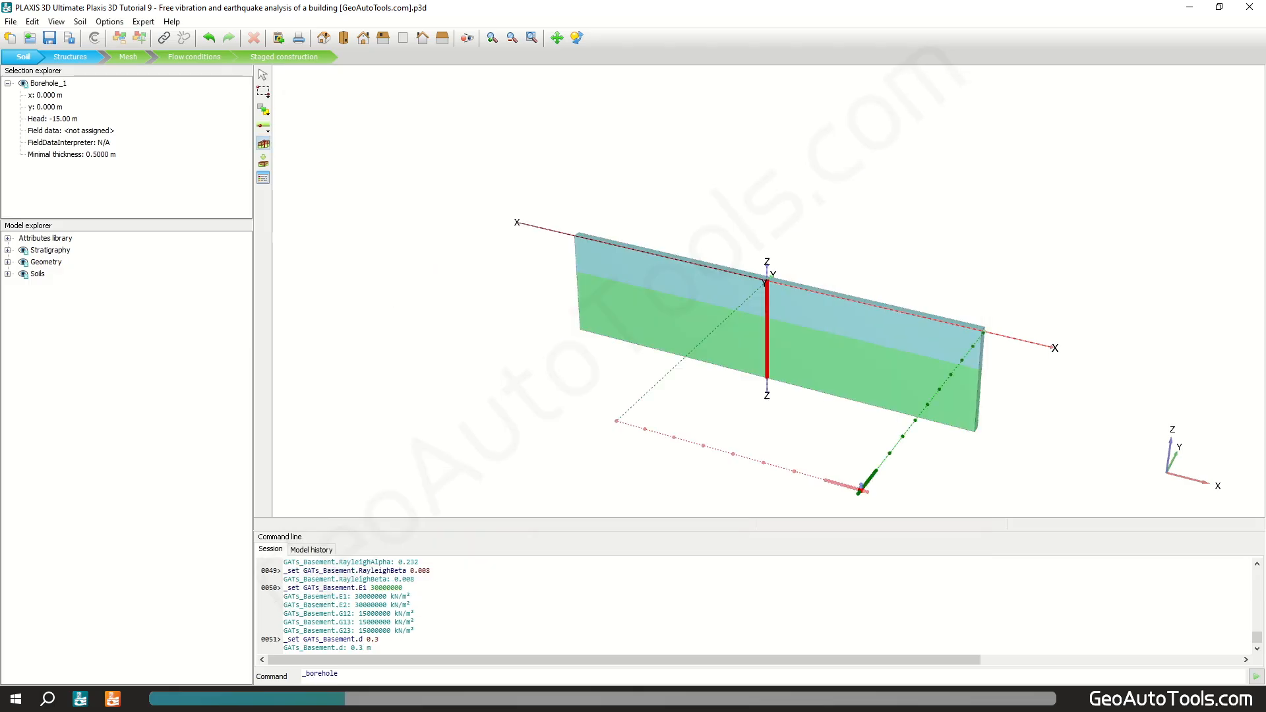
In Structures mode, create a horizontal surface through (-5, 0, -2), (5, 0, -2), (5, 3, -2) and (-5, 3, -2)
{"action": "left_click", "coordinate": [71, 57]}
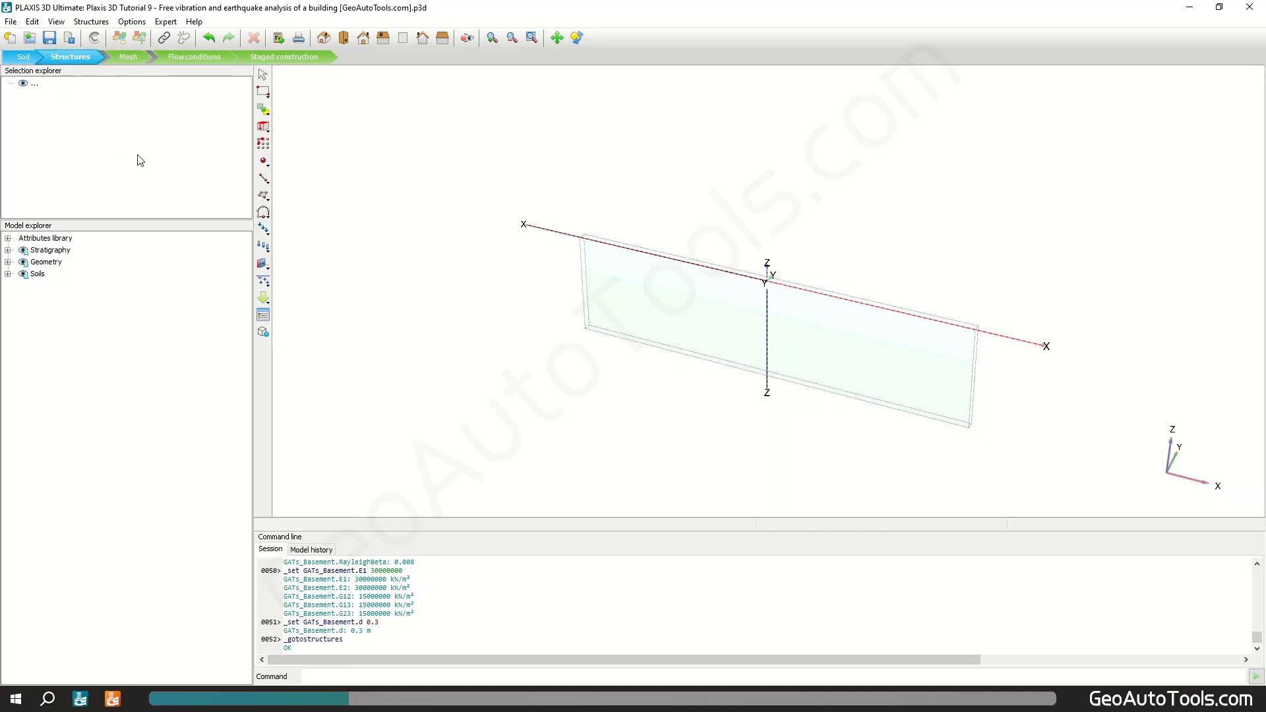
{"action": "left_click", "coordinate": [262, 196]}
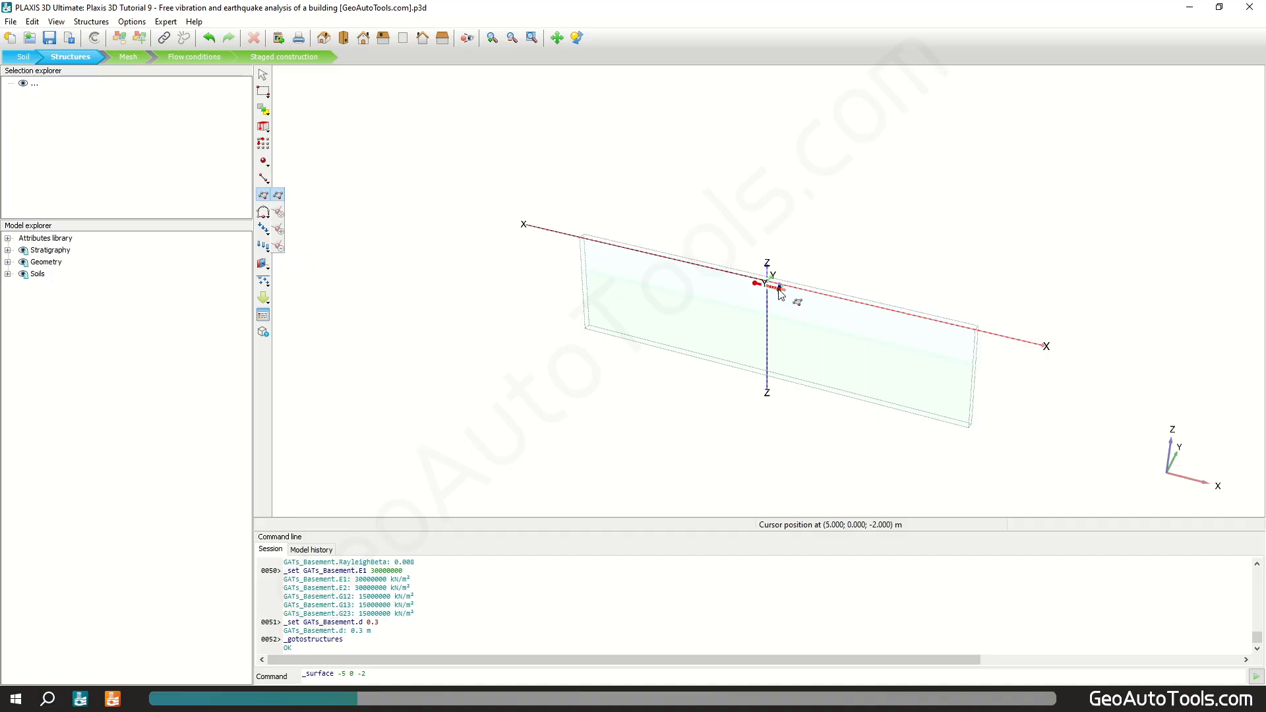
{"action": "left_click", "coordinate": [778, 288]}
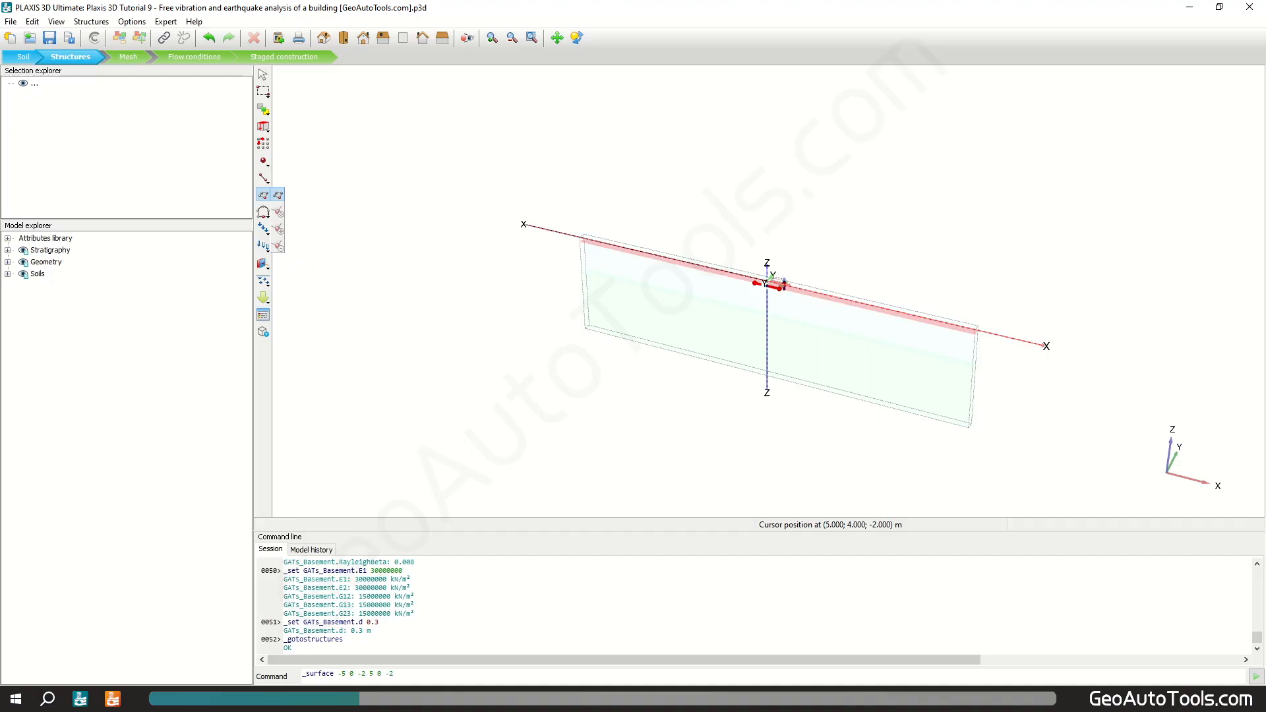
{"action": "left_click", "coordinate": [781, 287]}
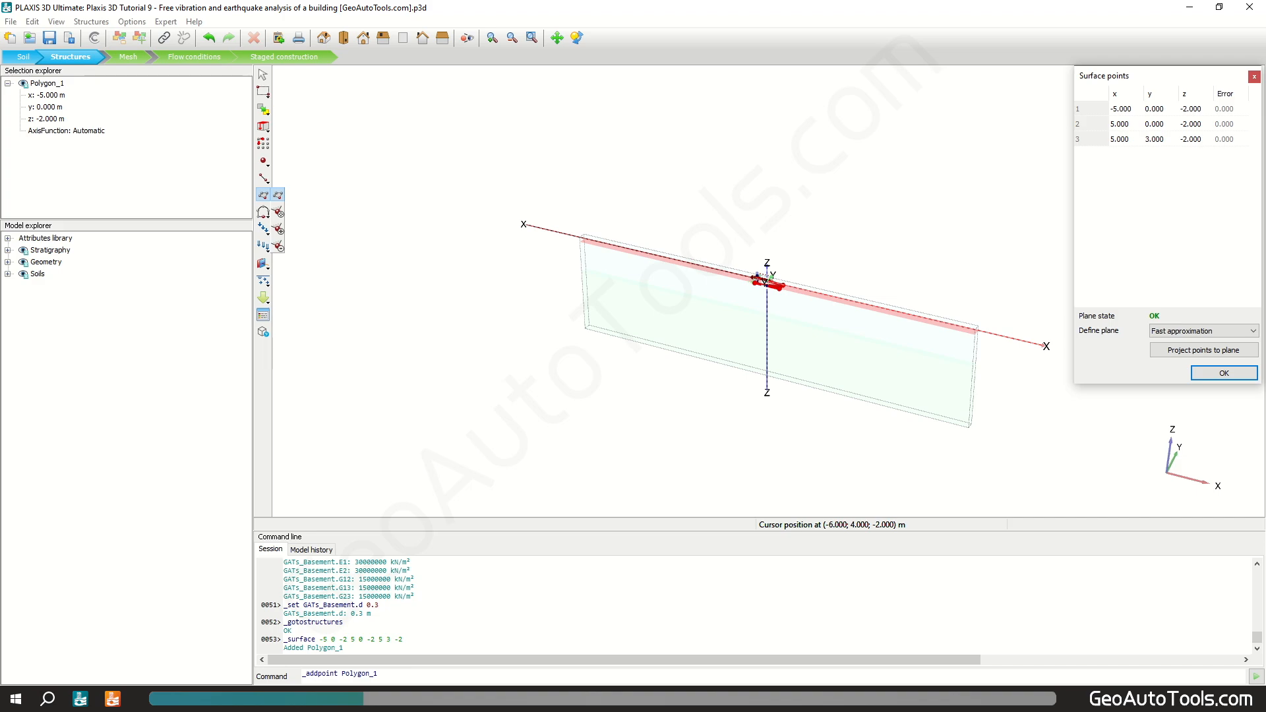
{"action": "left_click", "coordinate": [763, 283]}
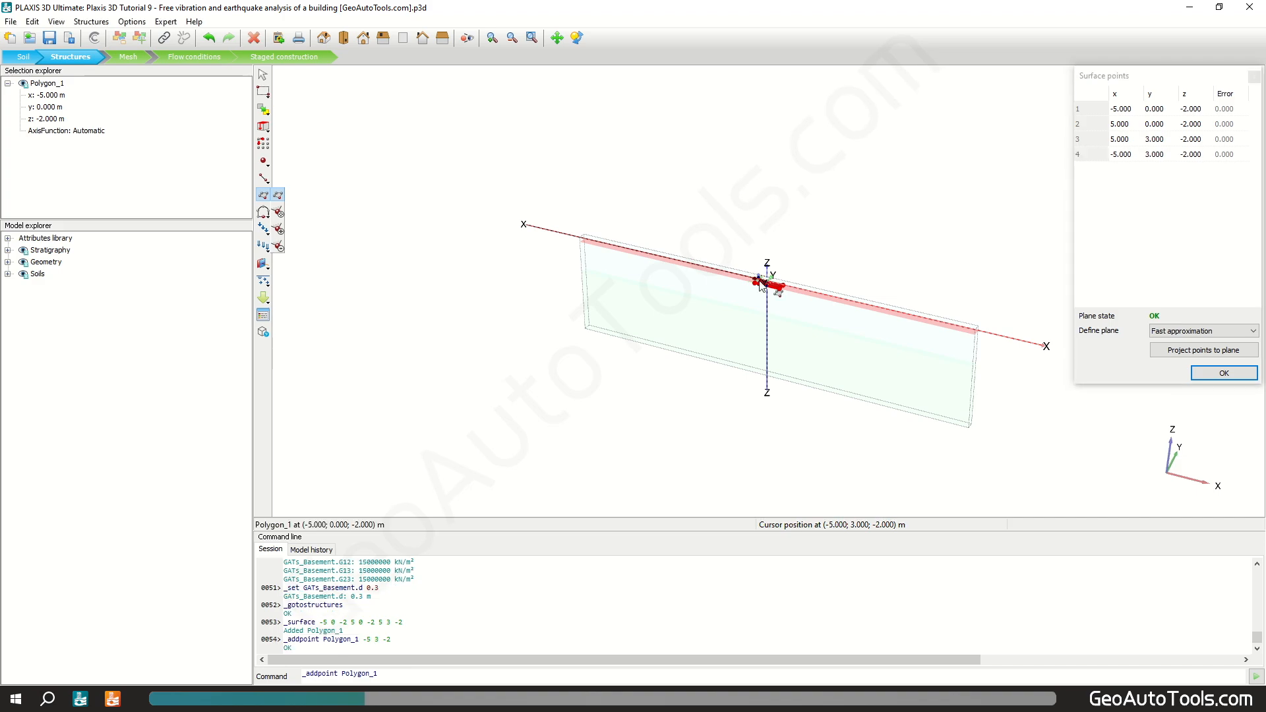
{"action": "right_click", "coordinate": [763, 283]}
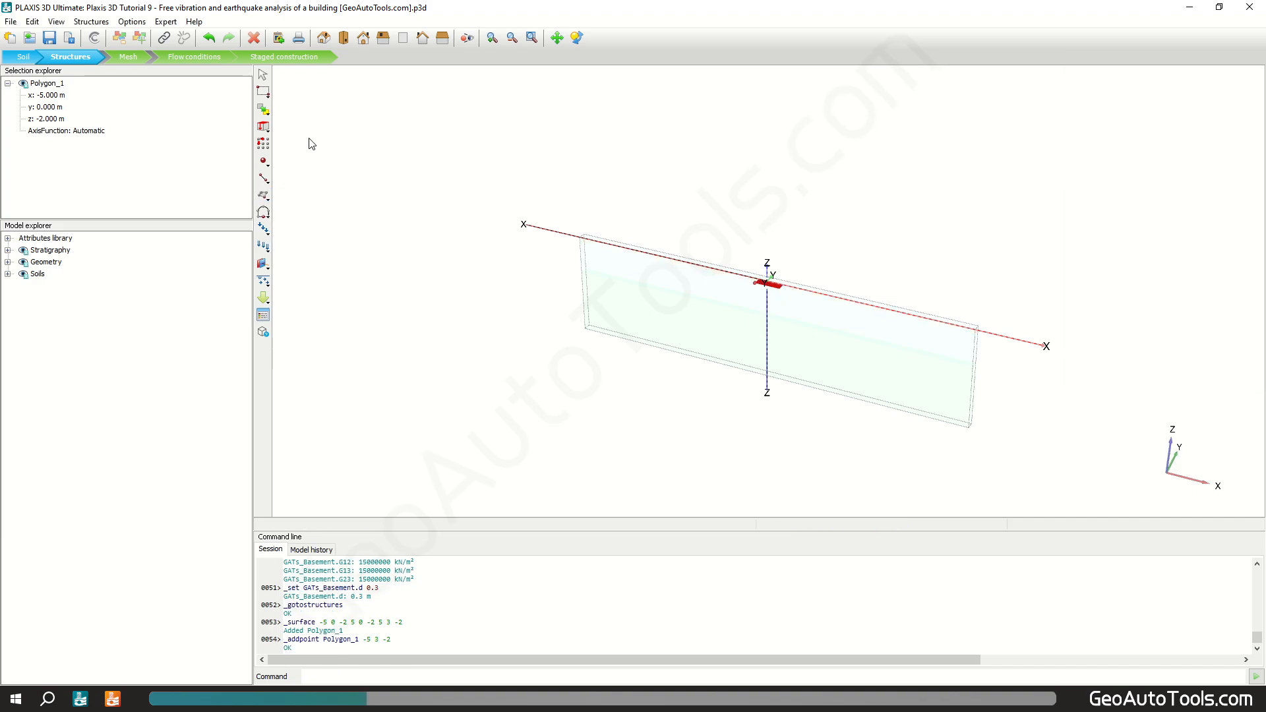
Array the basement floor surface in the z direction with 2 columns at a 2 m distance
{"action": "left_click", "coordinate": [265, 148]}
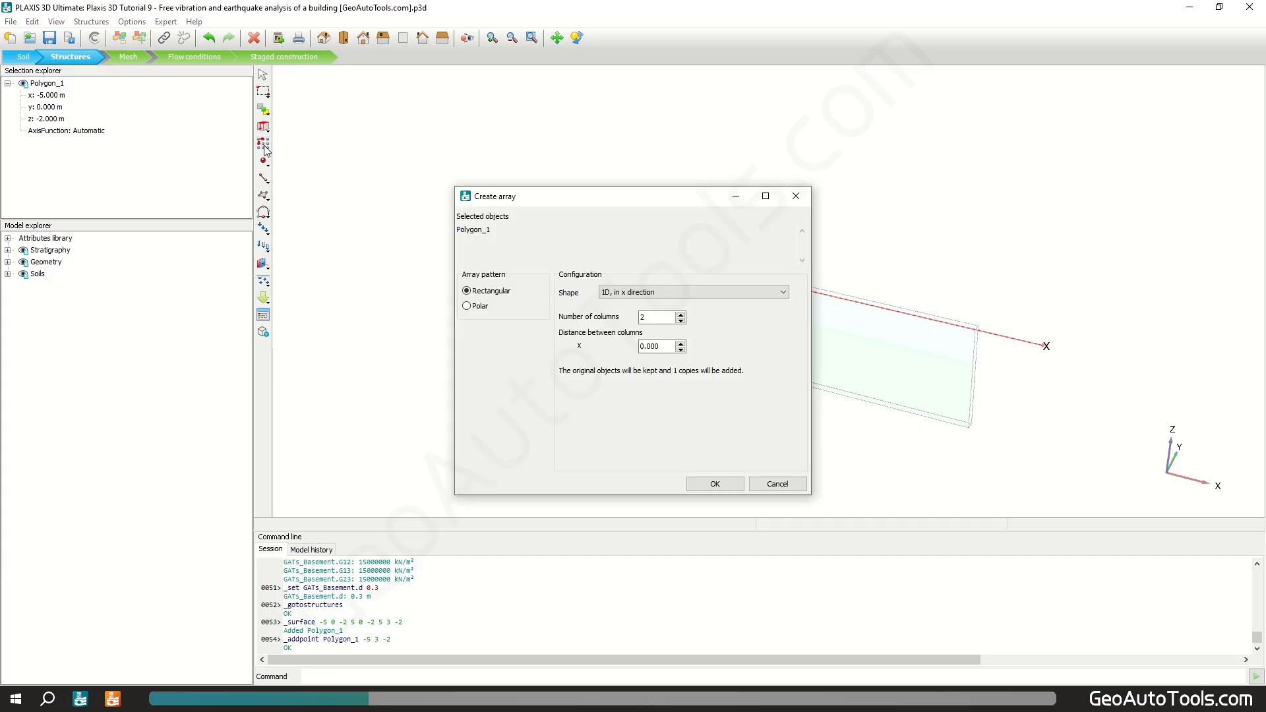
{"action": "left_click", "coordinate": [668, 294]}
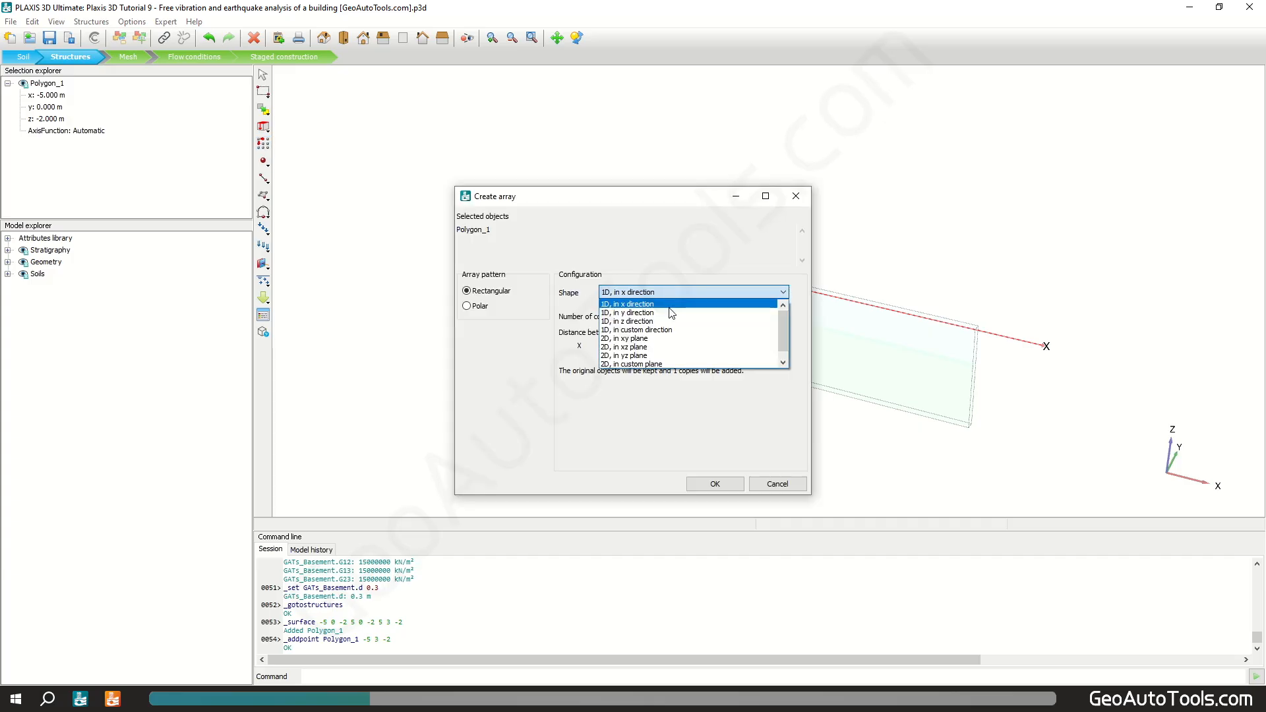
{"action": "left_click", "coordinate": [672, 322]}
{"action": "double_click", "coordinate": [639, 348]}
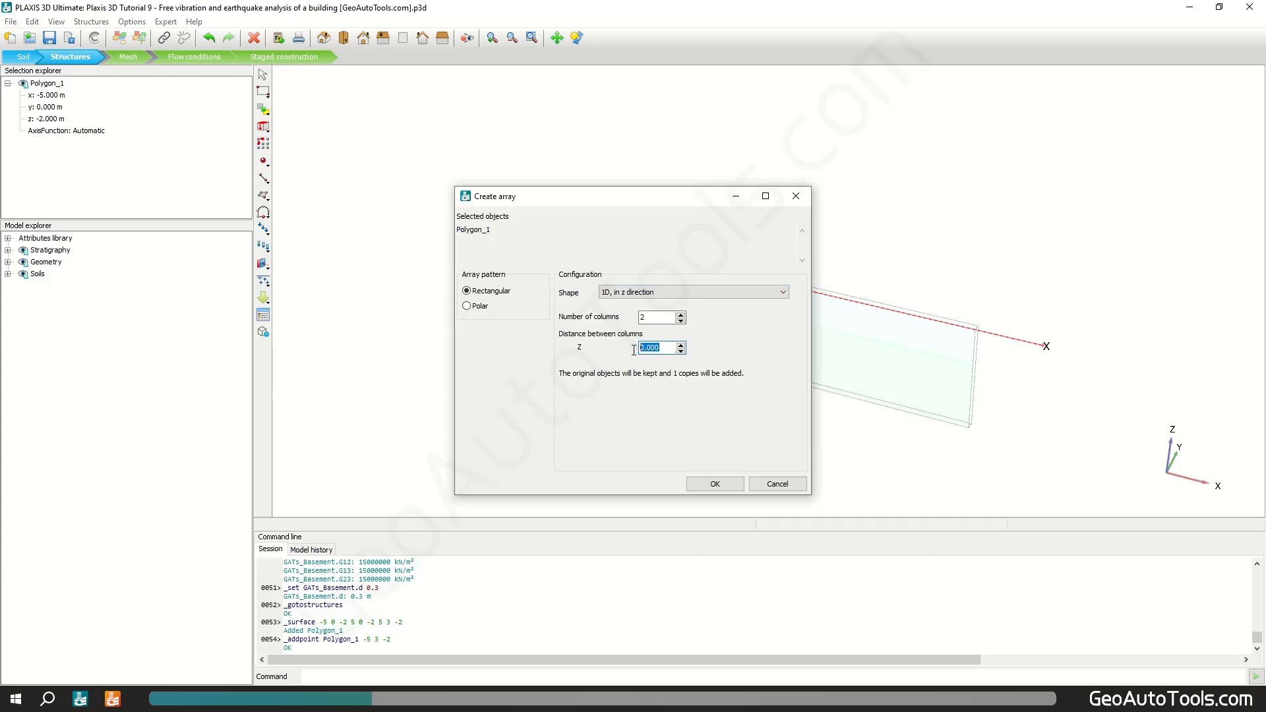
{"action": "type", "text": "2"}
{"action": "left_click", "coordinate": [719, 485]}
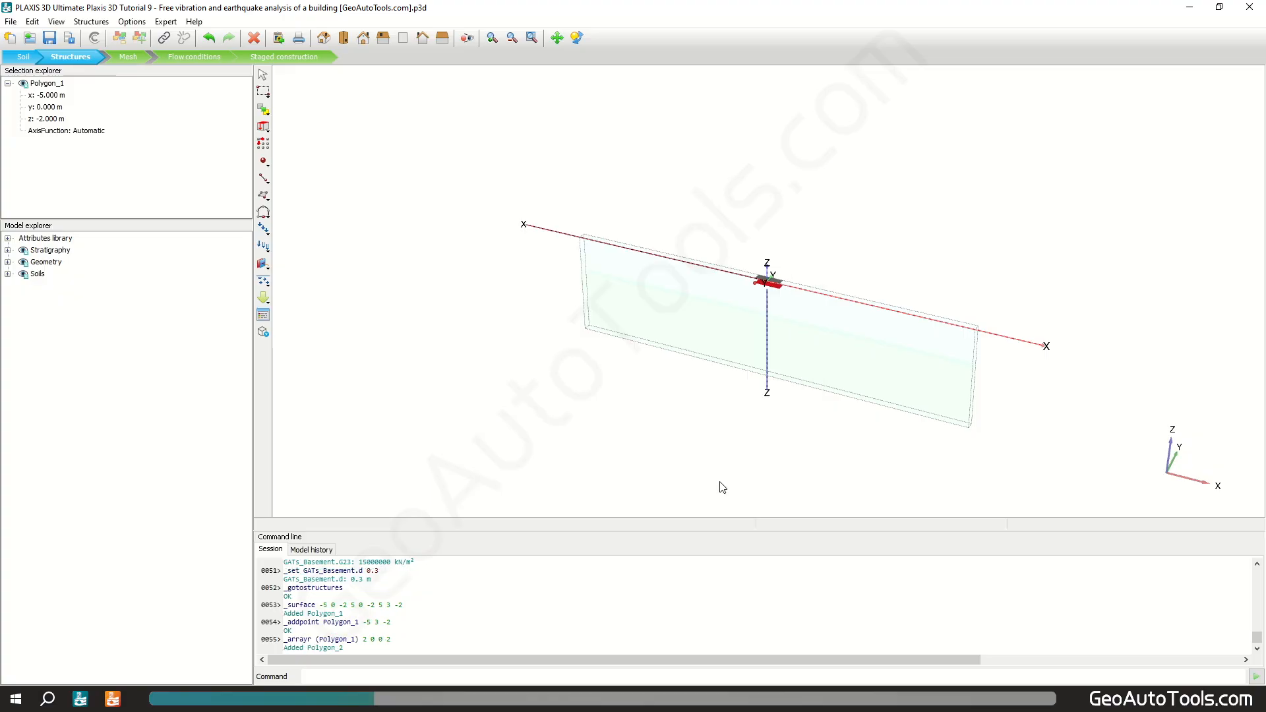
Array the ground-level floor surface at z = 0 in the z direction with 6 columns spaced 3 m apart
{"action": "left_click", "coordinate": [767, 281]}
{"action": "left_click", "coordinate": [265, 145]}
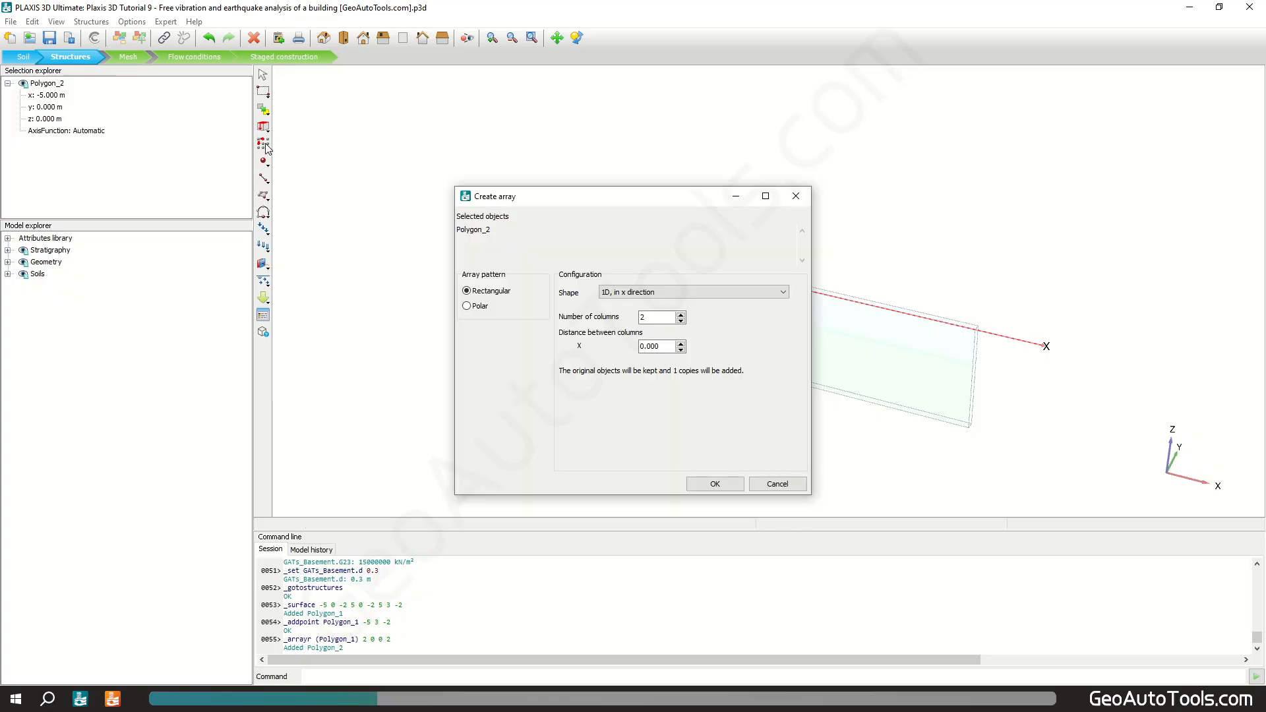
{"action": "left_click", "coordinate": [655, 291]}
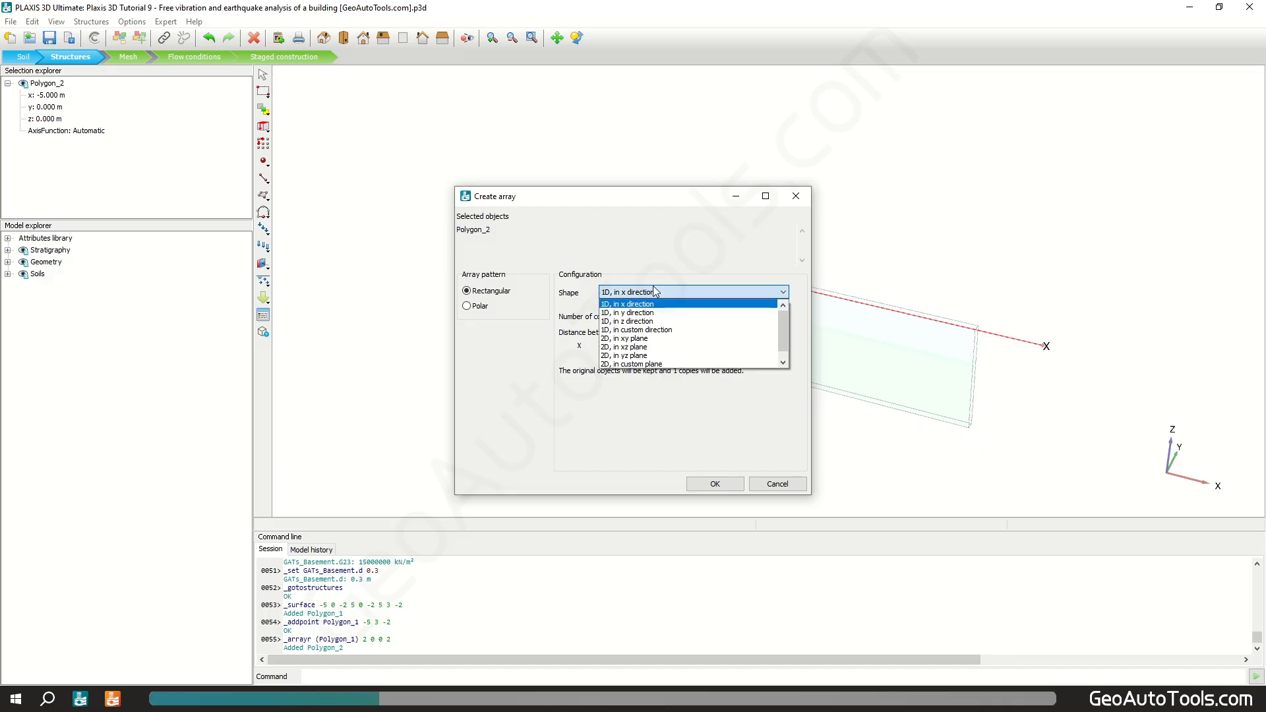
{"action": "left_click", "coordinate": [655, 321]}
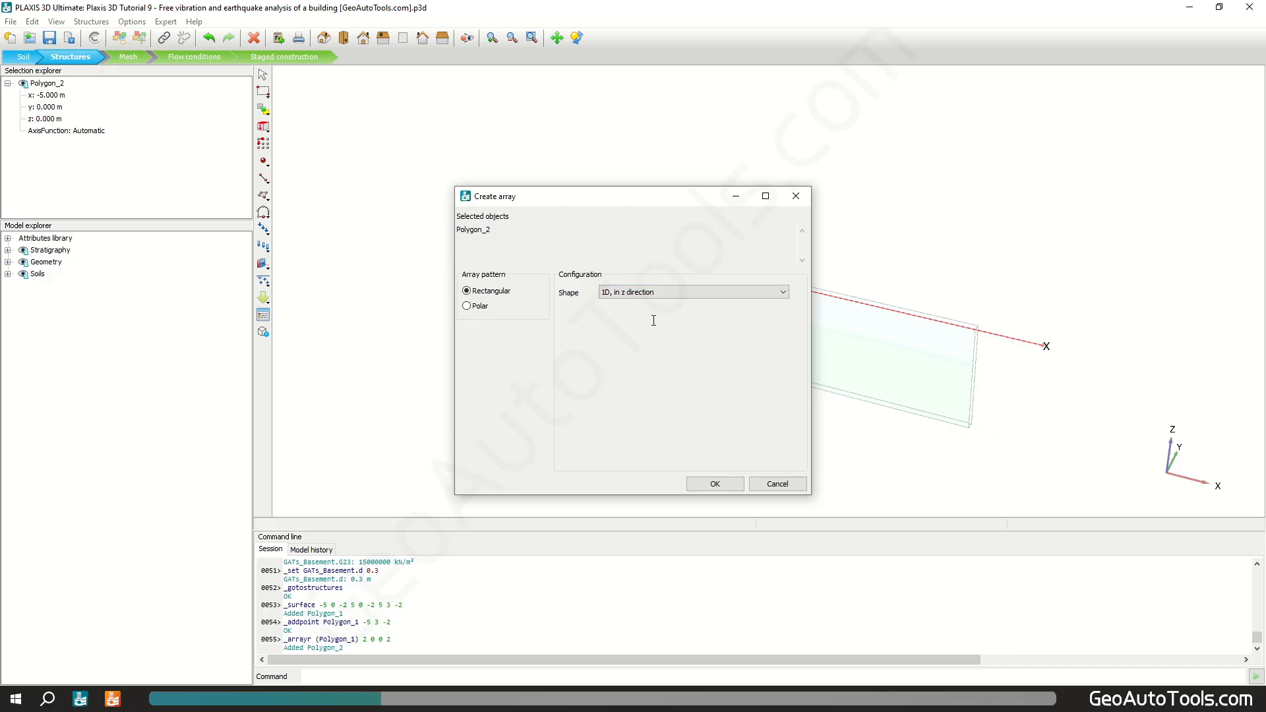
{"action": "left_click_drag", "start_coordinate": [647, 317], "coordinate": [633, 317]}
{"action": "type", "text": "6"}
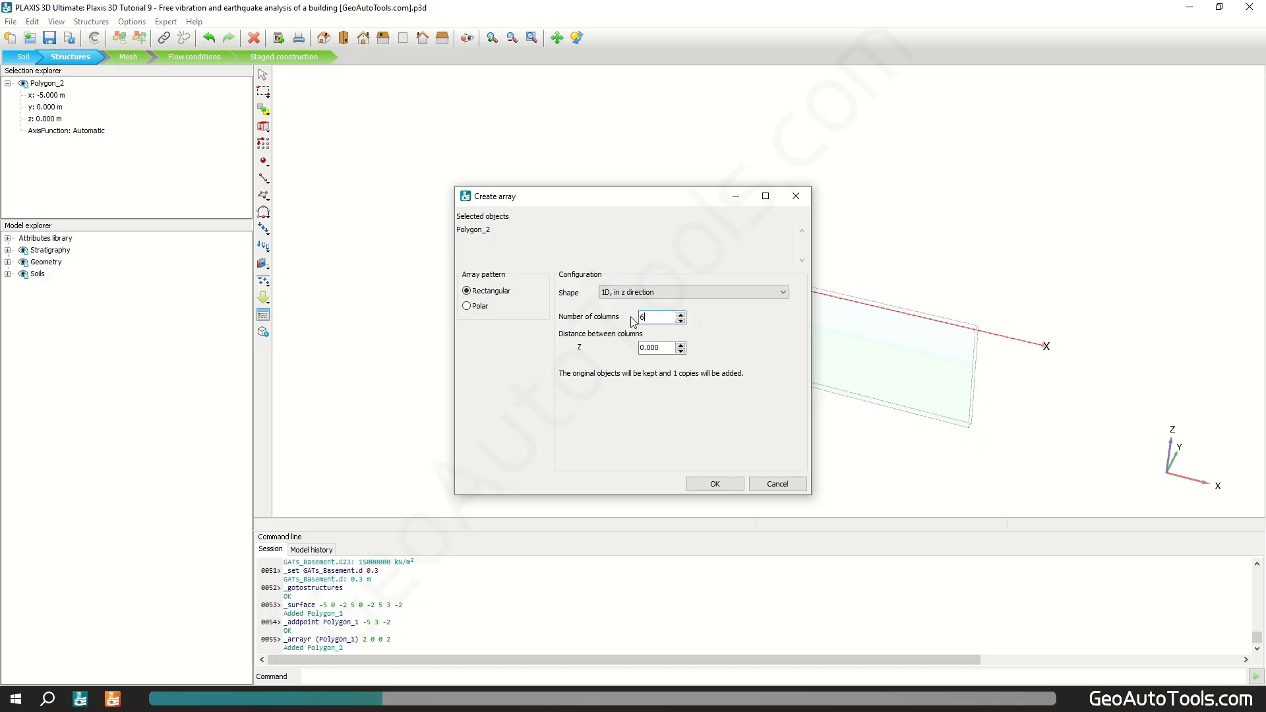
{"action": "double_click", "coordinate": [651, 348]}
{"action": "type", "text": "3"}
{"action": "left_click", "coordinate": [721, 485]}
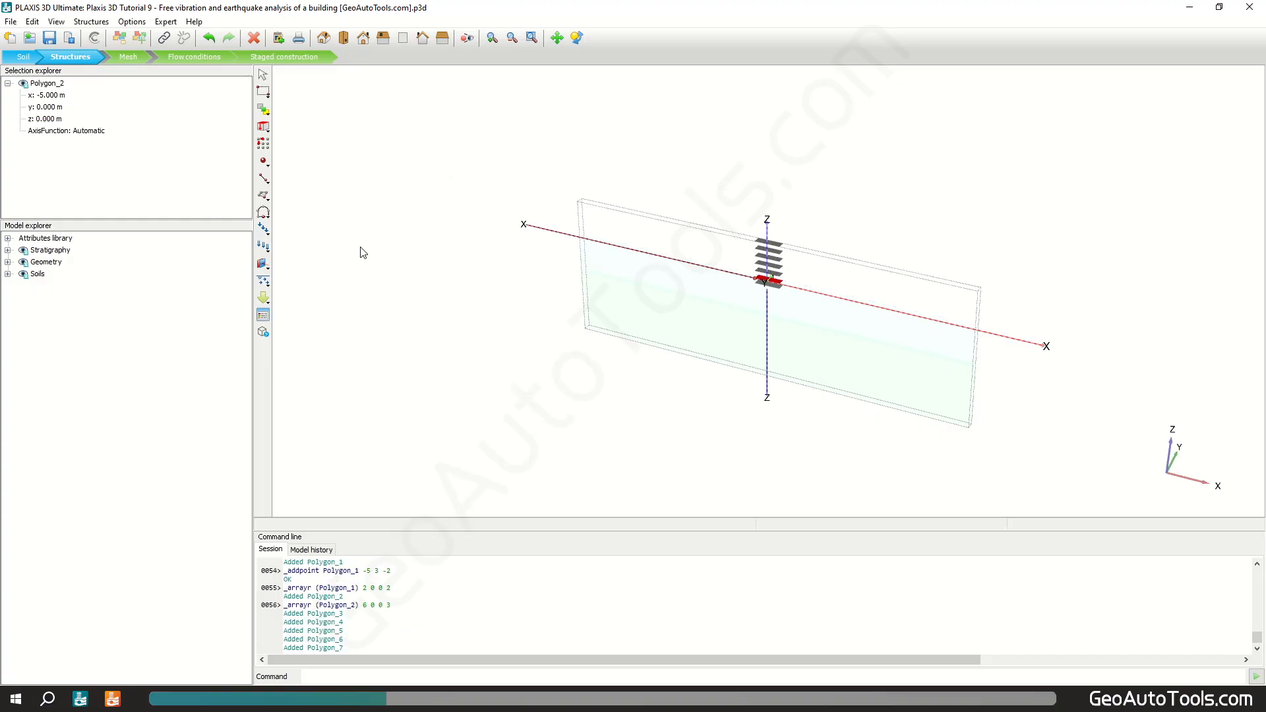
Create a vertical wall surface through (5, 0, -2), (5, 3, -2), (5, 3, 15) and (5, 0, 15)
{"action": "left_click", "coordinate": [264, 195]}
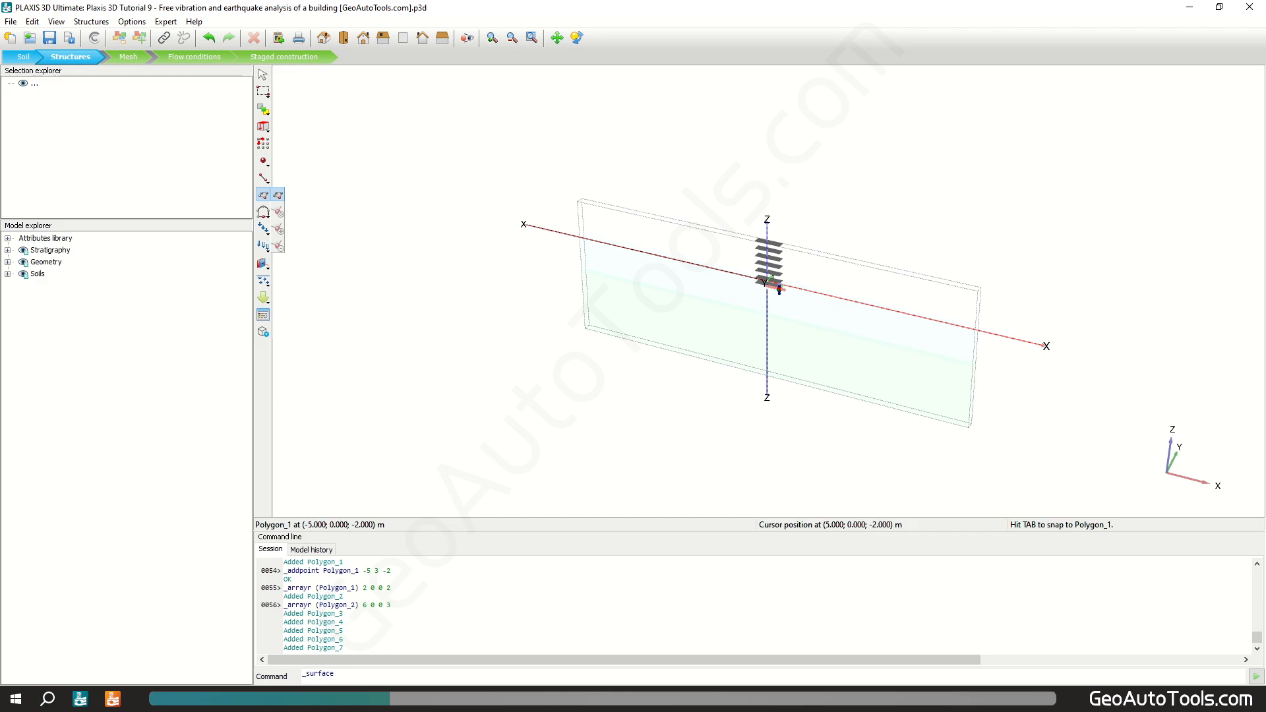
{"action": "left_click", "coordinate": [780, 289]}
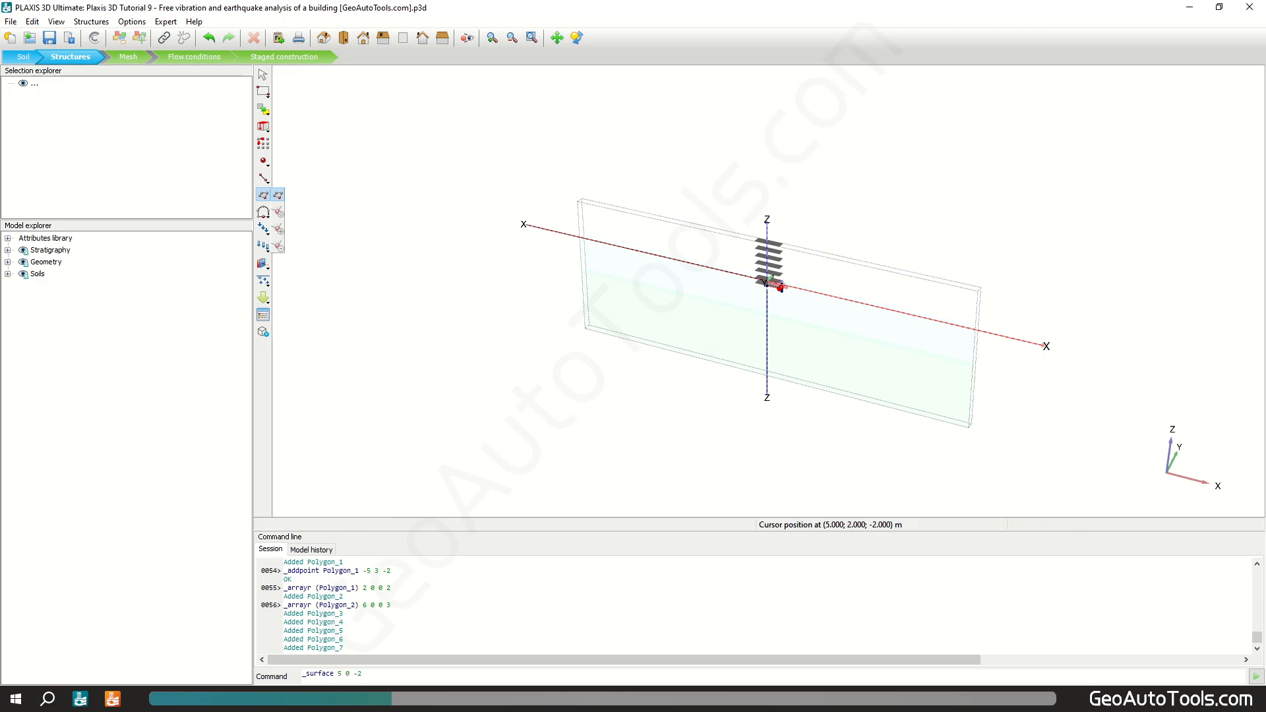
{"action": "left_click", "coordinate": [785, 289]}
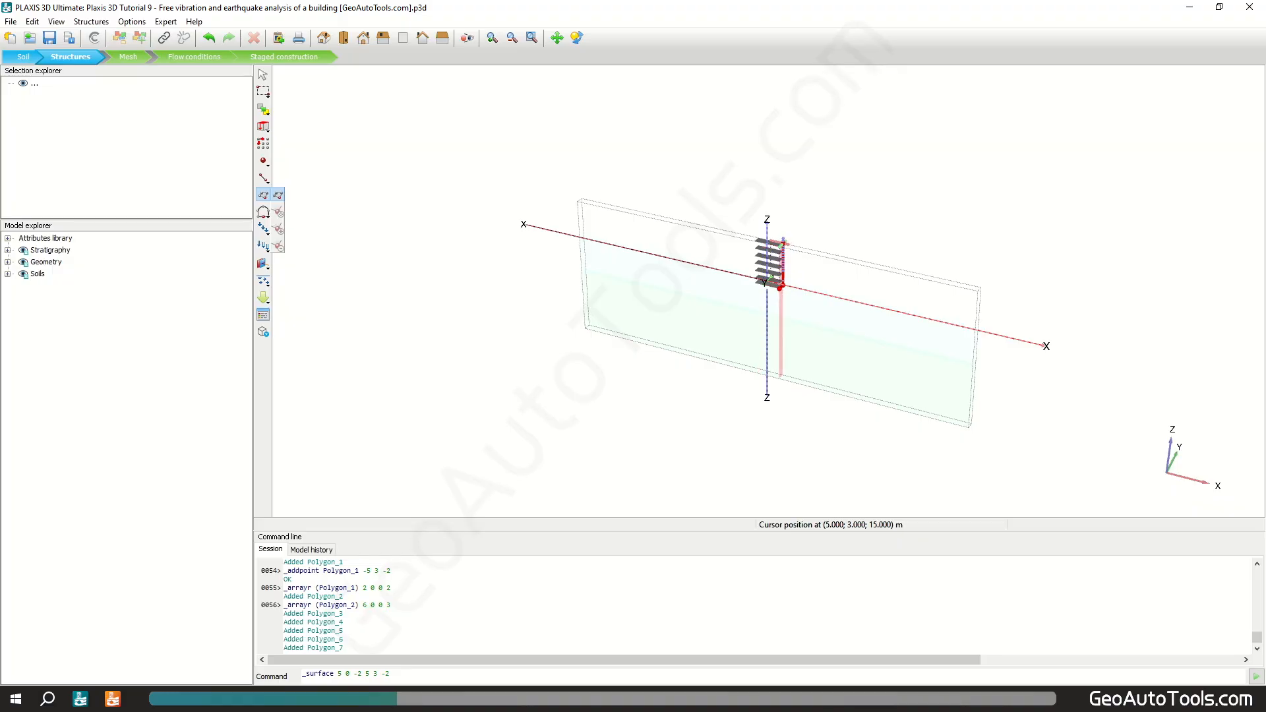
{"action": "left_click", "coordinate": [783, 244]}
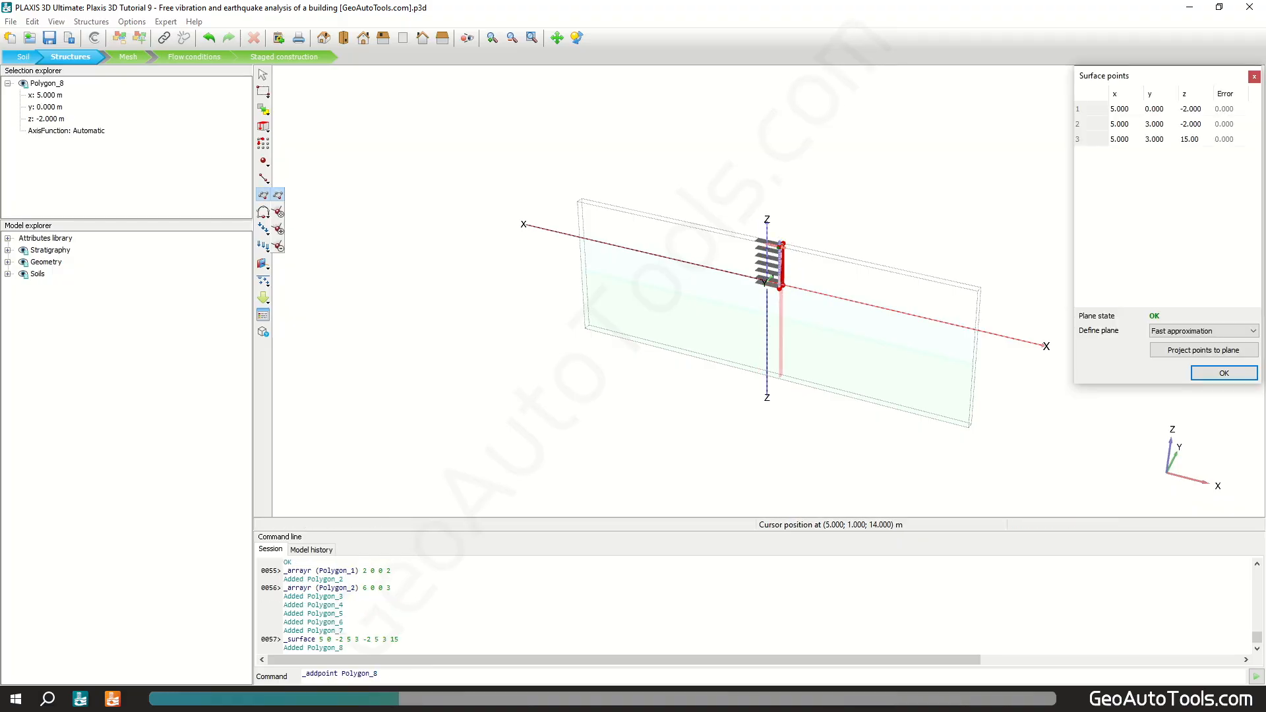
{"action": "left_click", "coordinate": [781, 247]}
{"action": "right_click", "coordinate": [780, 248]}
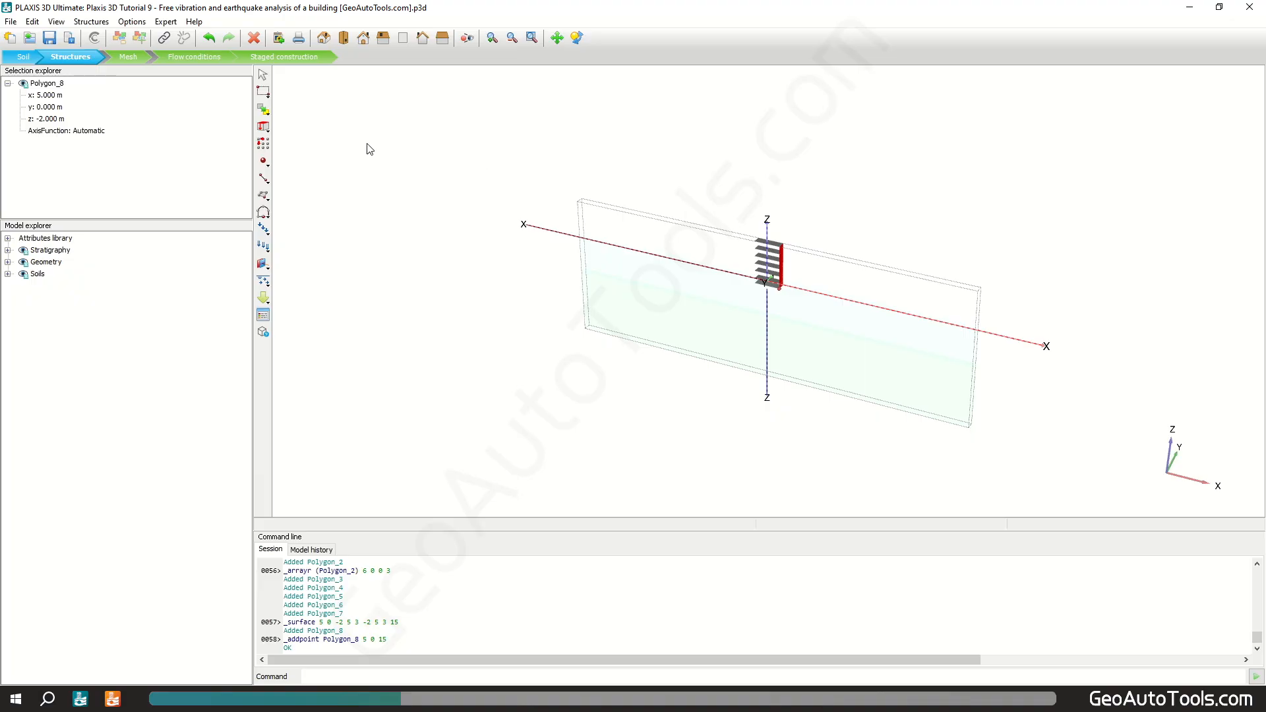
Array the vertical wall surface in the x direction with 2 columns at a distance of -10 m
{"action": "left_click", "coordinate": [263, 144]}
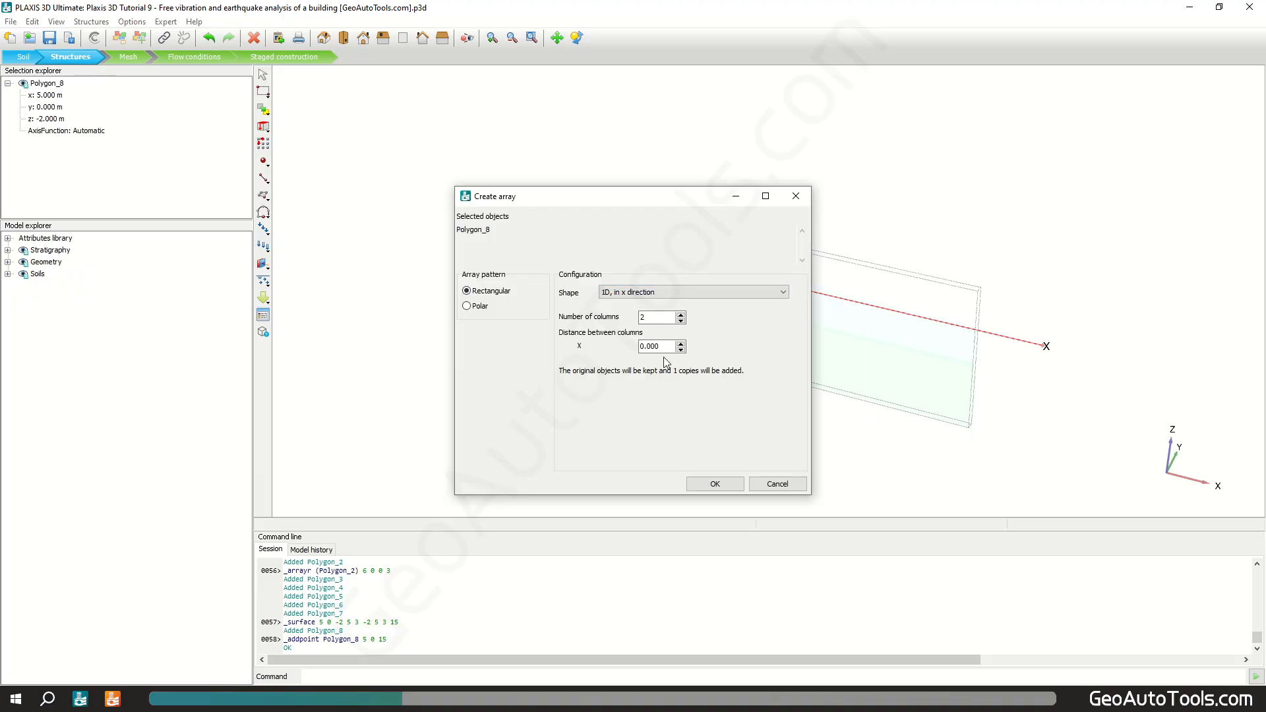
{"action": "left_click_drag", "start_coordinate": [668, 347], "coordinate": [612, 341]}
{"action": "type", "text": "-10"}
{"action": "left_click", "coordinate": [718, 484]}
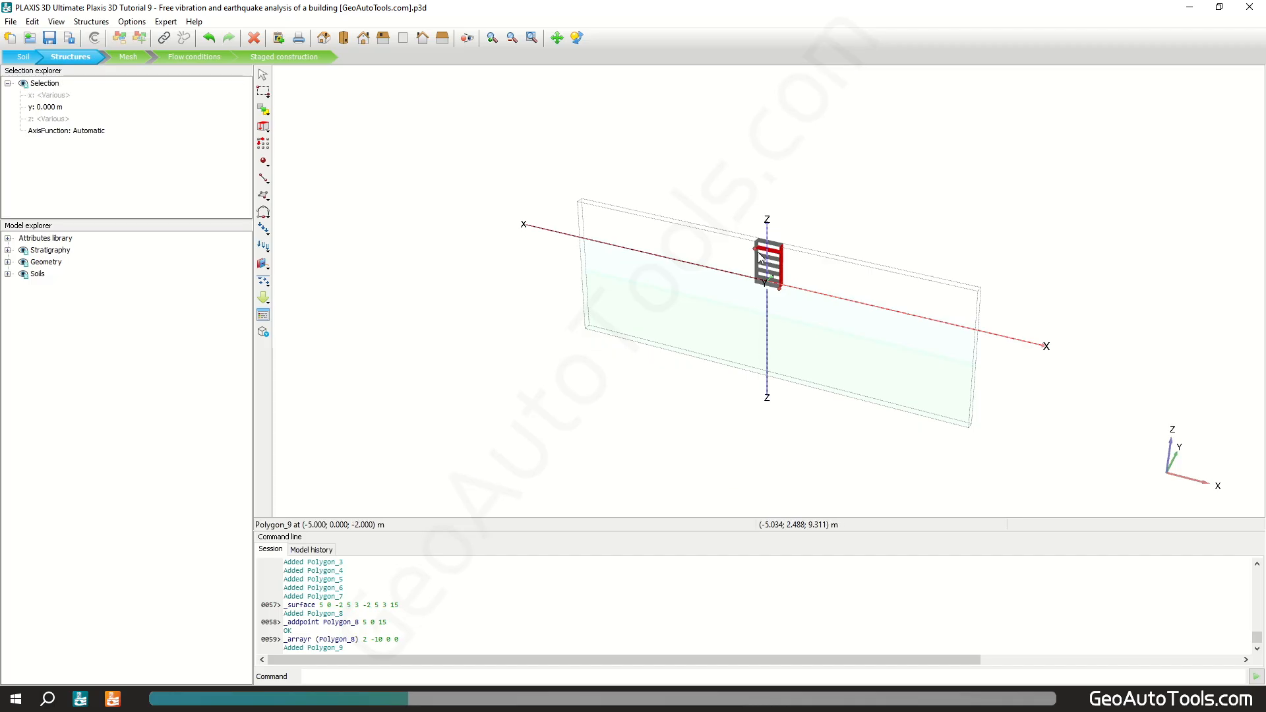
Intersect and recluster the two vertical wall surfaces with the ground-level floor surface at z = 0
{"action": "left_click", "coordinate": [781, 264], "text": "ctrl"}
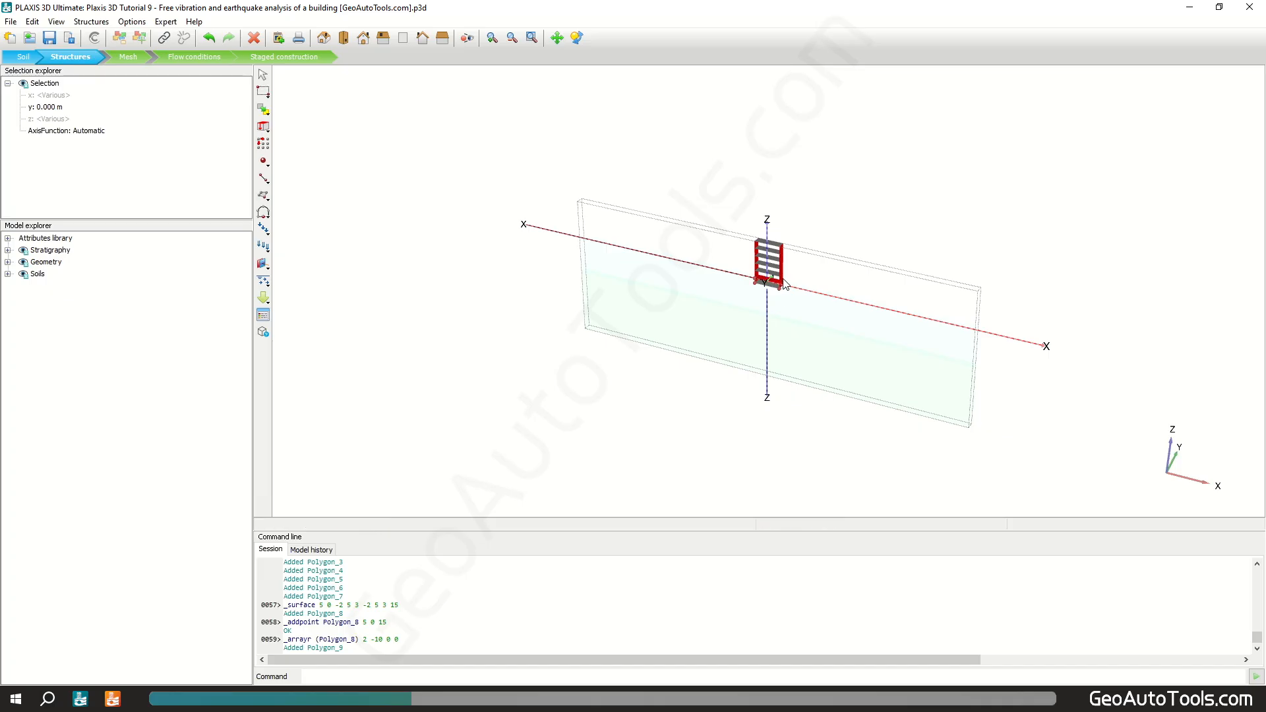
{"action": "right_click", "coordinate": [783, 282]}
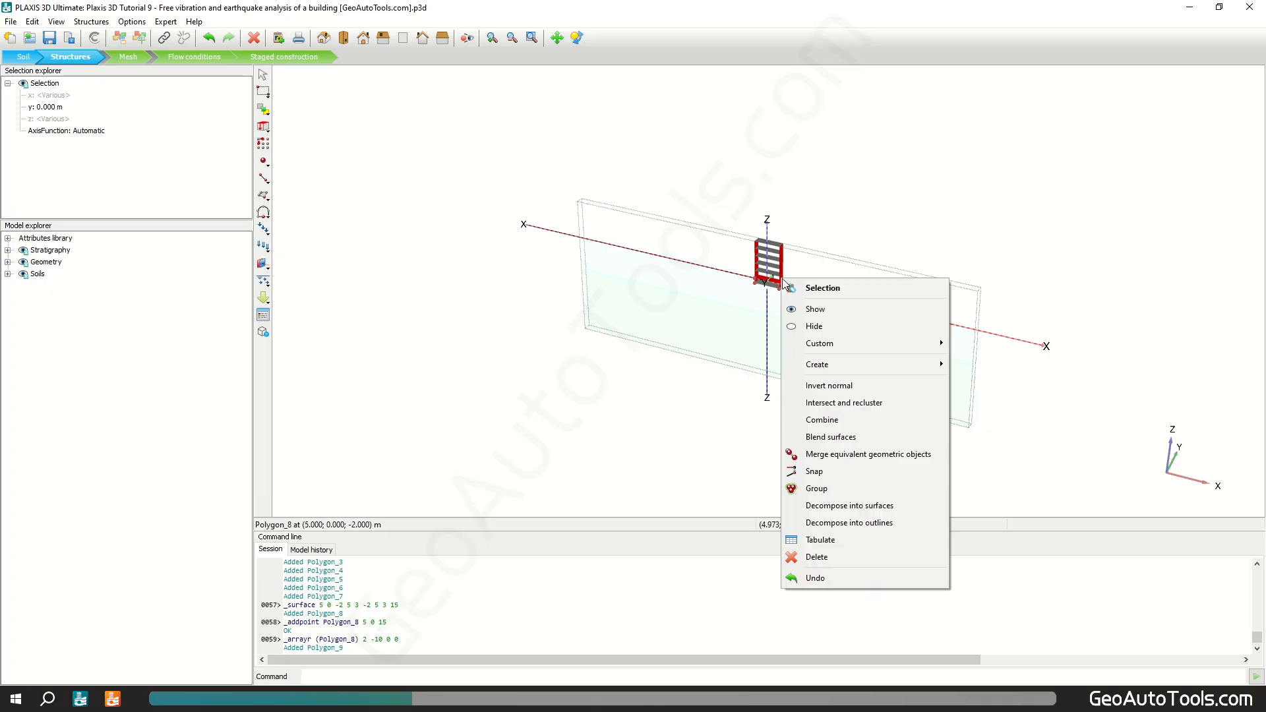
{"action": "left_click", "coordinate": [884, 404]}
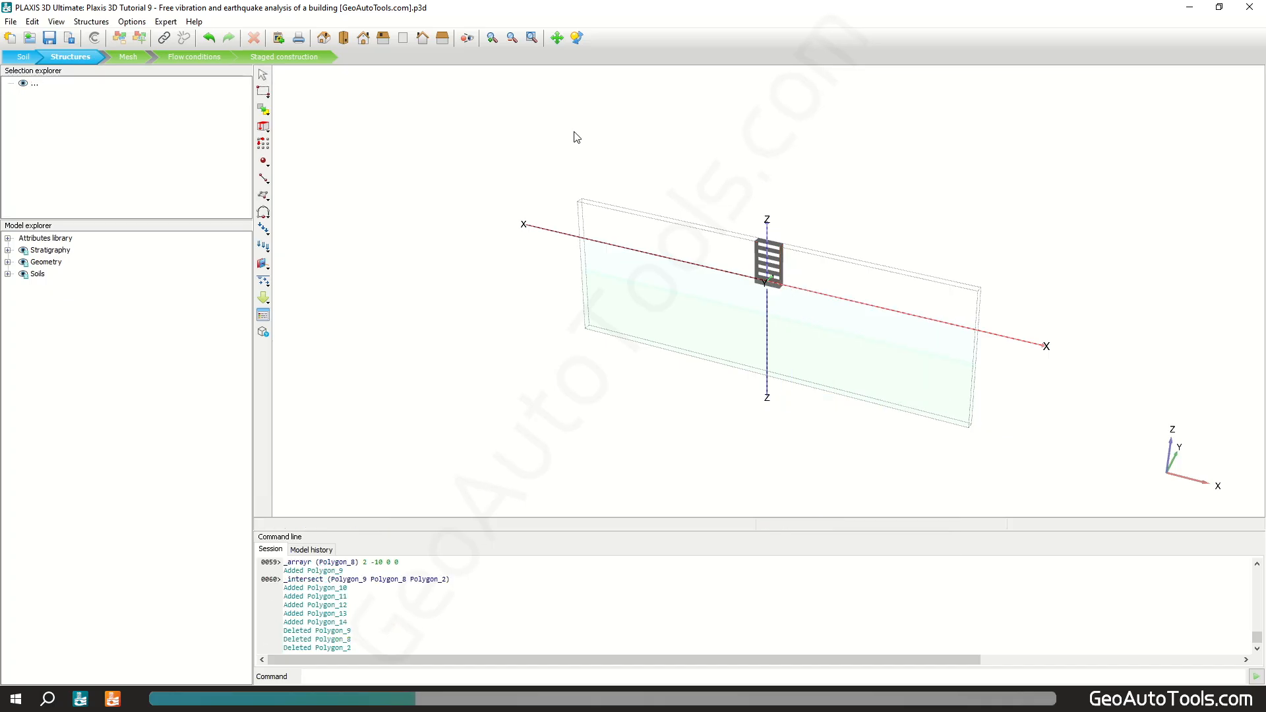
Select all the building's floor and wall surfaces and create plates on them
{"action": "left_click", "coordinate": [264, 92]}
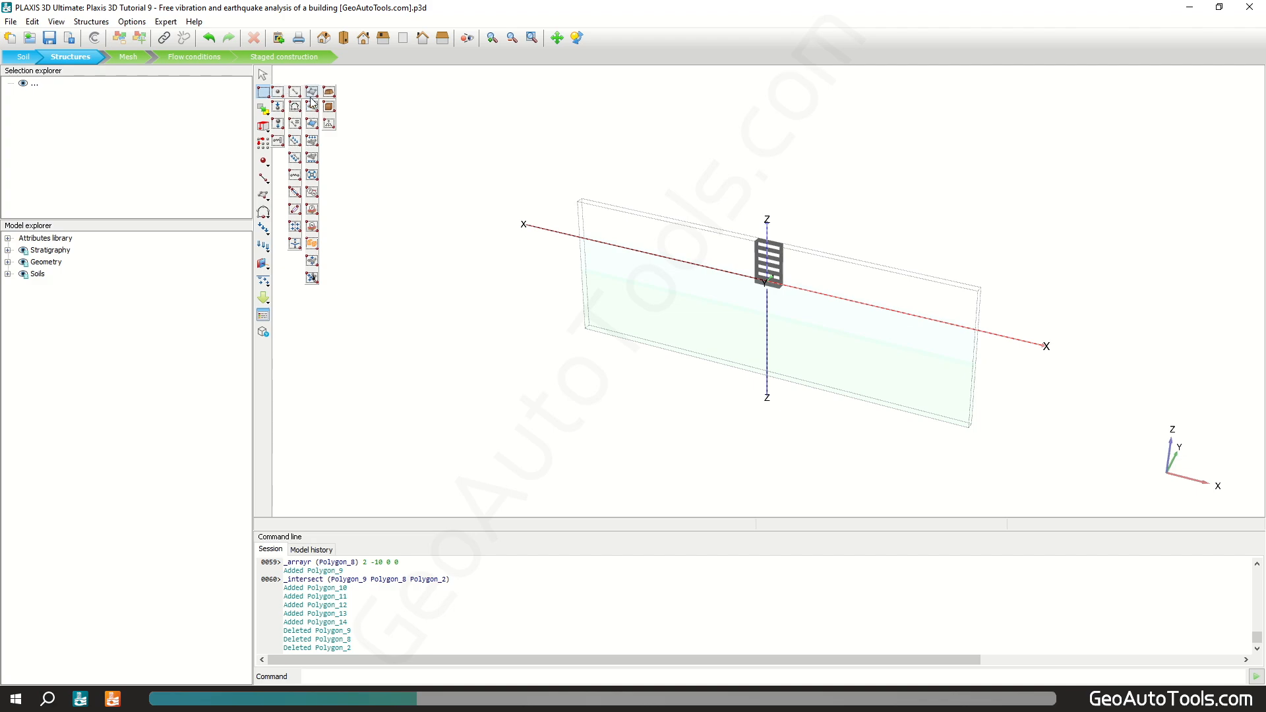
{"action": "left_click", "coordinate": [312, 92]}
{"action": "left_click_drag", "start_coordinate": [730, 219], "coordinate": [803, 316]}
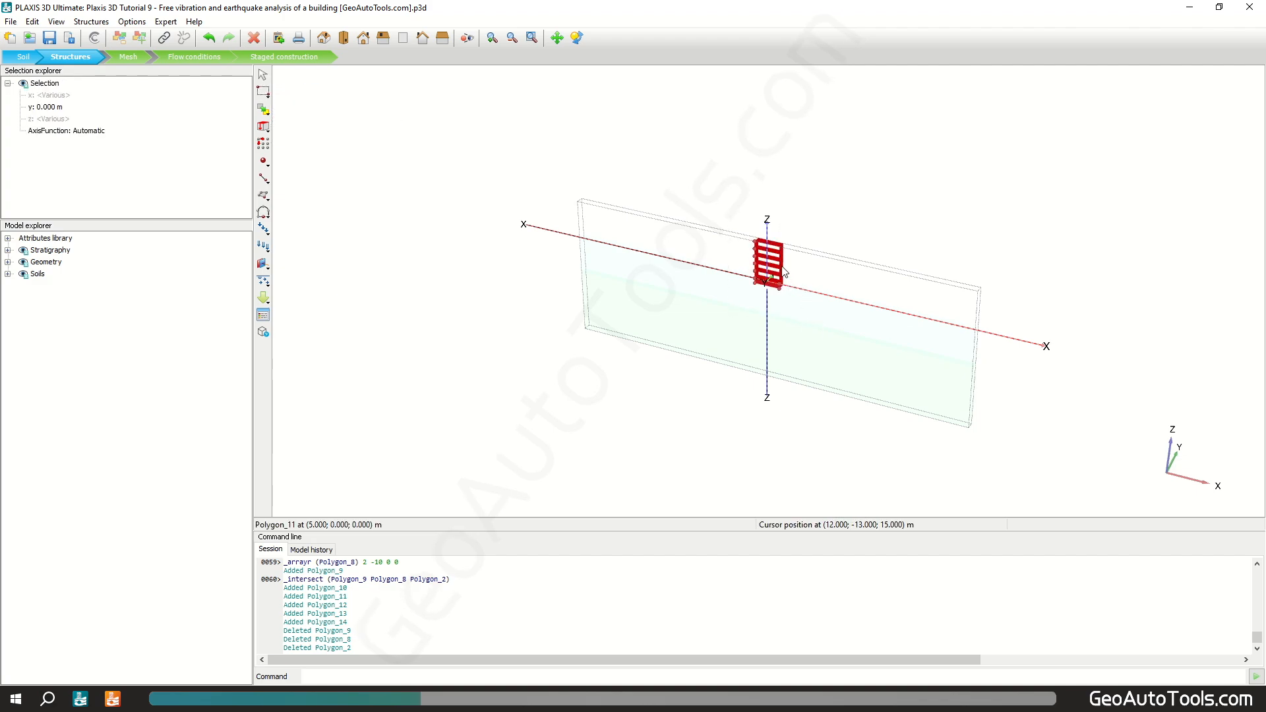
{"action": "right_click", "coordinate": [783, 267]}
{"action": "mouse_move", "coordinate": [907, 351]}
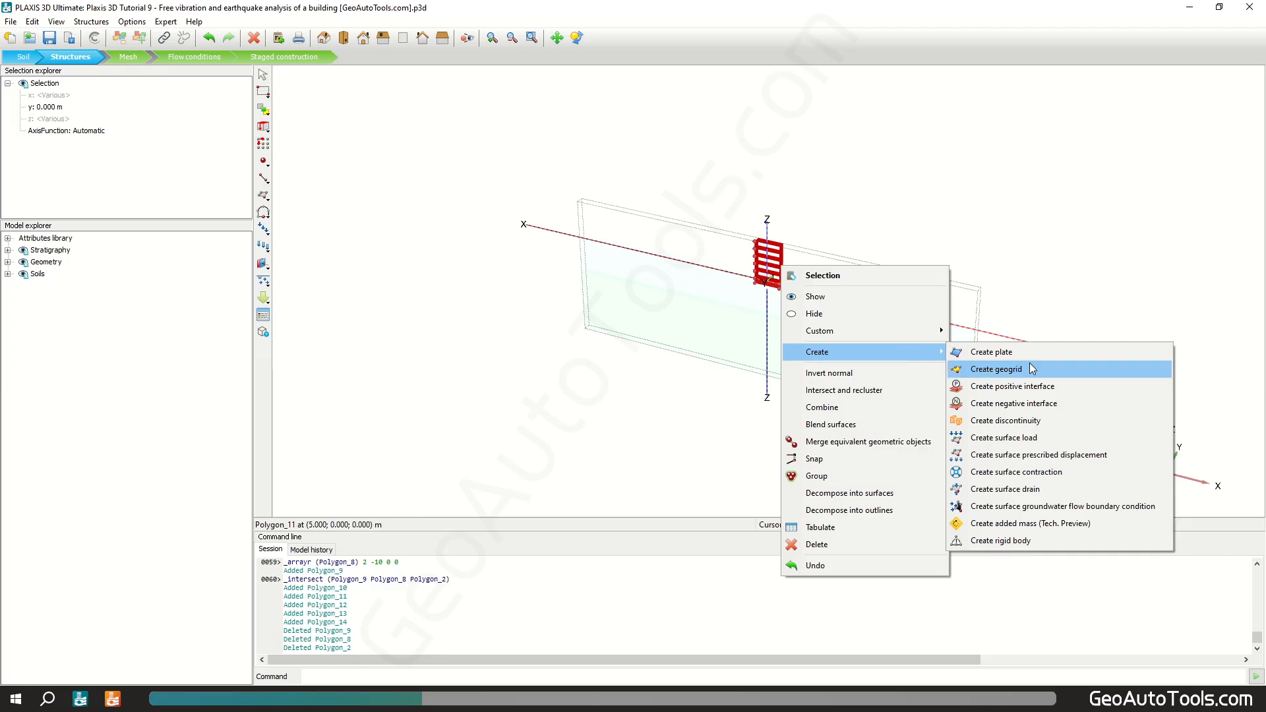
{"action": "left_click", "coordinate": [1047, 356]}
{"action": "scroll", "coordinate": [797, 280], "scroll_direction": "up", "scroll_amount": 4}
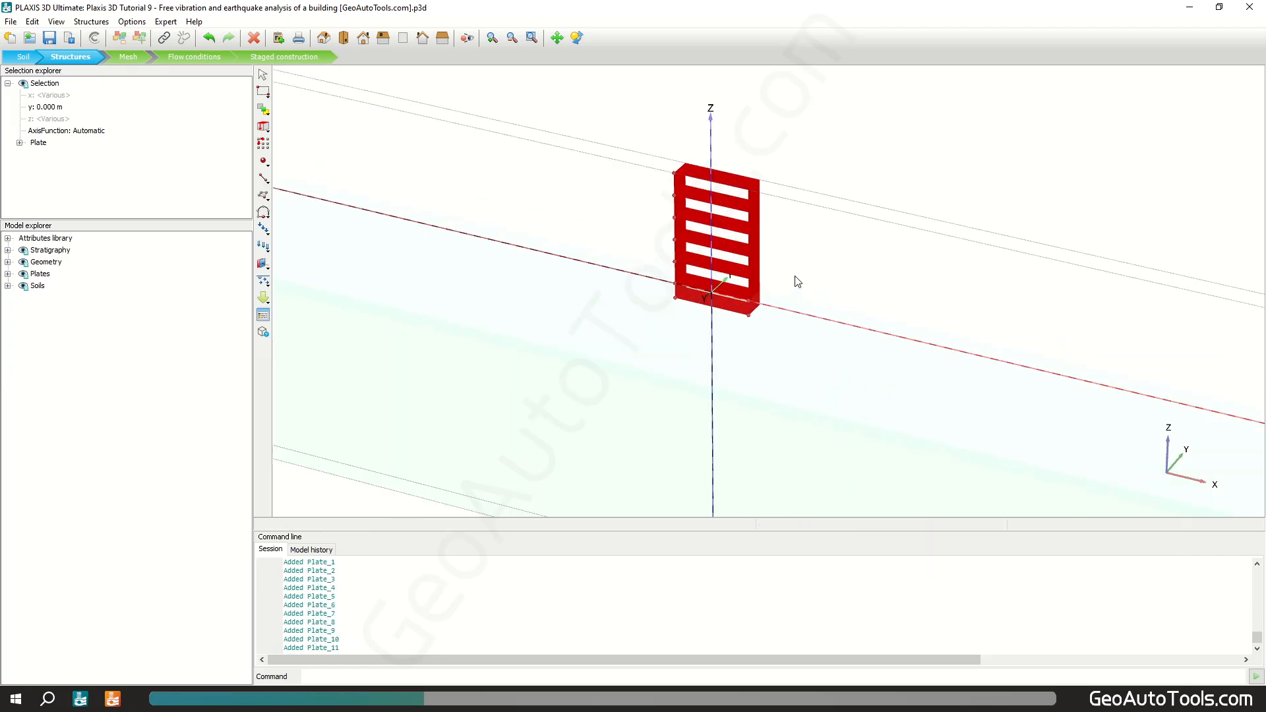
Assign the GATs_Basement plate material to the bottom floor at z = -2 and the two basement walls
{"action": "key", "text": "Escape"}
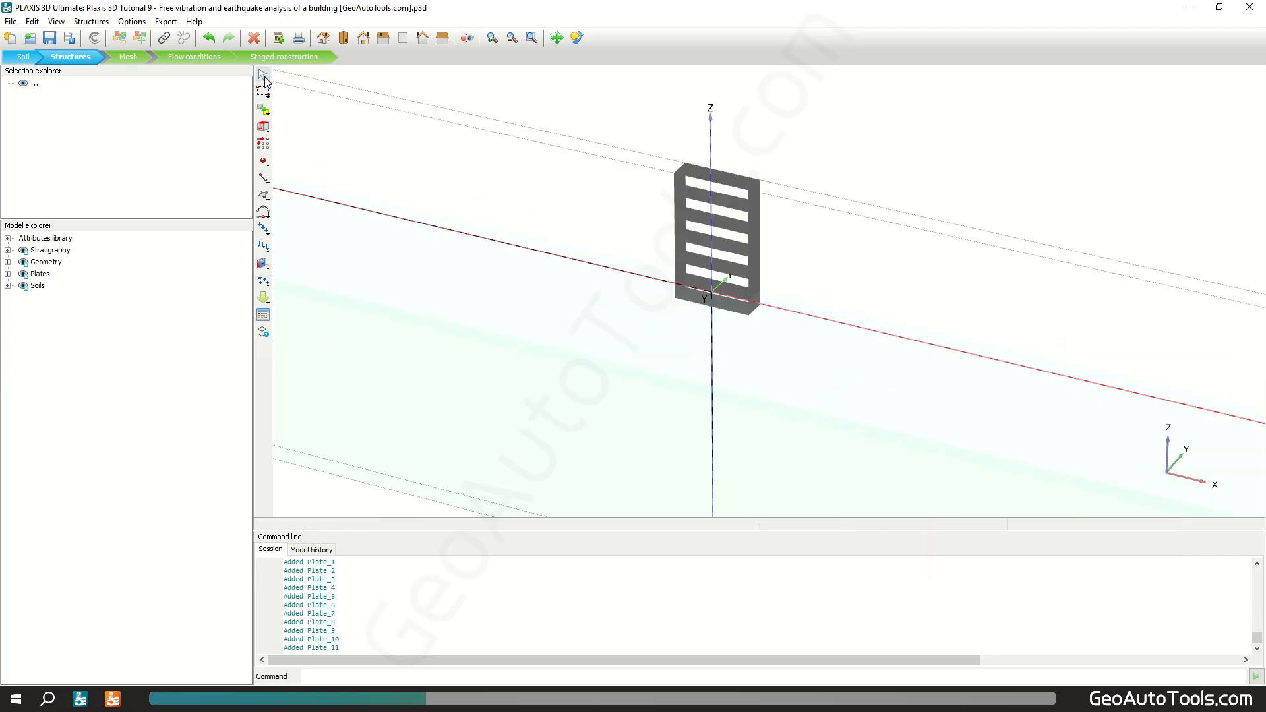
{"action": "left_click", "coordinate": [263, 315]}
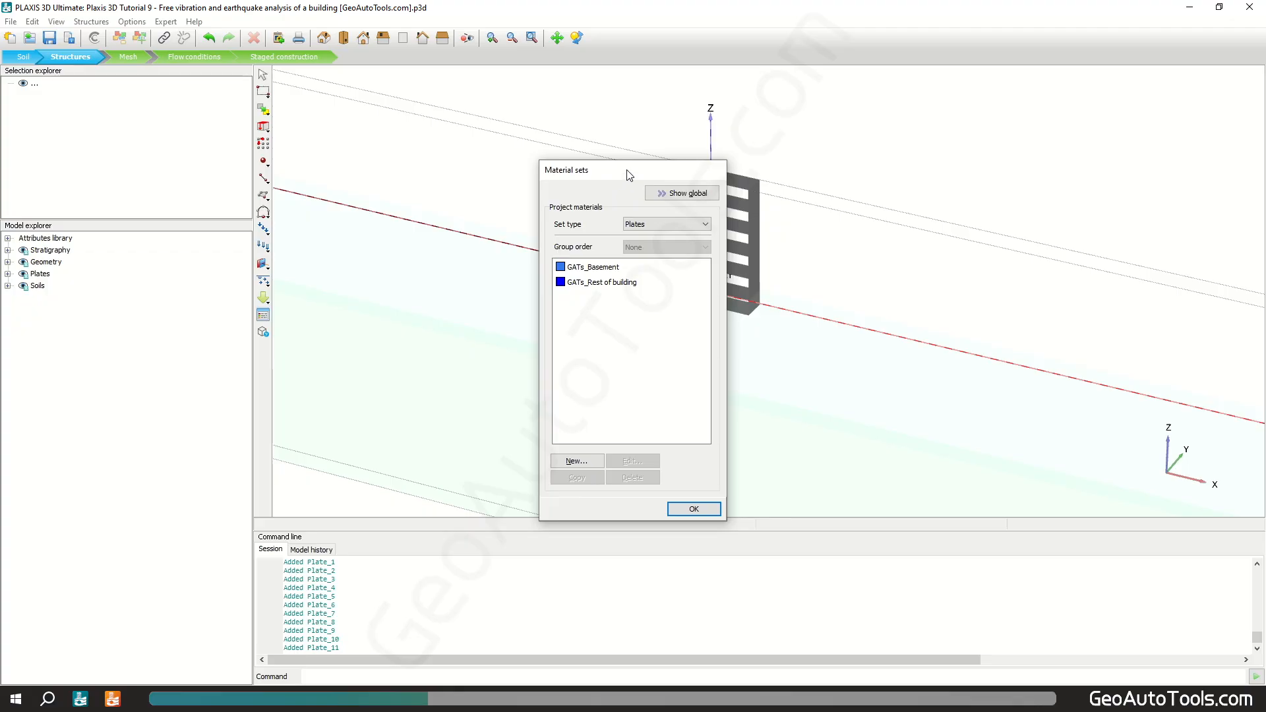
{"action": "left_click_drag", "start_coordinate": [628, 175], "coordinate": [457, 117]}
{"action": "left_click_drag", "start_coordinate": [423, 216], "coordinate": [730, 310]}
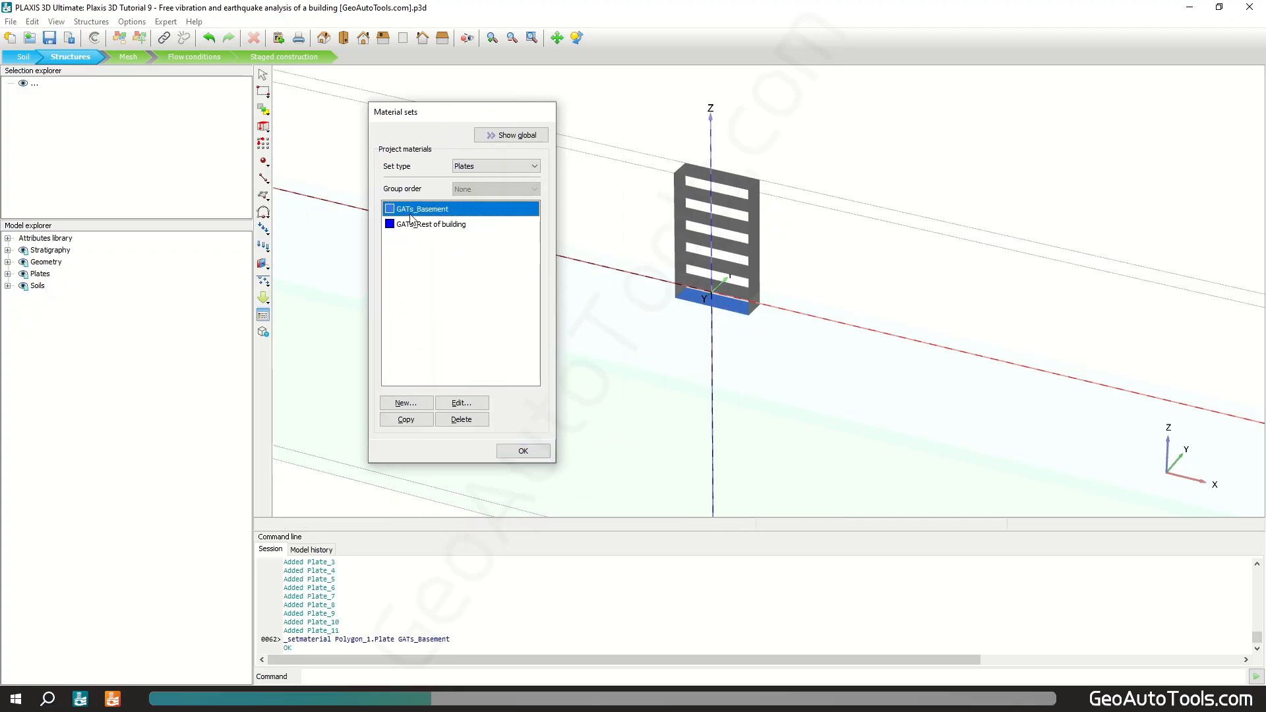
{"action": "left_click_drag", "start_coordinate": [433, 212], "coordinate": [683, 296]}
{"action": "left_click_drag", "start_coordinate": [410, 212], "coordinate": [758, 315]}
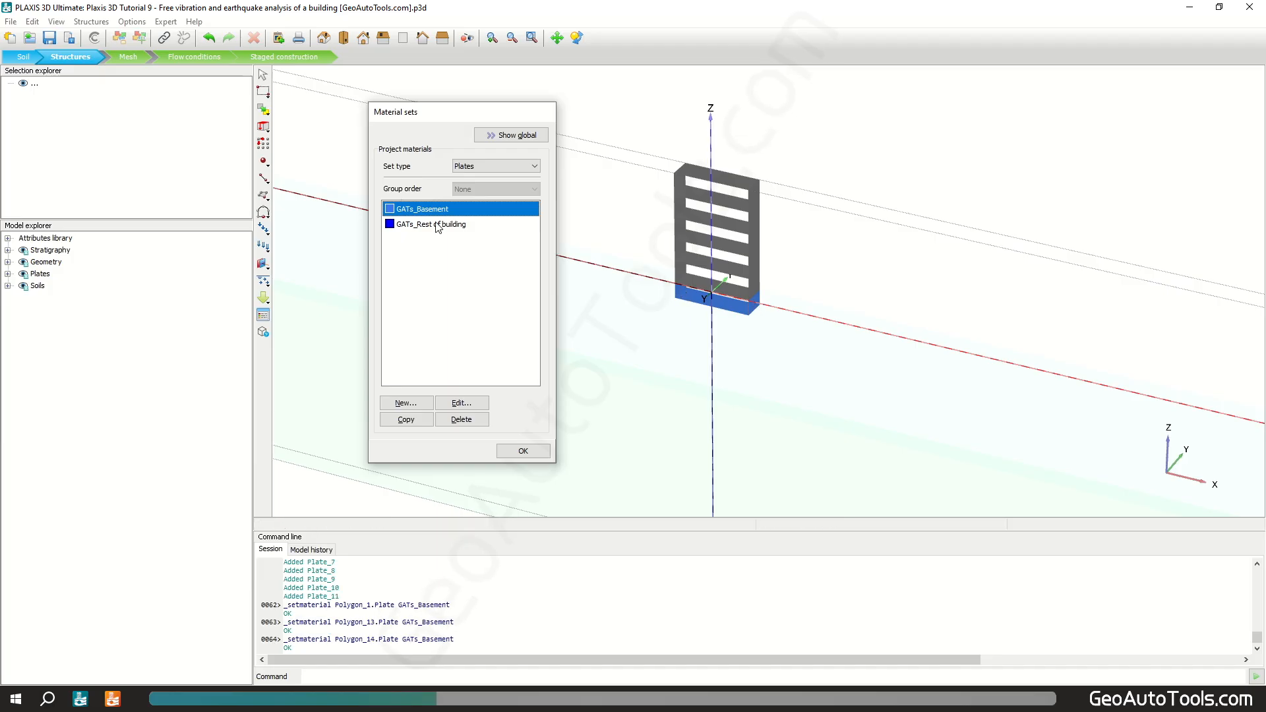
Assign the GATs_Rest of building plate material to the ground floor, the walls above ground and all upper floors
{"action": "left_click_drag", "start_coordinate": [436, 227], "coordinate": [712, 283]}
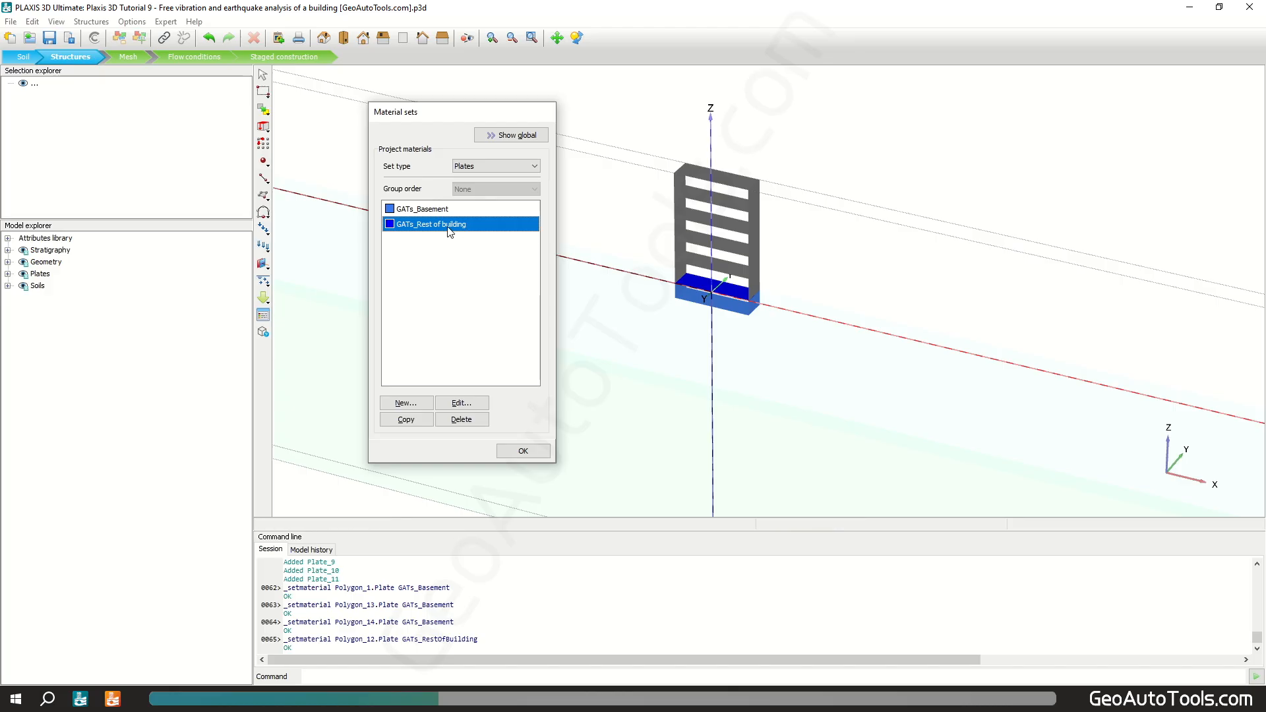
{"action": "left_click_drag", "start_coordinate": [448, 231], "coordinate": [686, 271]}
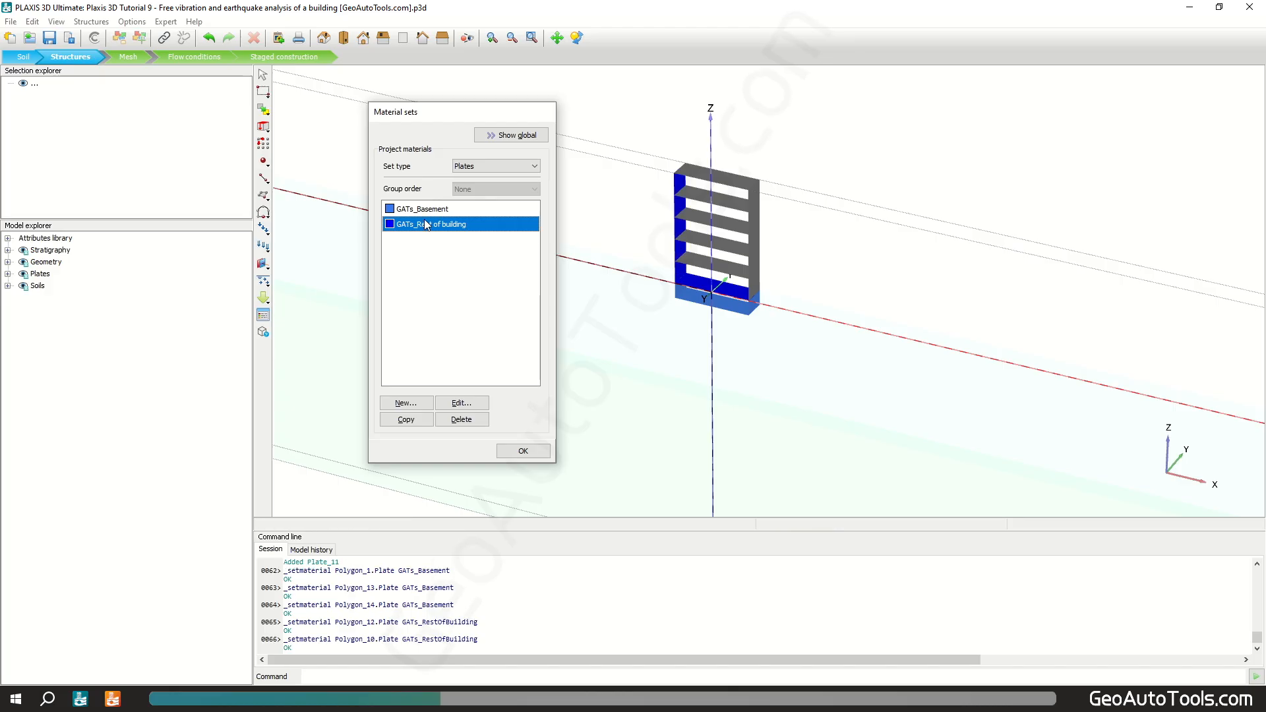
{"action": "left_click_drag", "start_coordinate": [425, 225], "coordinate": [755, 254]}
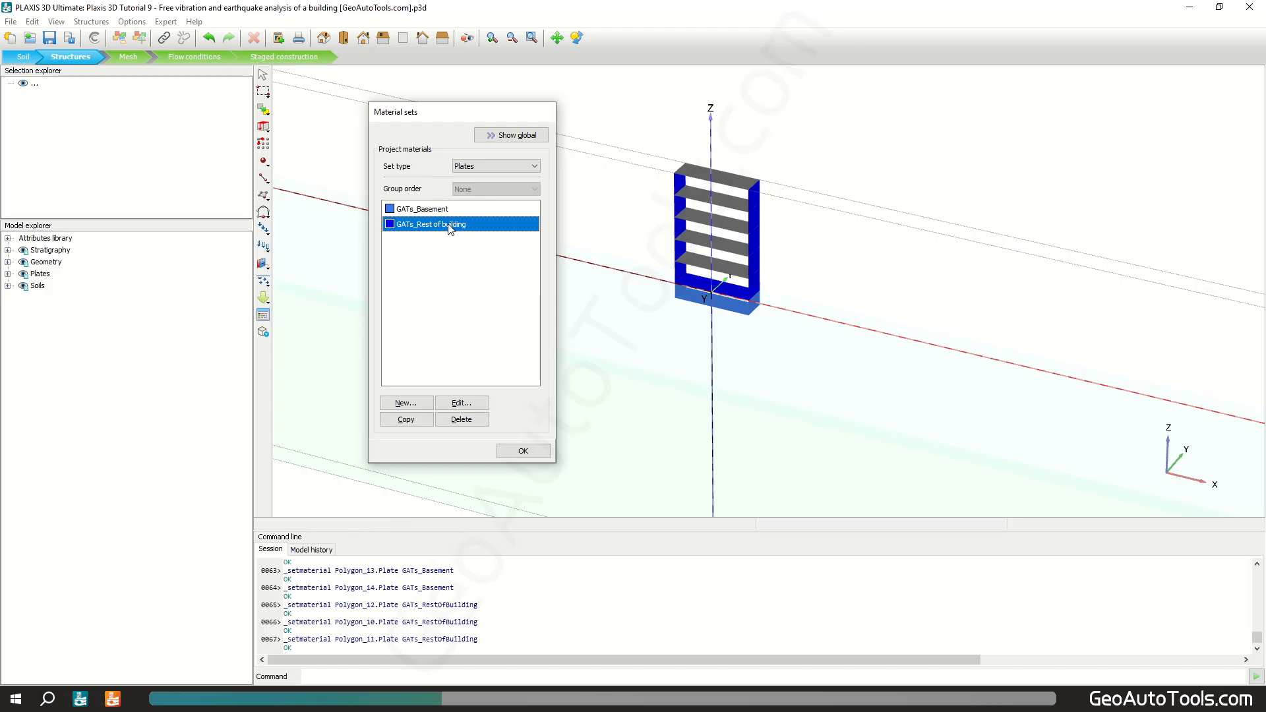
{"action": "left_click_drag", "start_coordinate": [450, 228], "coordinate": [732, 271]}
{"action": "left_click_drag", "start_coordinate": [480, 228], "coordinate": [725, 245]}
{"action": "left_click_drag", "start_coordinate": [618, 221], "coordinate": [745, 179]}
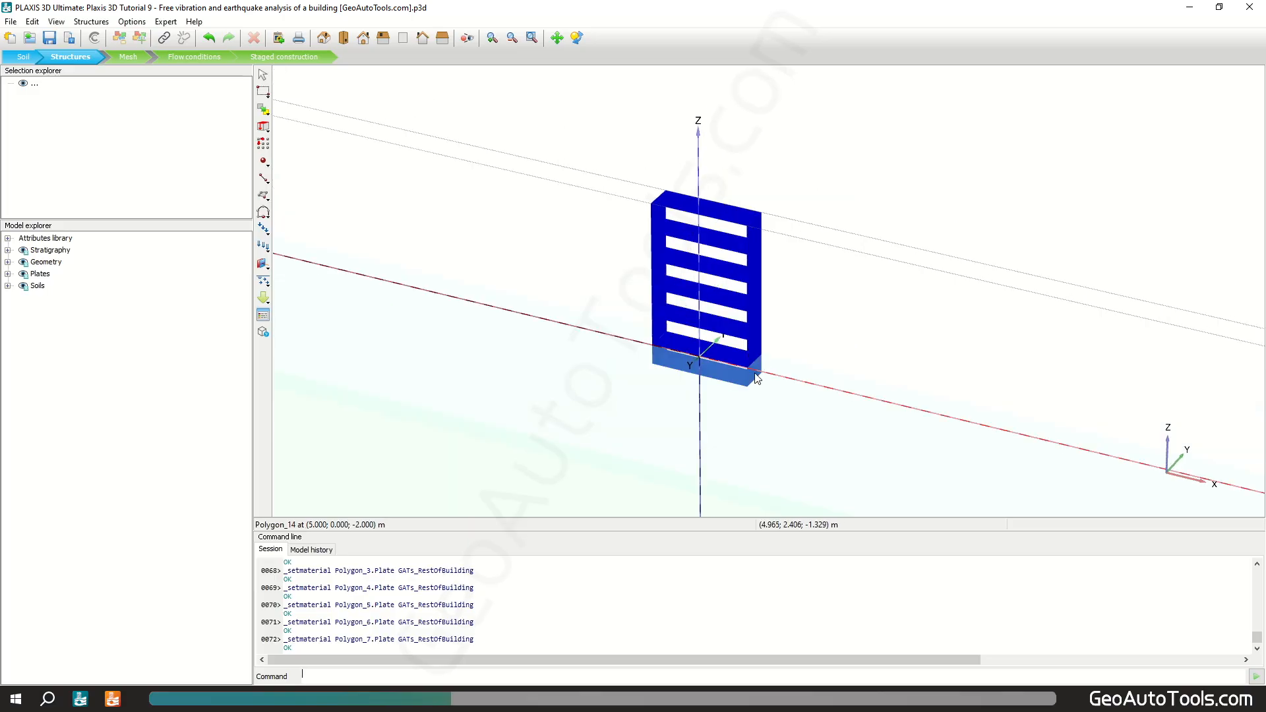
Create negative interfaces on the basement wall at x = -5 and on the basement floor at z = -2
{"action": "left_click", "coordinate": [657, 358]}
{"action": "right_click", "coordinate": [658, 358]}
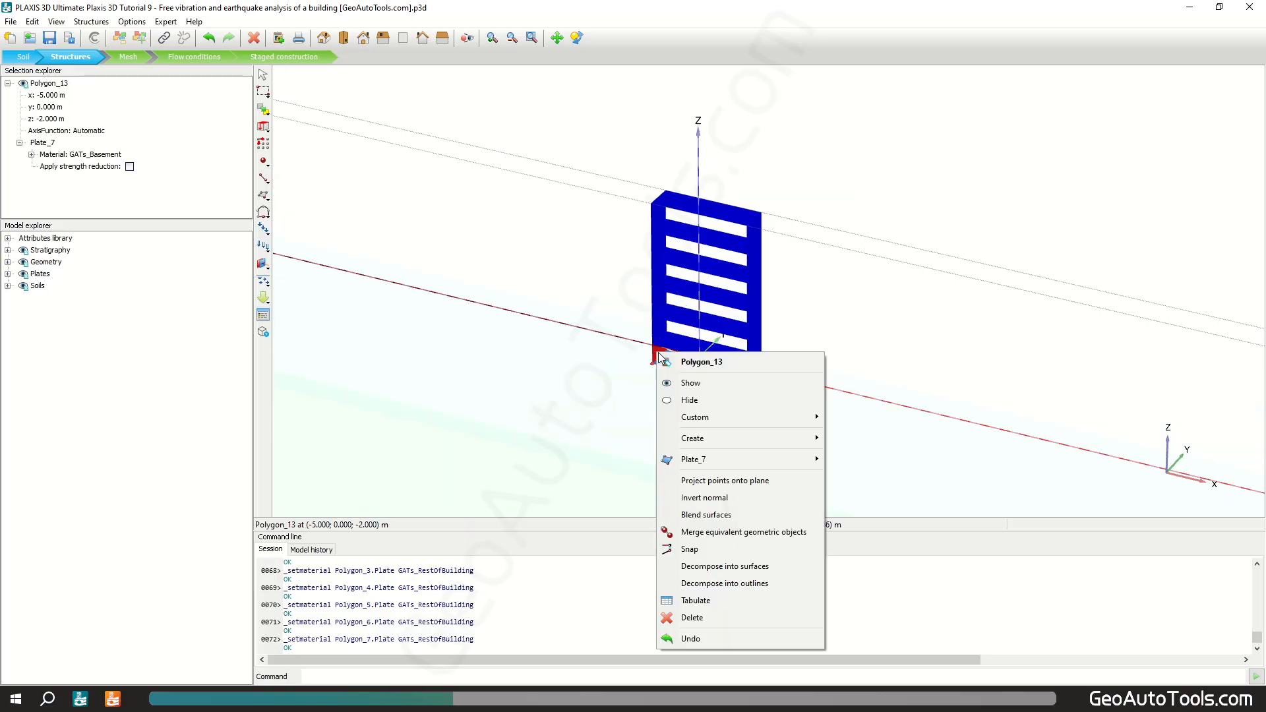
{"action": "mouse_move", "coordinate": [808, 438]}
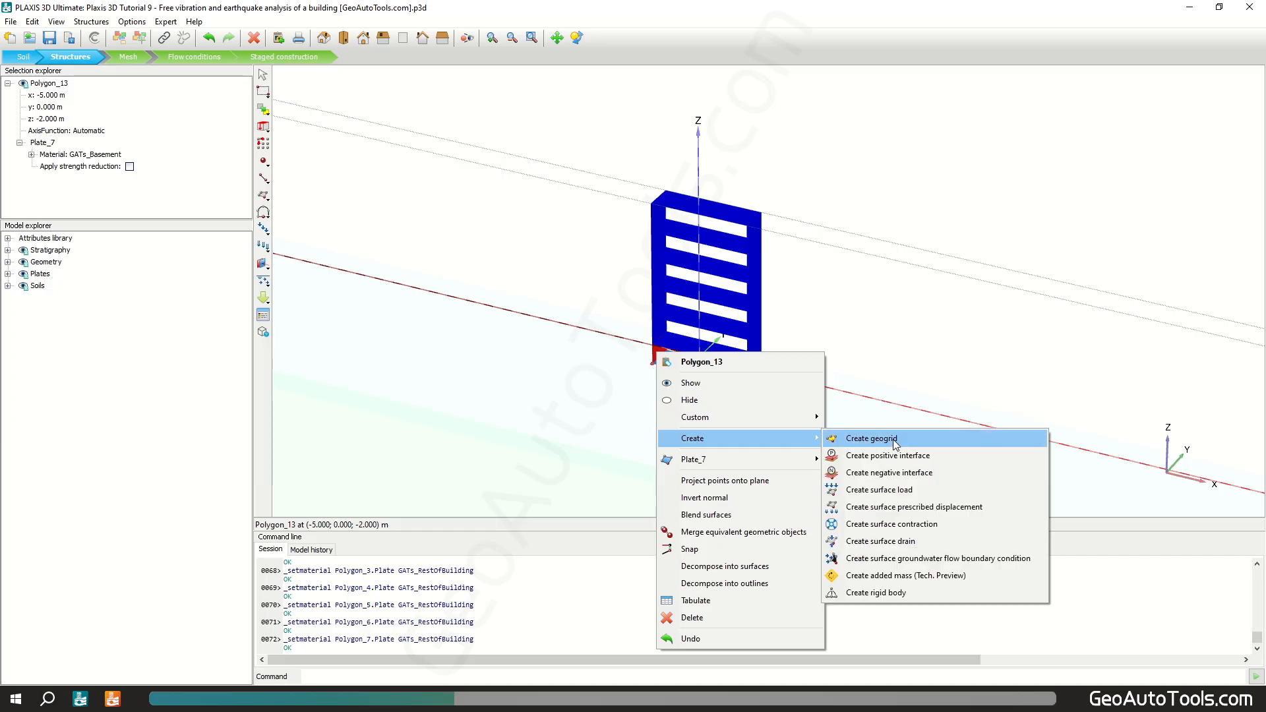
{"action": "left_click", "coordinate": [931, 473]}
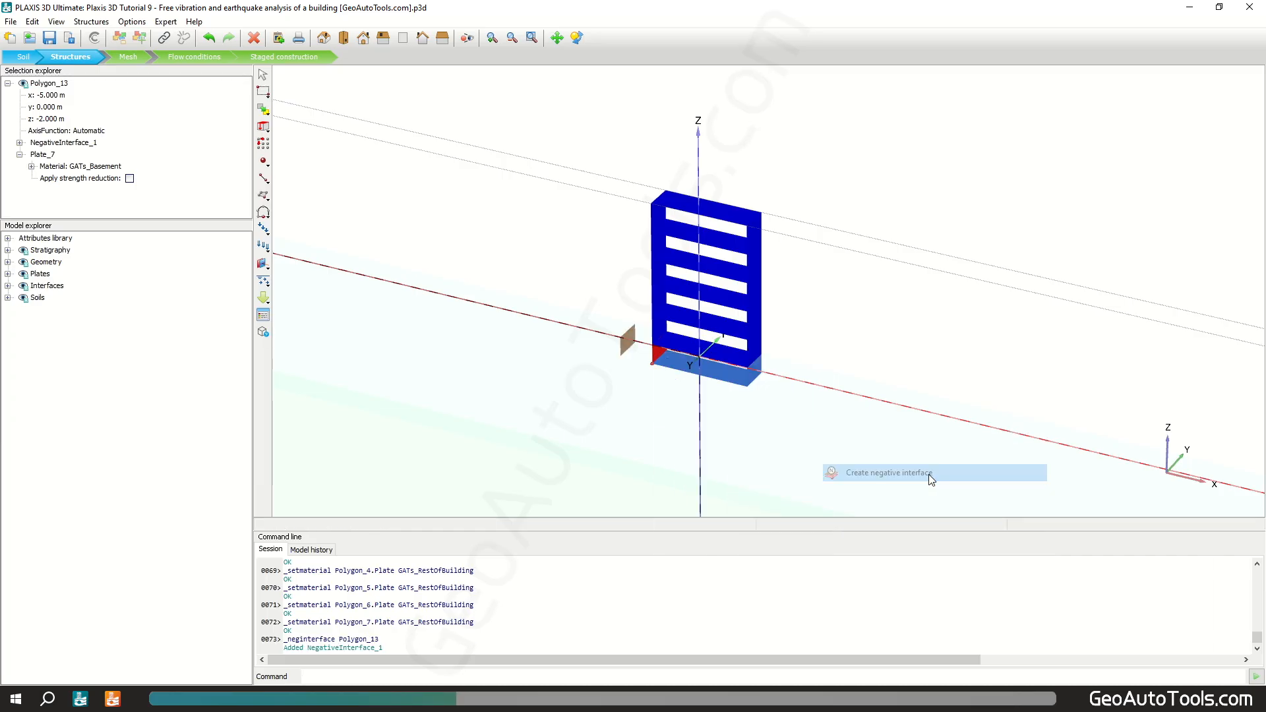
{"action": "right_click", "coordinate": [725, 373]}
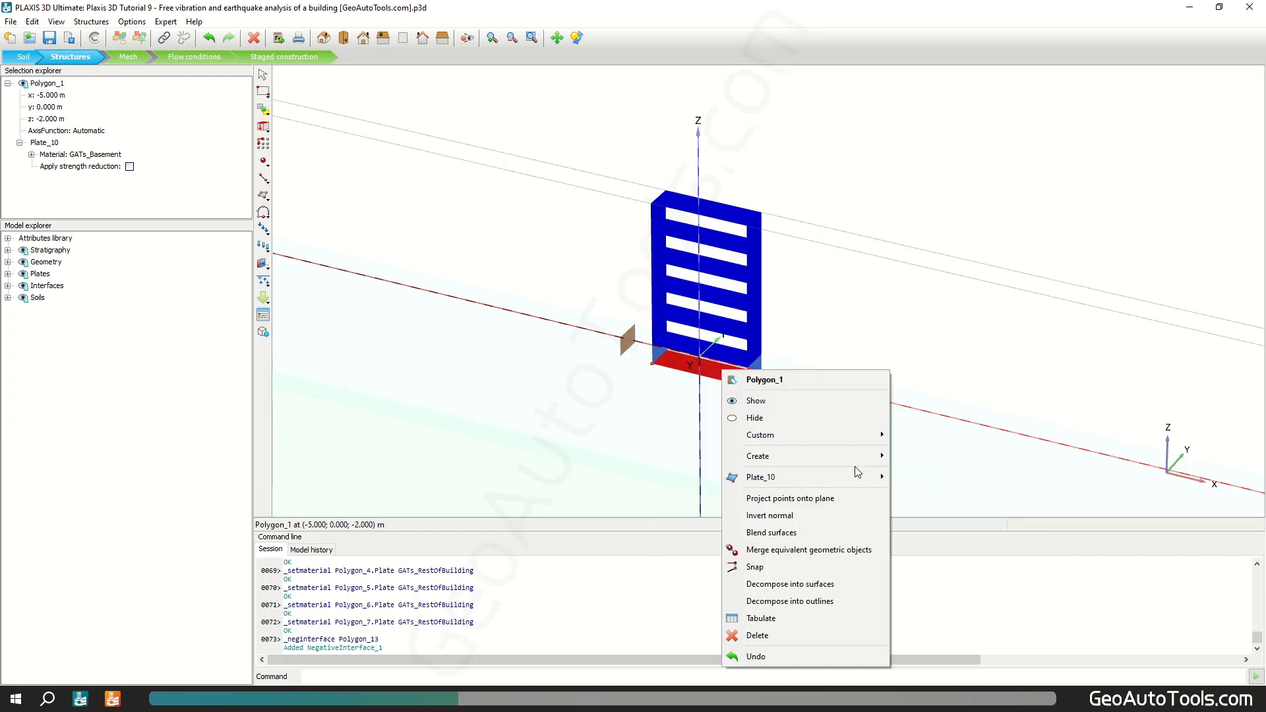
{"action": "mouse_move", "coordinate": [879, 460]}
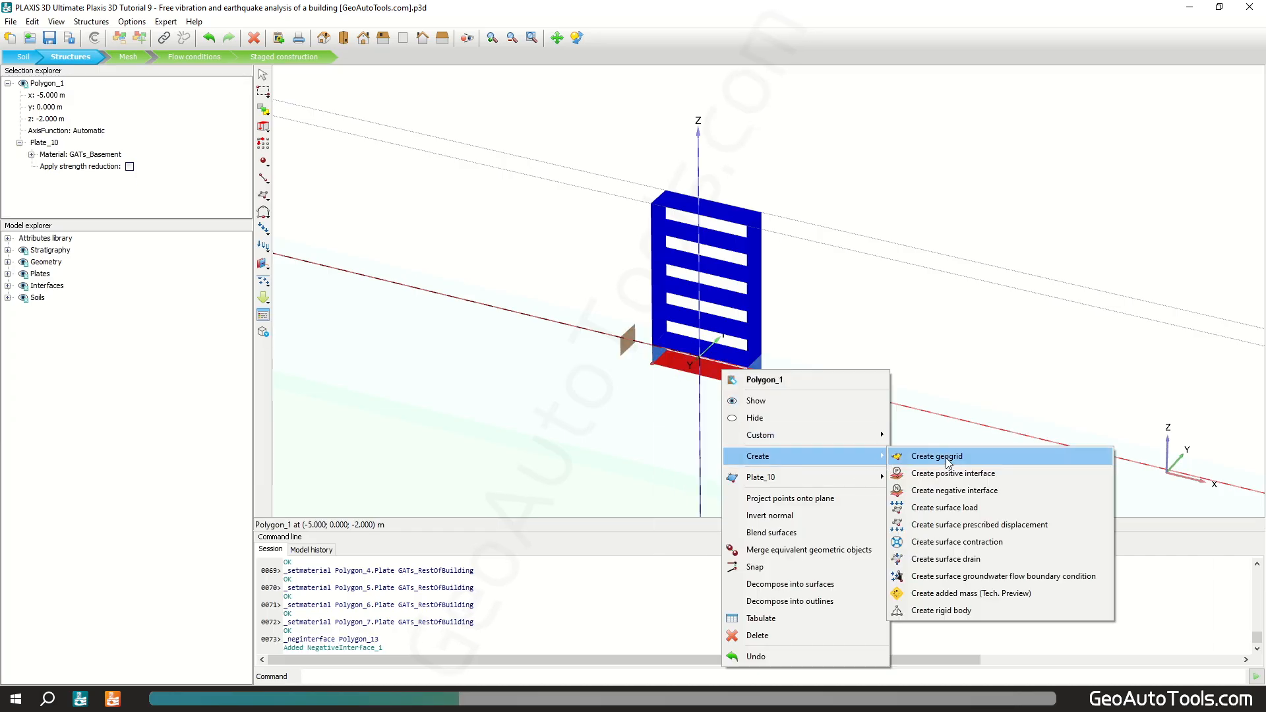
{"action": "left_click", "coordinate": [967, 491]}
Create a positive interface on the basement wall at x = 5
{"action": "right_click", "coordinate": [749, 374]}
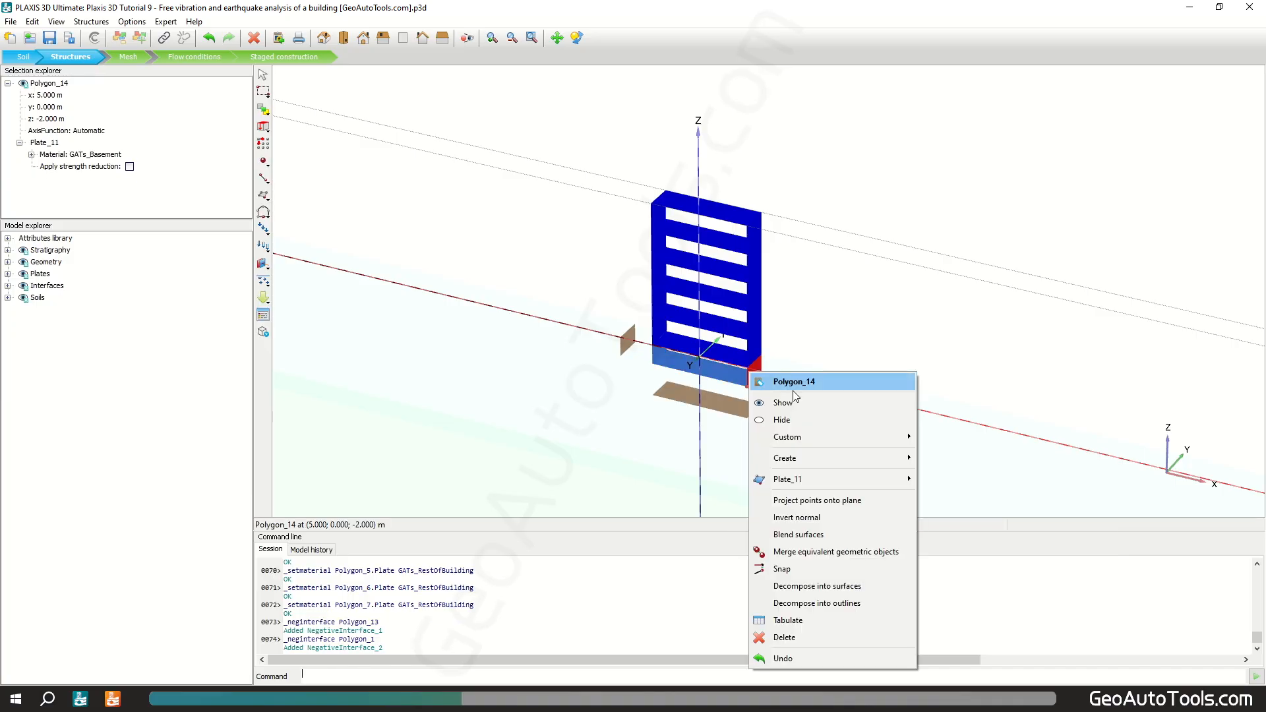
{"action": "mouse_move", "coordinate": [885, 460]}
{"action": "left_click", "coordinate": [1002, 483]}
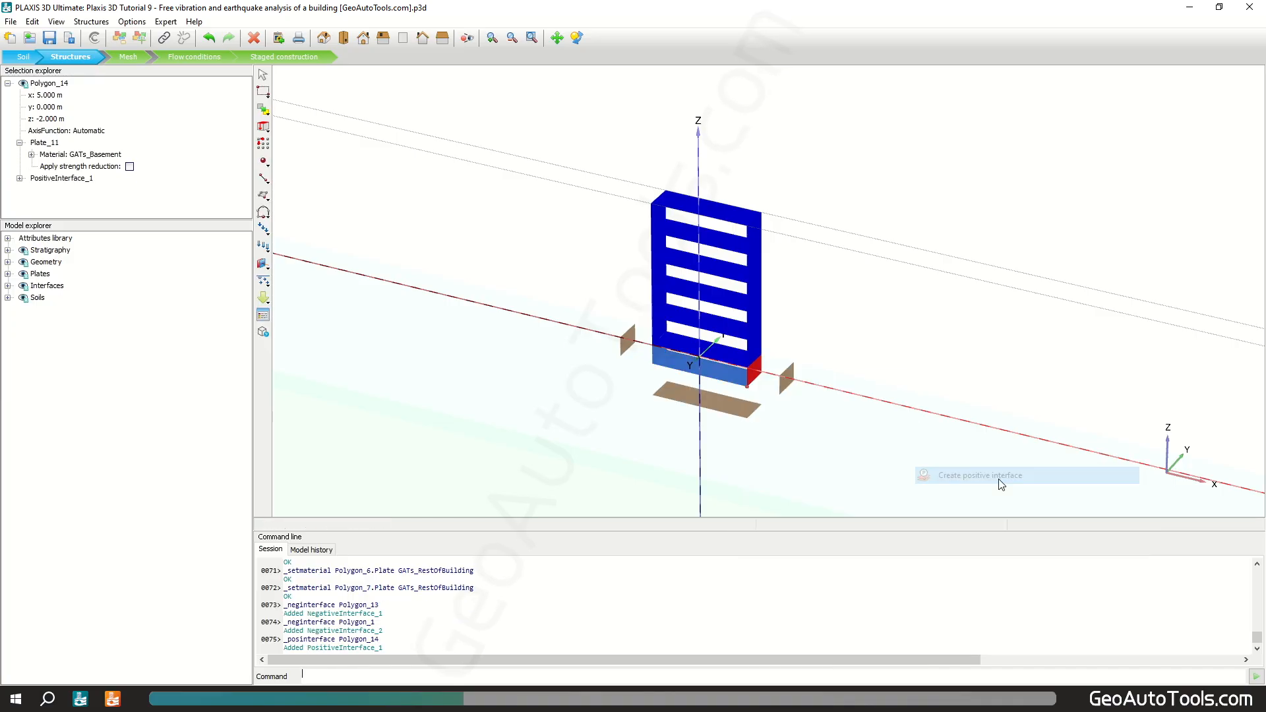
Start the line command and set the grid intervals to 2 in the visualization settings
{"action": "left_click", "coordinate": [266, 179]}
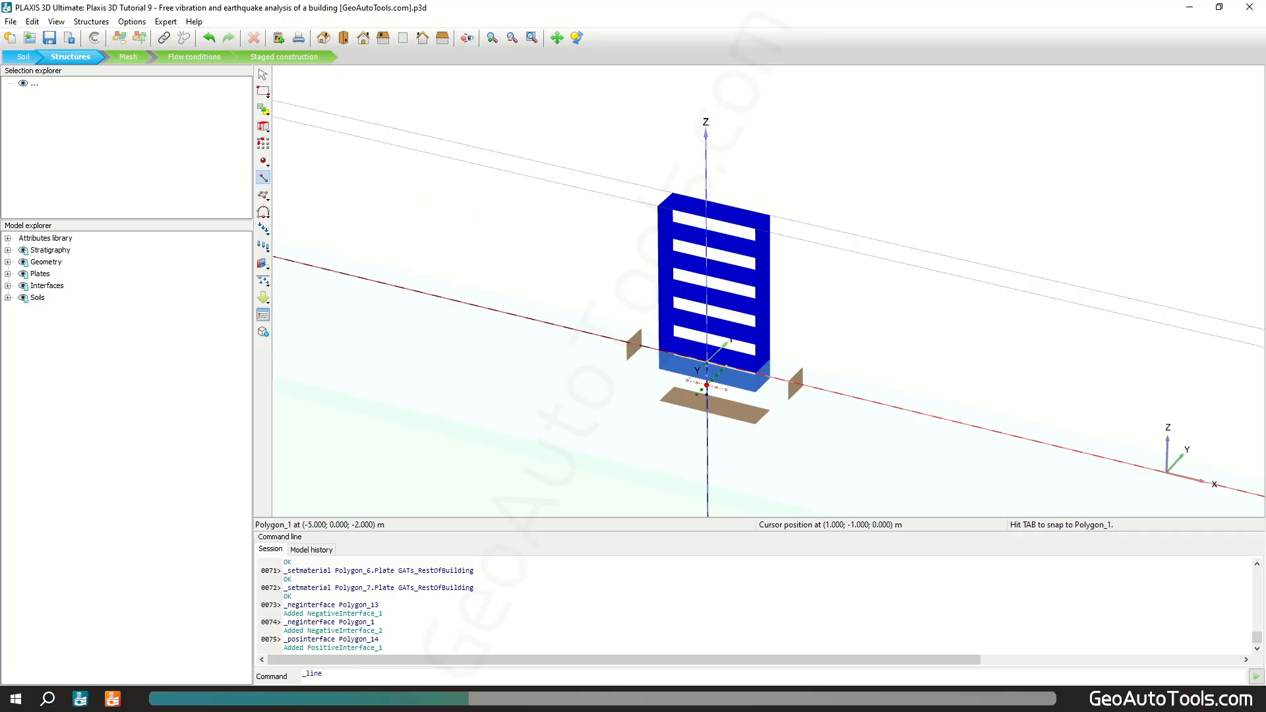
{"action": "left_click", "coordinate": [686, 328]}
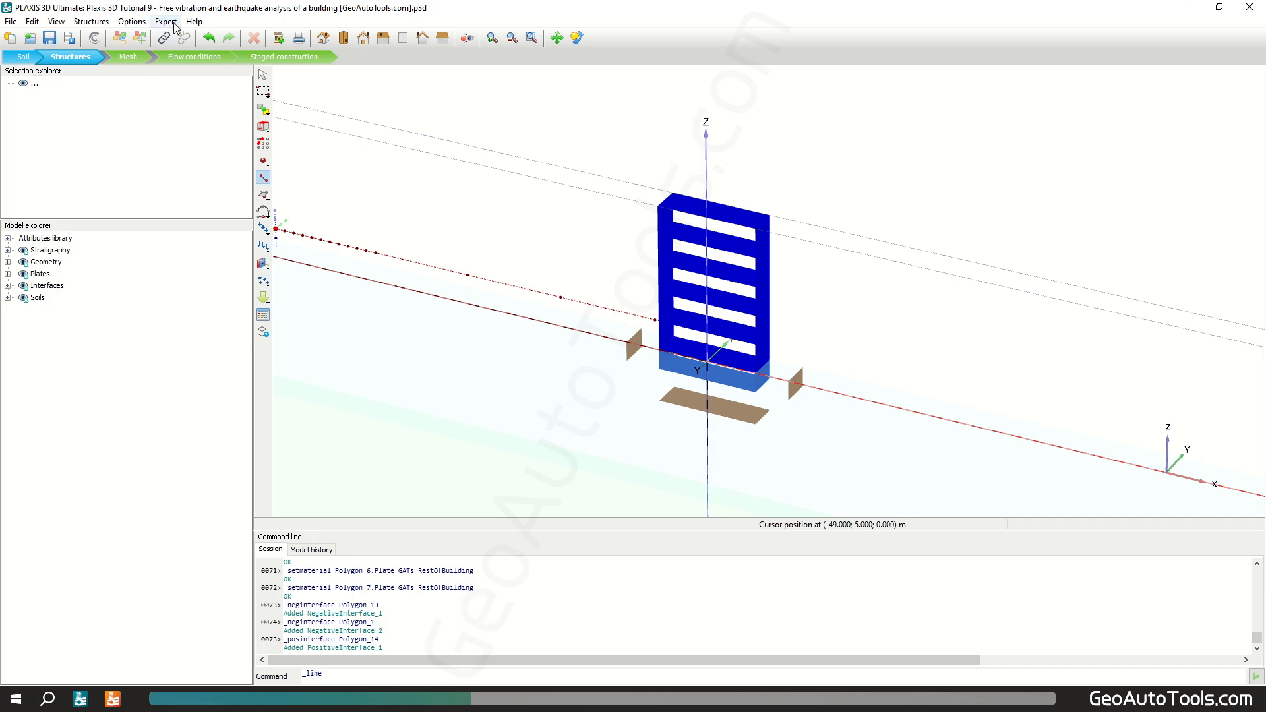
{"action": "left_click", "coordinate": [132, 22]}
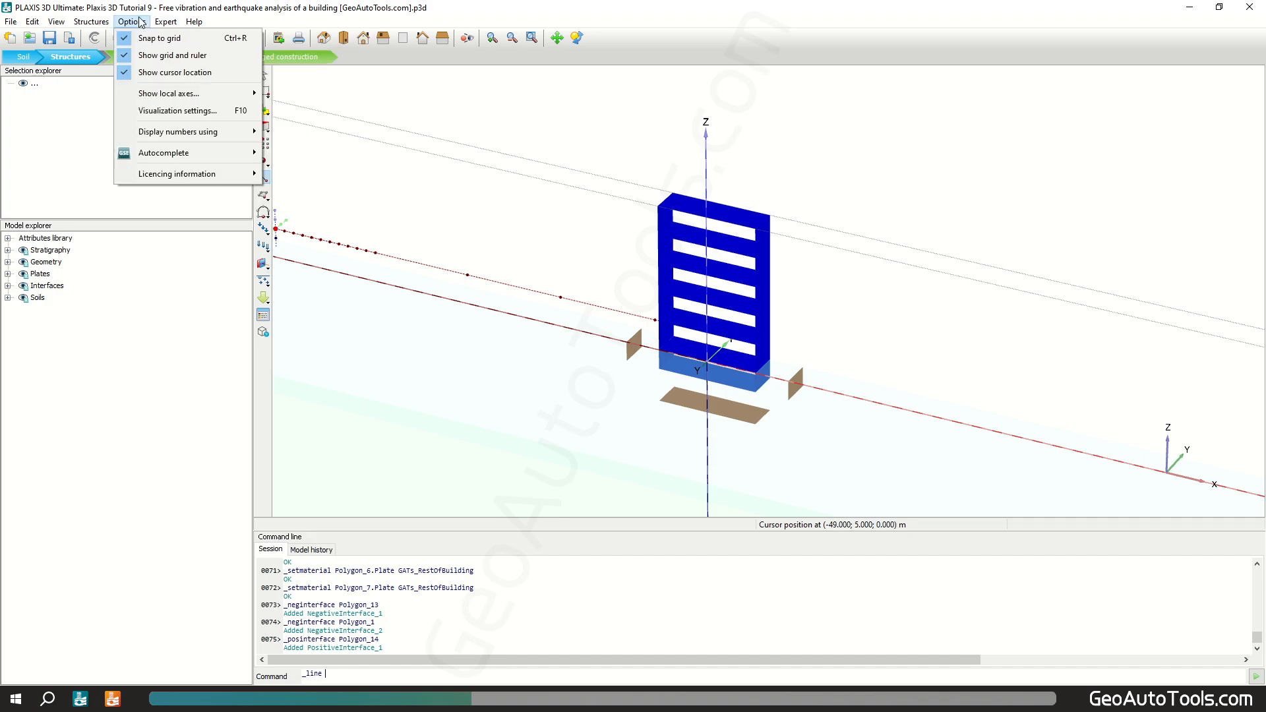
{"action": "left_click", "coordinate": [240, 113]}
{"action": "double_click", "coordinate": [542, 402]}
{"action": "type", "text": "2"}
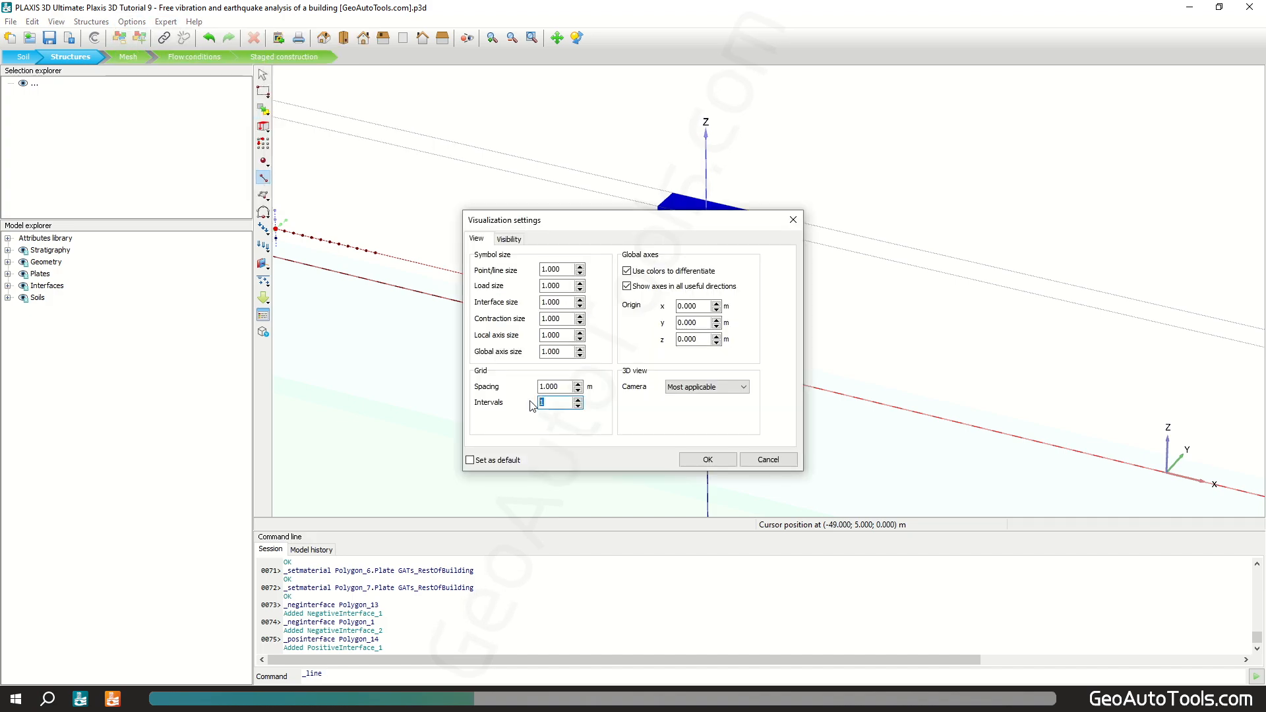
{"action": "left_click", "coordinate": [688, 466]}
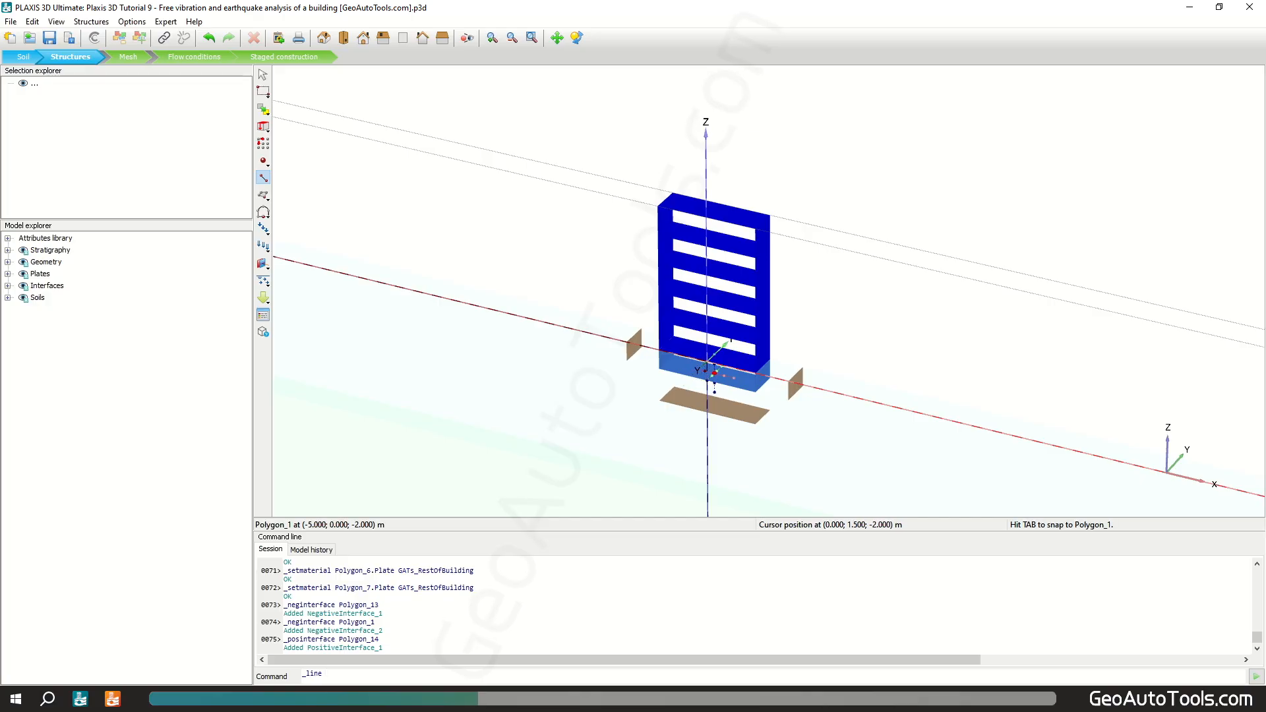
Draw two connected column lines from (0, 1.5, -2) to (0, 1.5, 0) and up to (0, 1.5, 3)
{"action": "left_click", "coordinate": [715, 373]}
{"action": "left_click", "coordinate": [715, 354]}
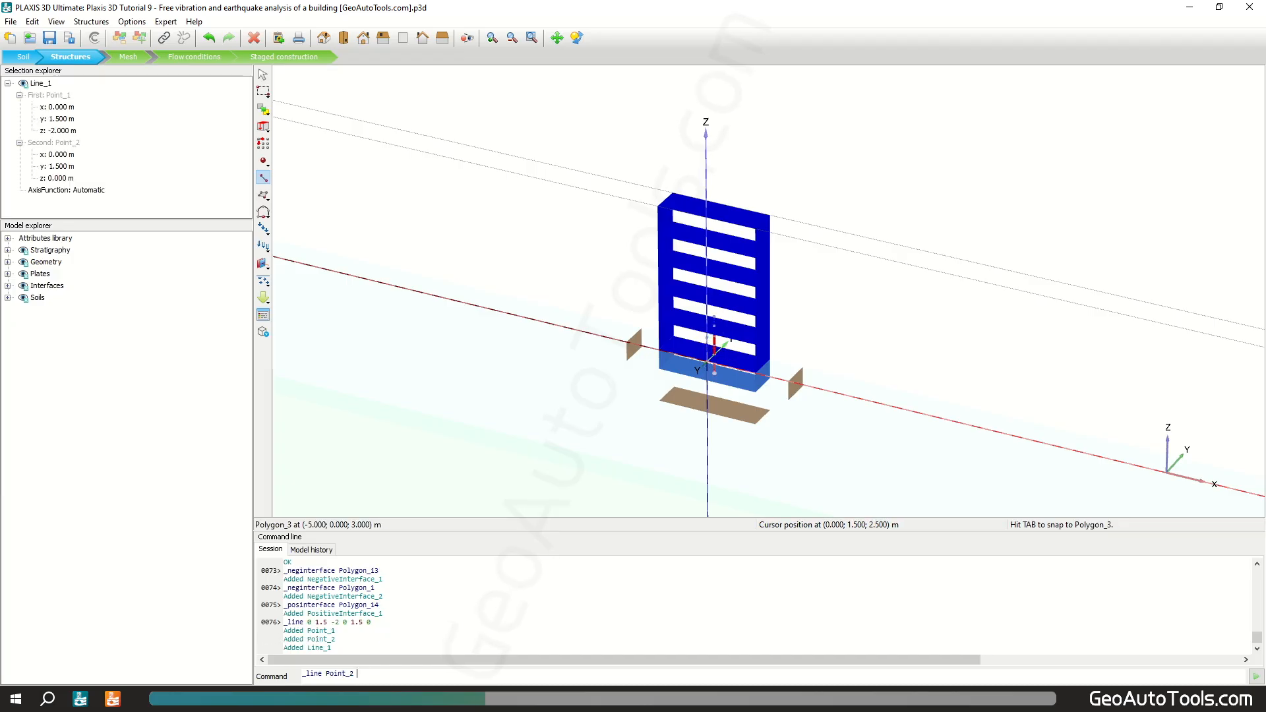
{"action": "left_click", "coordinate": [716, 326]}
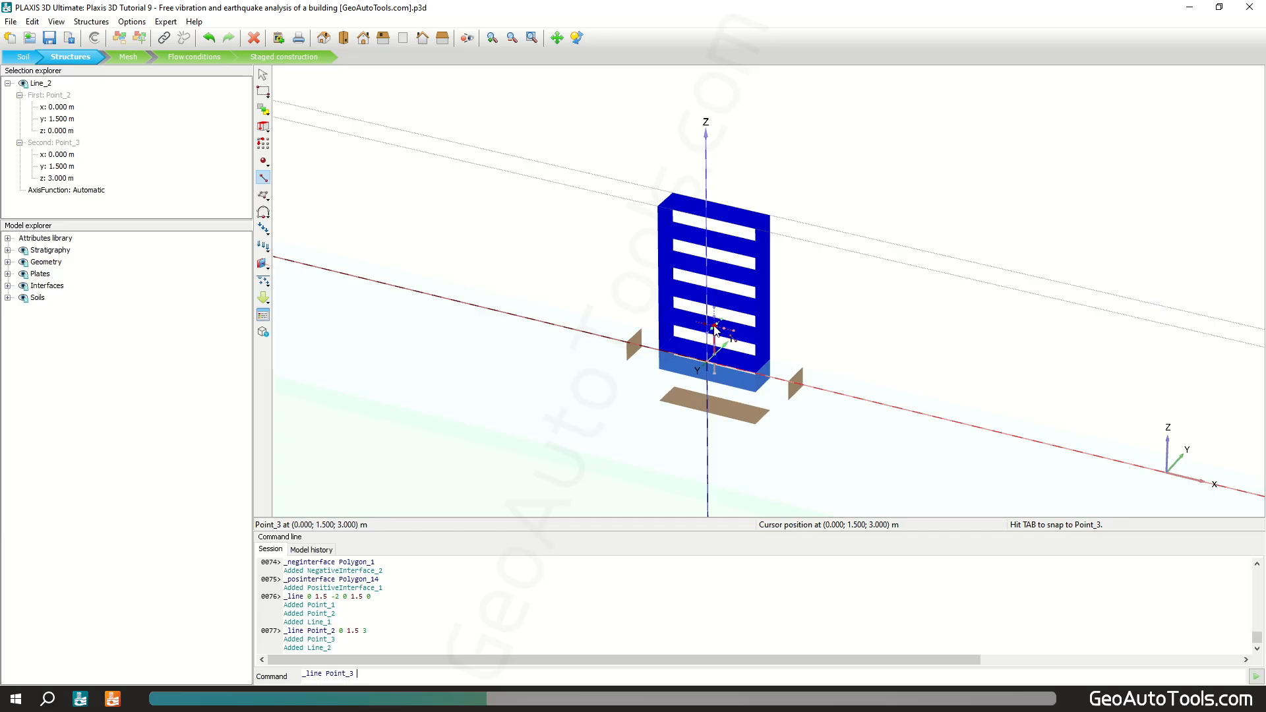
{"action": "key", "text": "Escape"}
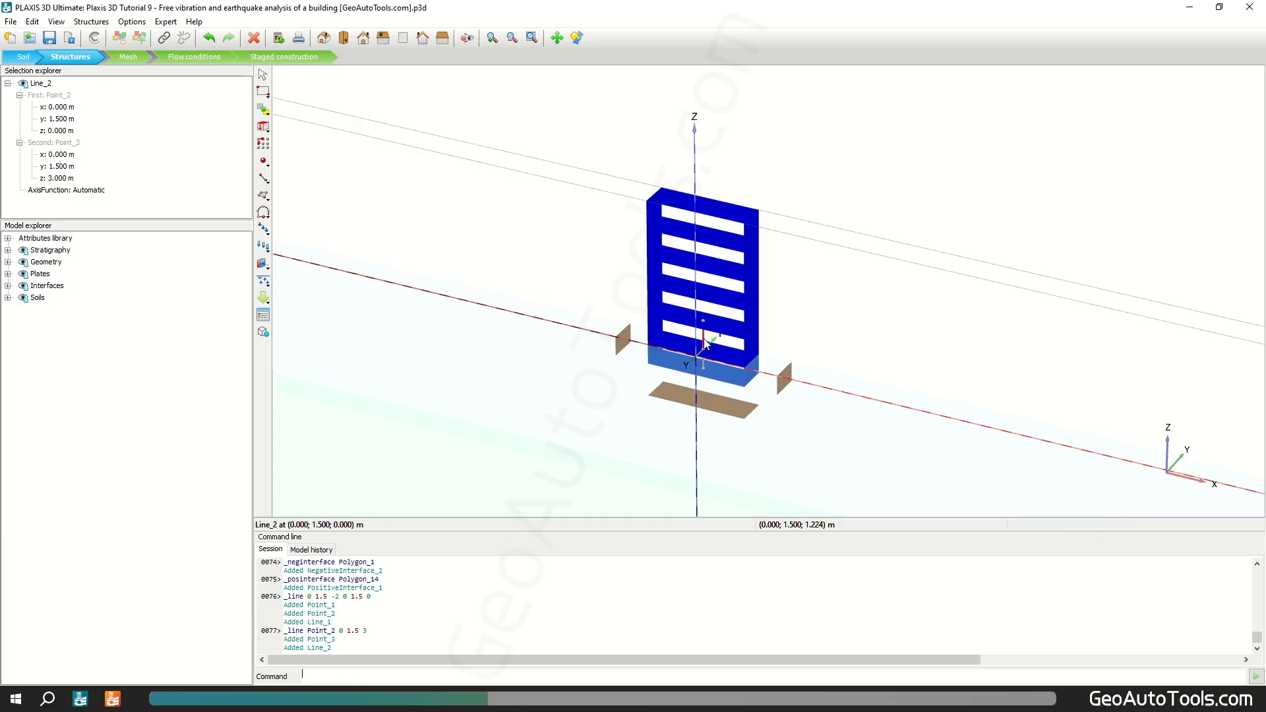
Array the ground-storey column line in the z direction with 5 columns at a distance of 3 m
{"action": "left_click", "coordinate": [263, 143]}
{"action": "double_click", "coordinate": [644, 317]}
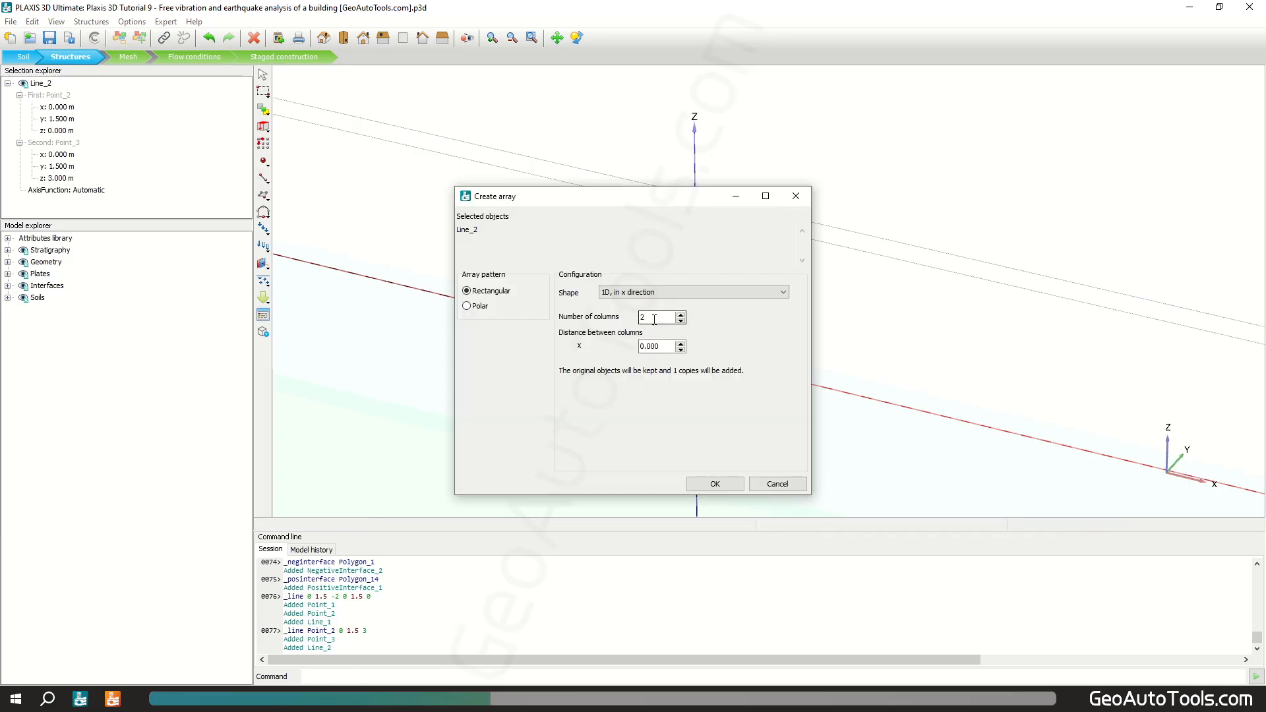
{"action": "type", "text": "5"}
{"action": "left_click", "coordinate": [687, 291]}
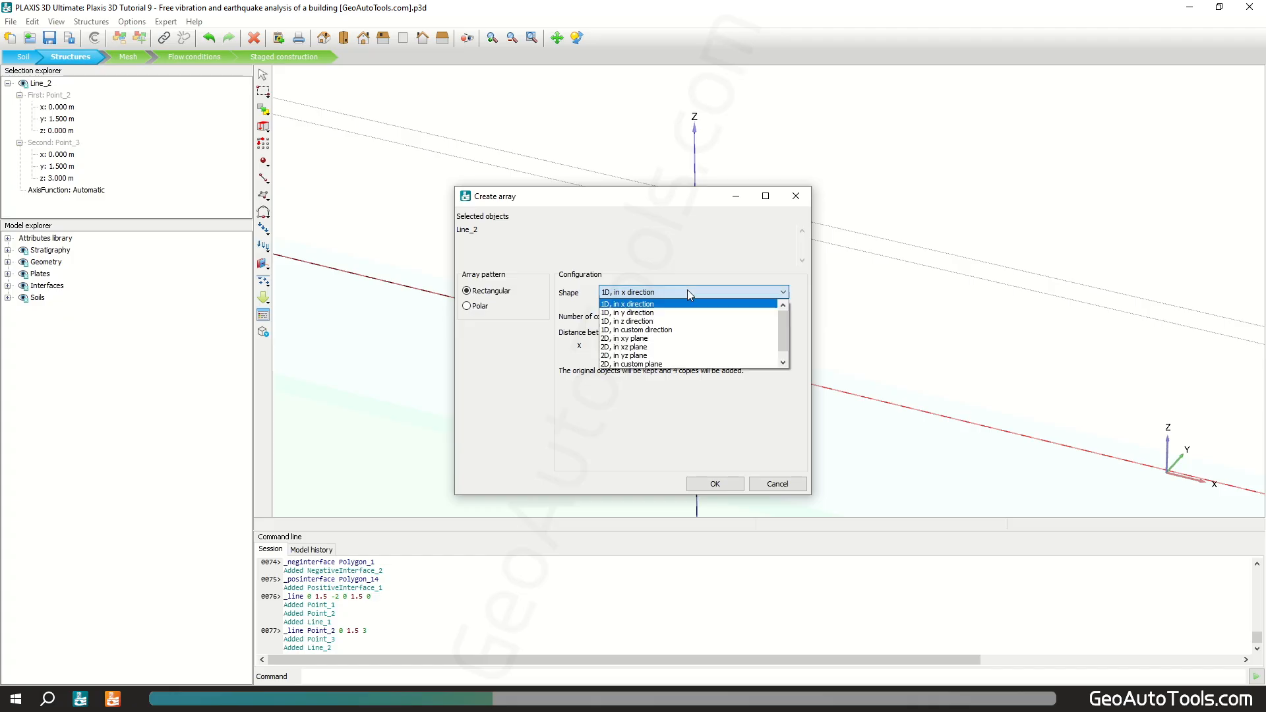
{"action": "left_click", "coordinate": [633, 322]}
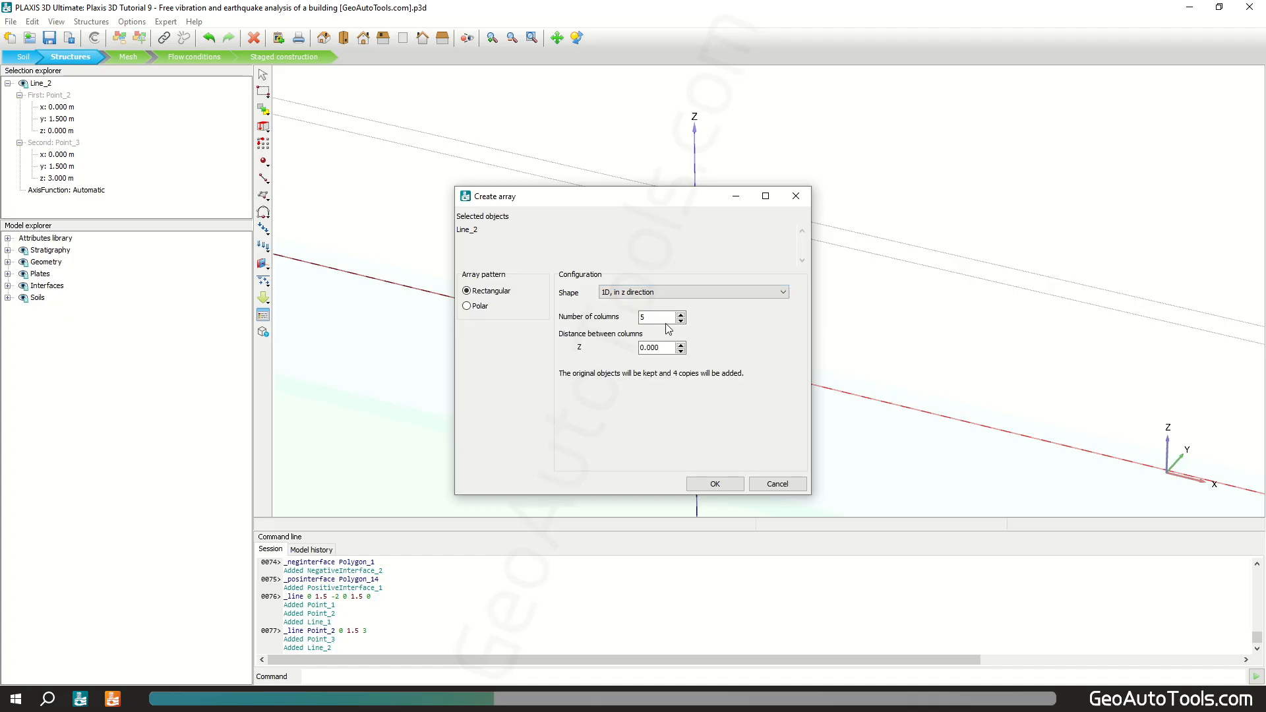
{"action": "key", "text": "Tab"}
{"action": "key", "text": "Tab"}
{"action": "type", "text": "3"}
{"action": "left_click", "coordinate": [727, 485]}
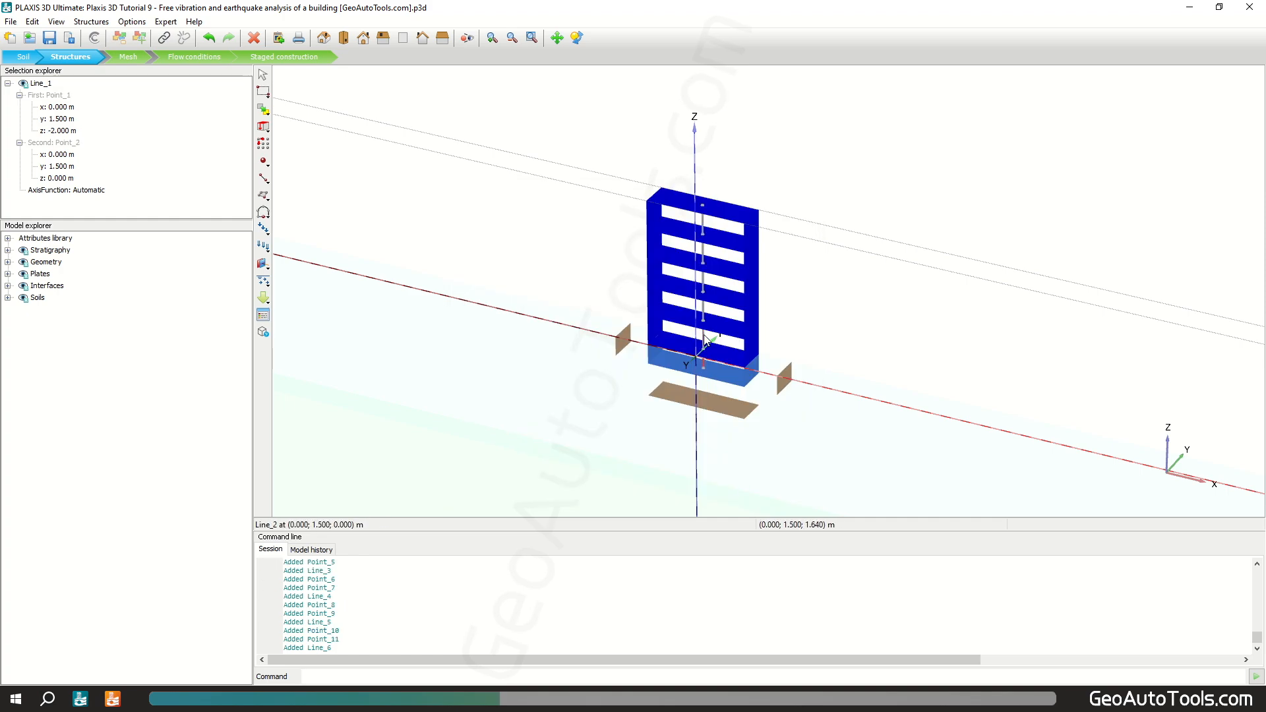
Select all six column lines from the basement to the roof and create node-to-node anchors on them
{"action": "left_click", "coordinate": [704, 311], "text": "ctrl"}
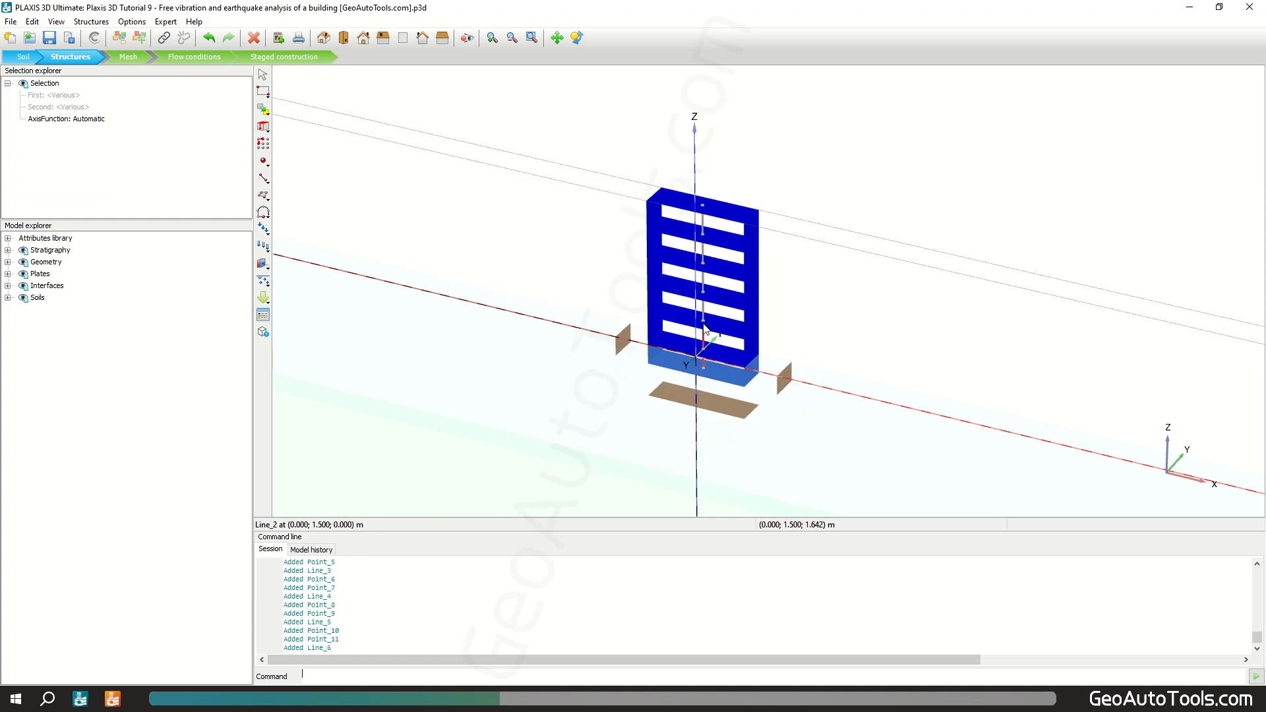
{"action": "left_click", "coordinate": [704, 281], "text": "ctrl"}
{"action": "left_click", "coordinate": [704, 254], "text": "ctrl"}
{"action": "left_click", "coordinate": [704, 228], "text": "ctrl"}
{"action": "right_click", "coordinate": [703, 219]}
{"action": "mouse_move", "coordinate": [837, 305]}
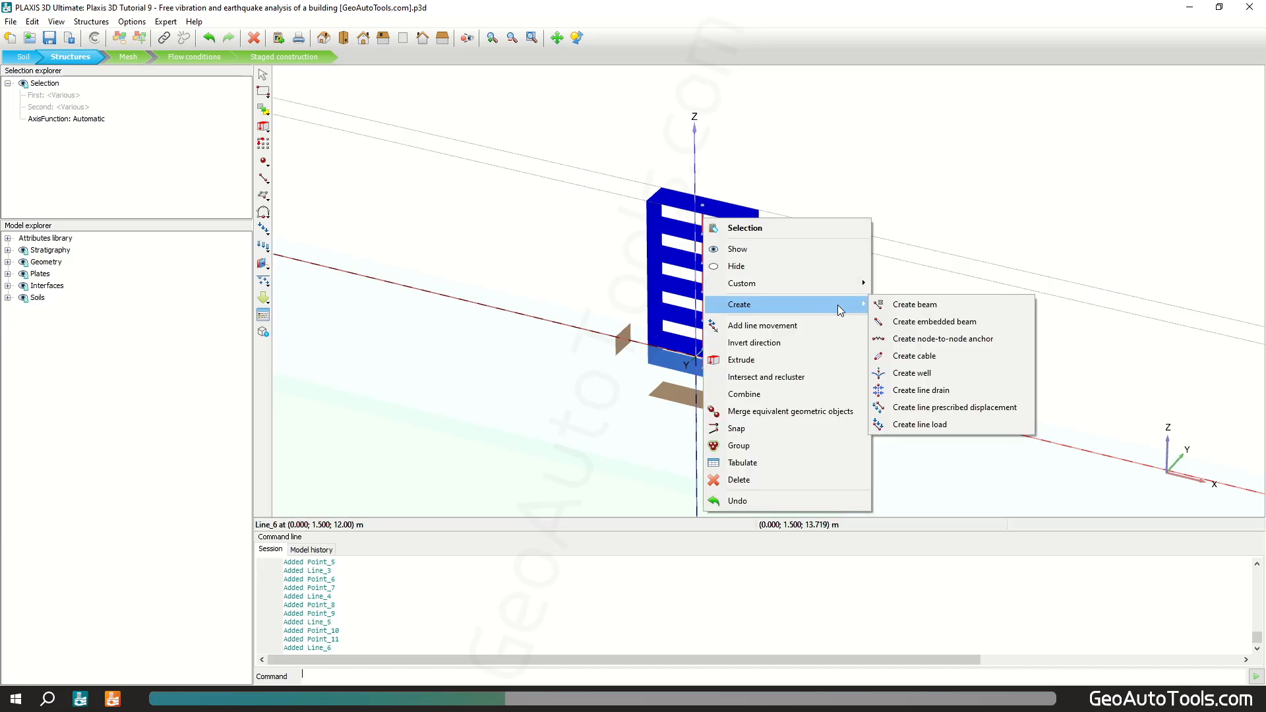
{"action": "left_click", "coordinate": [988, 338]}
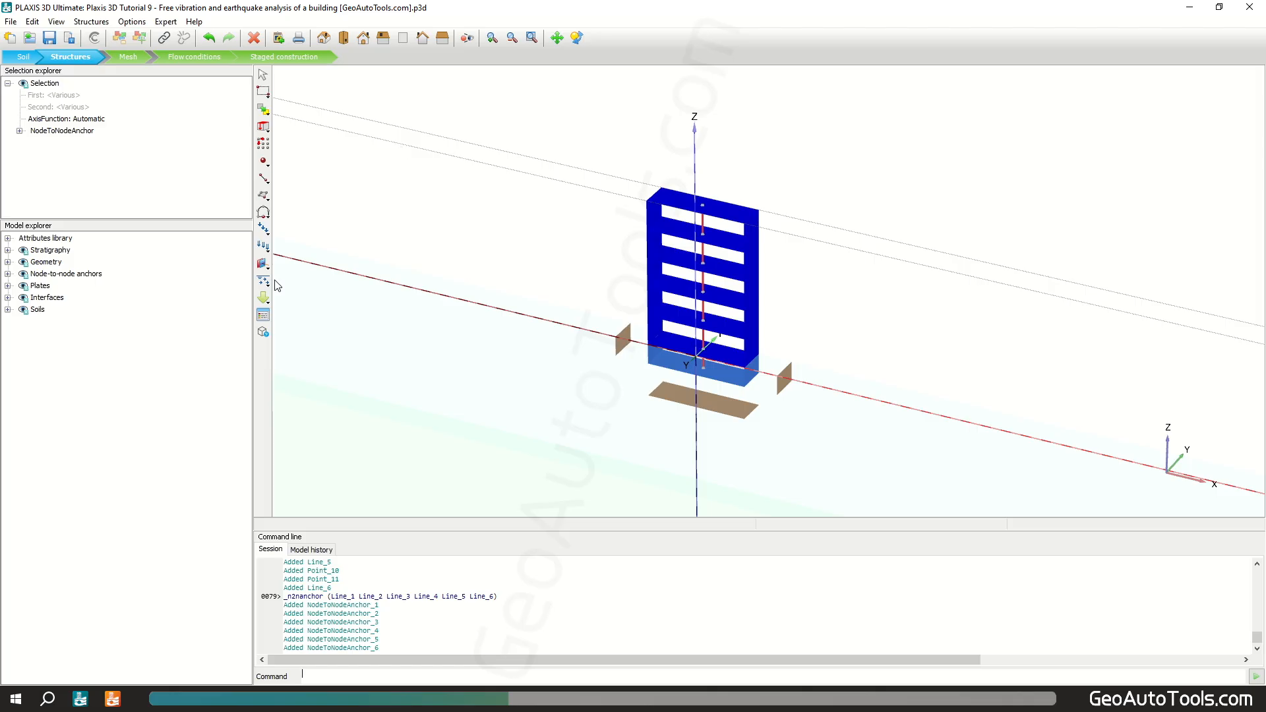
Create a new anchor material set named GATs_Column
{"action": "left_click", "coordinate": [263, 314]}
{"action": "left_click", "coordinate": [694, 224]}
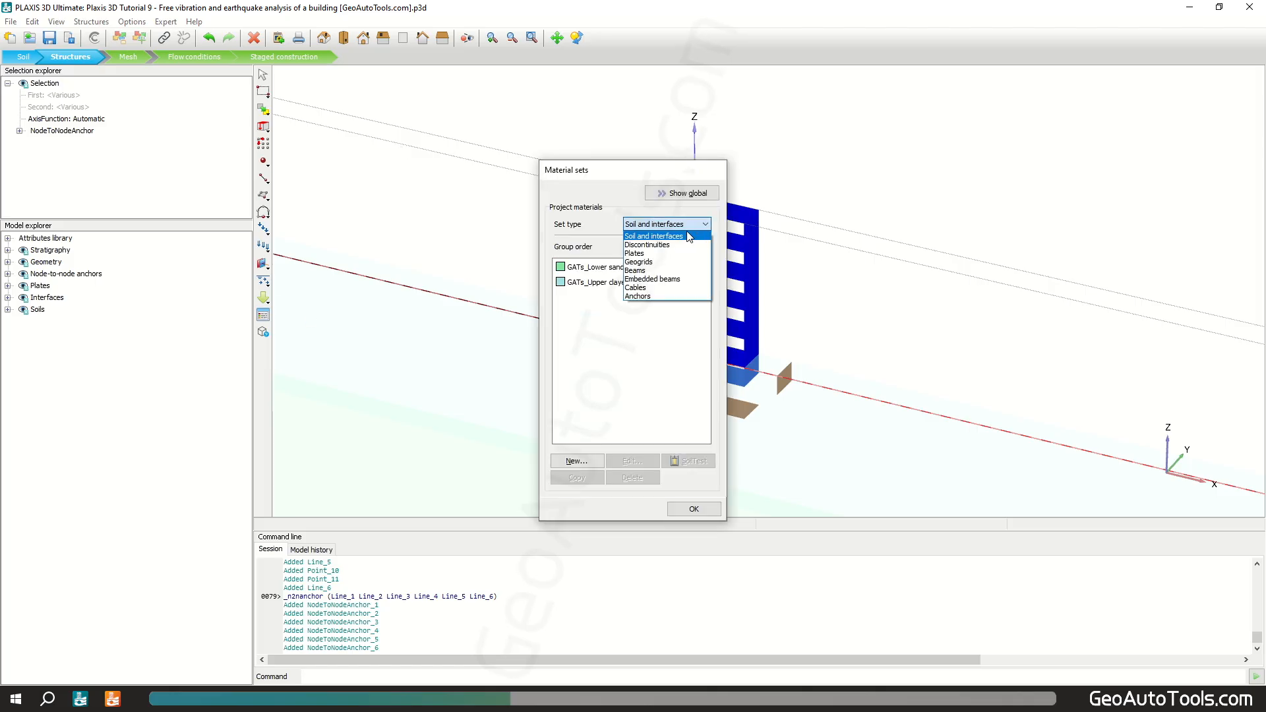
{"action": "left_click", "coordinate": [690, 297]}
{"action": "left_click", "coordinate": [577, 460]}
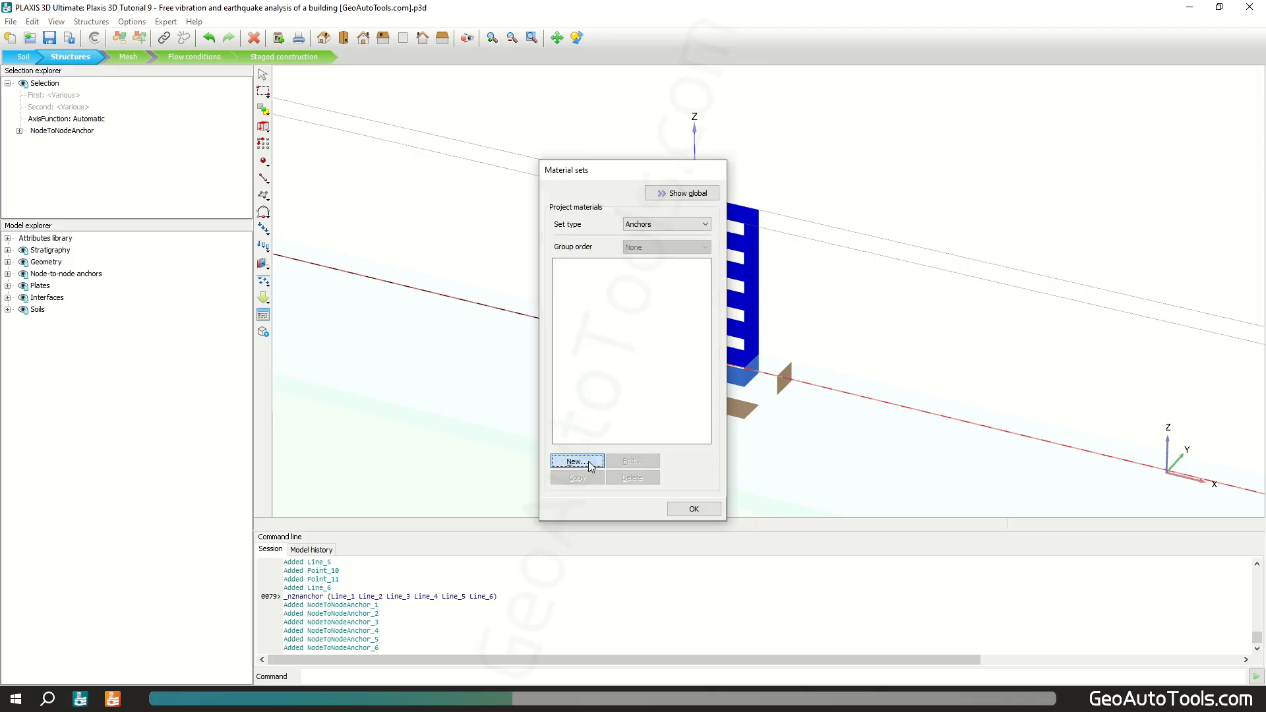
{"action": "type", "text": "GATs_Column"}
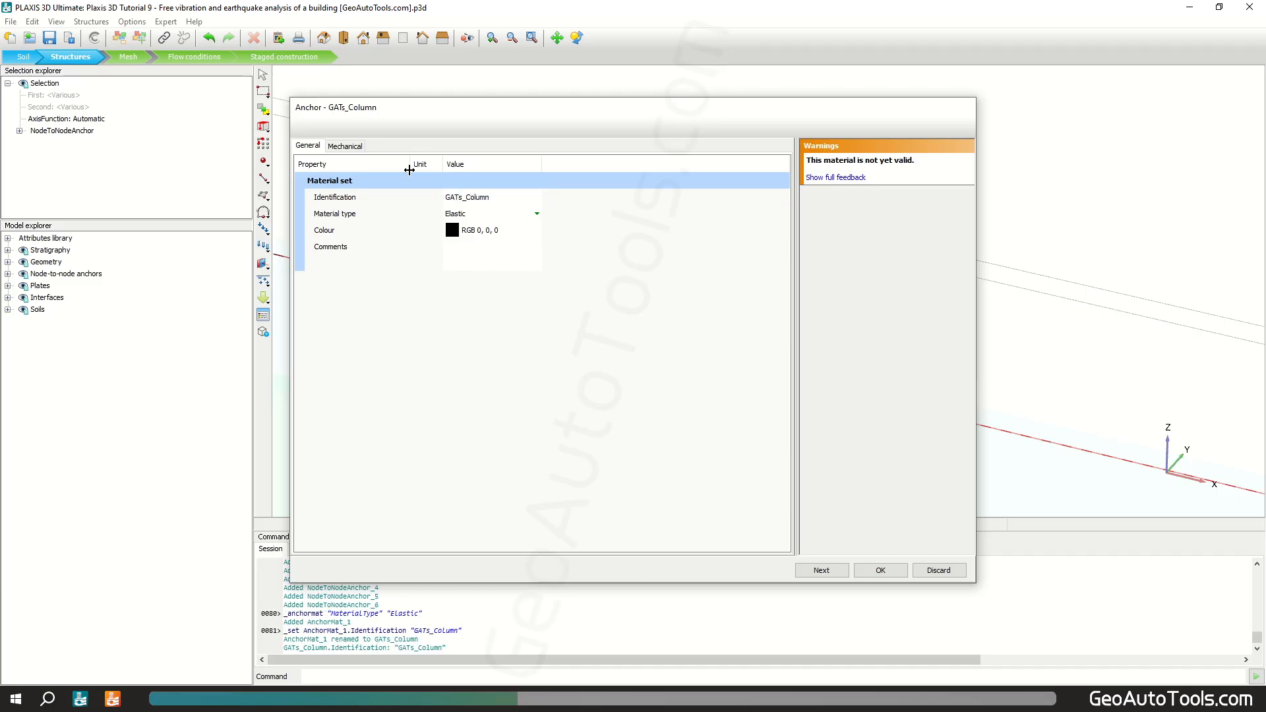
Set the column anchor material's axial stiffness EA to 2.5E6 kN and save the material set
{"action": "left_click", "coordinate": [346, 147]}
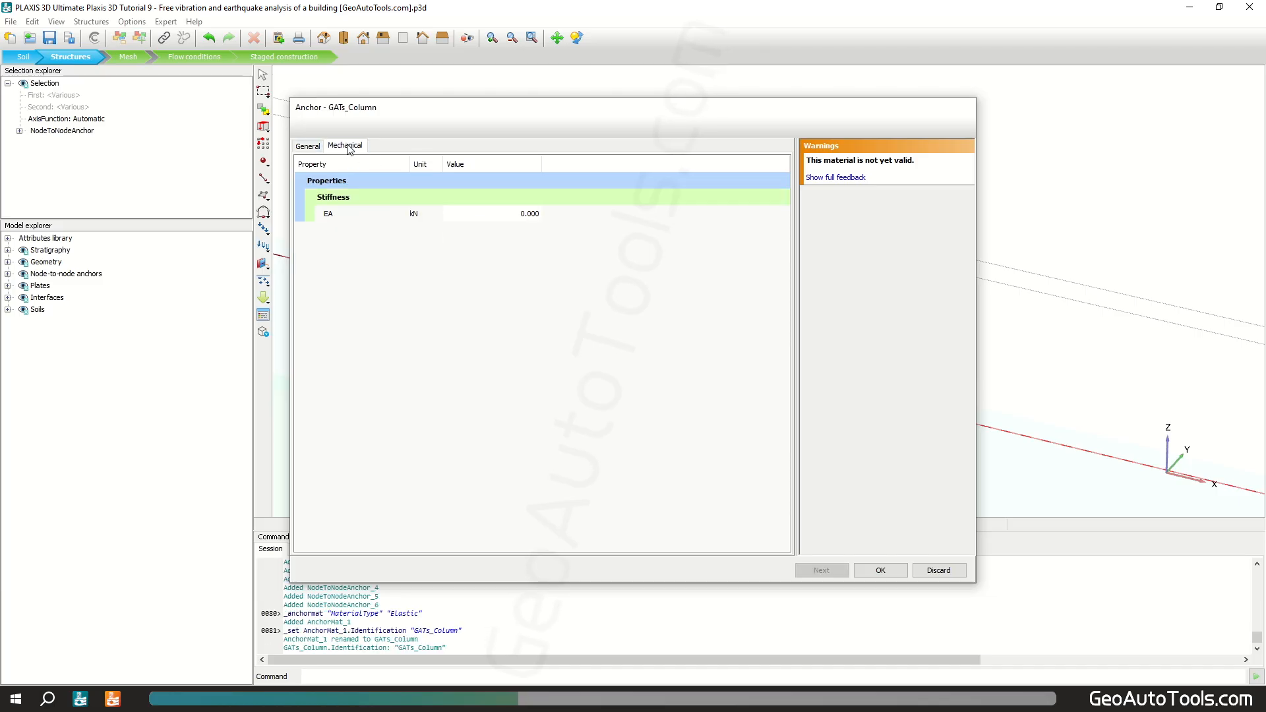
{"action": "left_click", "coordinate": [540, 216]}
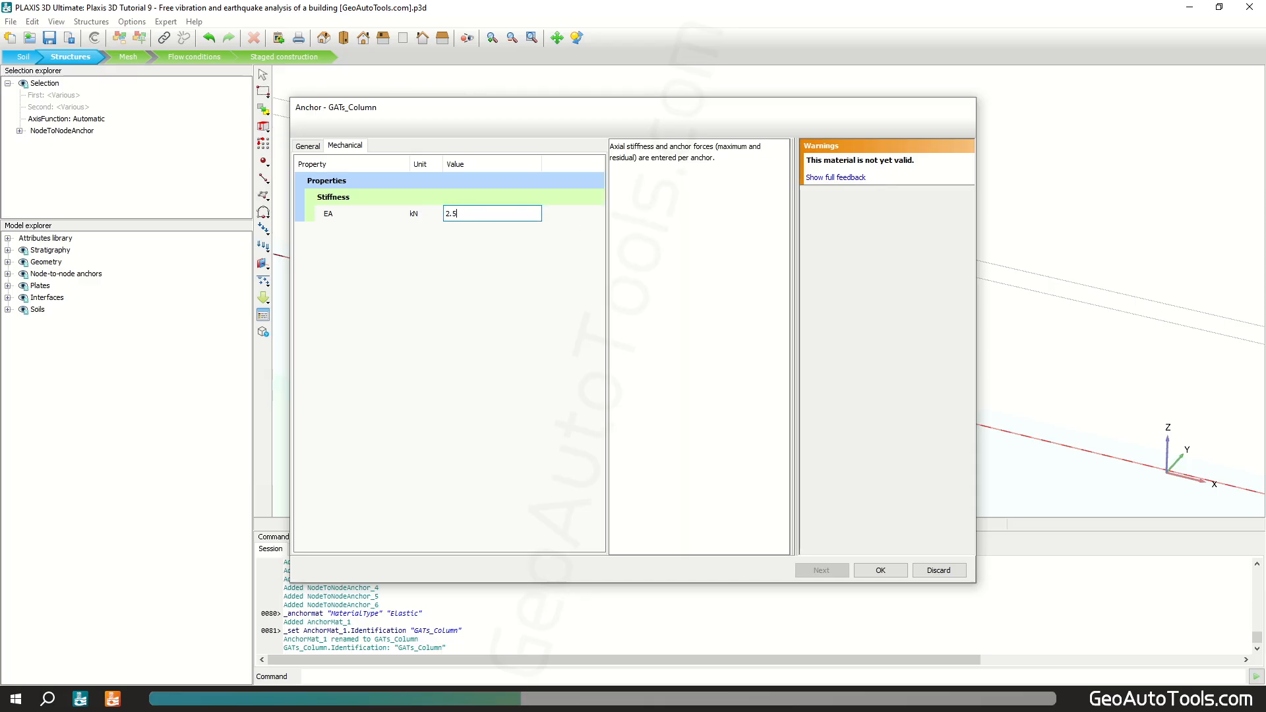
{"action": "type", "text": "2.5e6"}
{"action": "left_click", "coordinate": [568, 308]}
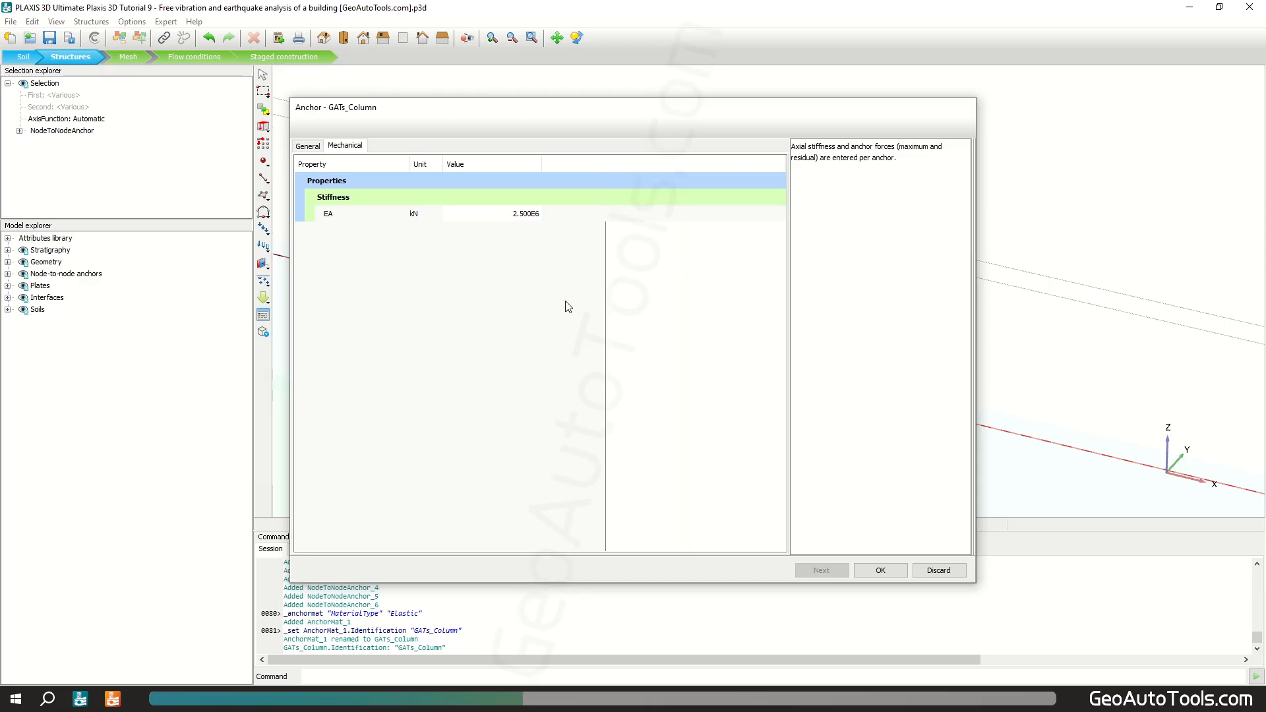
{"action": "left_click", "coordinate": [883, 570]}
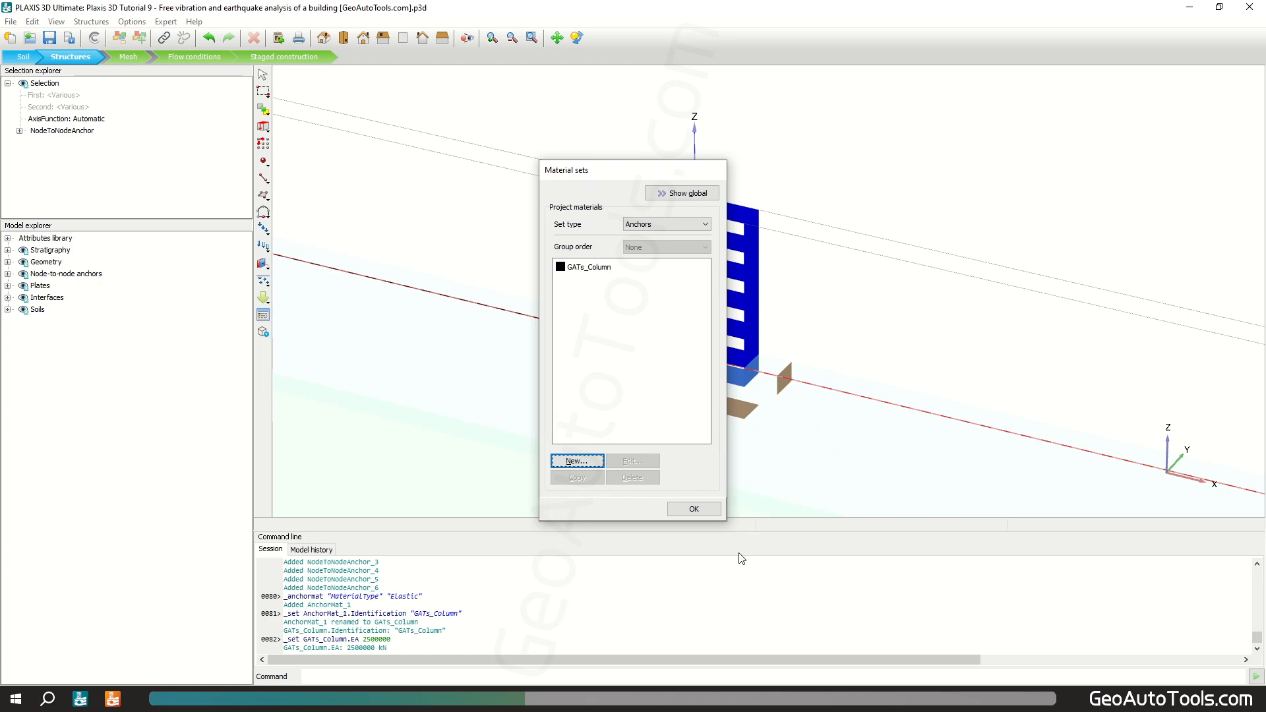
Assign the GATs_Column material to all six column anchors from the basement to the roof and close the material sets
{"action": "left_click_drag", "start_coordinate": [628, 178], "coordinate": [490, 157]}
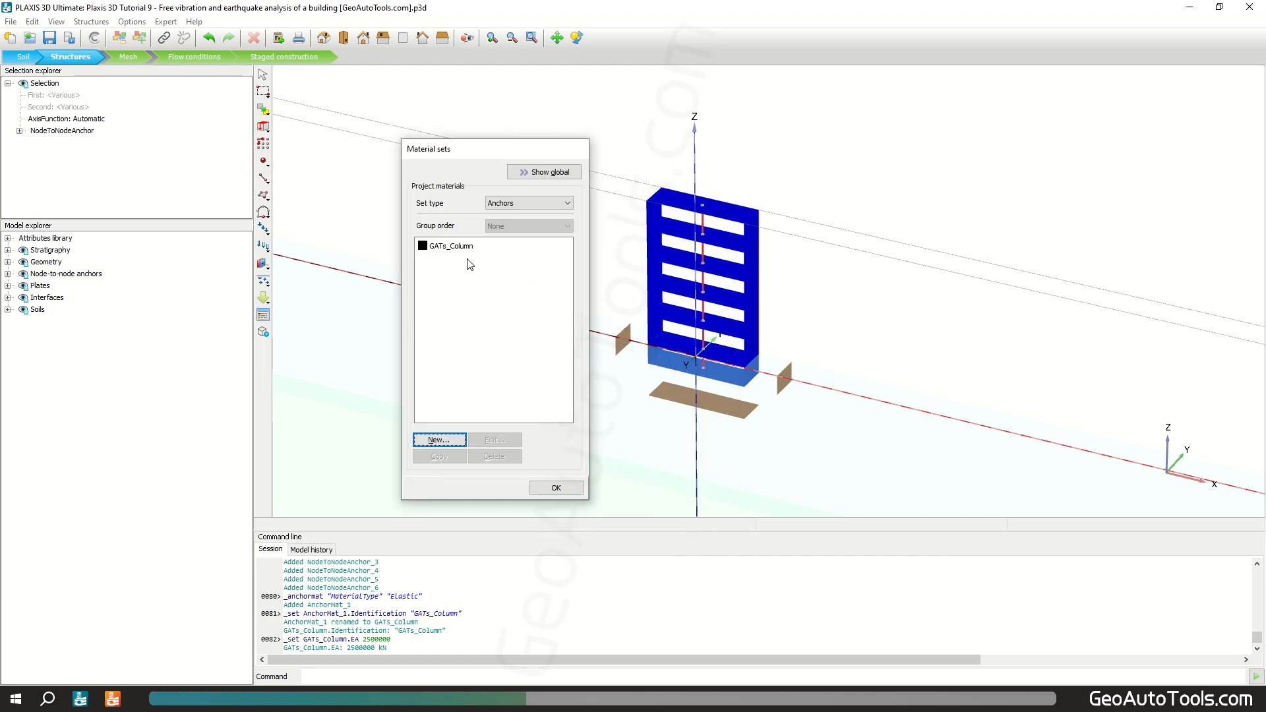
{"action": "left_click", "coordinate": [471, 249]}
{"action": "left_click_drag", "start_coordinate": [710, 367], "coordinate": [704, 368]}
{"action": "left_click_drag", "start_coordinate": [453, 254], "coordinate": [706, 341]}
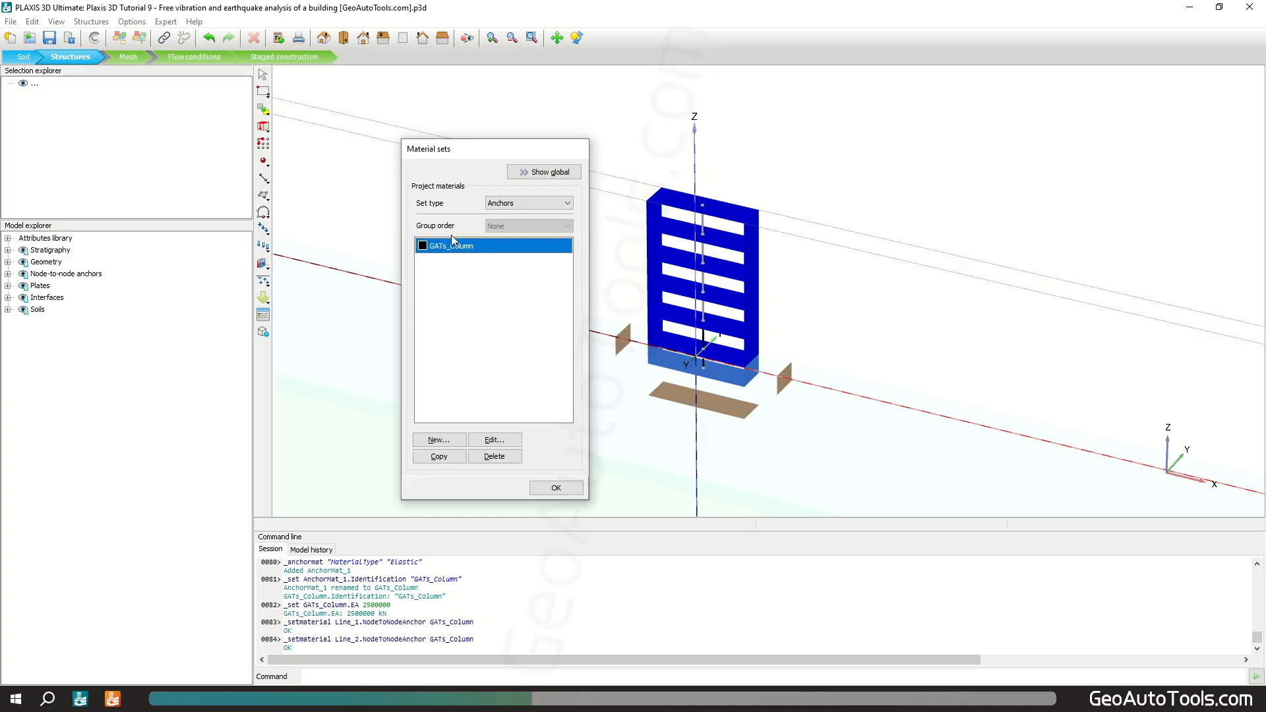
{"action": "left_click_drag", "start_coordinate": [496, 254], "coordinate": [703, 314]}
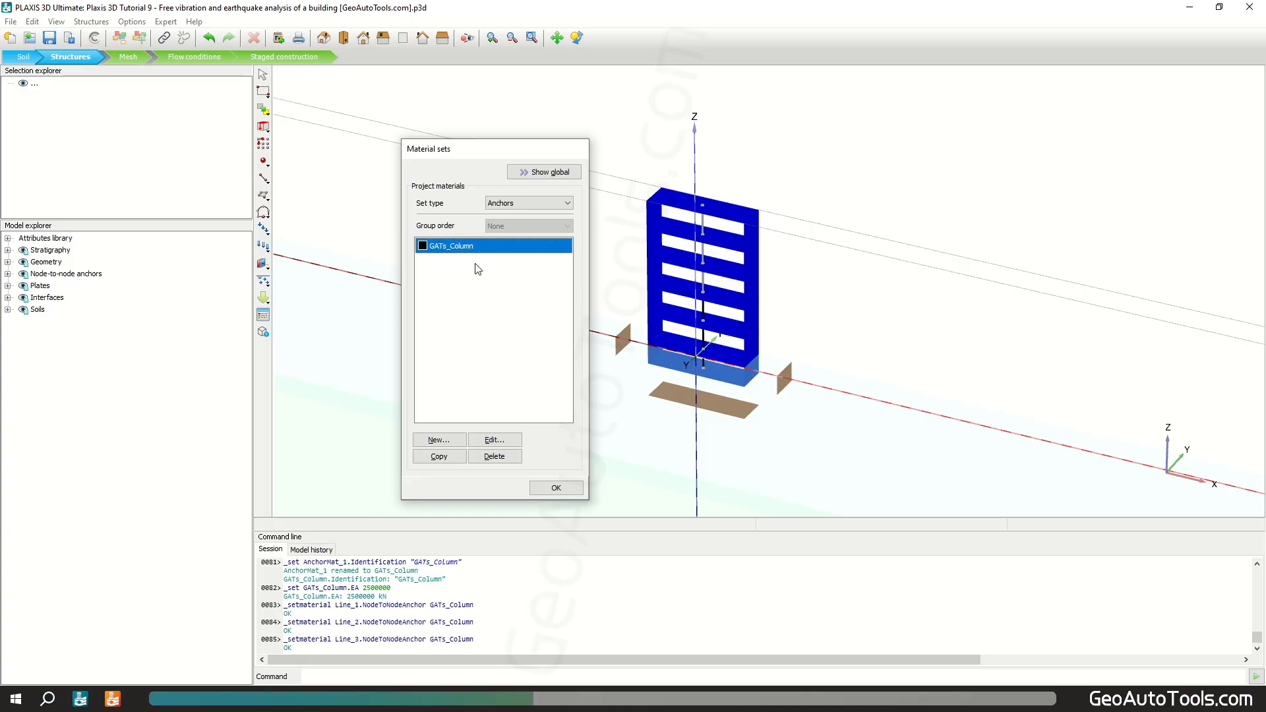
{"action": "left_click_drag", "start_coordinate": [432, 256], "coordinate": [703, 283]}
{"action": "left_click_drag", "start_coordinate": [424, 248], "coordinate": [703, 224]}
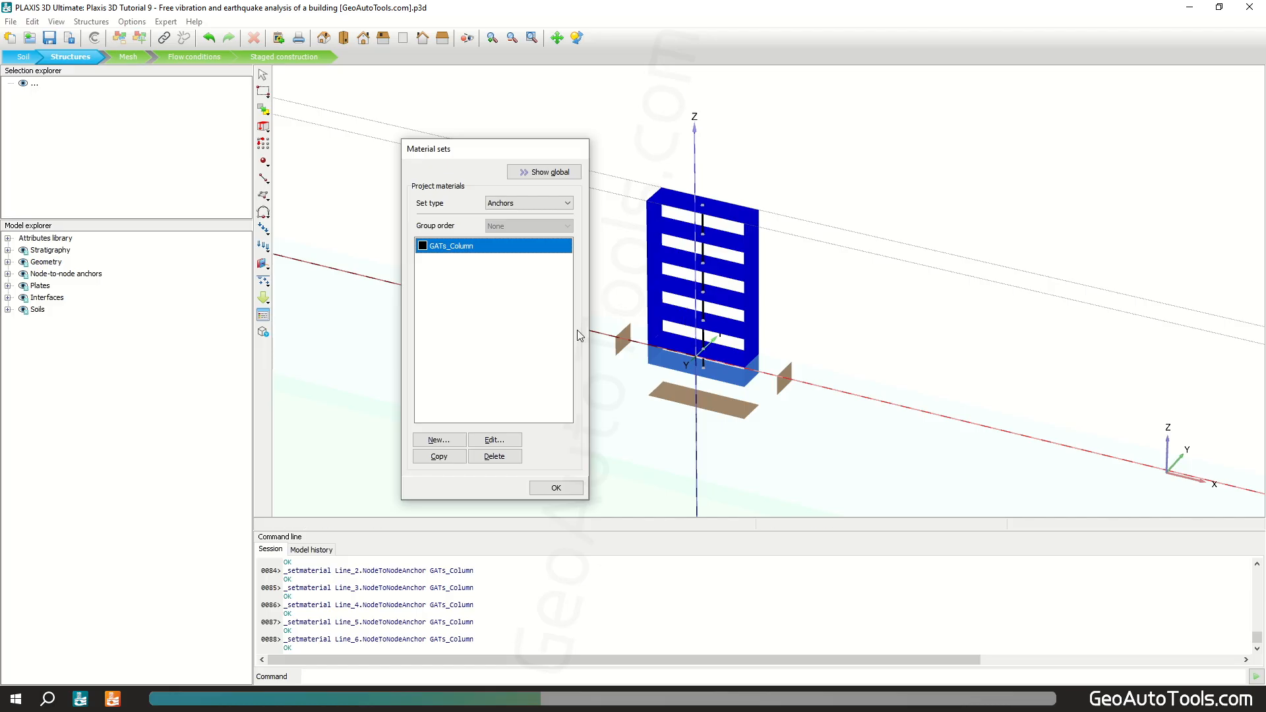
{"action": "left_click", "coordinate": [534, 488]}
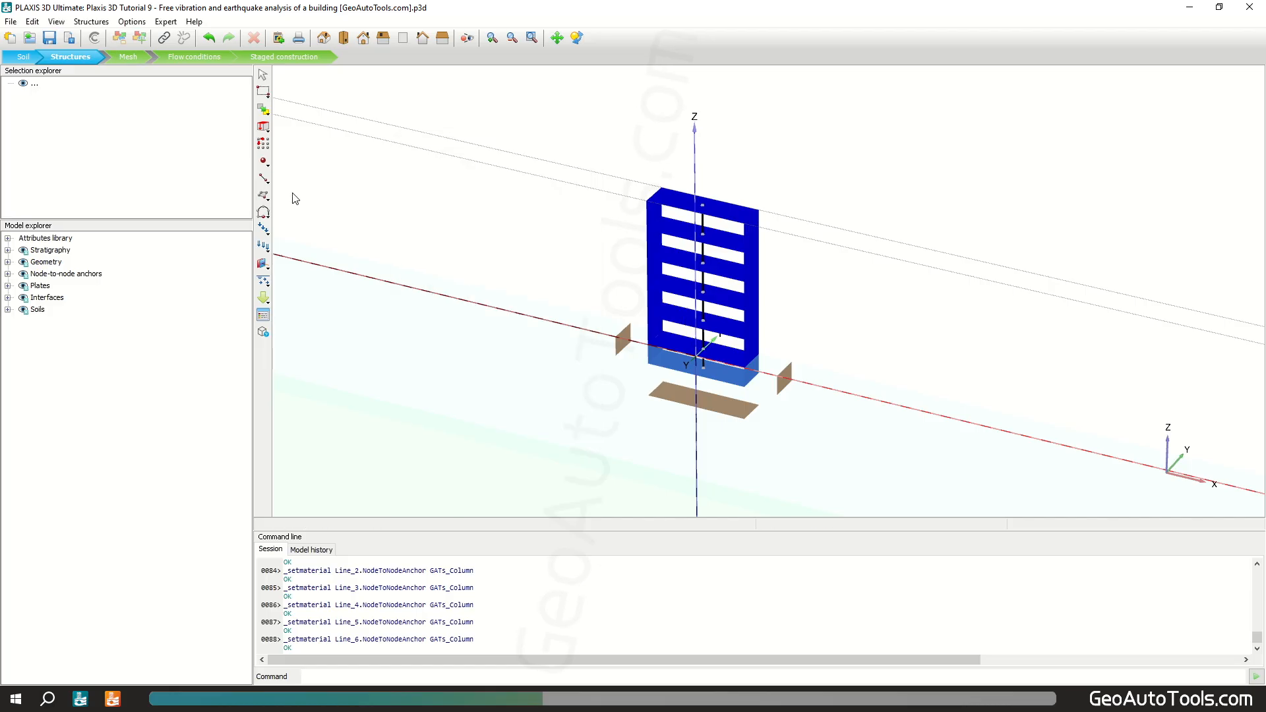
Create a line load along the building's upper edge from (-5, 0, 15) to (-5, 3, 15)
{"action": "left_click", "coordinate": [263, 246]}
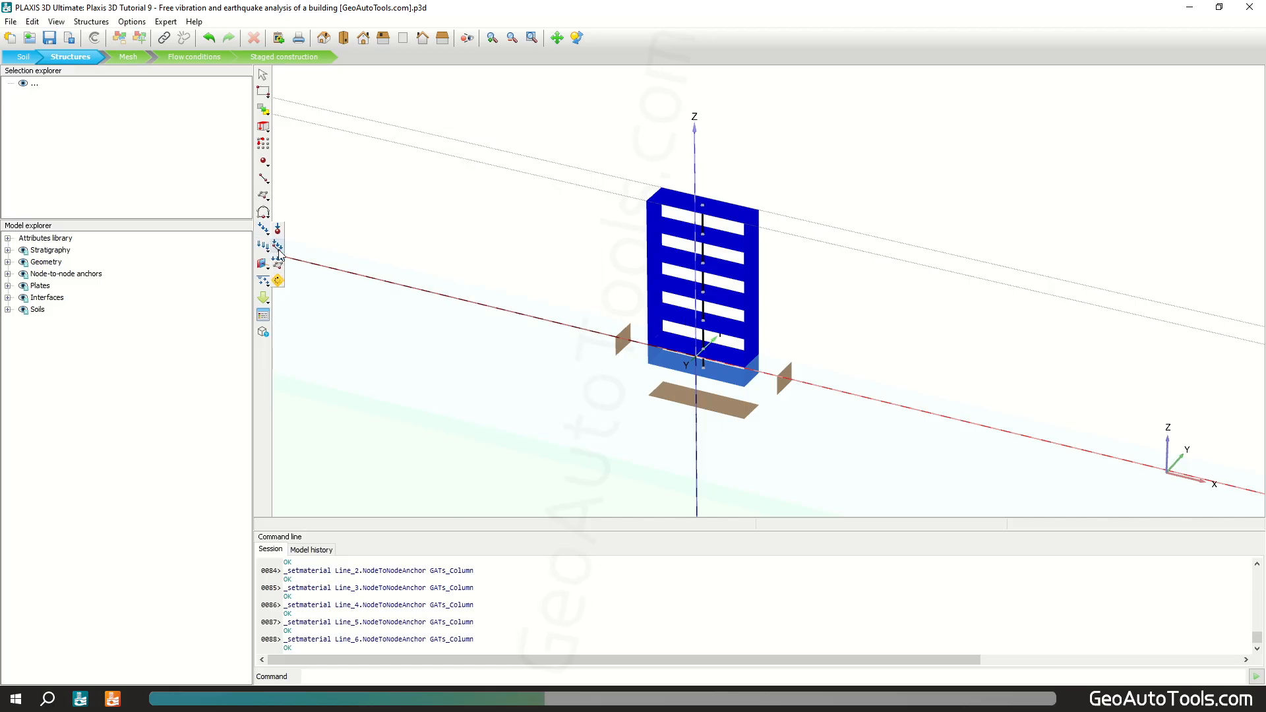
{"action": "left_click", "coordinate": [277, 246]}
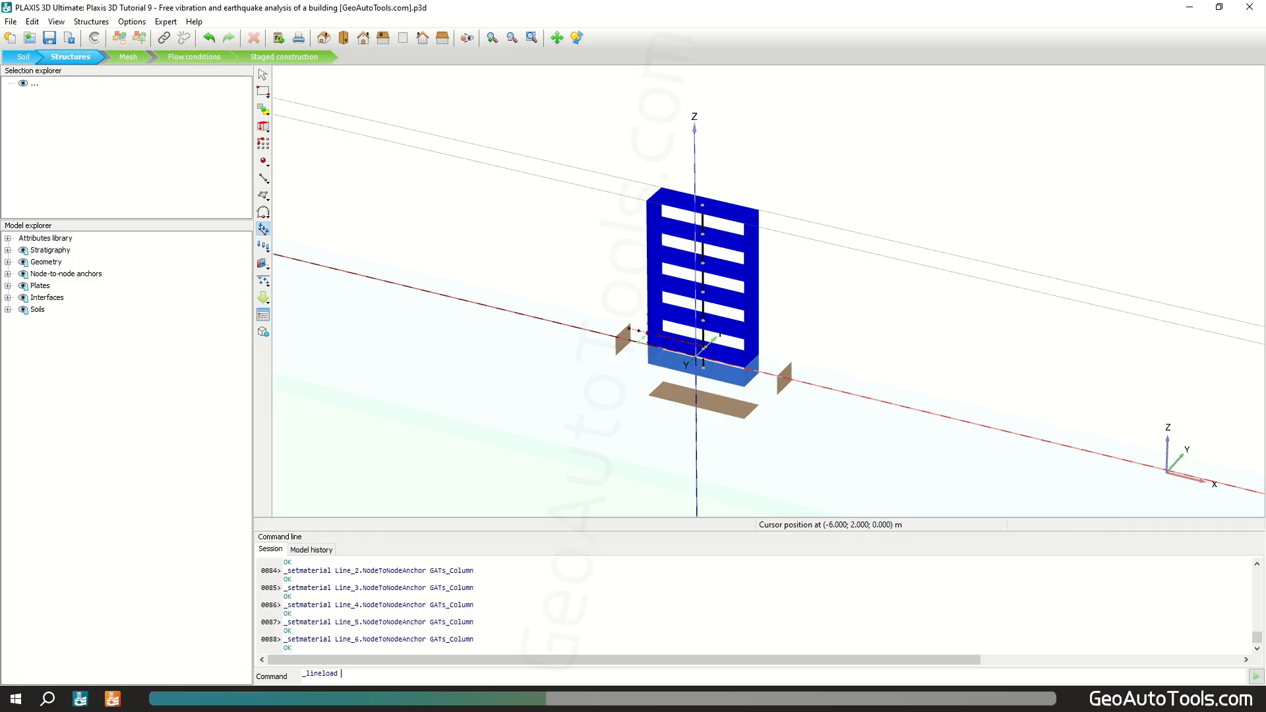
{"action": "left_click", "coordinate": [647, 204]}
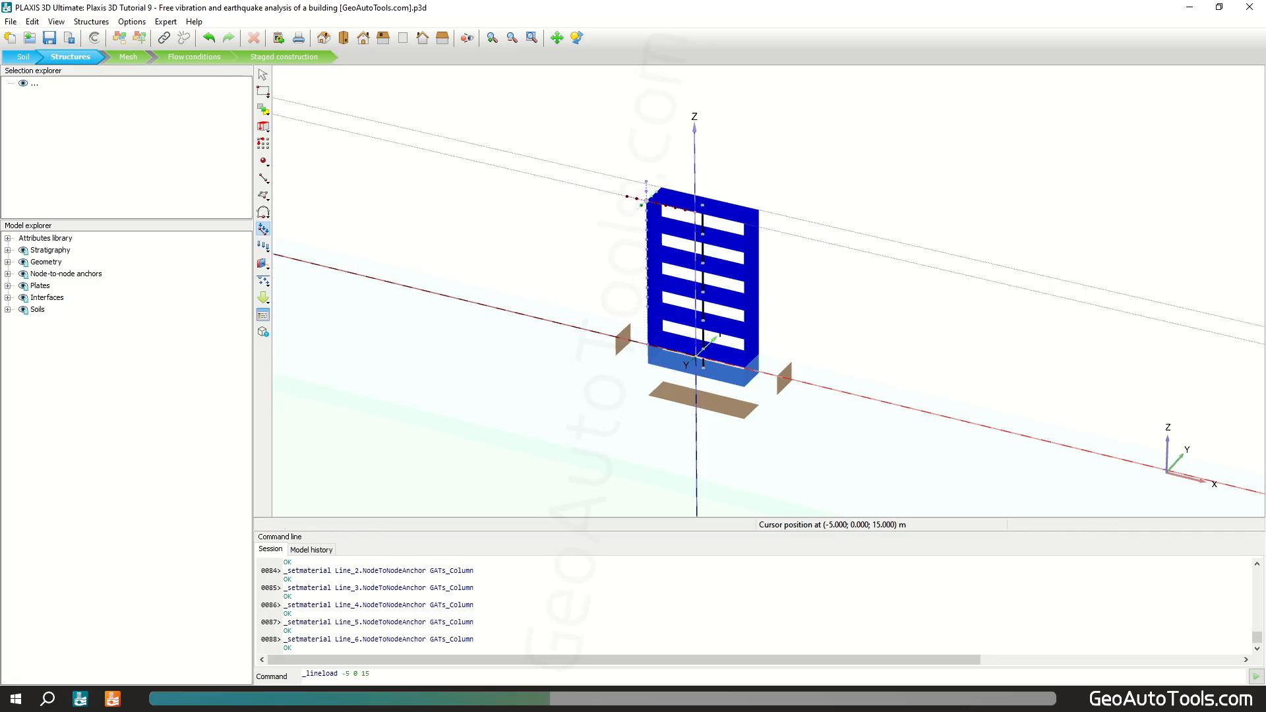
{"action": "left_click", "coordinate": [663, 192]}
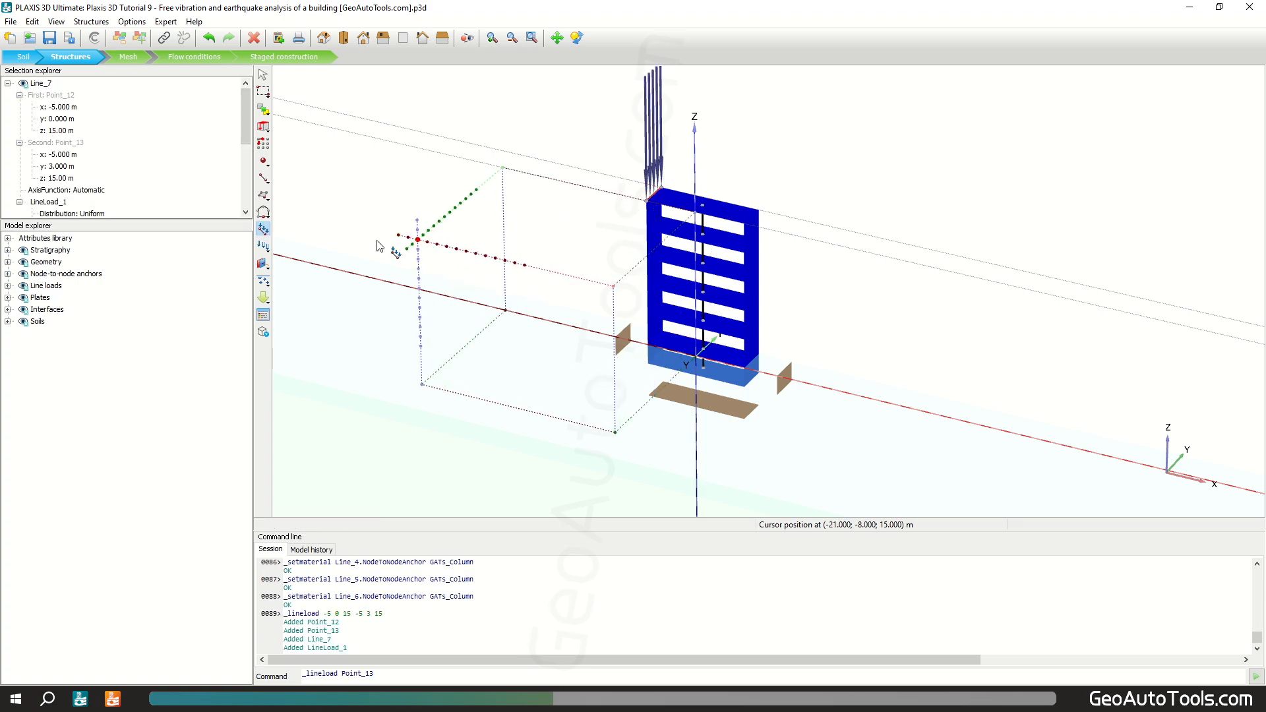
Set the line load's x component to 10 kN/m and its z component to 0, keeping the y component at 0
{"action": "scroll", "coordinate": [95, 193], "scroll_direction": "down", "scroll_amount": 1}
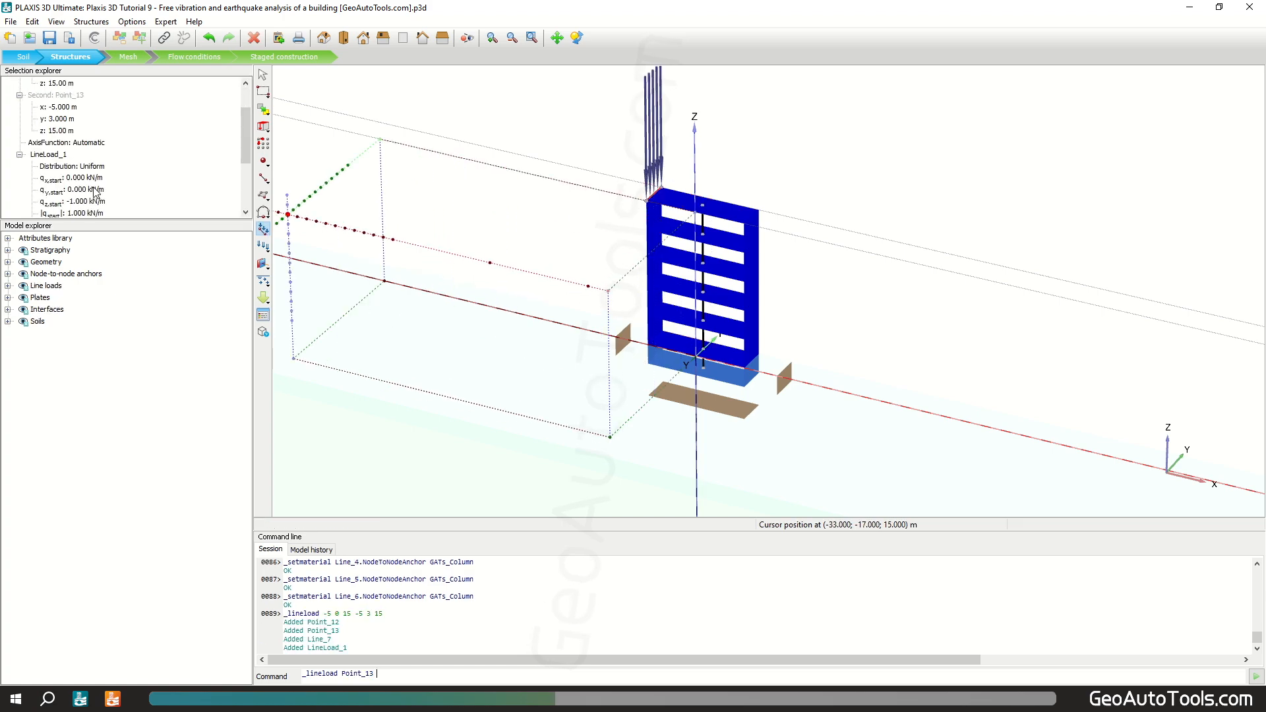
{"action": "left_click", "coordinate": [90, 179]}
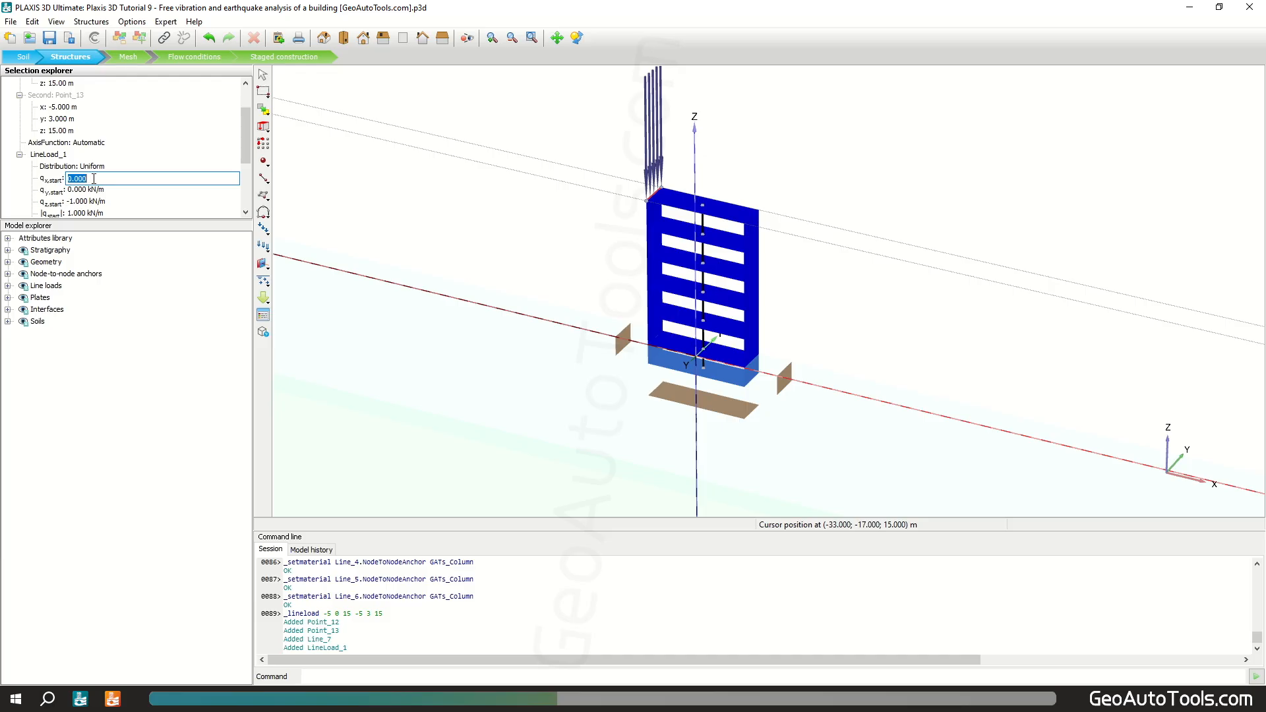
{"action": "key", "text": "Return"}
{"action": "left_click", "coordinate": [86, 191]}
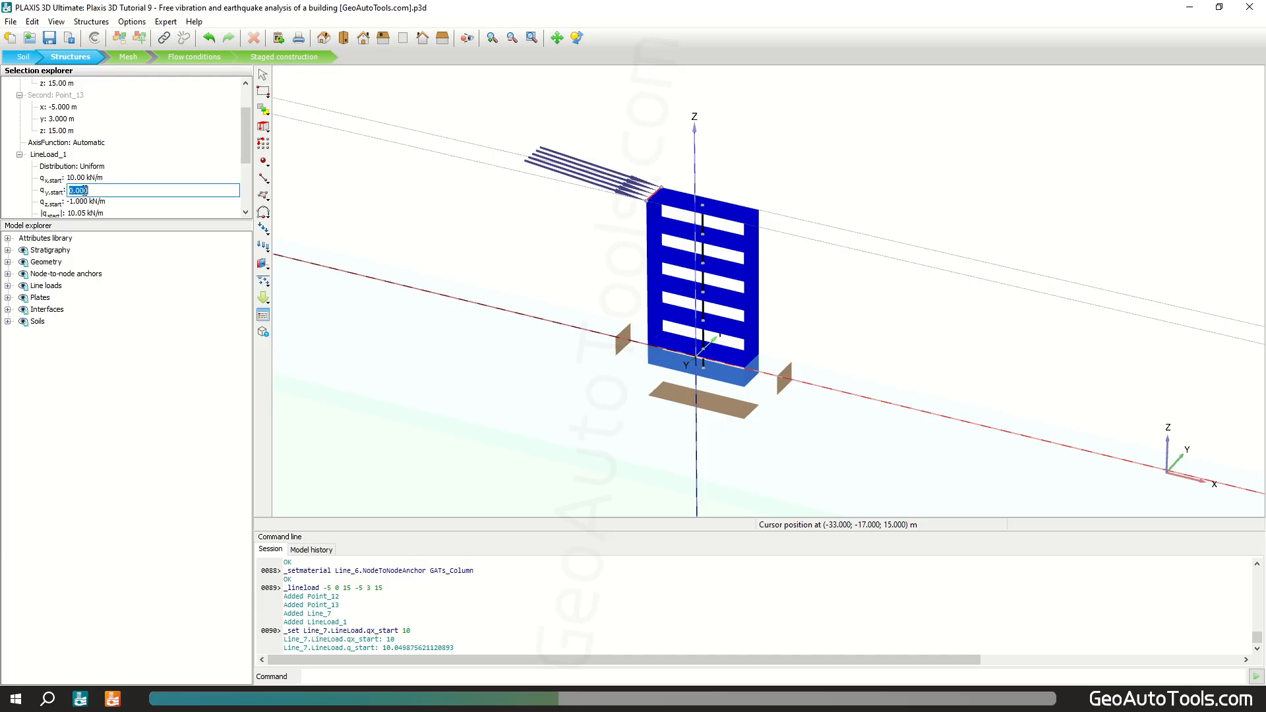
{"action": "key", "text": "Return"}
{"action": "left_click", "coordinate": [84, 202]}
{"action": "type", "text": "0"}
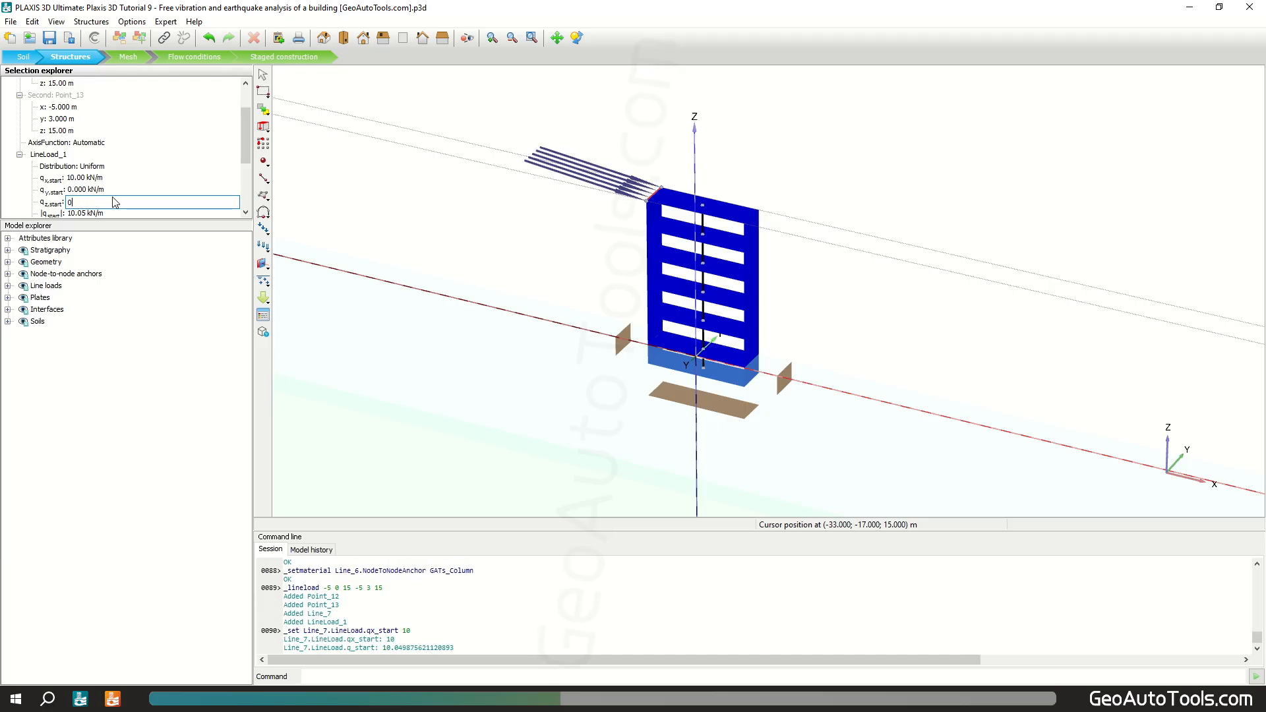
{"action": "key", "text": "Return"}
Create a surface displacement at the model base through (-80, 0, -40), (80, 0, -40), (80, 3, -40) and (-80, 3, -40)
{"action": "left_click", "coordinate": [265, 246]}
{"action": "left_click", "coordinate": [287, 290]}
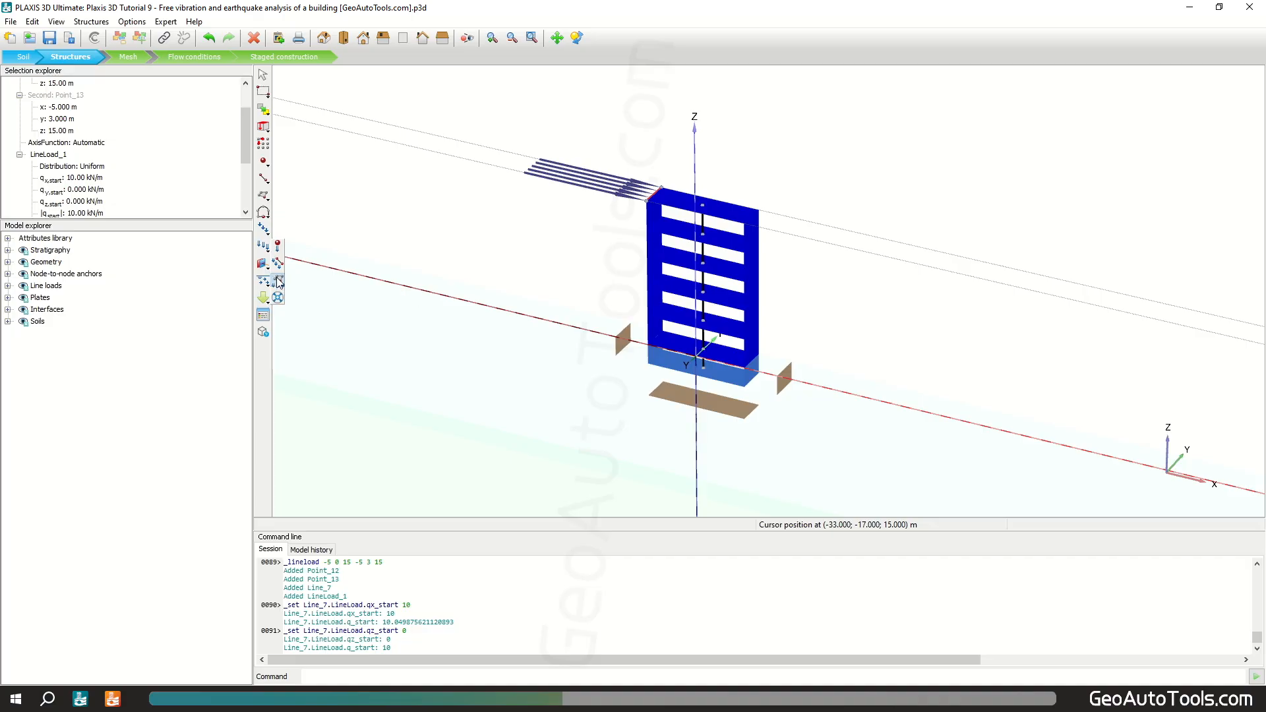
{"action": "scroll", "coordinate": [609, 328], "scroll_direction": "down", "scroll_amount": 4}
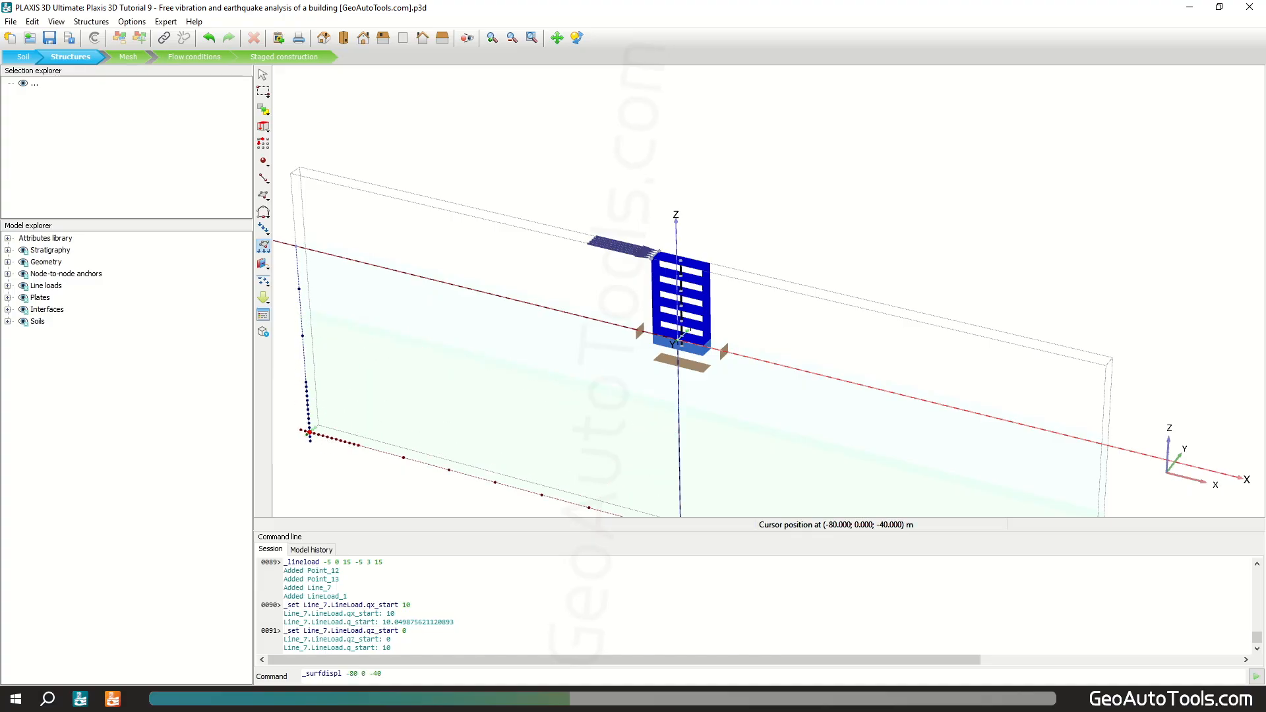
{"action": "scroll", "coordinate": [442, 352], "scroll_direction": "down", "scroll_amount": 3}
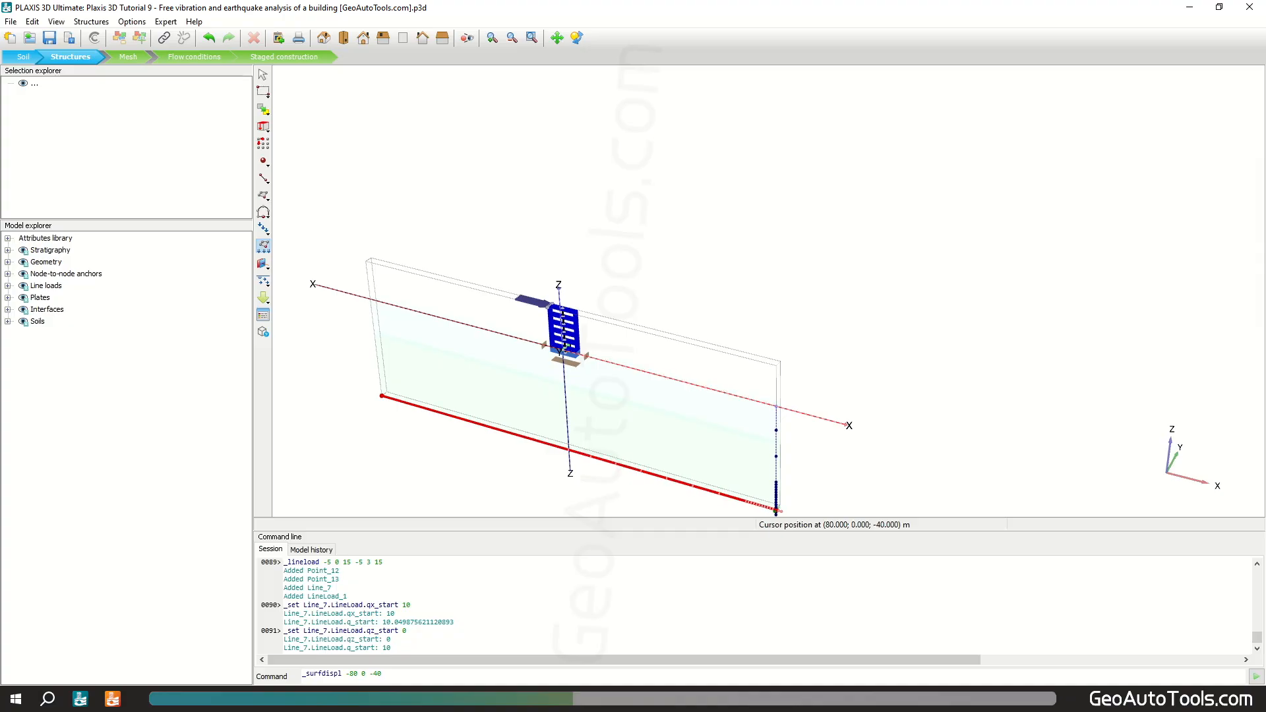
{"action": "left_click", "coordinate": [777, 514]}
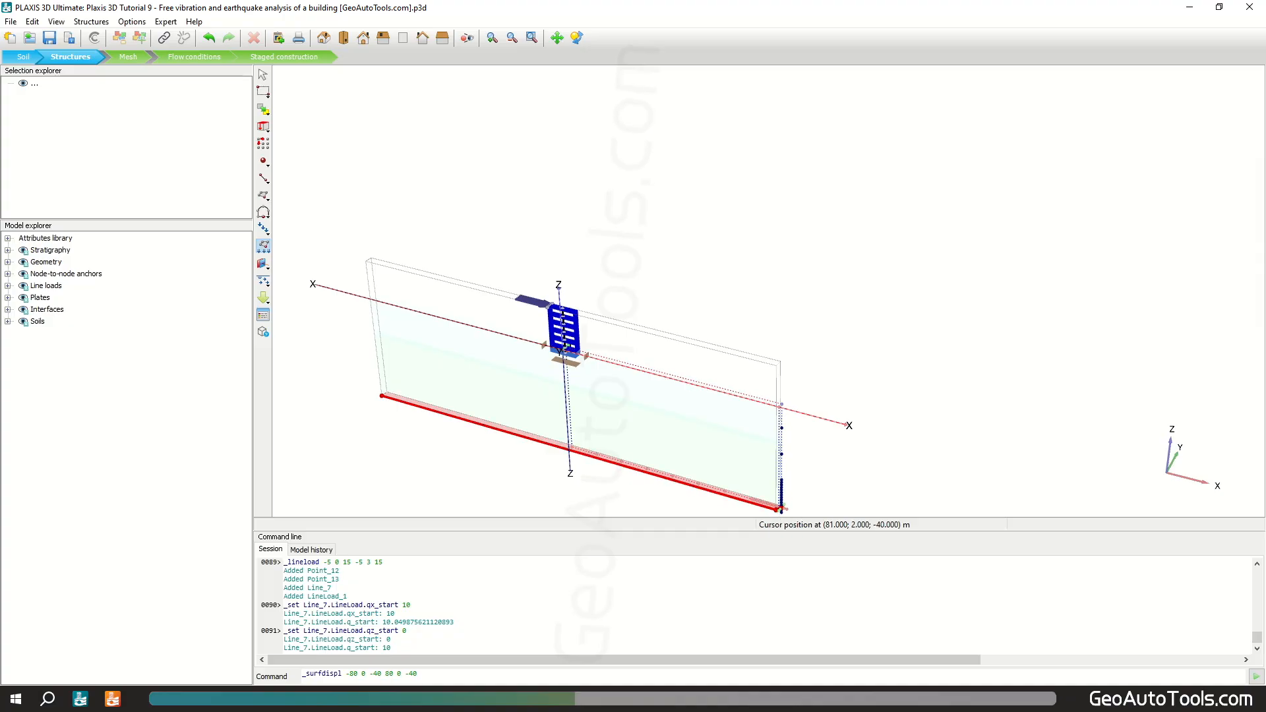
{"action": "left_click", "coordinate": [780, 508]}
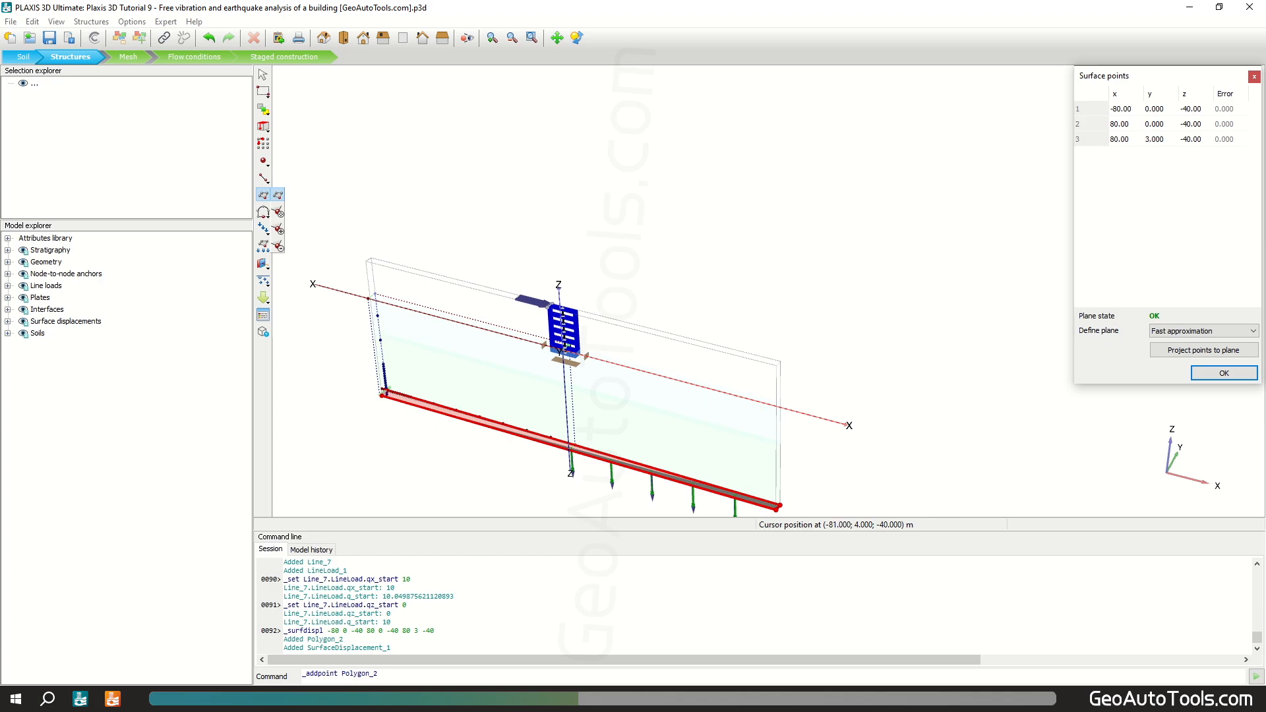
{"action": "left_click", "coordinate": [387, 395]}
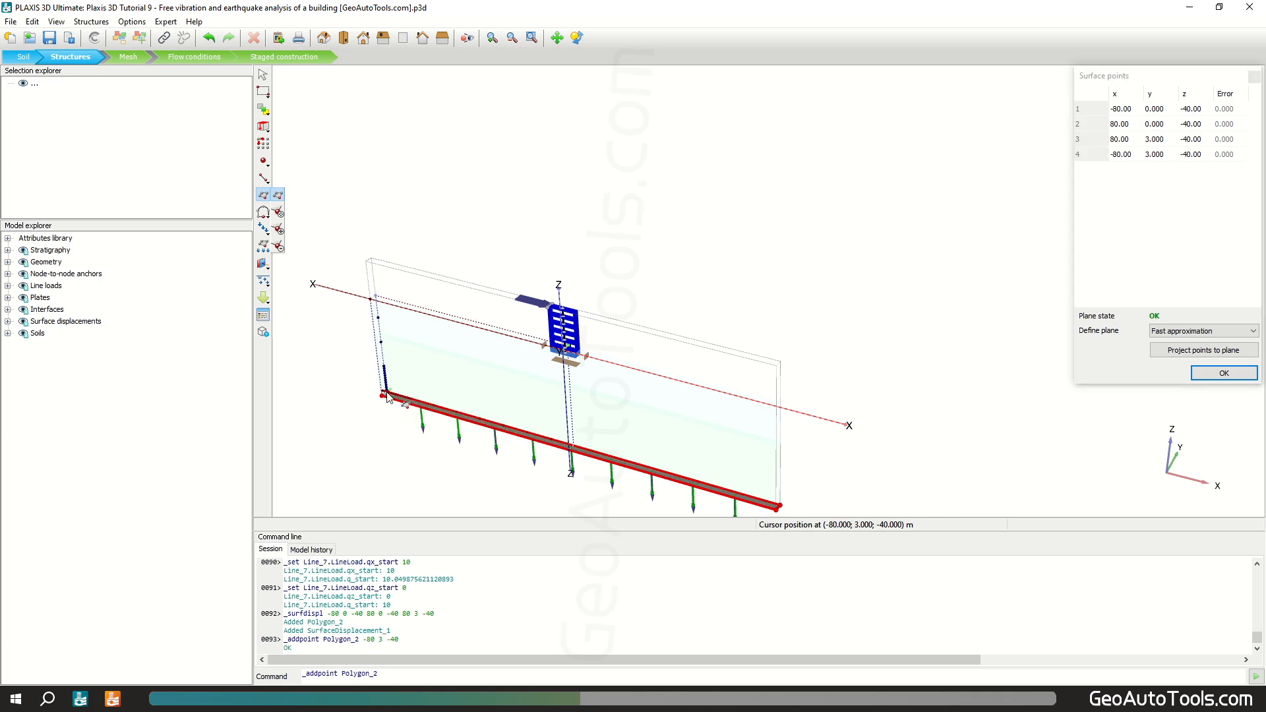
{"action": "right_click", "coordinate": [395, 398]}
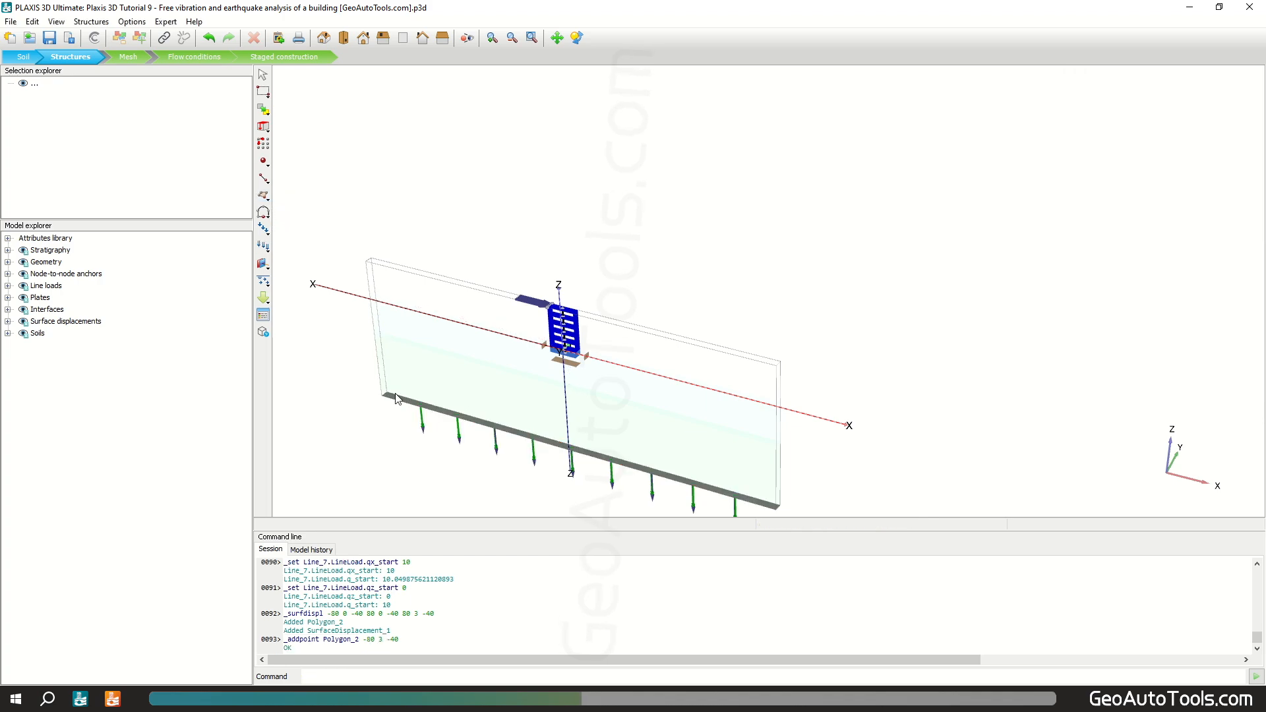
Set the base surface displacement's x direction to Prescribed with a ux of 1 m
{"action": "left_click", "coordinate": [436, 414]}
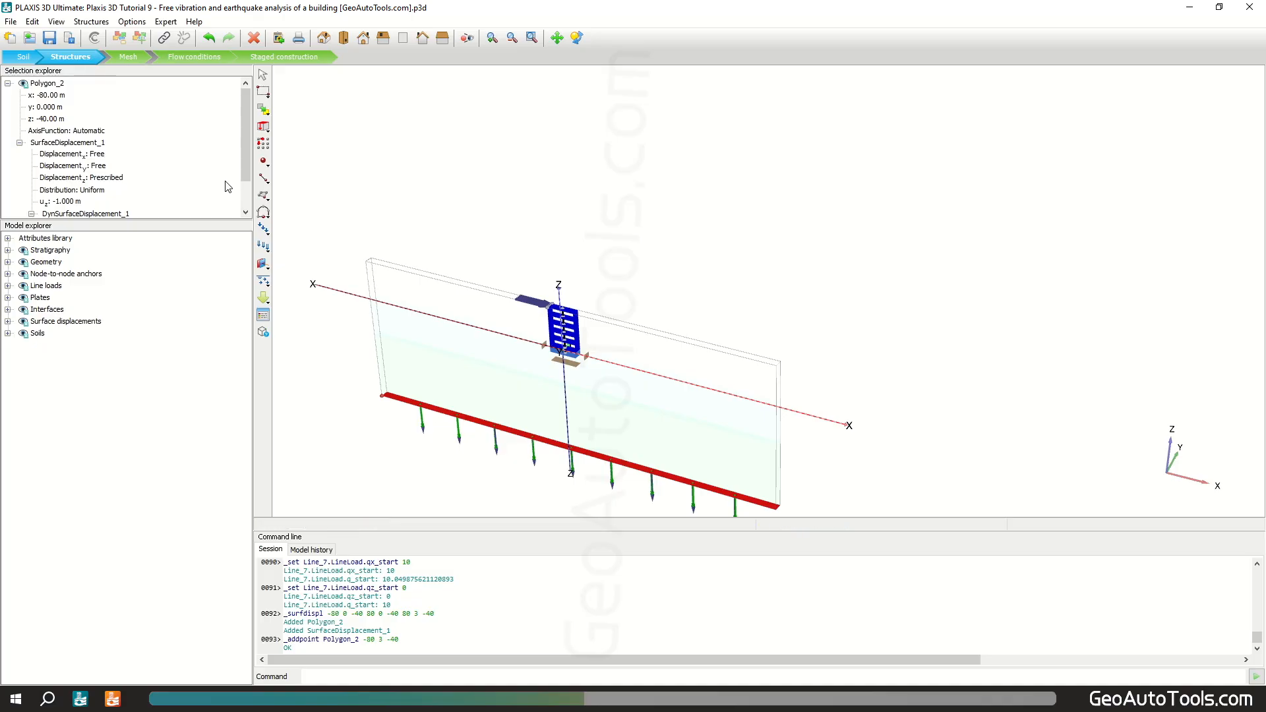
{"action": "scroll", "coordinate": [246, 152], "scroll_direction": "down", "scroll_amount": 1}
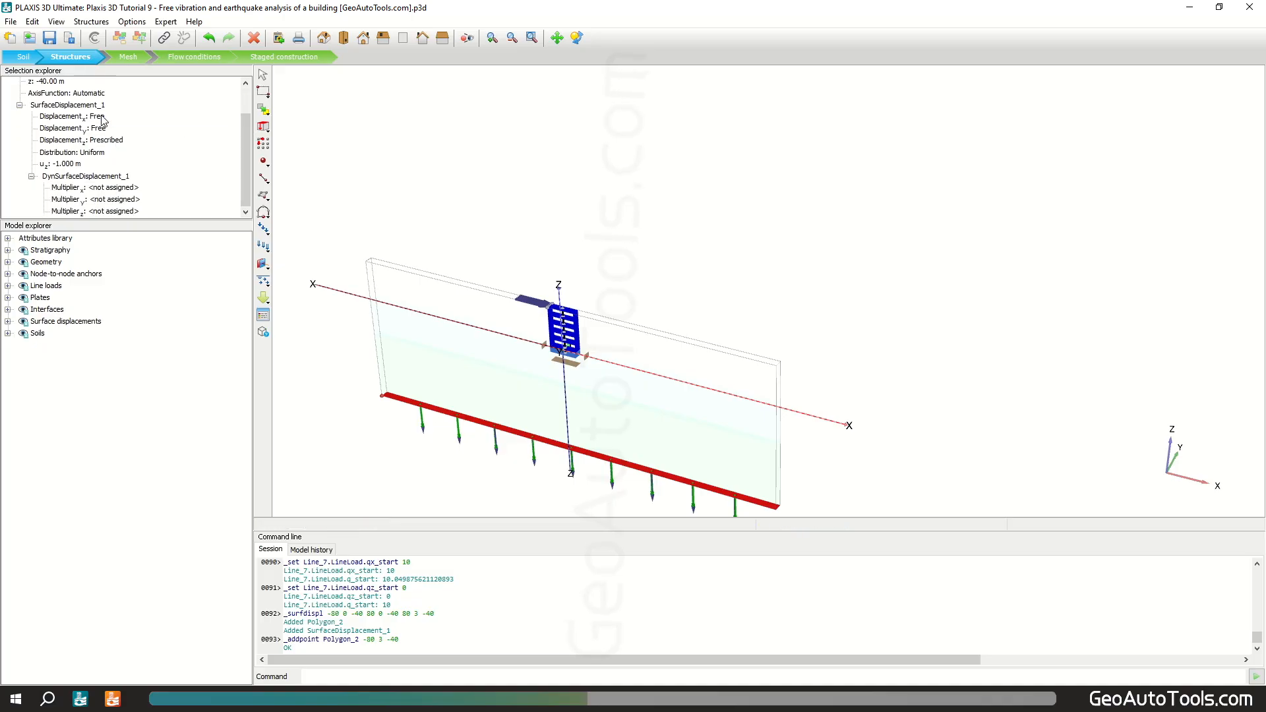
{"action": "left_click", "coordinate": [102, 121]}
{"action": "left_click", "coordinate": [109, 121]}
{"action": "left_click", "coordinate": [126, 153]}
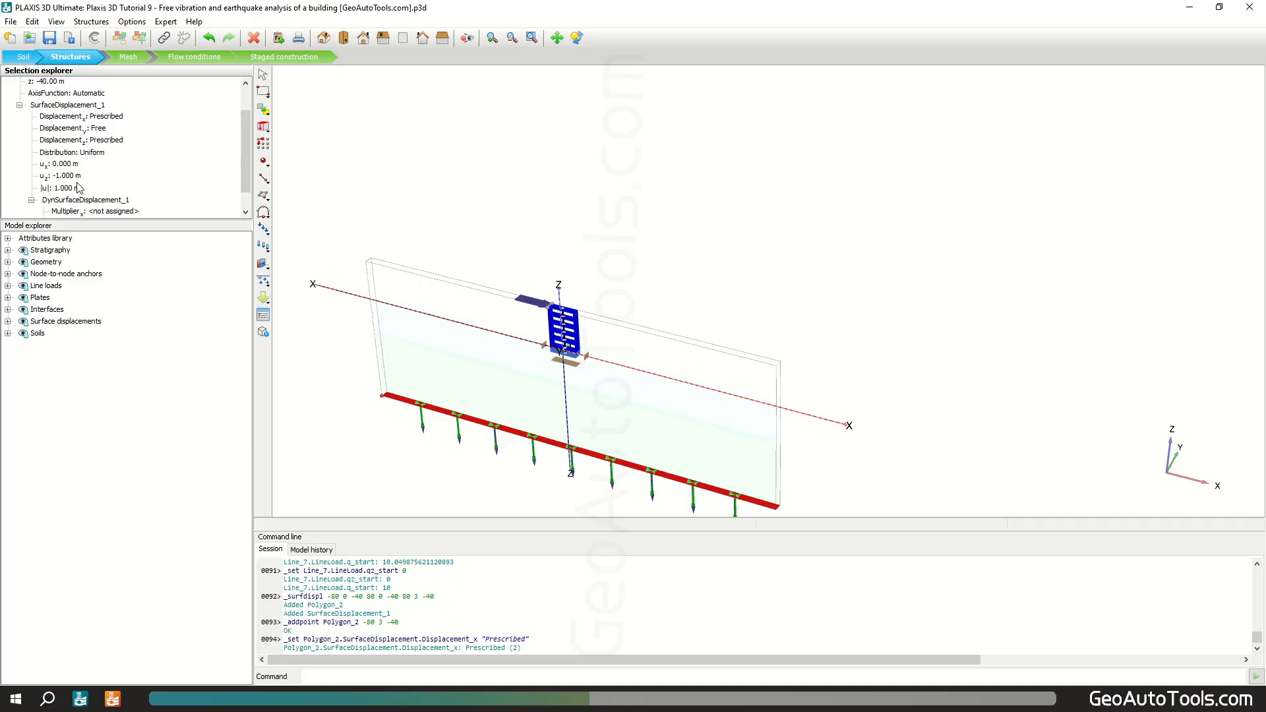
{"action": "left_click", "coordinate": [70, 165]}
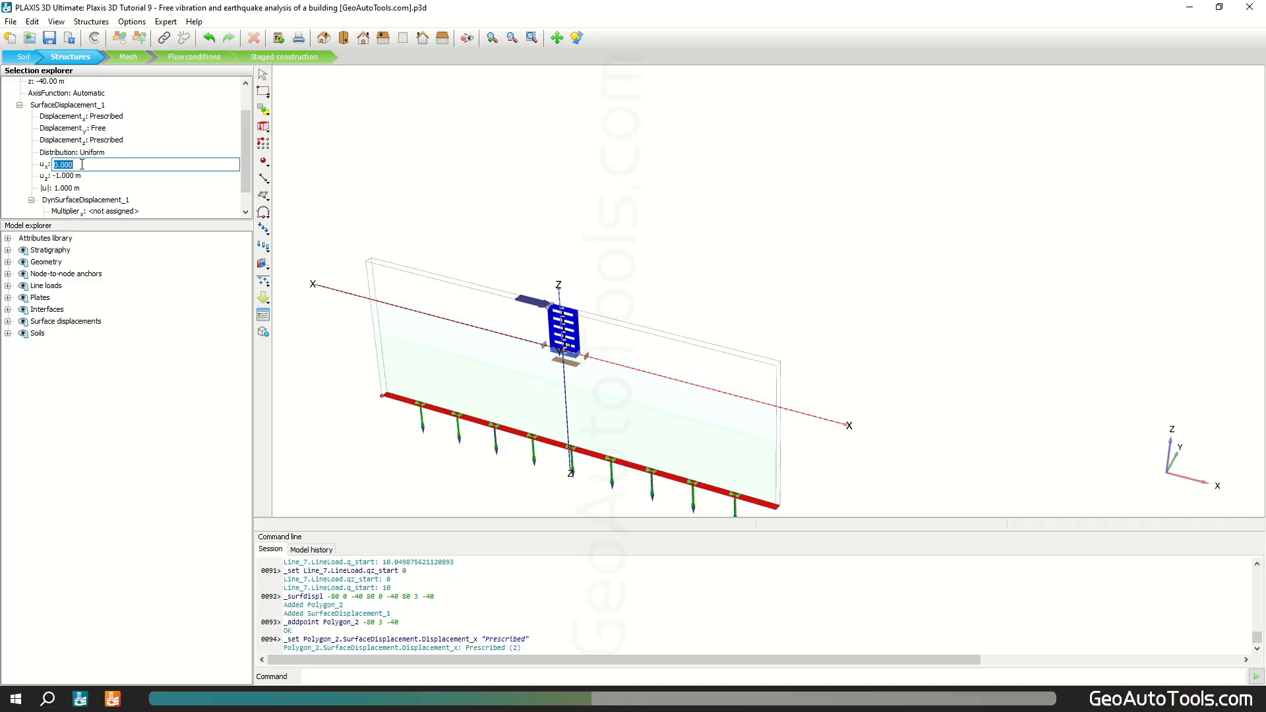
Set the base surface displacement's y and z directions to Fixed
{"action": "left_click", "coordinate": [100, 132]}
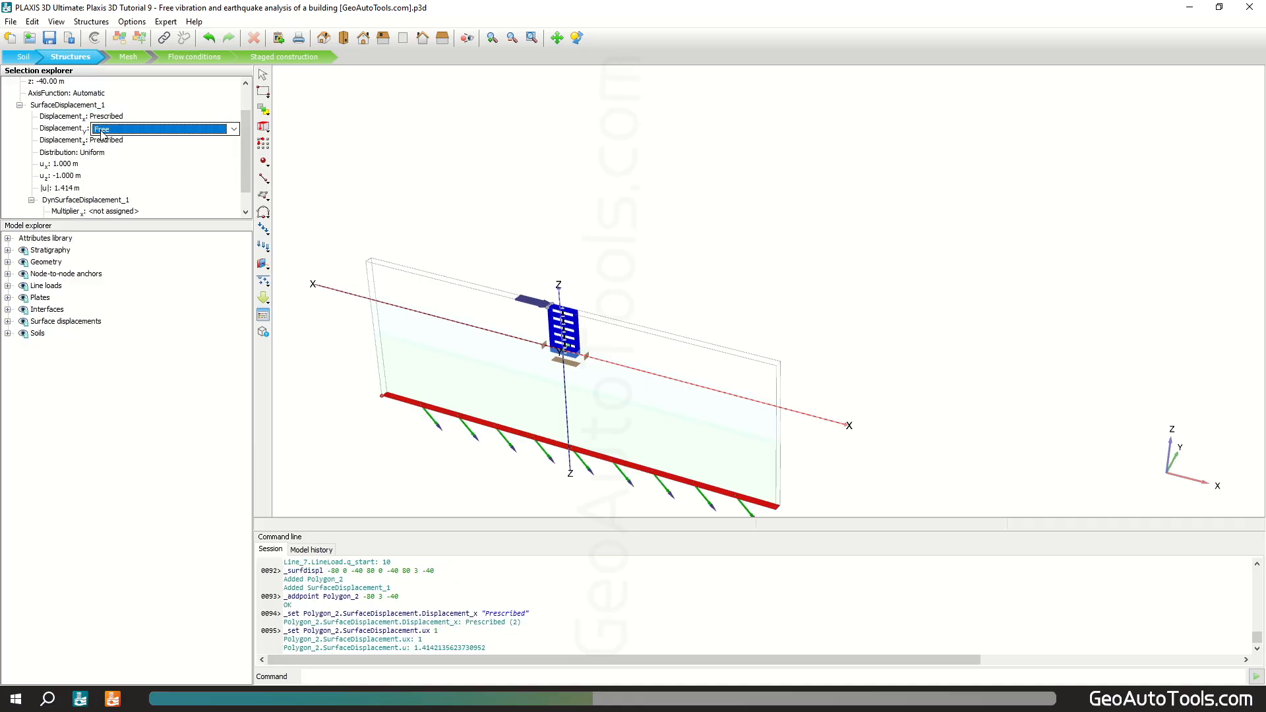
{"action": "left_click", "coordinate": [105, 129]}
{"action": "left_click", "coordinate": [113, 146]}
{"action": "left_click", "coordinate": [114, 140]}
{"action": "left_click", "coordinate": [114, 141]}
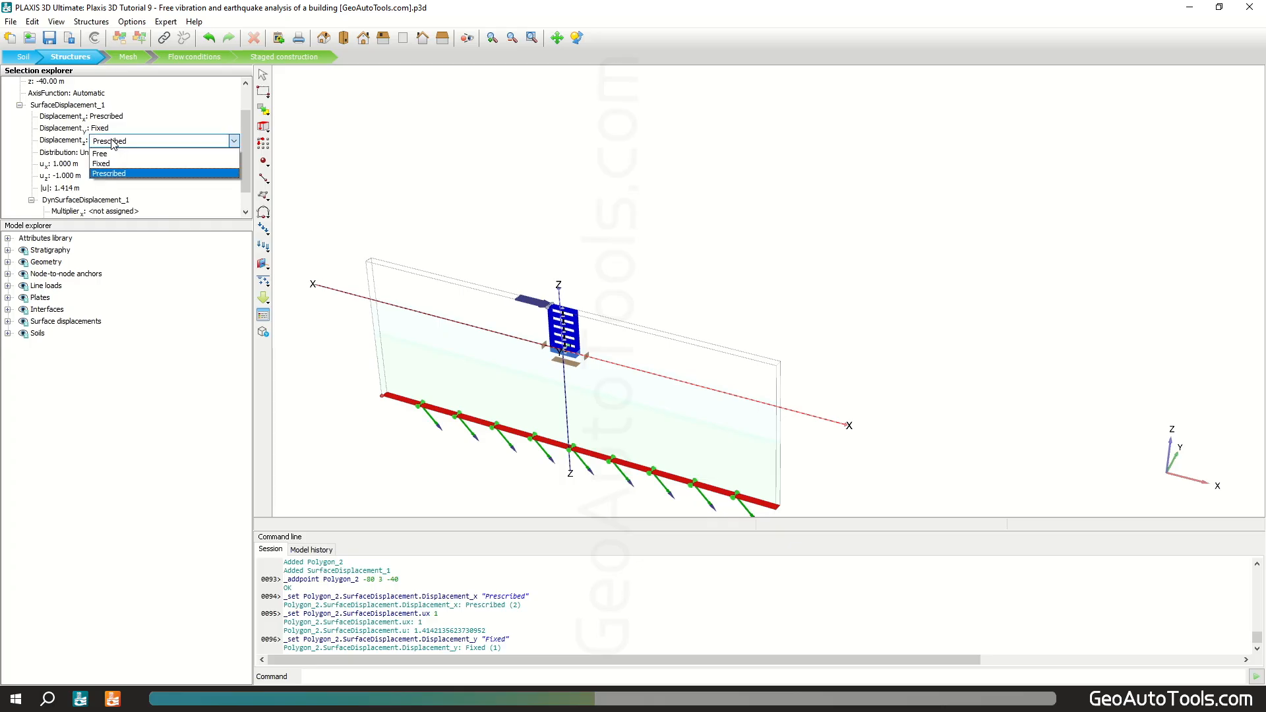
{"action": "left_click", "coordinate": [113, 163]}
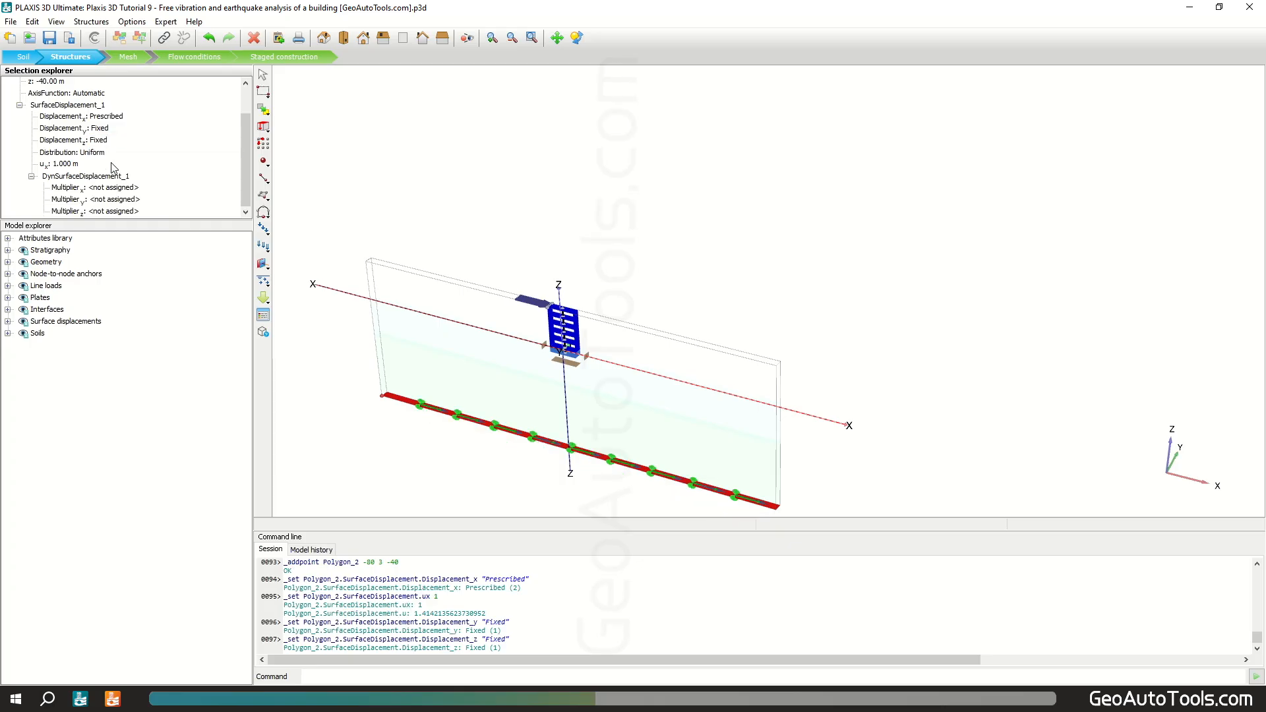
Add a displacement multiplier to the dynamic multipliers and set its signal to Table
{"action": "left_click", "coordinate": [8, 238]}
{"action": "right_click", "coordinate": [77, 250]}
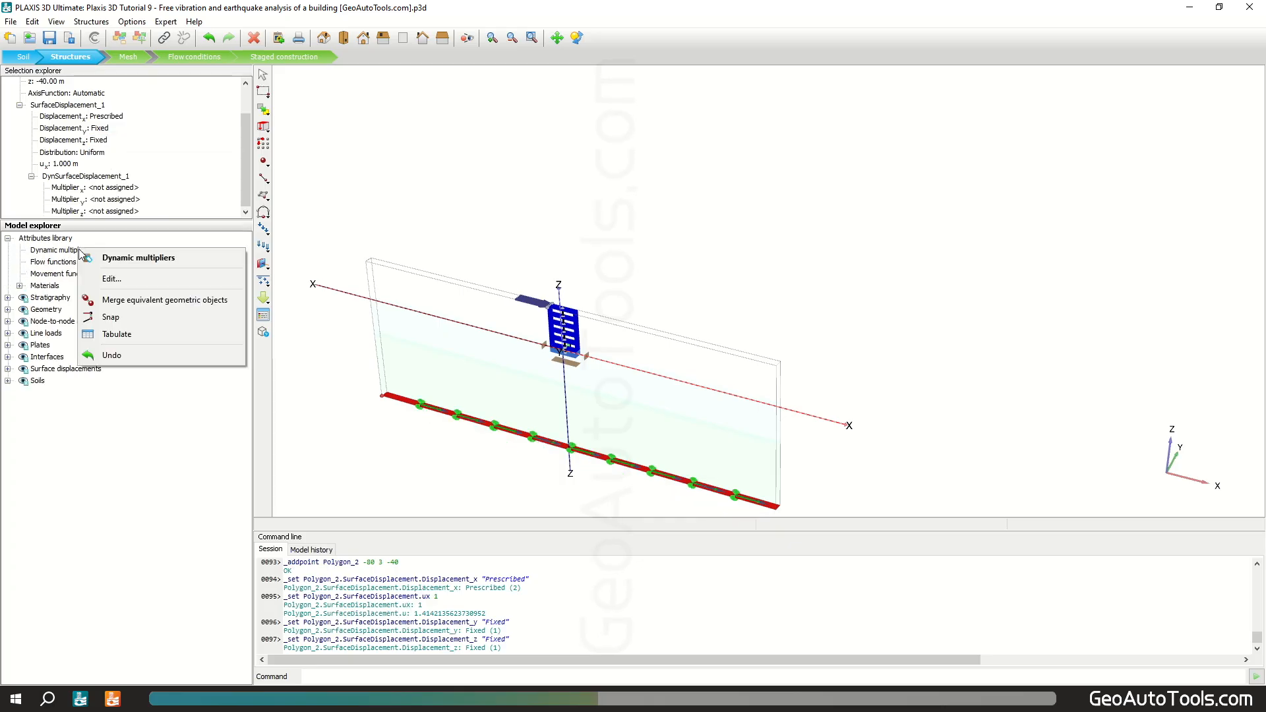
{"action": "left_click", "coordinate": [189, 282]}
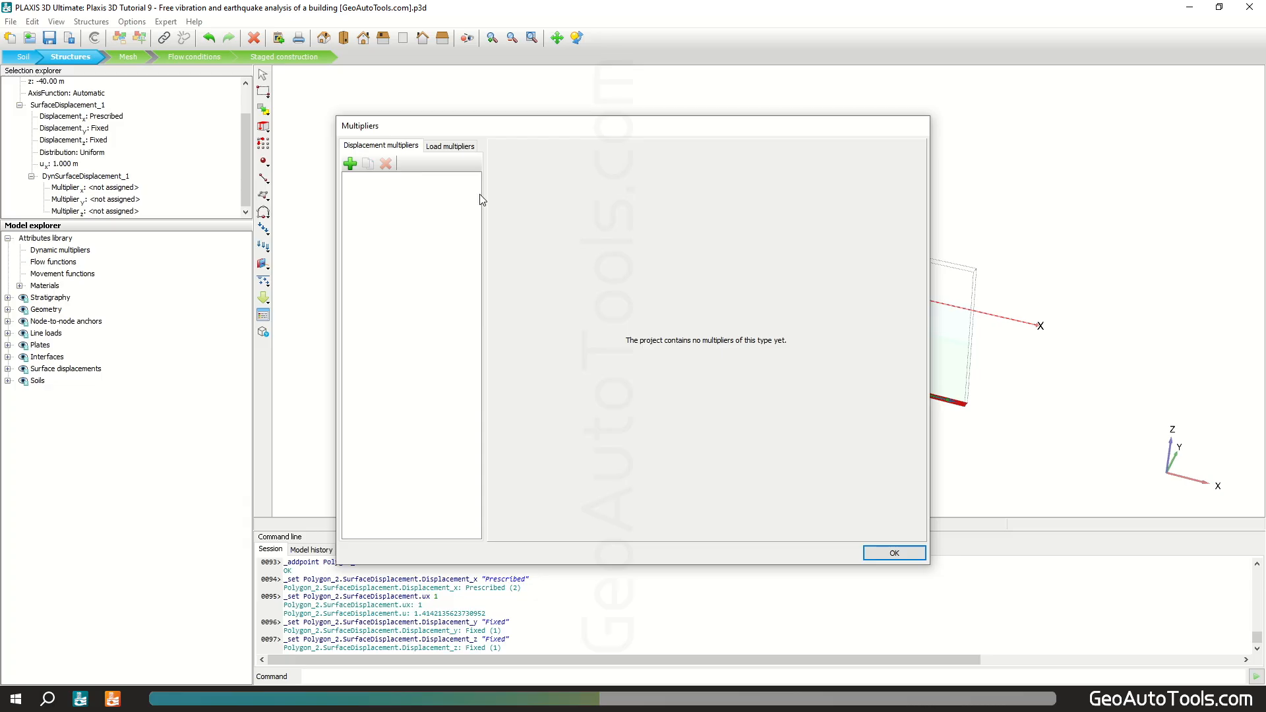
{"action": "left_click", "coordinate": [350, 164]}
{"action": "left_click", "coordinate": [653, 176]}
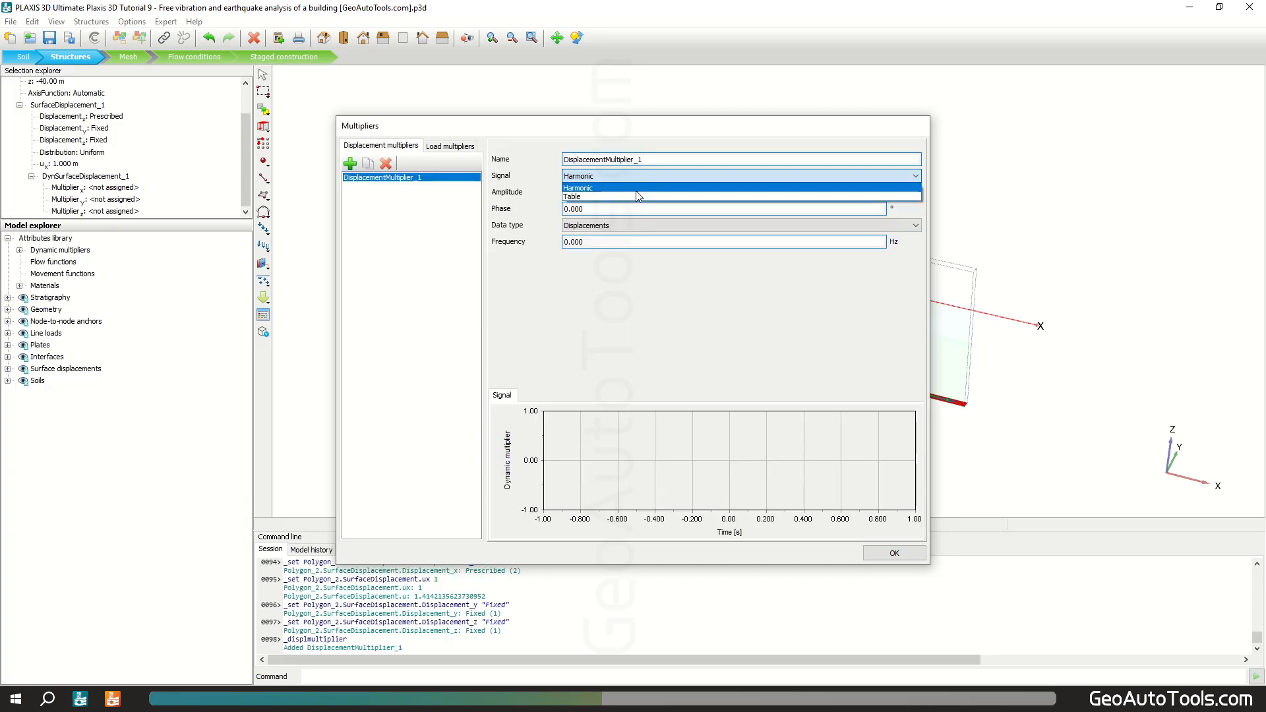
{"action": "left_click", "coordinate": [639, 197]}
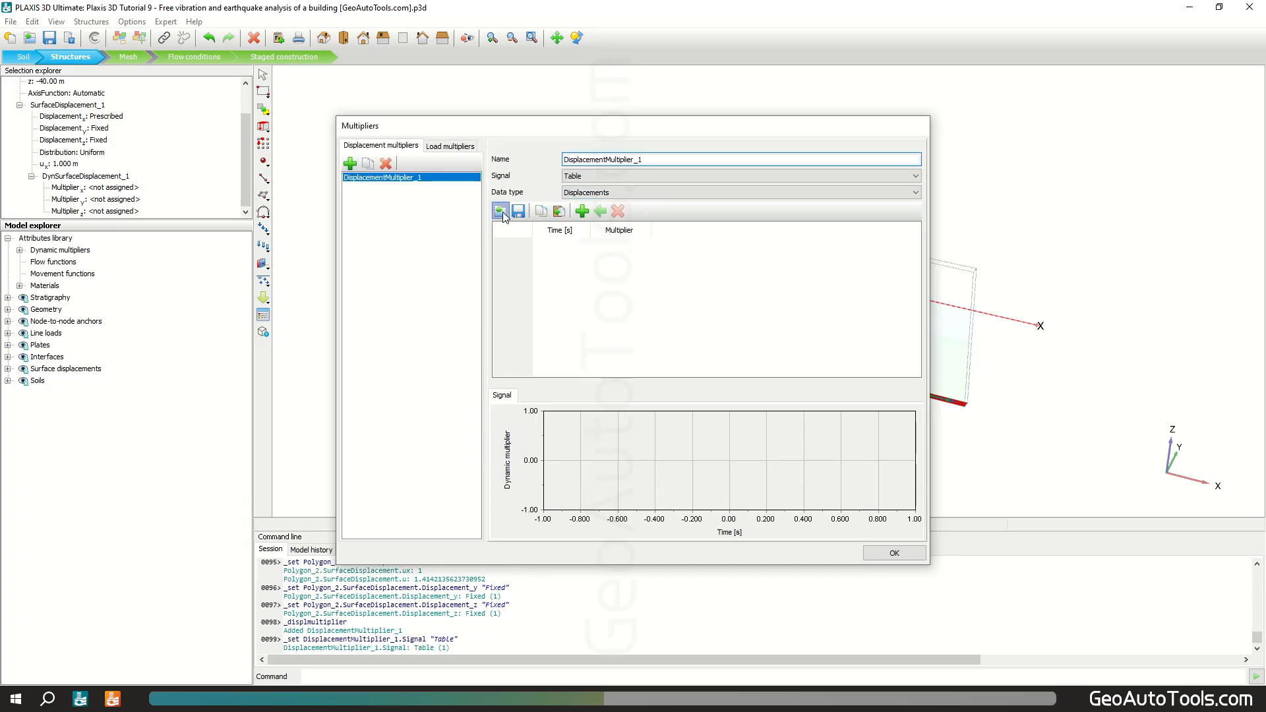
Import the earthquake record file into the displacement multiplier's table using the Strong motion CD-ROM files parsing method
{"action": "left_click", "coordinate": [500, 211]}
{"action": "double_click", "coordinate": [500, 231]}
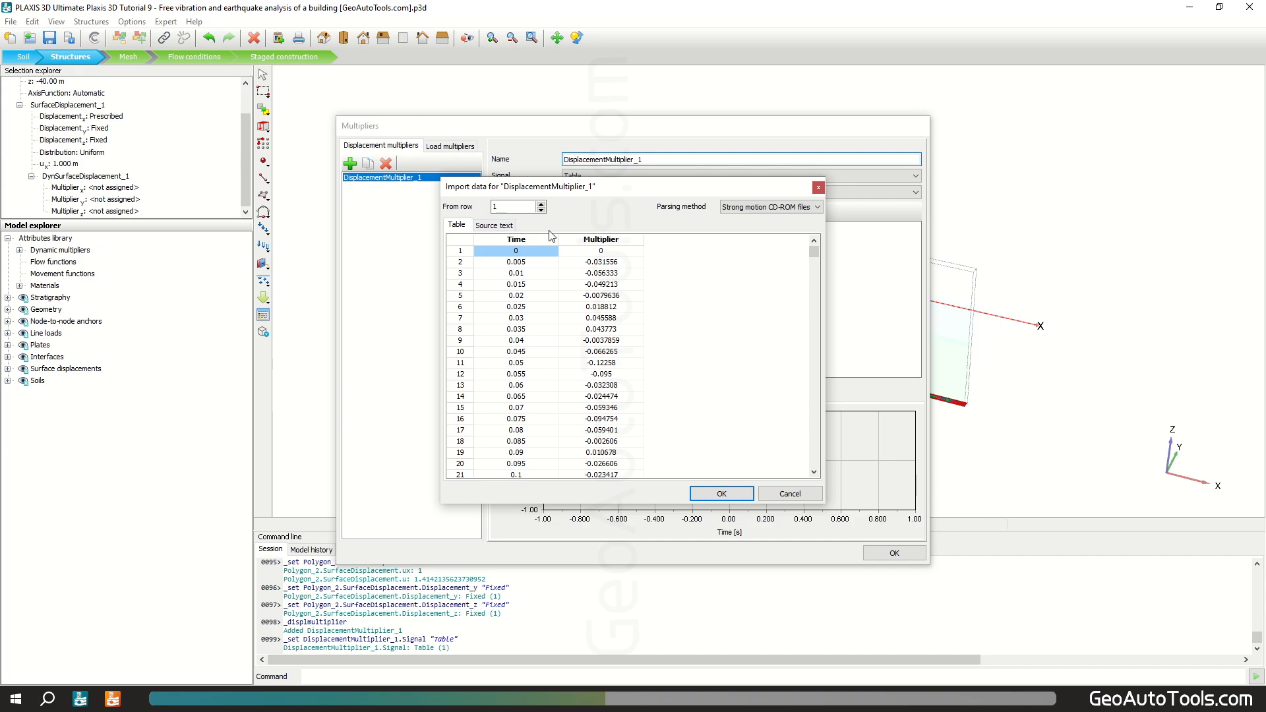
{"action": "left_click", "coordinate": [722, 494]}
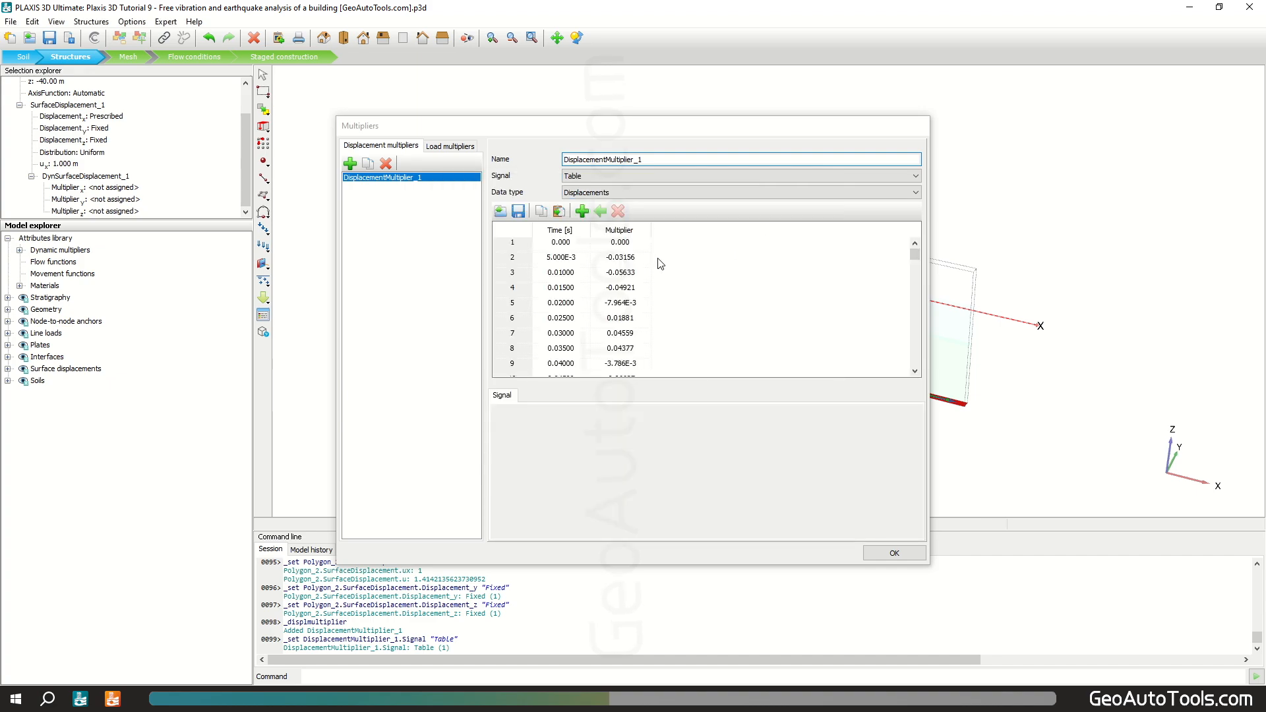
Set the displacement multiplier's data type to Accelerations and enable its drift correction
{"action": "left_click", "coordinate": [662, 193]}
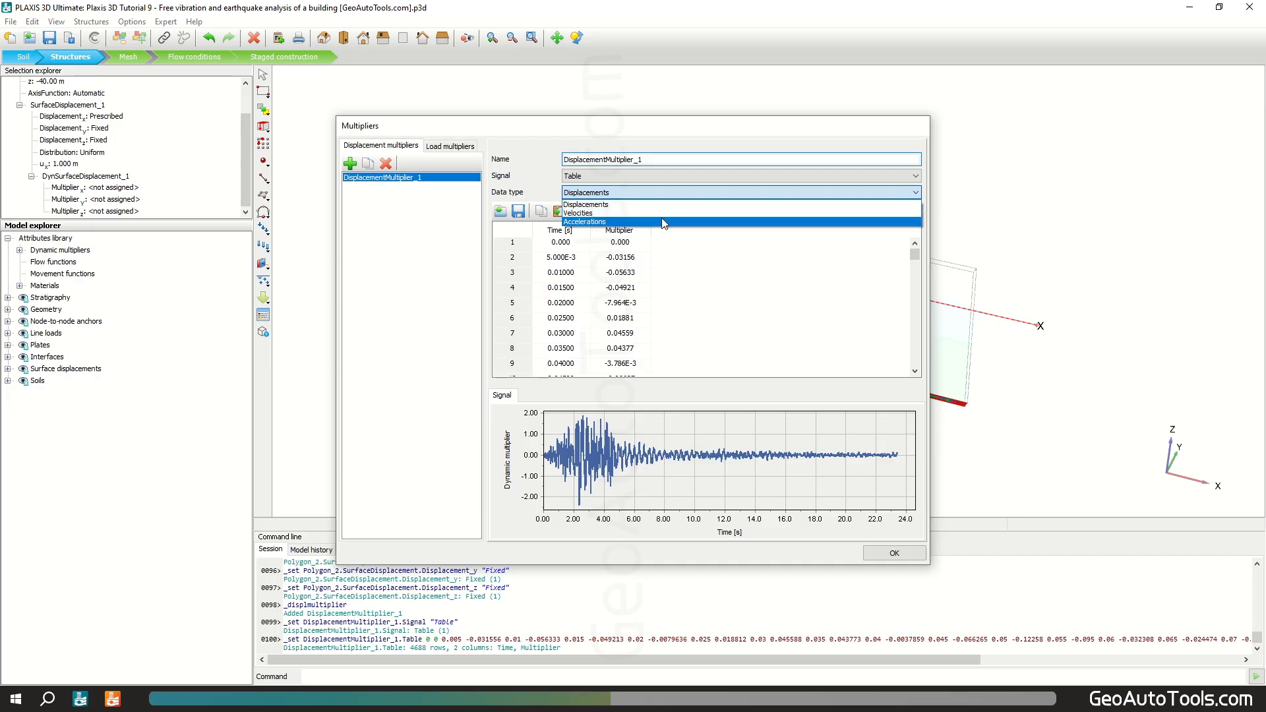
{"action": "left_click", "coordinate": [689, 222]}
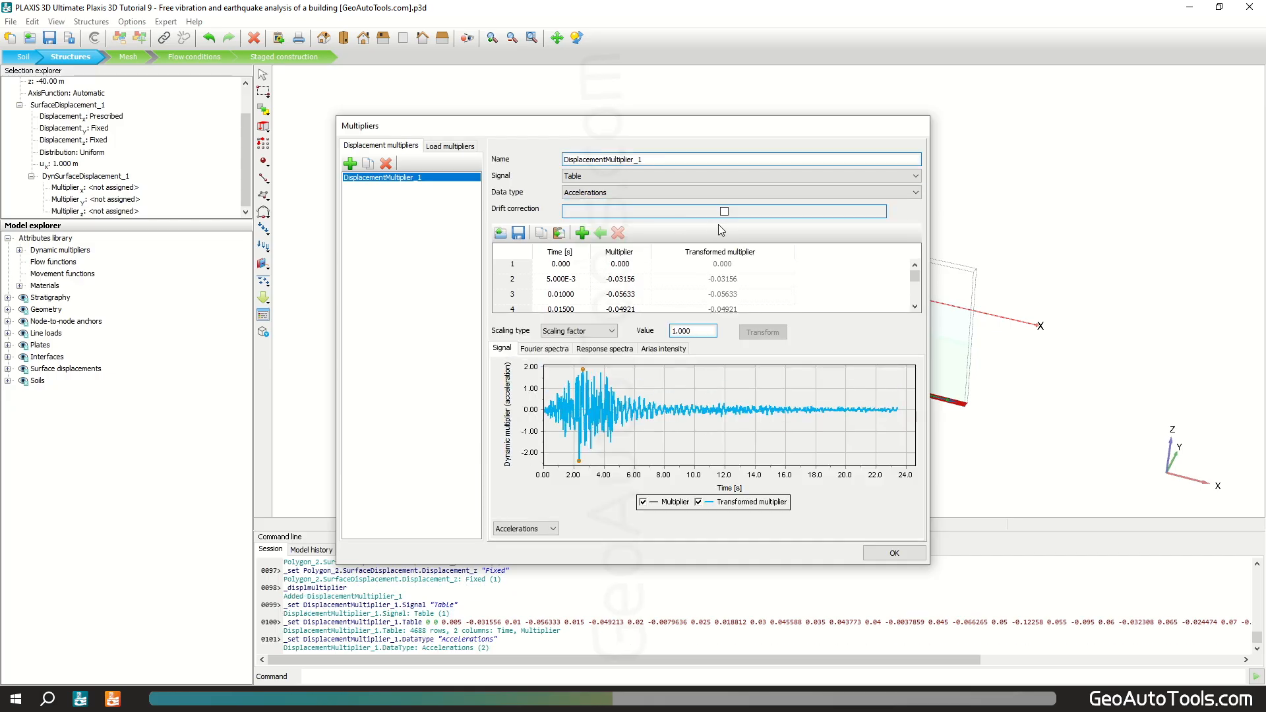
{"action": "left_click", "coordinate": [725, 212]}
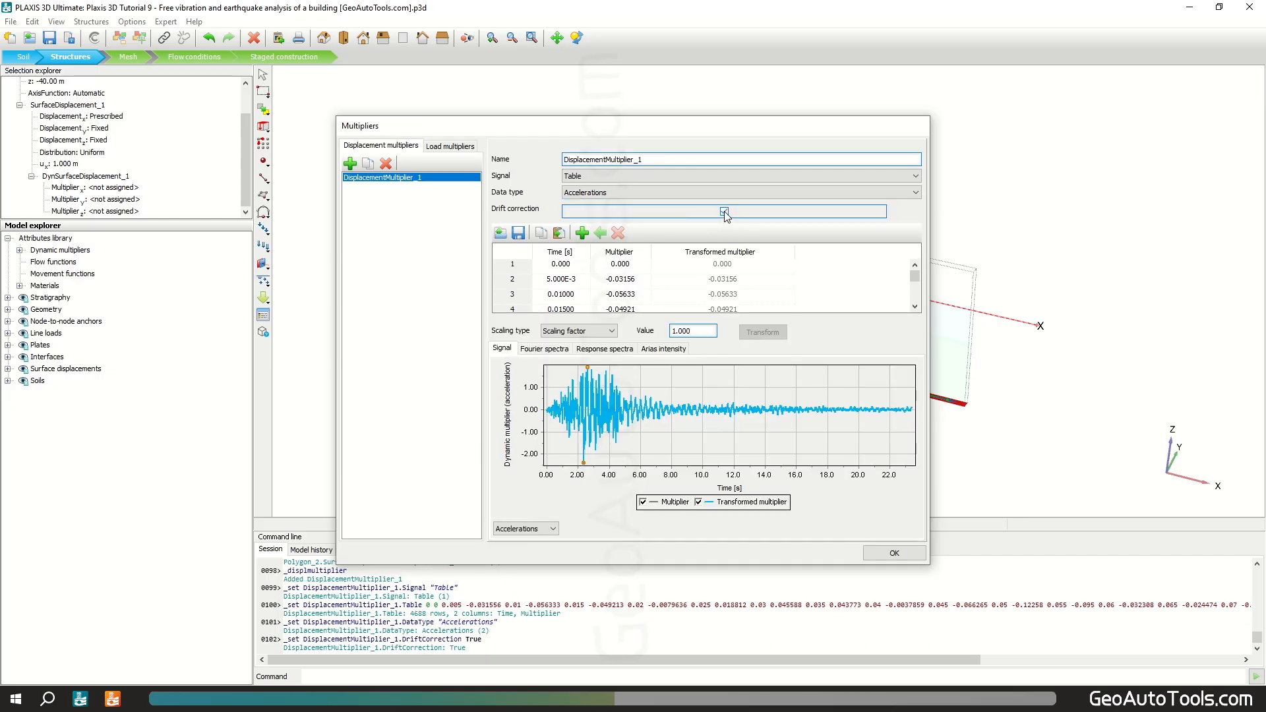
{"action": "left_click", "coordinate": [891, 554]}
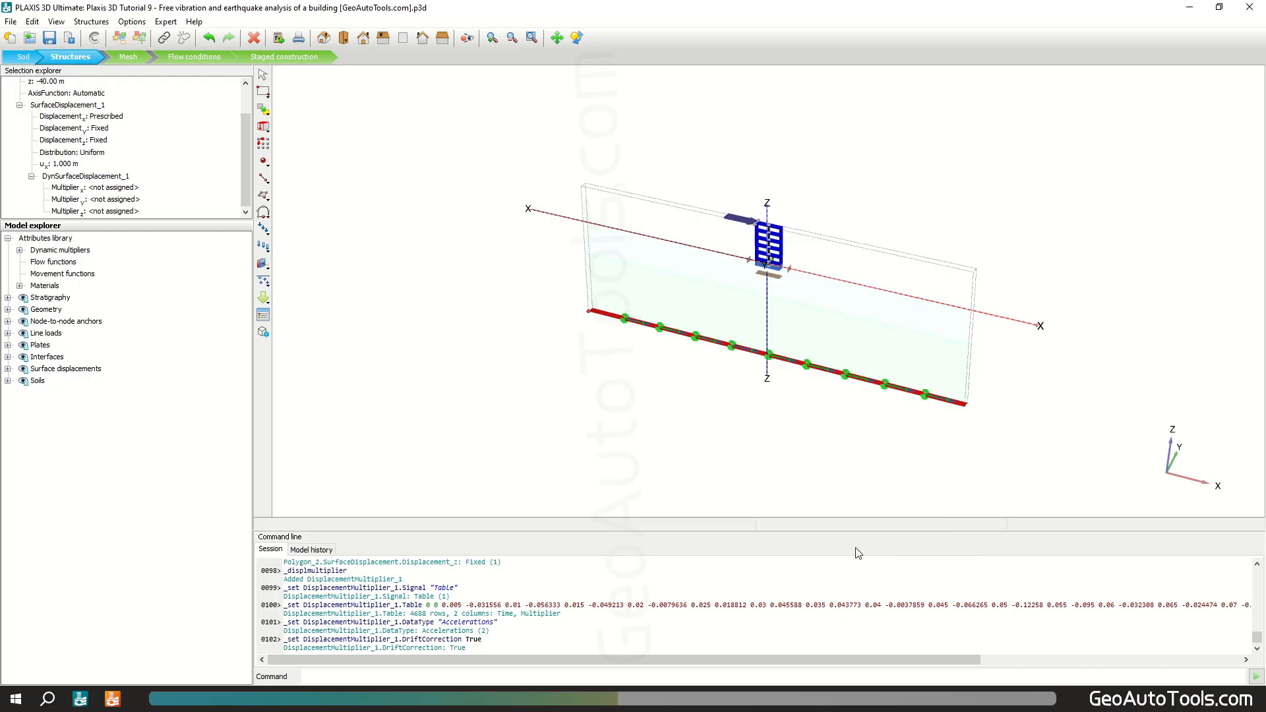
Assign DisplacementMultiplier_1 as the x multiplier of the base's dynamic surface displacement
{"action": "left_click", "coordinate": [8, 370]}
{"action": "left_click", "coordinate": [20, 381]}
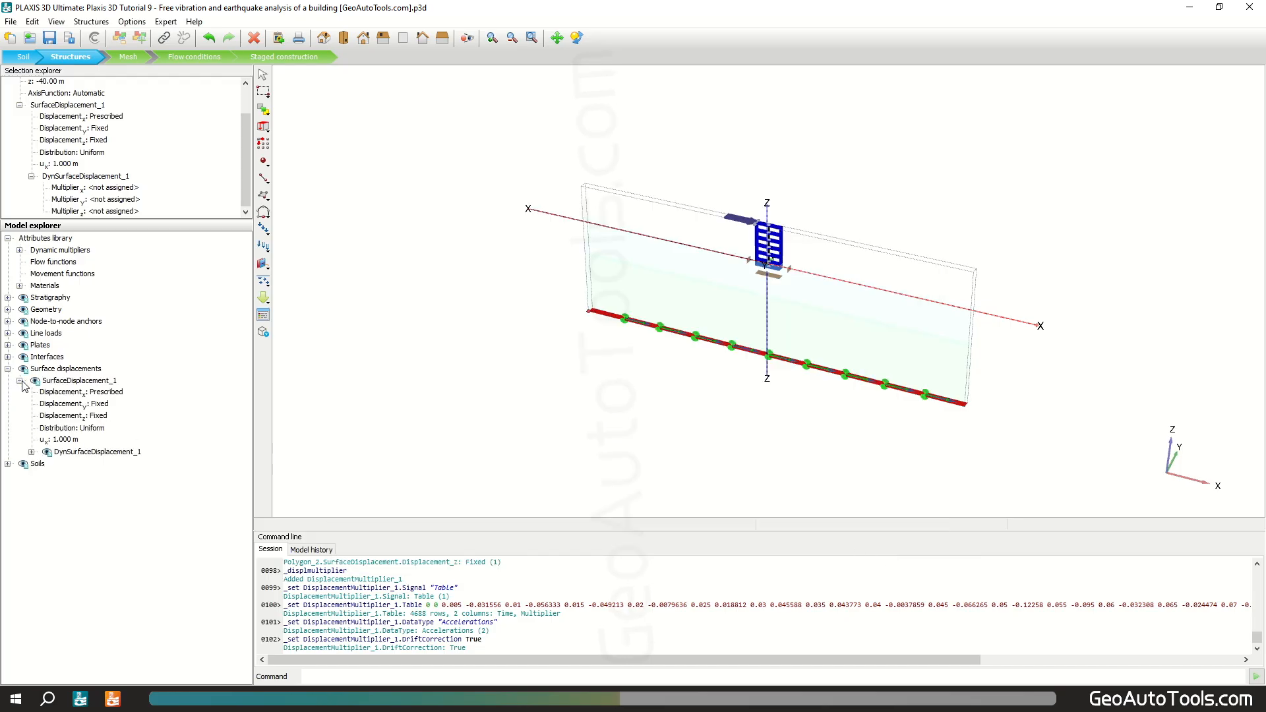
{"action": "left_click", "coordinate": [31, 452]}
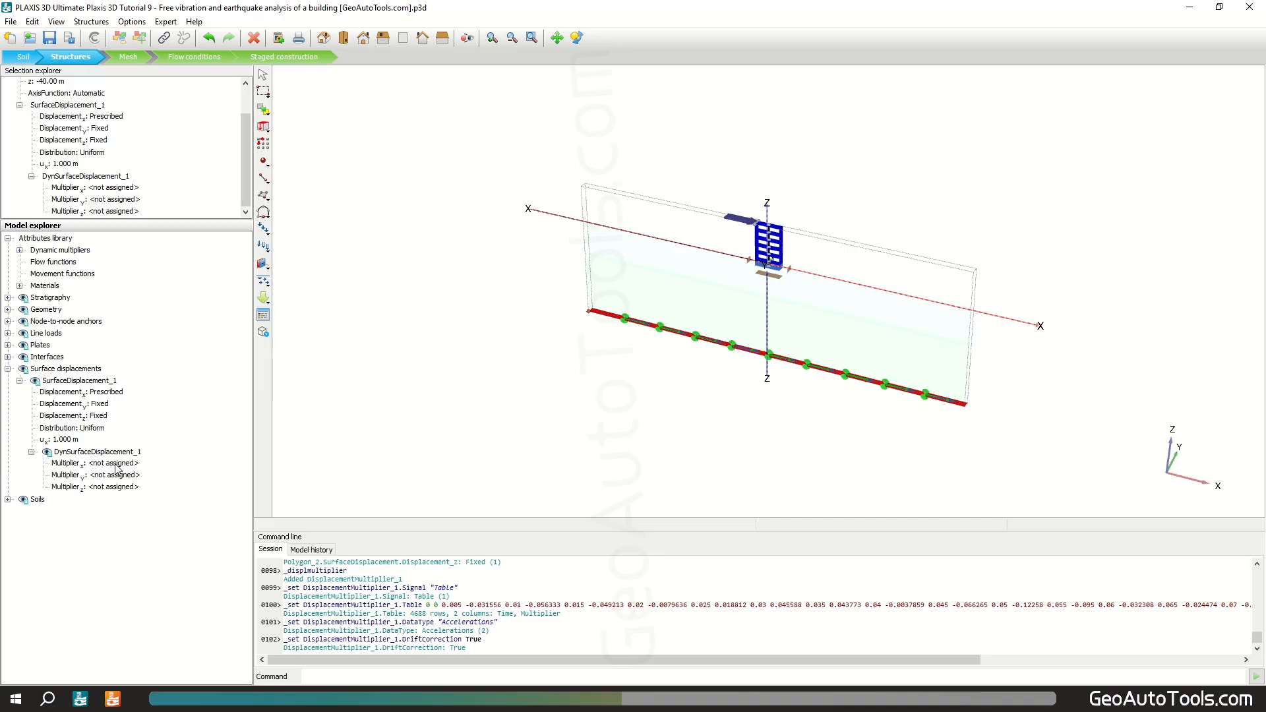
{"action": "left_click", "coordinate": [118, 464]}
{"action": "left_click", "coordinate": [141, 465]}
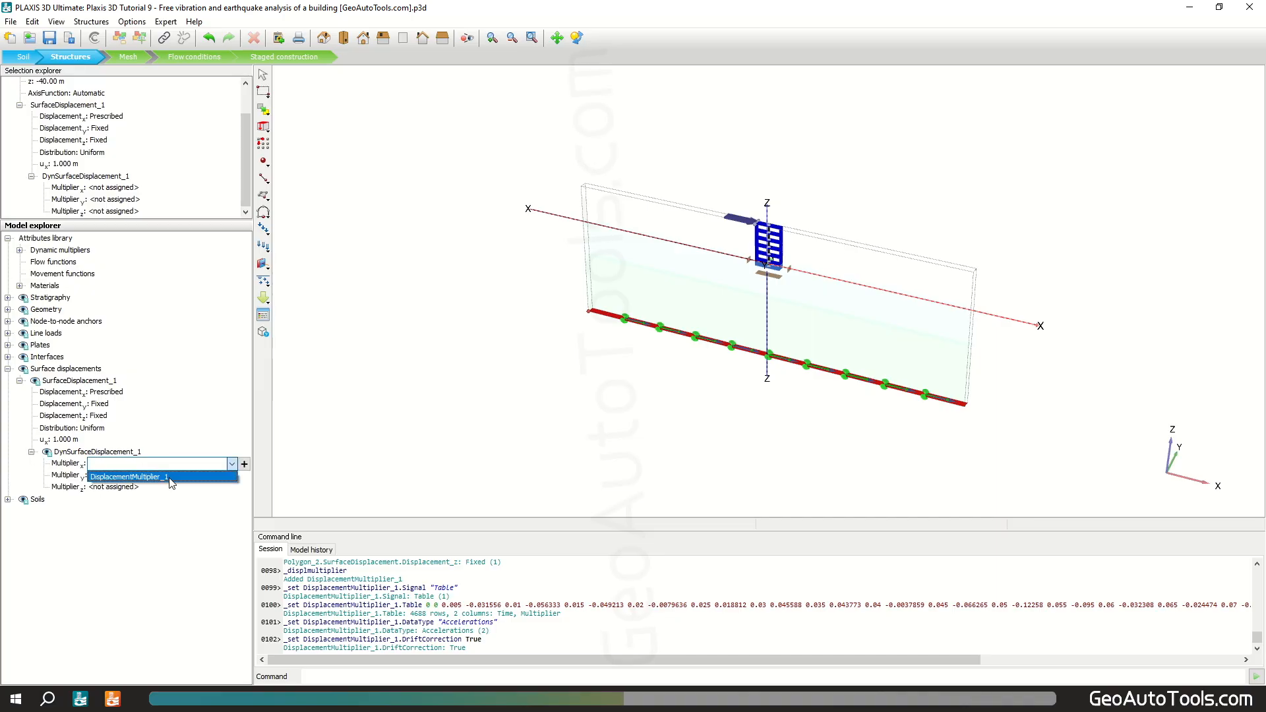
{"action": "left_click", "coordinate": [158, 476]}
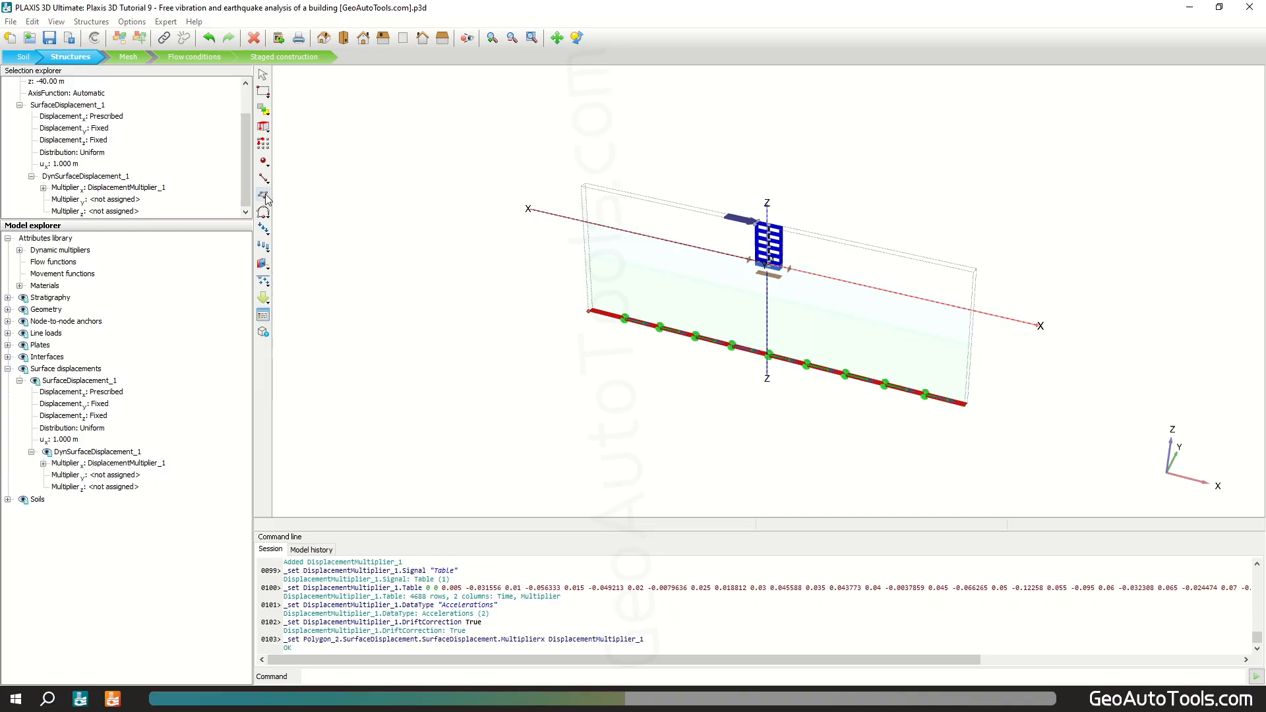
Create a vertical boundary surface through (-80, 3, 0), (-80, 0, 0), (-80, 0, -40) and (-80, 3, -40)
{"action": "left_click", "coordinate": [266, 198]}
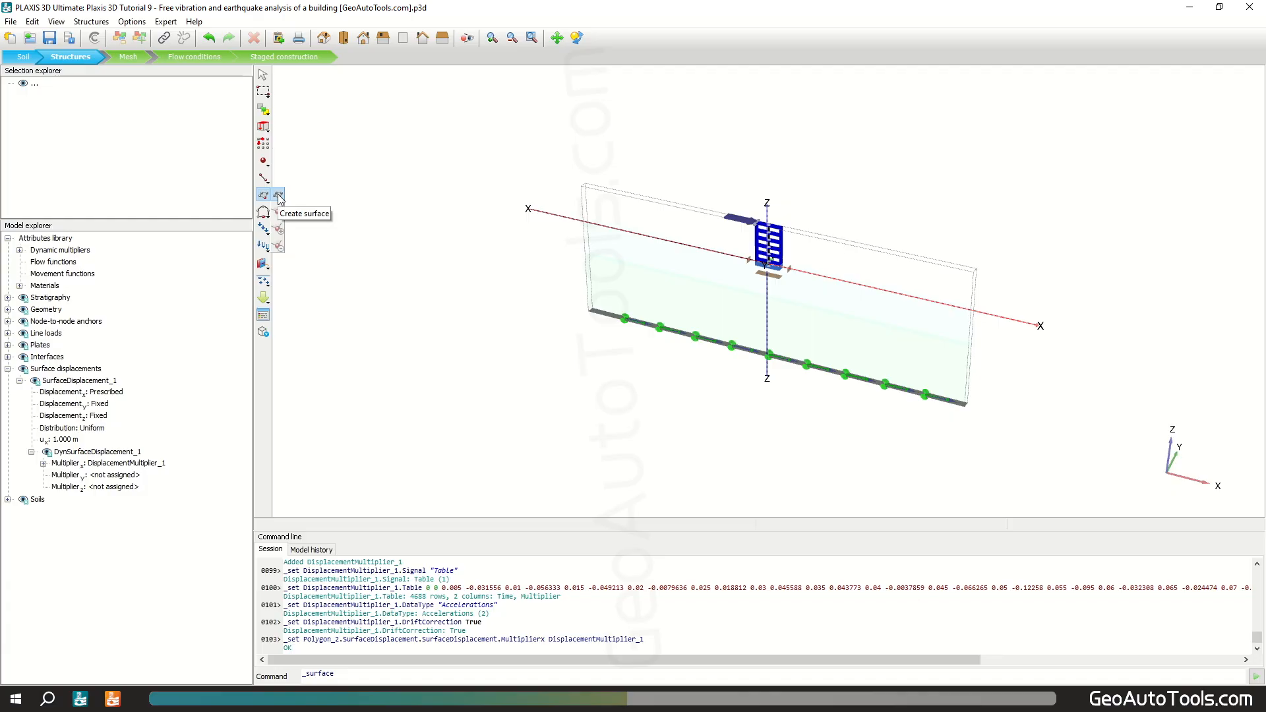
{"action": "left_click", "coordinate": [278, 195]}
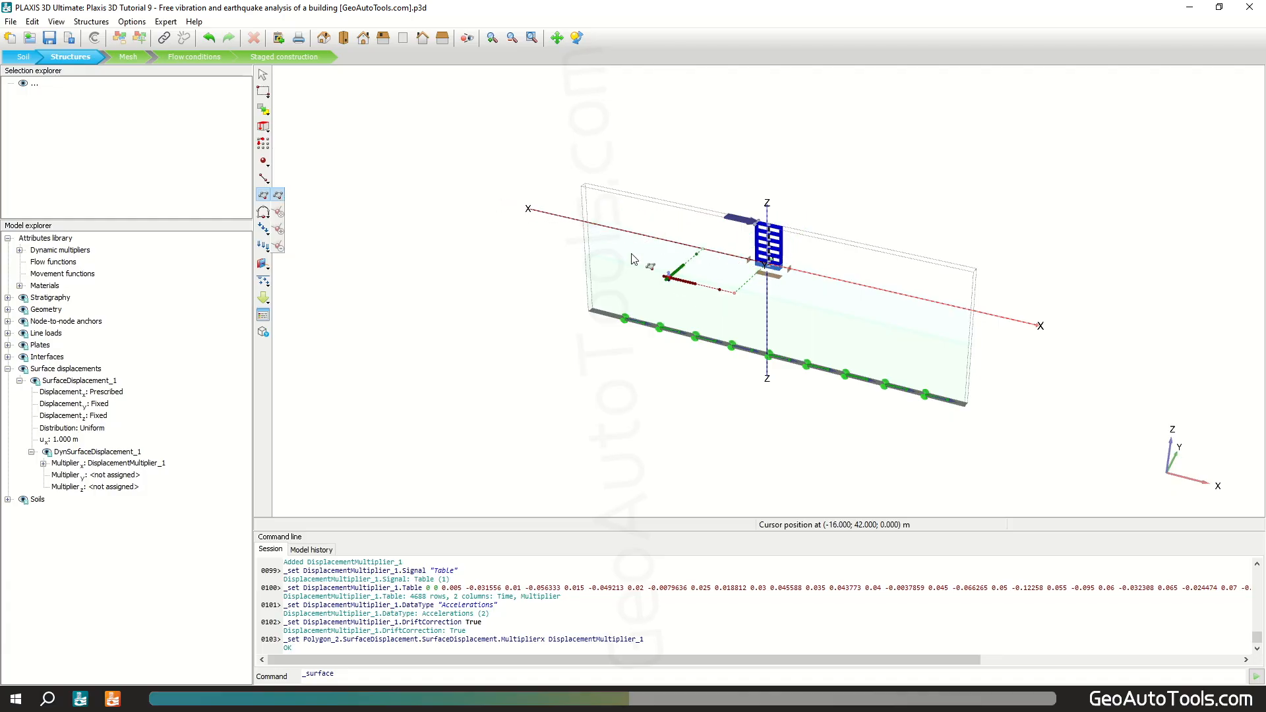
{"action": "scroll", "coordinate": [679, 265], "scroll_direction": "up", "scroll_amount": 2}
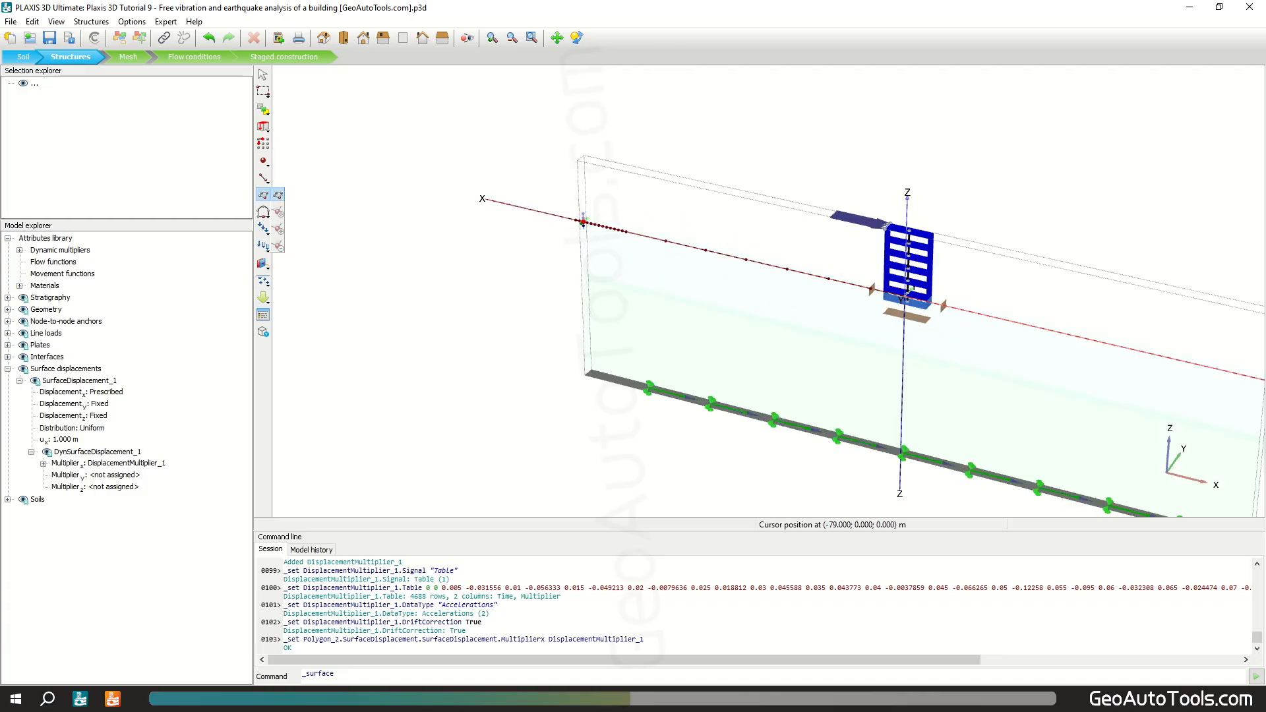
{"action": "left_click", "coordinate": [584, 216]}
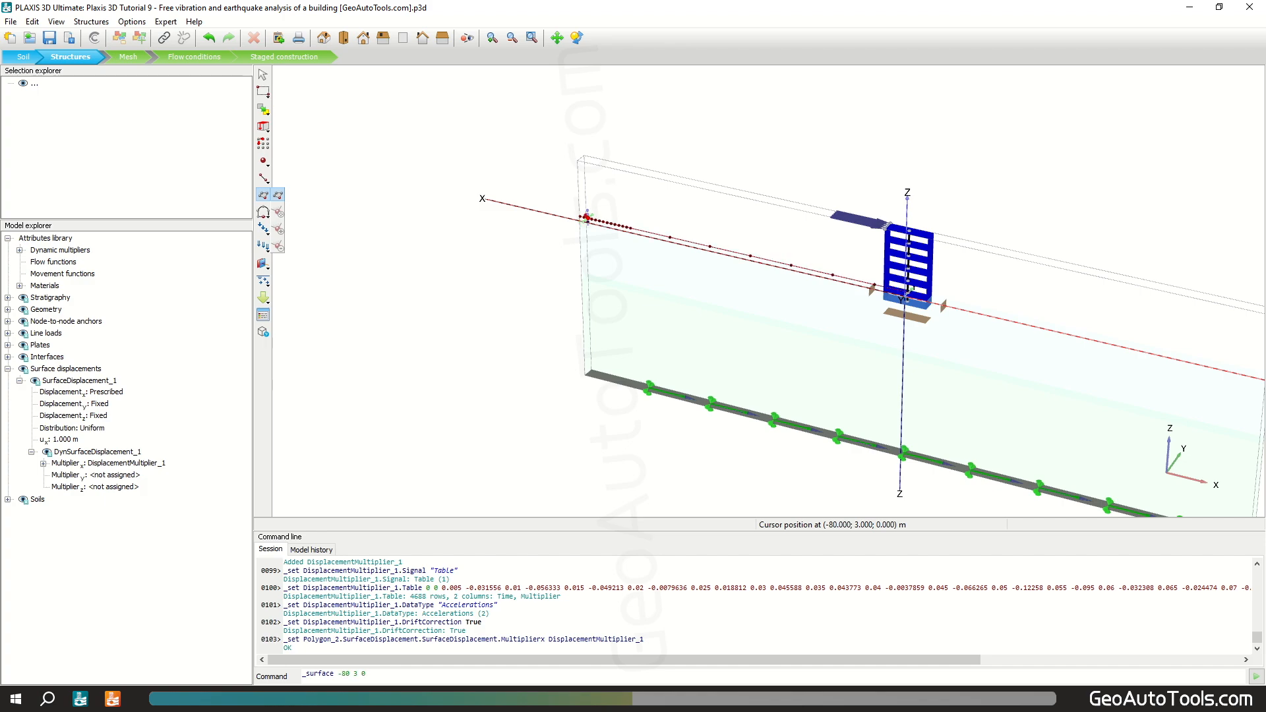
{"action": "left_click", "coordinate": [579, 223]}
{"action": "middle_click_drag", "start_coordinate": [579, 222], "coordinate": [429, 164]}
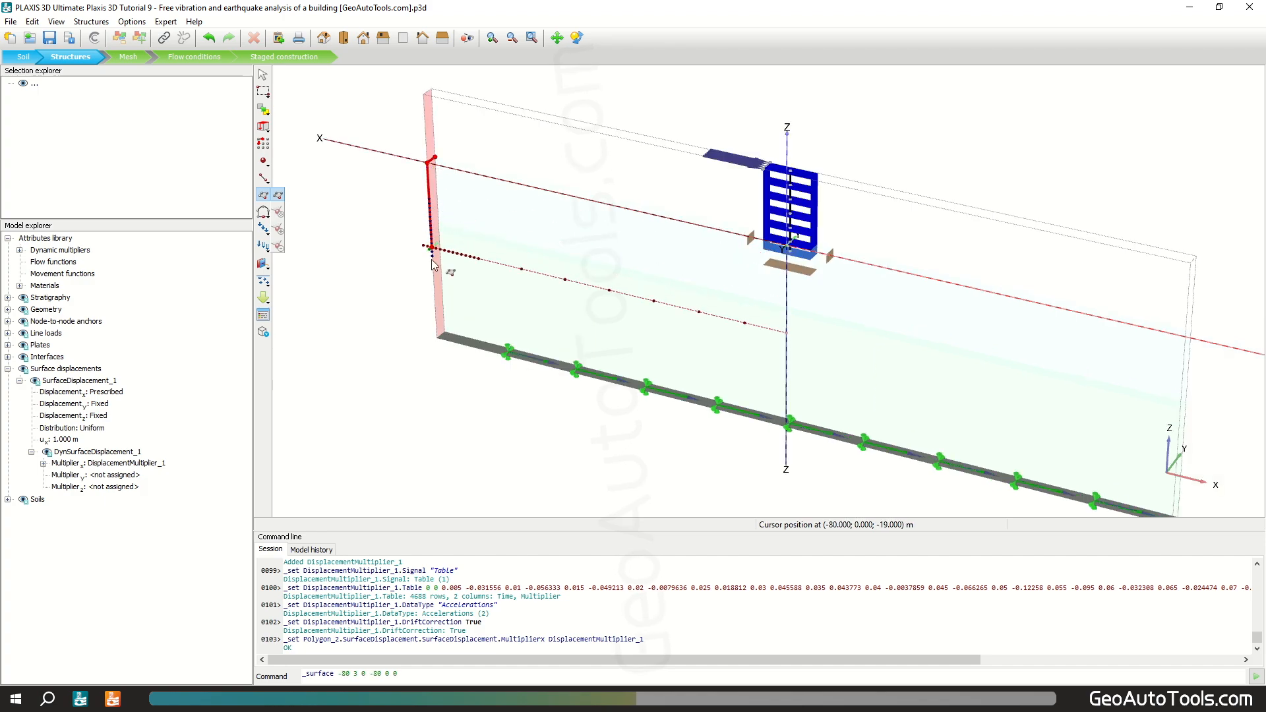
{"action": "left_click", "coordinate": [435, 338]}
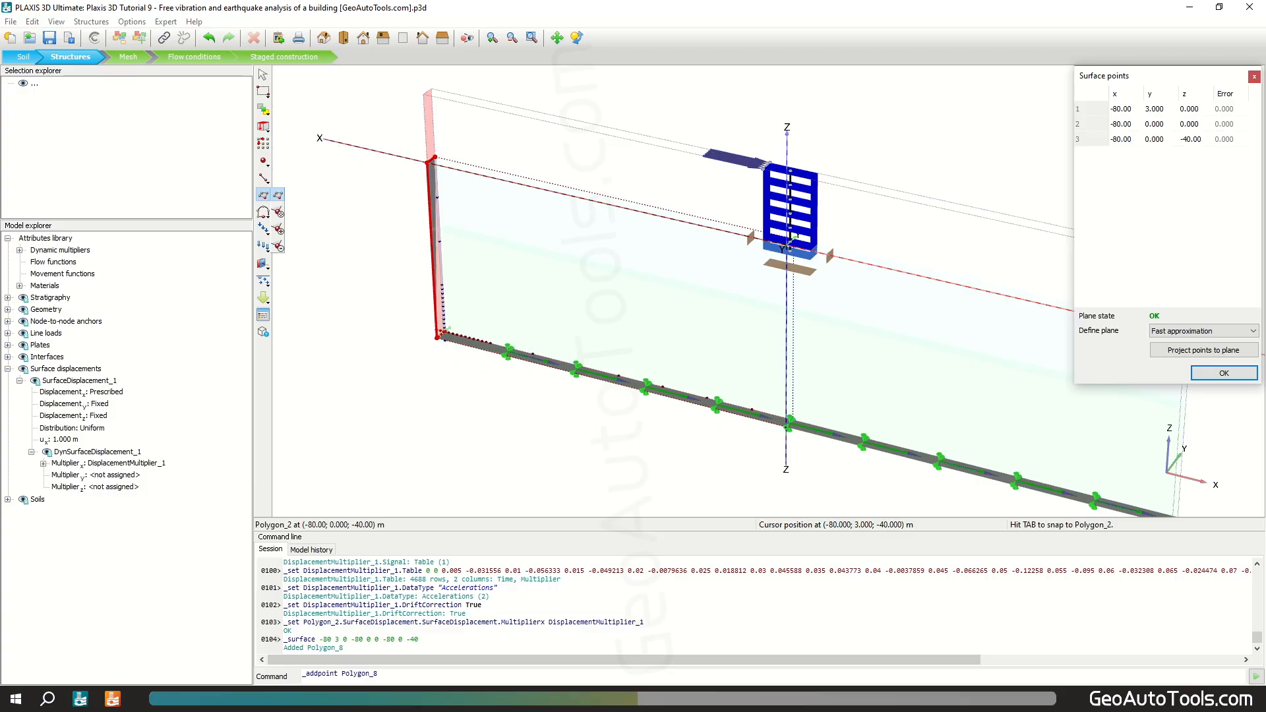
{"action": "left_click", "coordinate": [438, 336]}
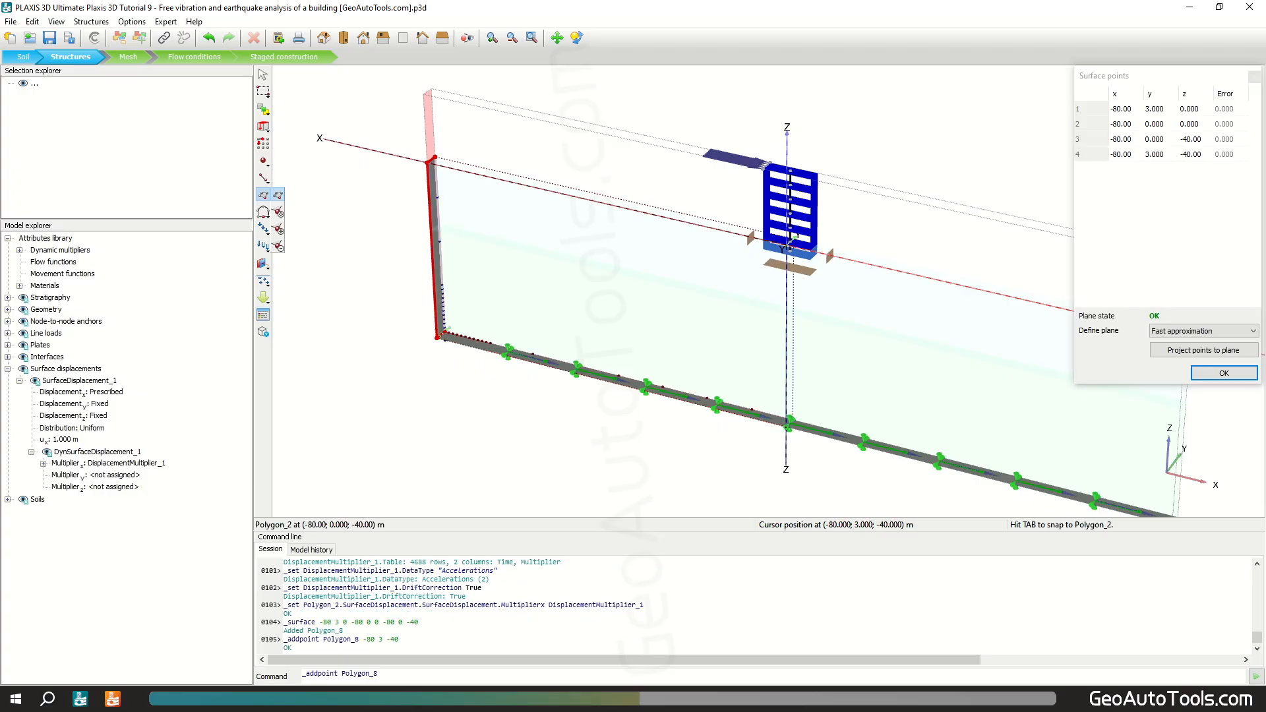
{"action": "right_click", "coordinate": [438, 336]}
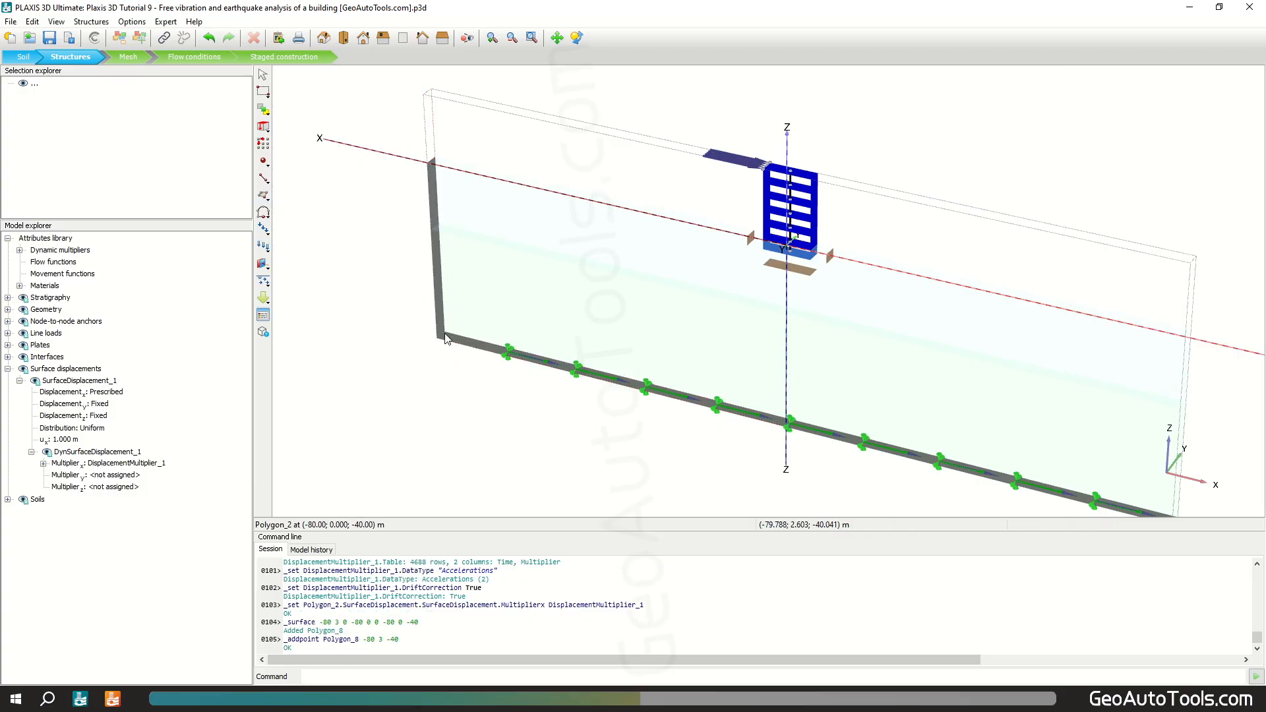
Create a positive interface on the vertical boundary surface at x = -80
{"action": "right_click", "coordinate": [438, 248]}
{"action": "mouse_move", "coordinate": [566, 330]}
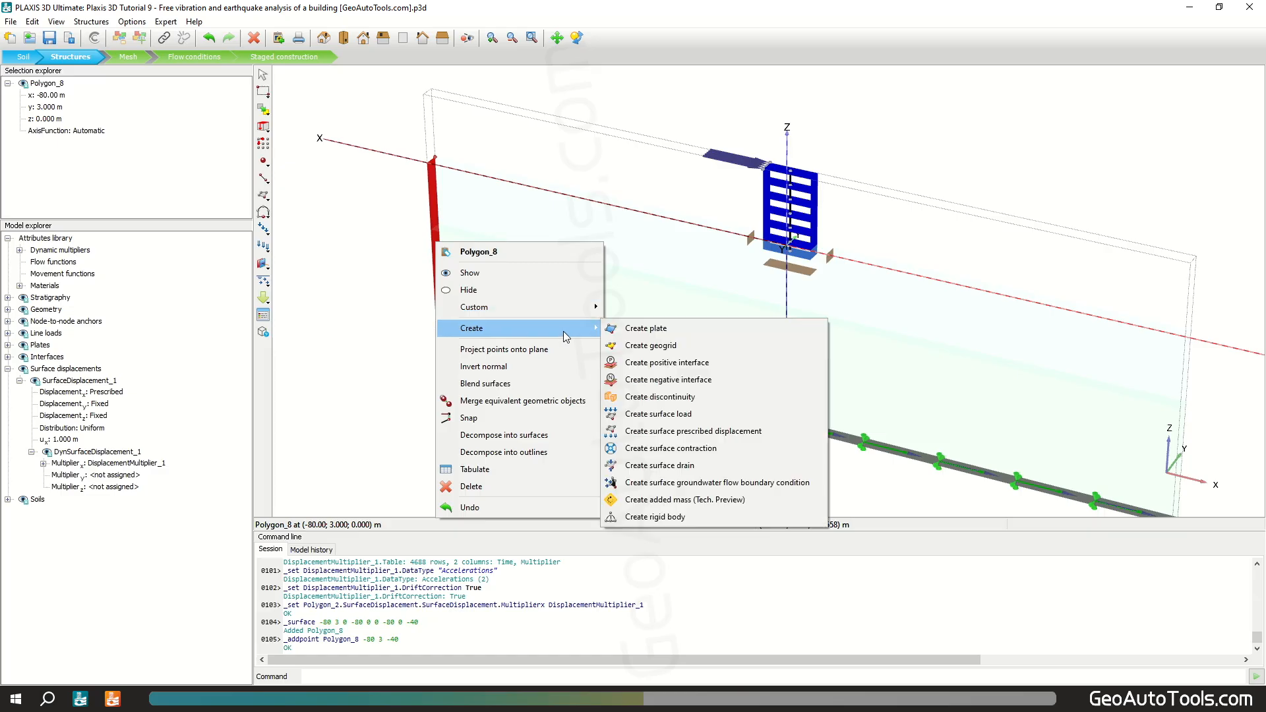
{"action": "left_click", "coordinate": [723, 363]}
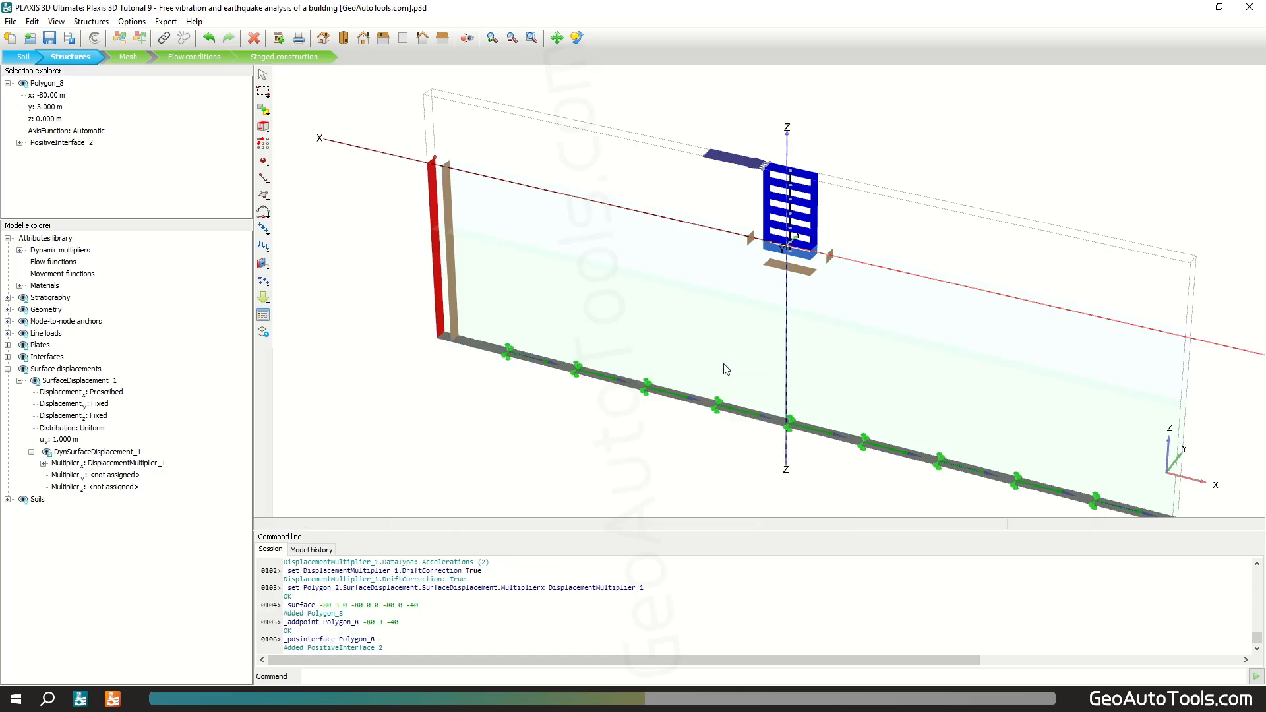
Create a vertical boundary surface through (80, 3, 0), (80, 0, 0), (80, 0, -40) and (80, 3, -40)
{"action": "scroll", "coordinate": [353, 257], "scroll_direction": "down", "scroll_amount": 3}
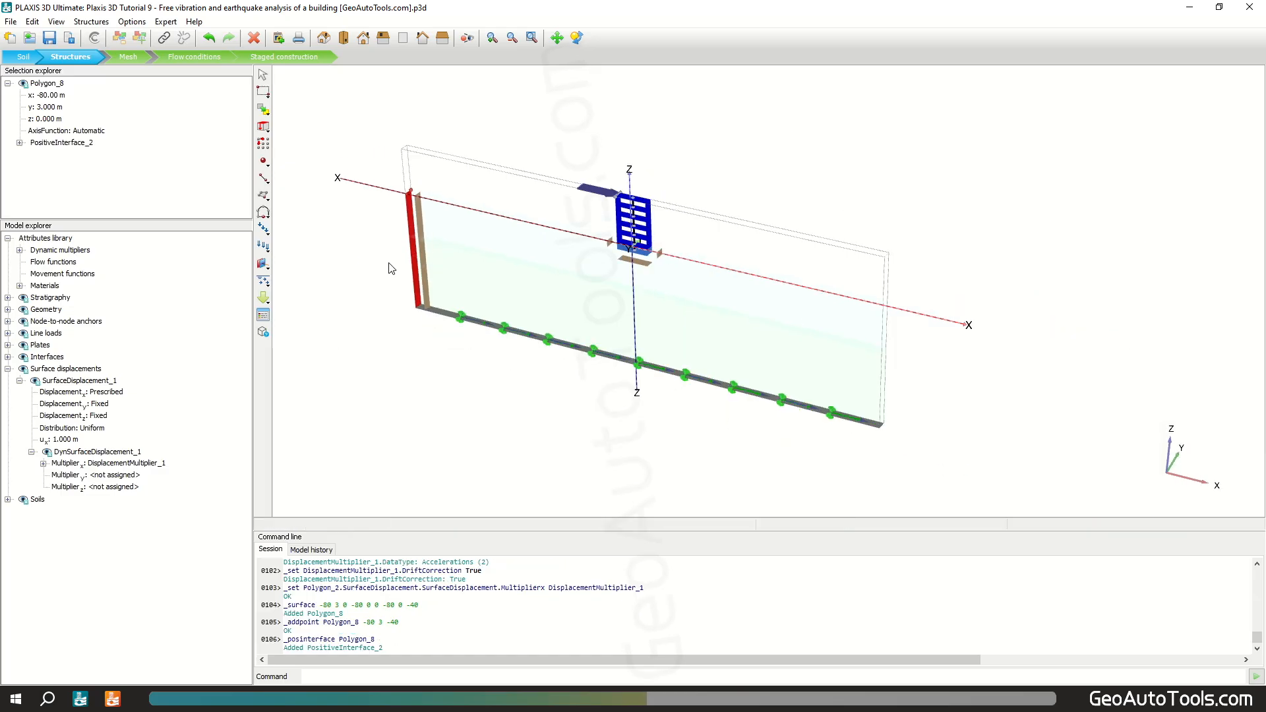
{"action": "scroll", "coordinate": [923, 333], "scroll_direction": "up", "scroll_amount": 2}
{"action": "scroll", "coordinate": [886, 423], "scroll_direction": "up", "scroll_amount": 2}
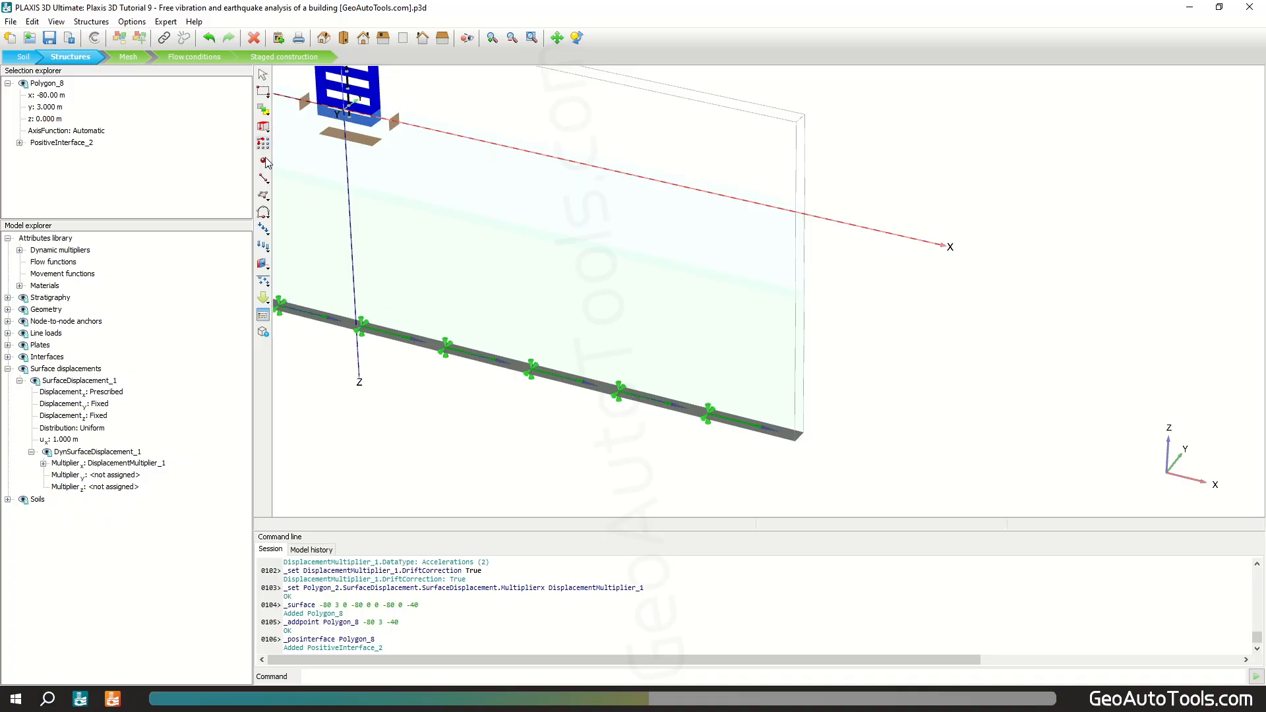
{"action": "left_click", "coordinate": [263, 197]}
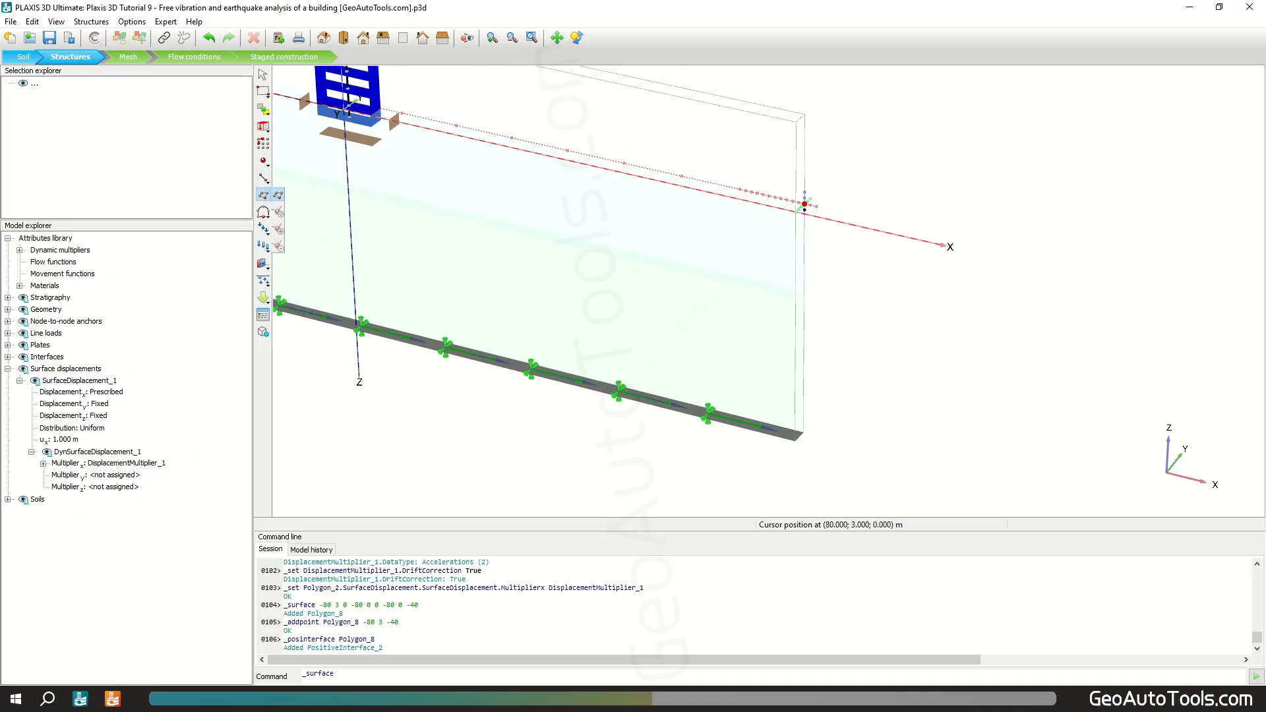
{"action": "left_click", "coordinate": [805, 206]}
{"action": "left_click", "coordinate": [797, 211]}
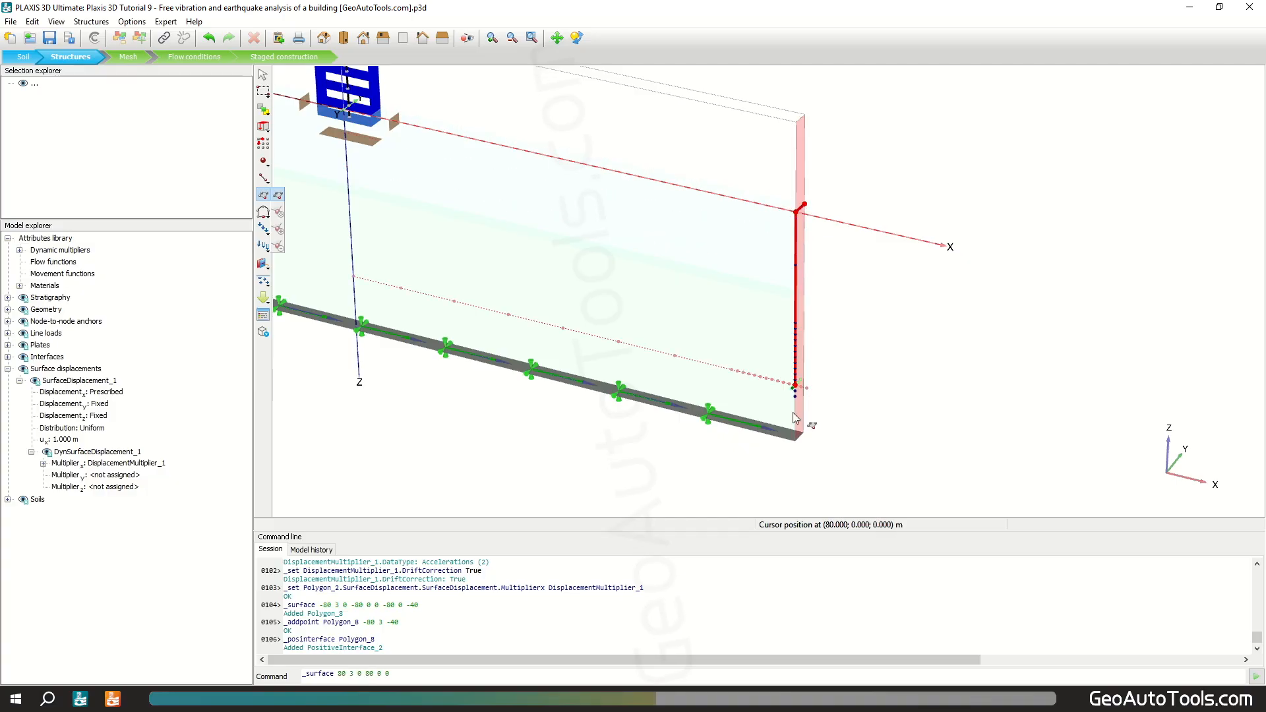
{"action": "left_click", "coordinate": [796, 437]}
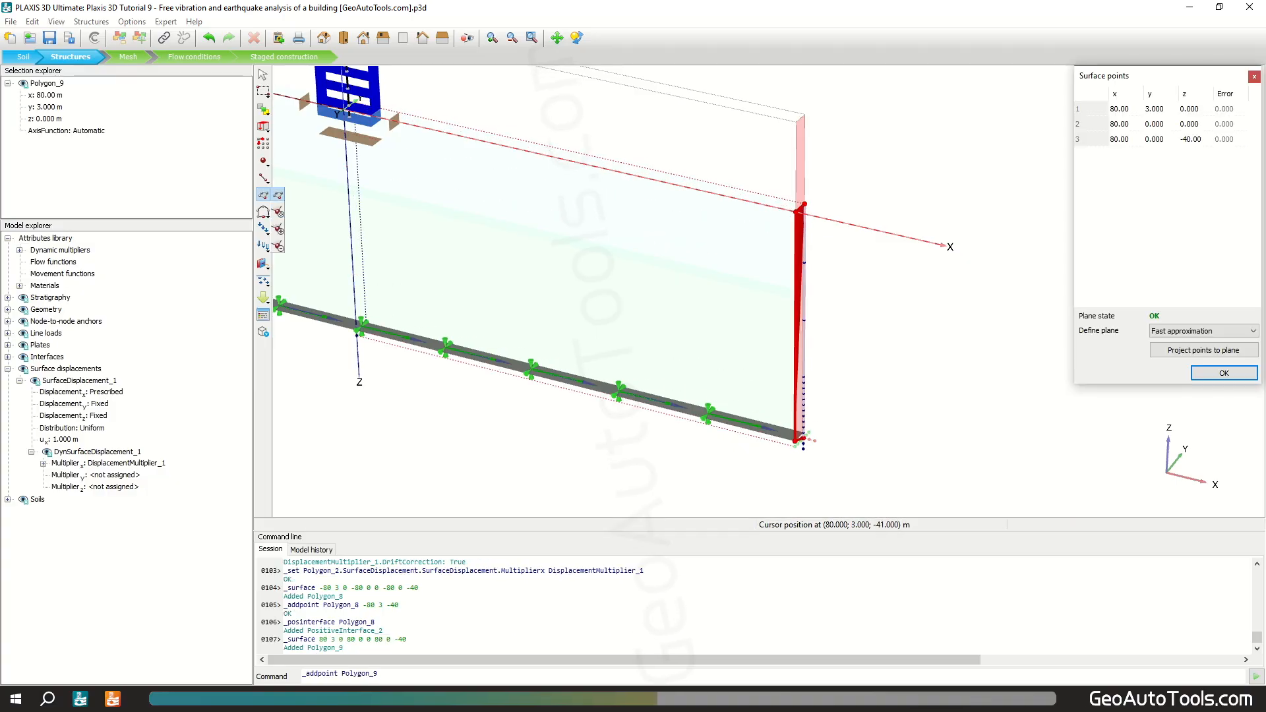
{"action": "left_click", "coordinate": [804, 435]}
{"action": "right_click", "coordinate": [803, 435]}
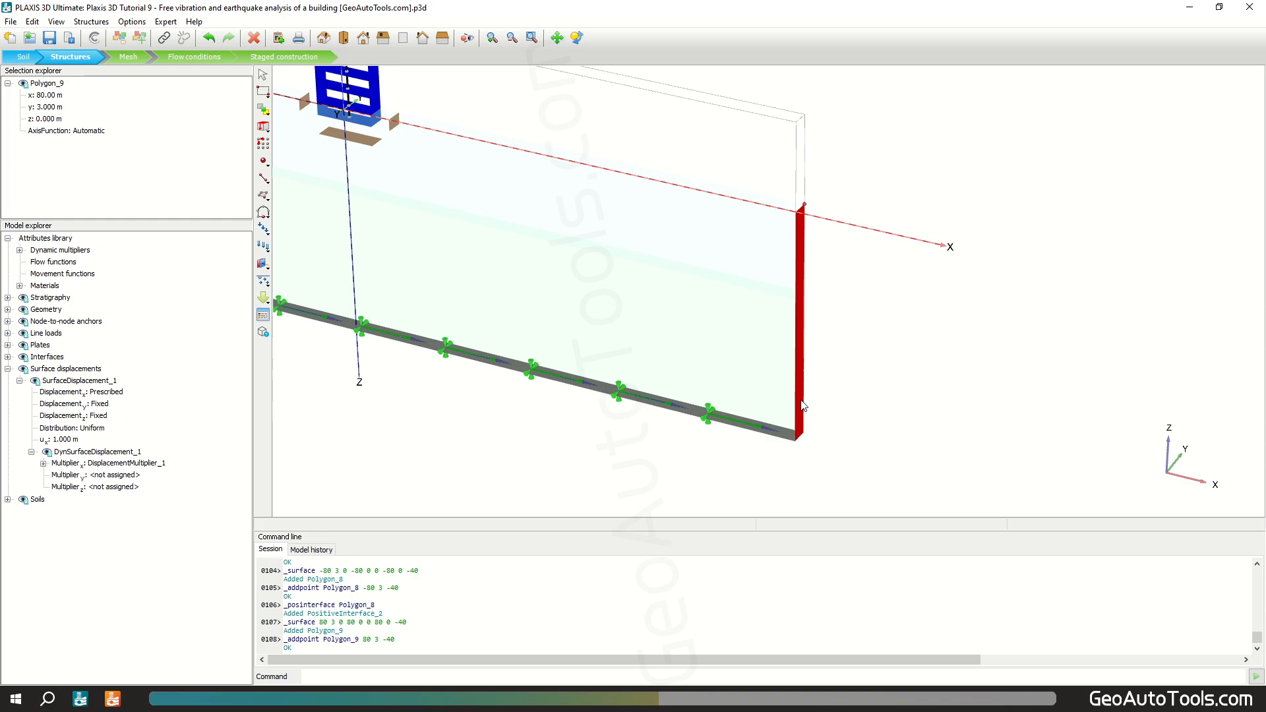
Create a negative interface on the vertical boundary surface at x = 80
{"action": "right_click", "coordinate": [800, 317]}
{"action": "mouse_move", "coordinate": [851, 402]}
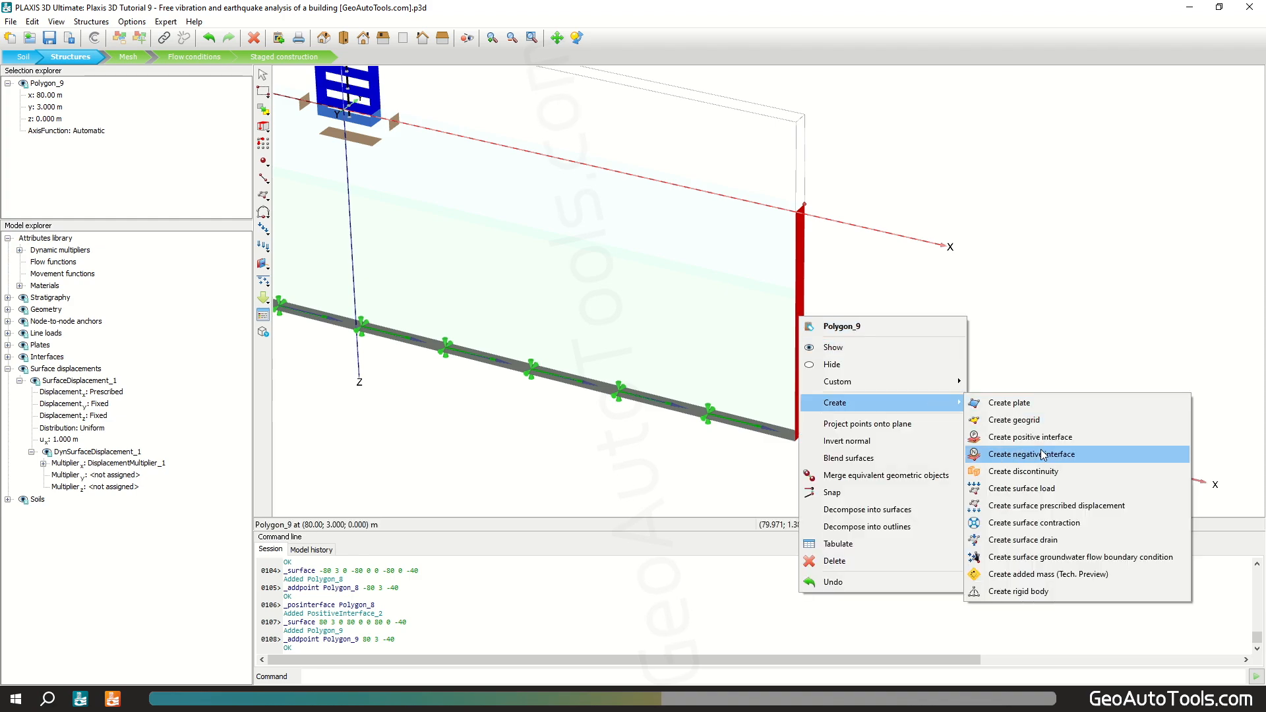
{"action": "left_click", "coordinate": [1044, 454]}
Create a positive interface on the model's base surface at z = -40
{"action": "scroll", "coordinate": [1044, 454], "scroll_direction": "down", "scroll_amount": 5}
{"action": "left_click", "coordinate": [736, 409]}
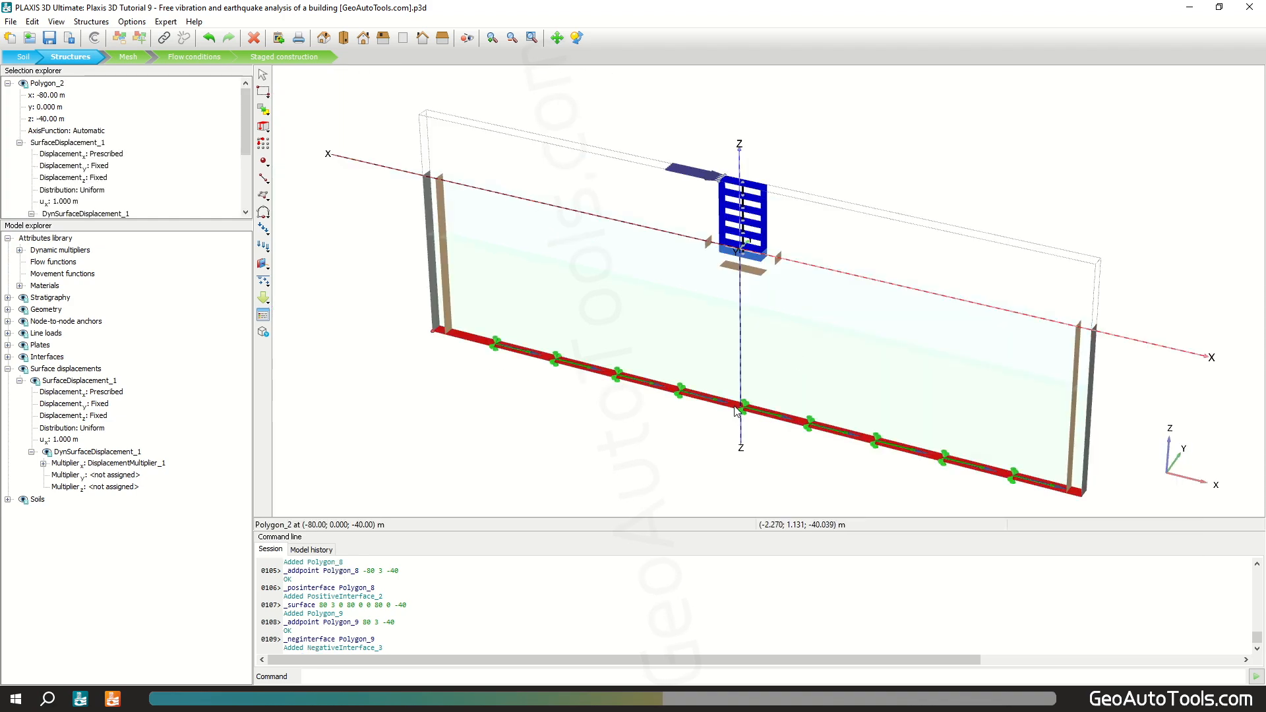
{"action": "right_click", "coordinate": [737, 409]}
{"action": "mouse_move", "coordinate": [873, 193]}
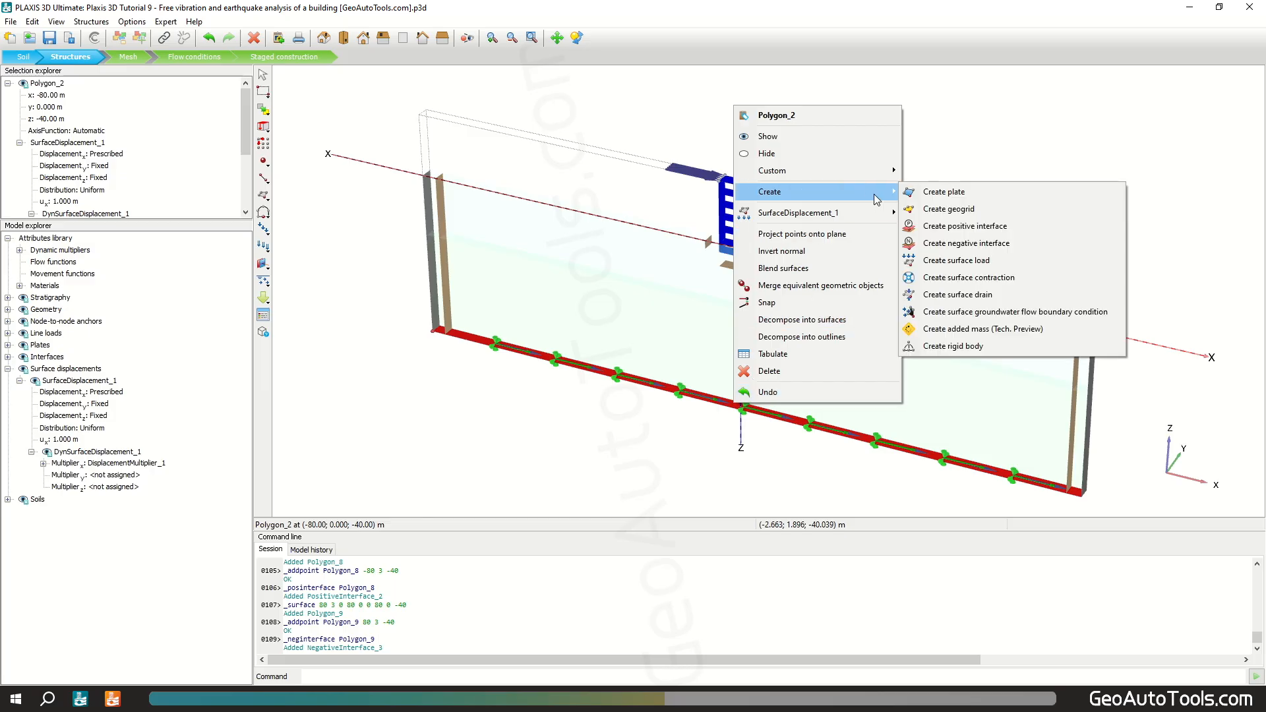
{"action": "left_click", "coordinate": [1009, 228]}
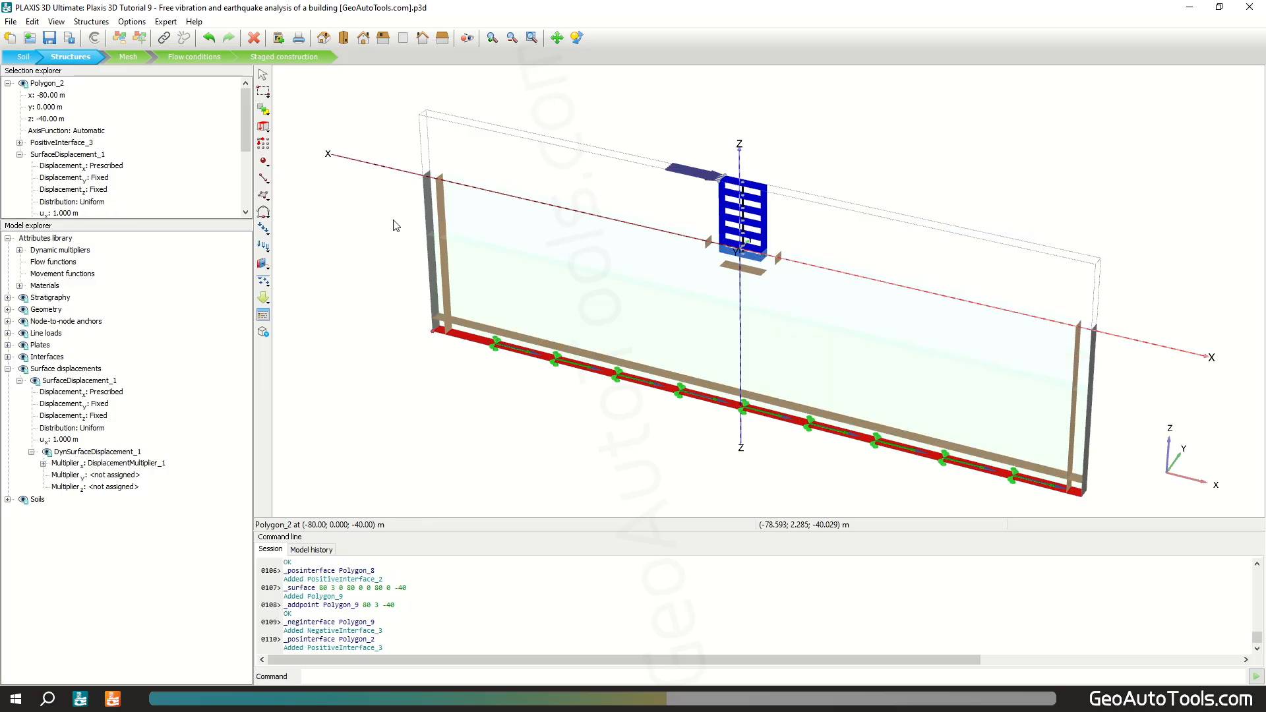
Switch to mesh mode and generate the mesh with a Fine element distribution
{"action": "left_click", "coordinate": [128, 58]}
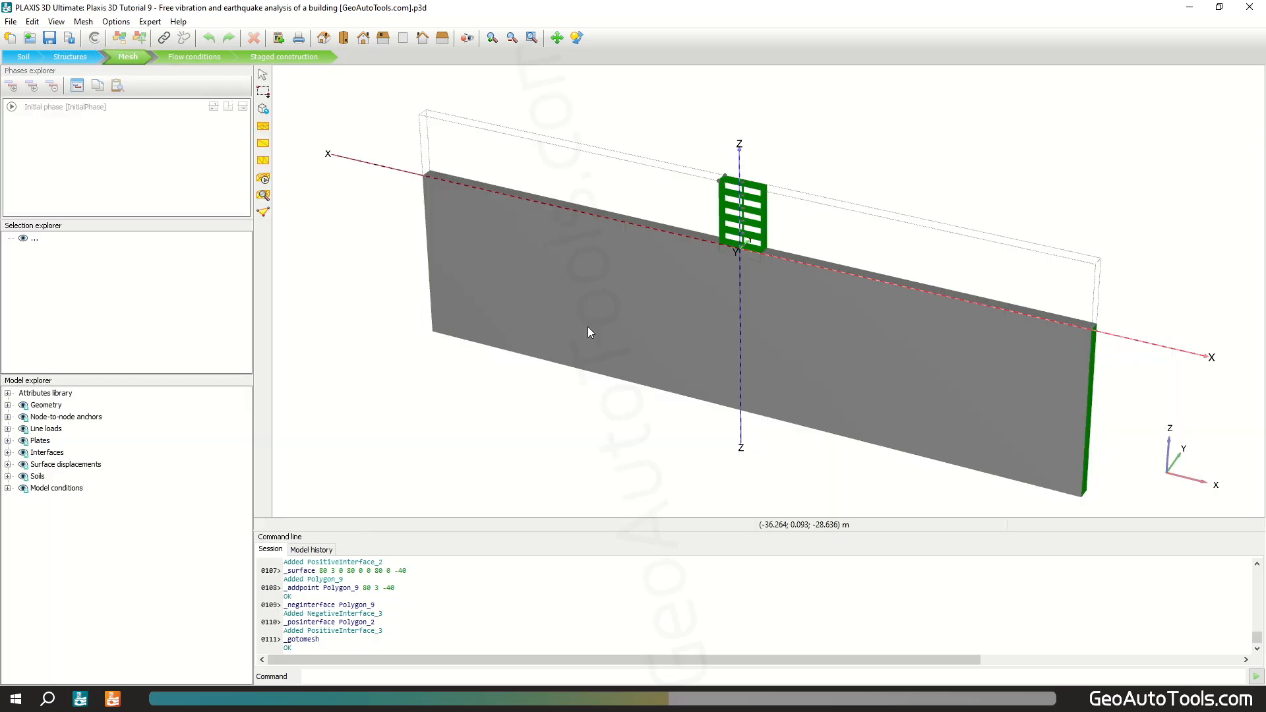
{"action": "left_click", "coordinate": [264, 178]}
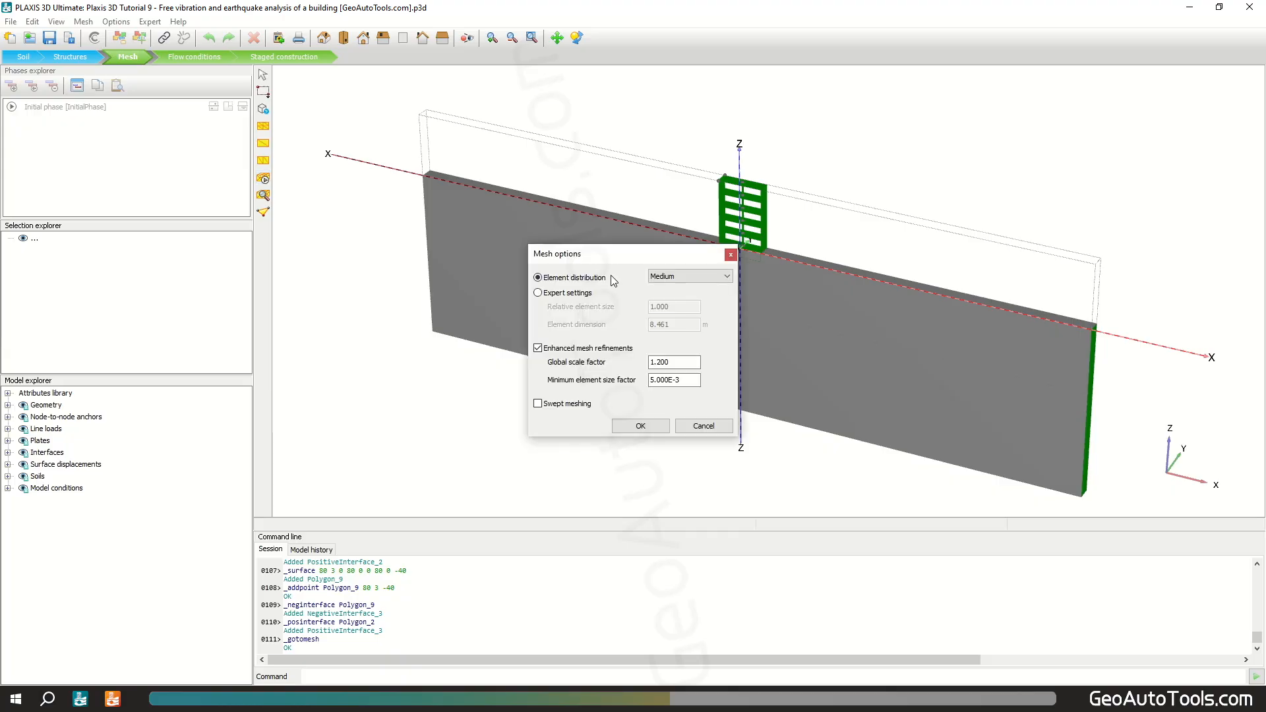
{"action": "left_click", "coordinate": [715, 277]}
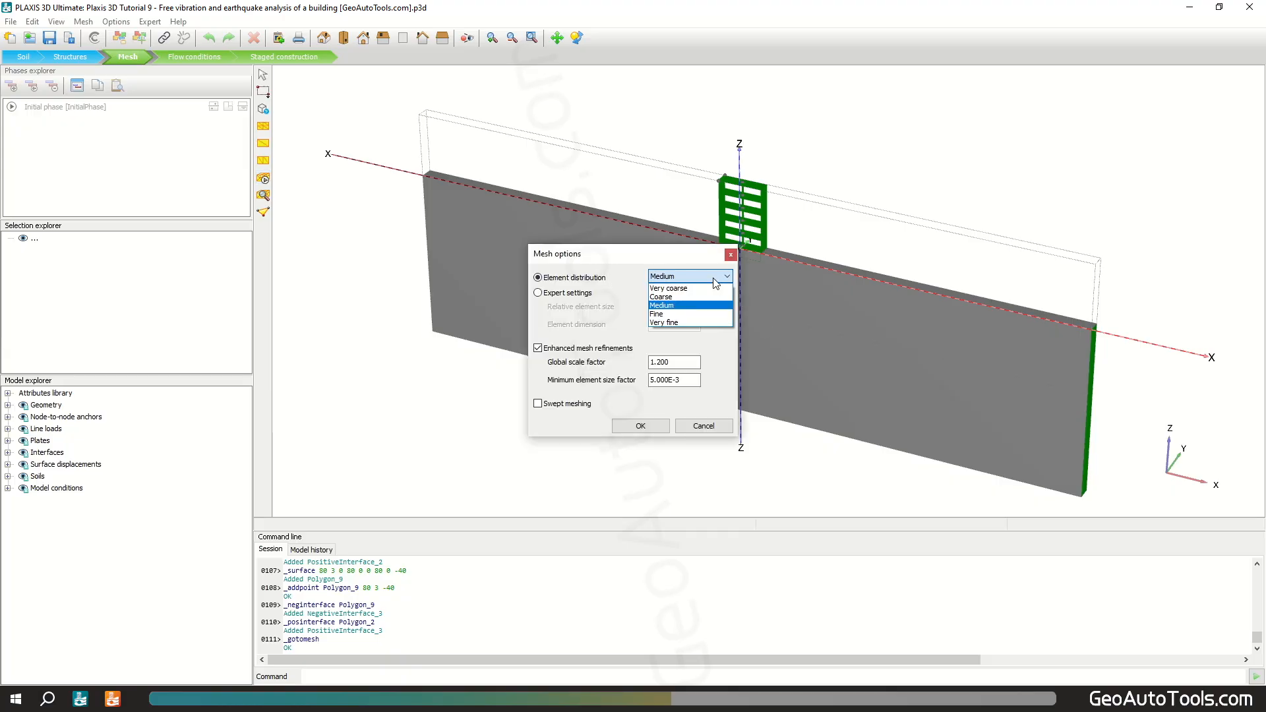
{"action": "left_click", "coordinate": [698, 315]}
{"action": "left_click", "coordinate": [640, 426]}
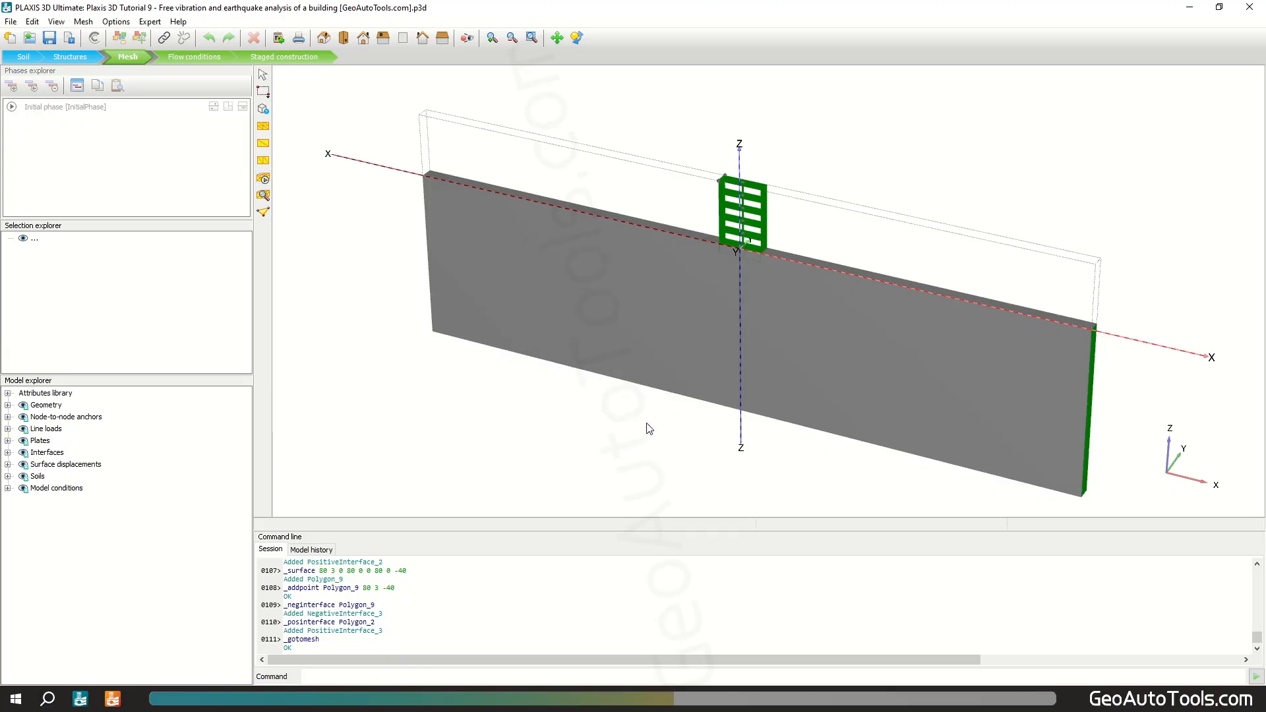
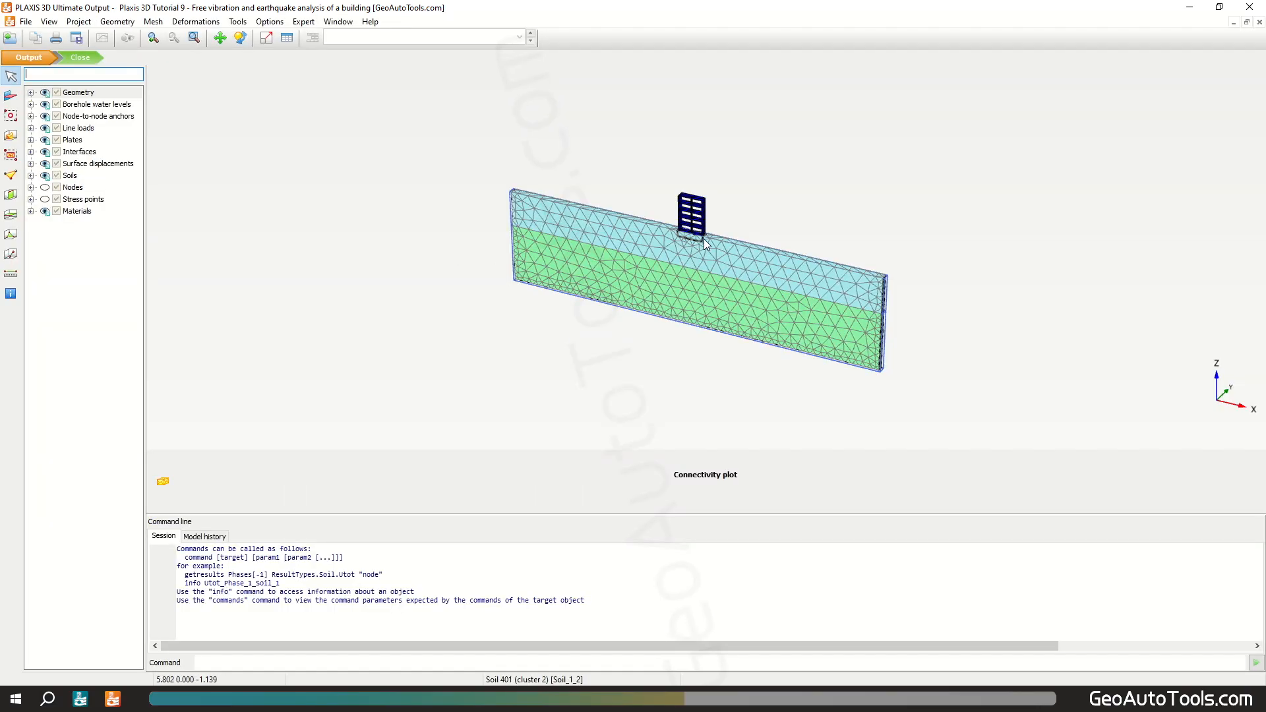
{"action": "scroll", "coordinate": [703, 239], "scroll_direction": "up", "scroll_amount": 2}
{"action": "scroll", "coordinate": [703, 239], "scroll_direction": "up", "scroll_amount": 3}
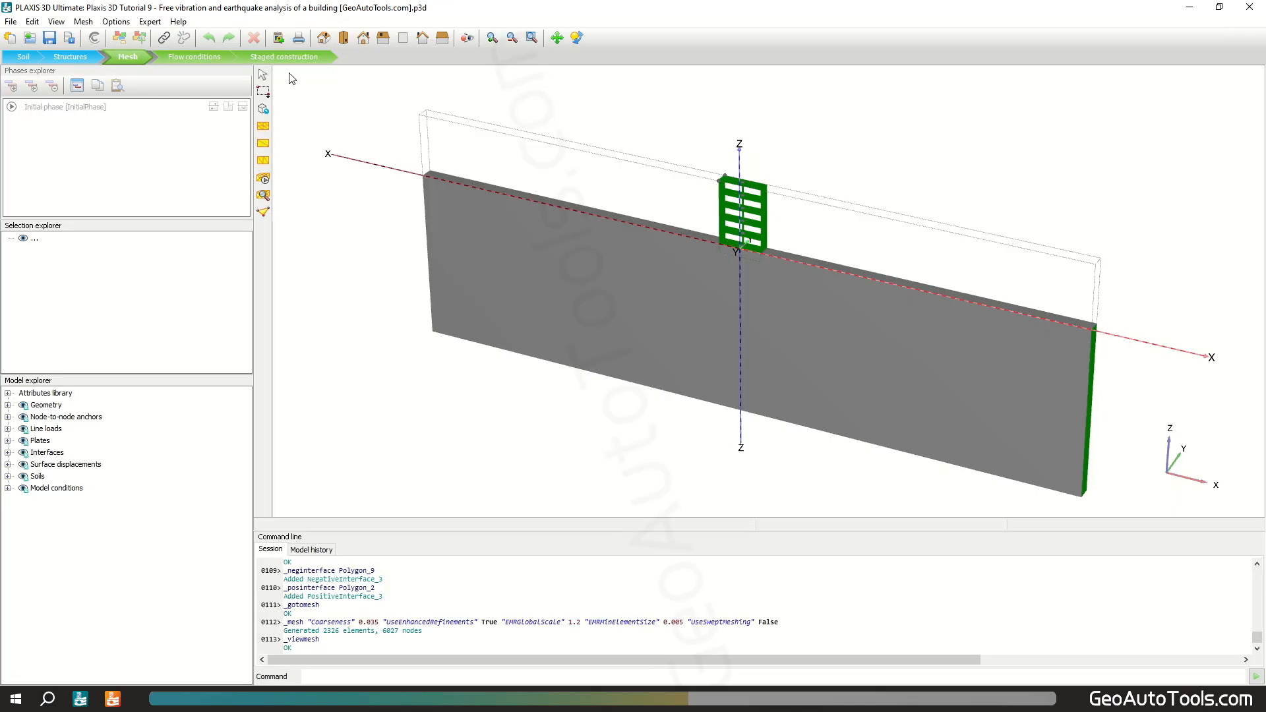
Switch to staged construction and add a phase after the initial phase with the ID "GATs_Building construction"
{"action": "left_click", "coordinate": [293, 58]}
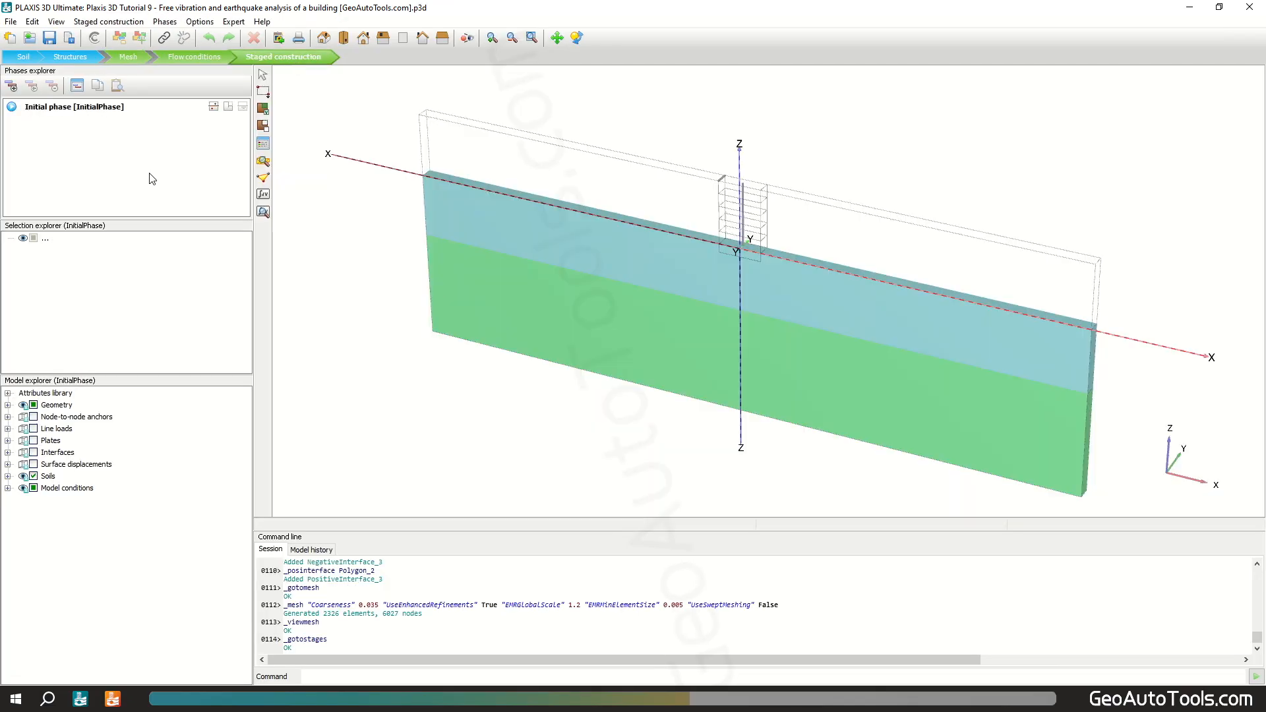
{"action": "left_click", "coordinate": [11, 86]}
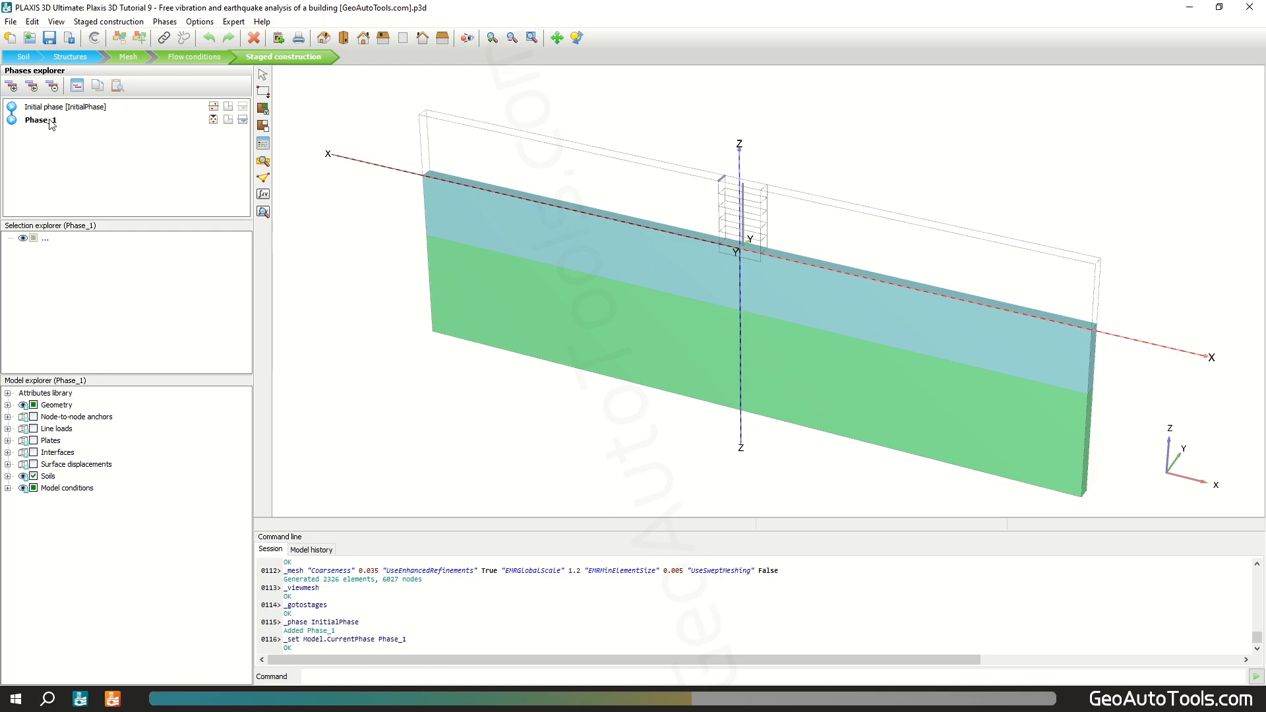
{"action": "double_click", "coordinate": [51, 124]}
{"action": "left_click", "coordinate": [448, 209]}
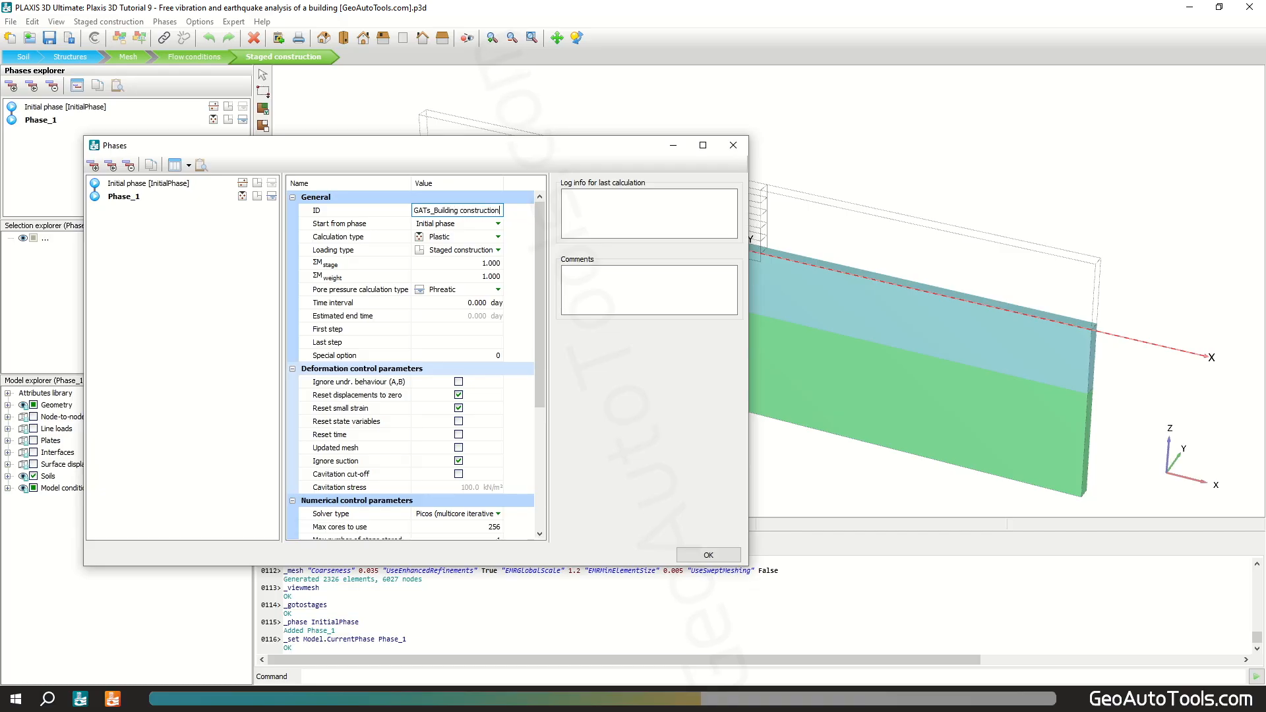
{"action": "key", "text": "Return"}
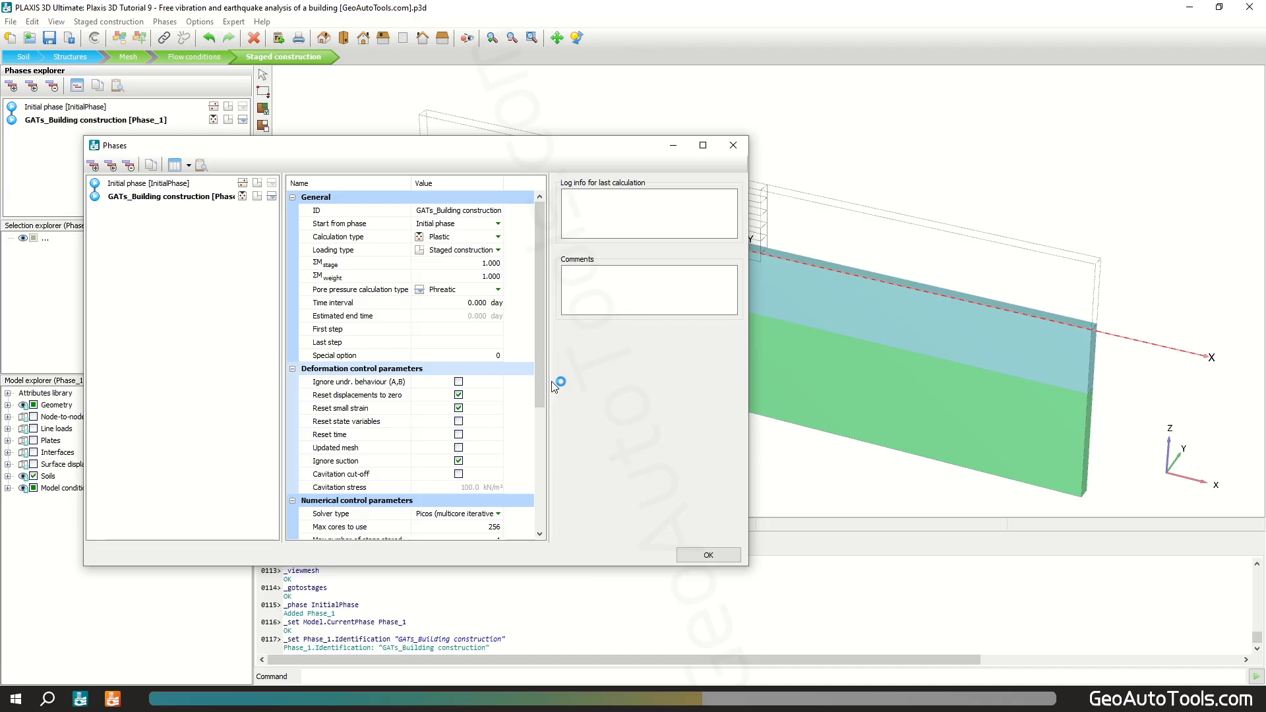
{"action": "left_click", "coordinate": [708, 554]}
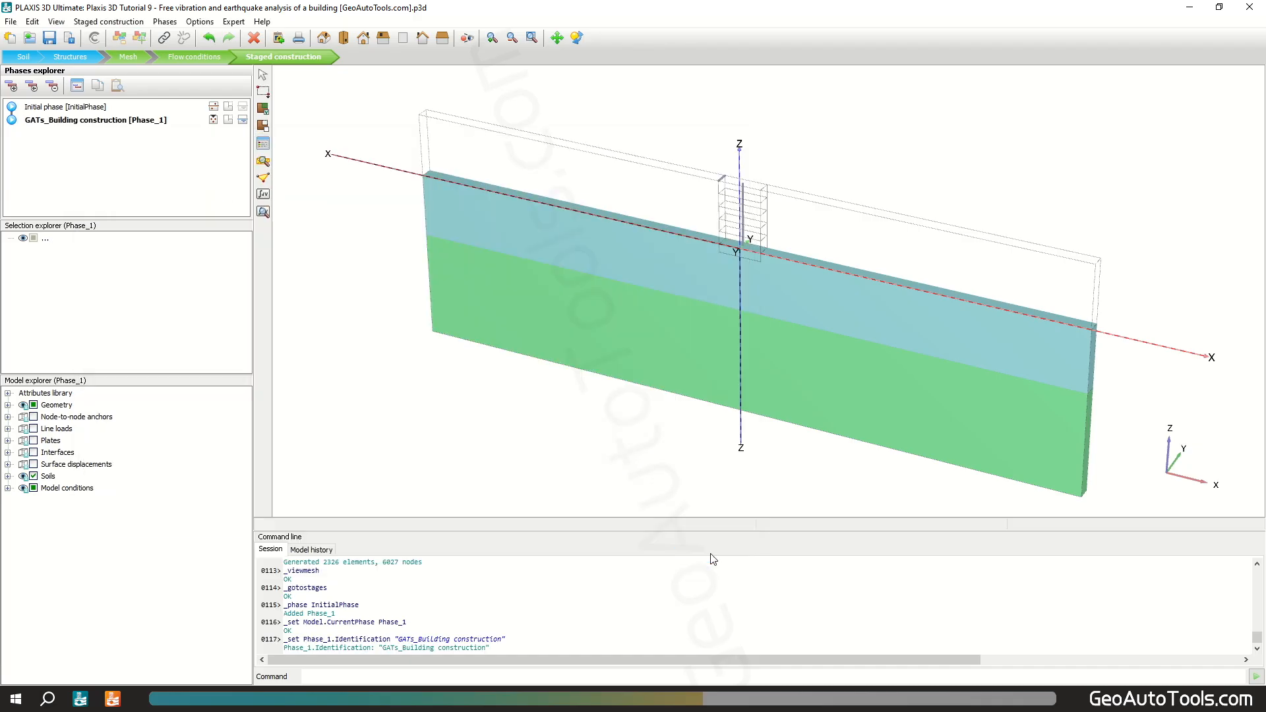
Activate all plates and node-to-node anchors in the building construction phase
{"action": "left_click", "coordinate": [33, 441]}
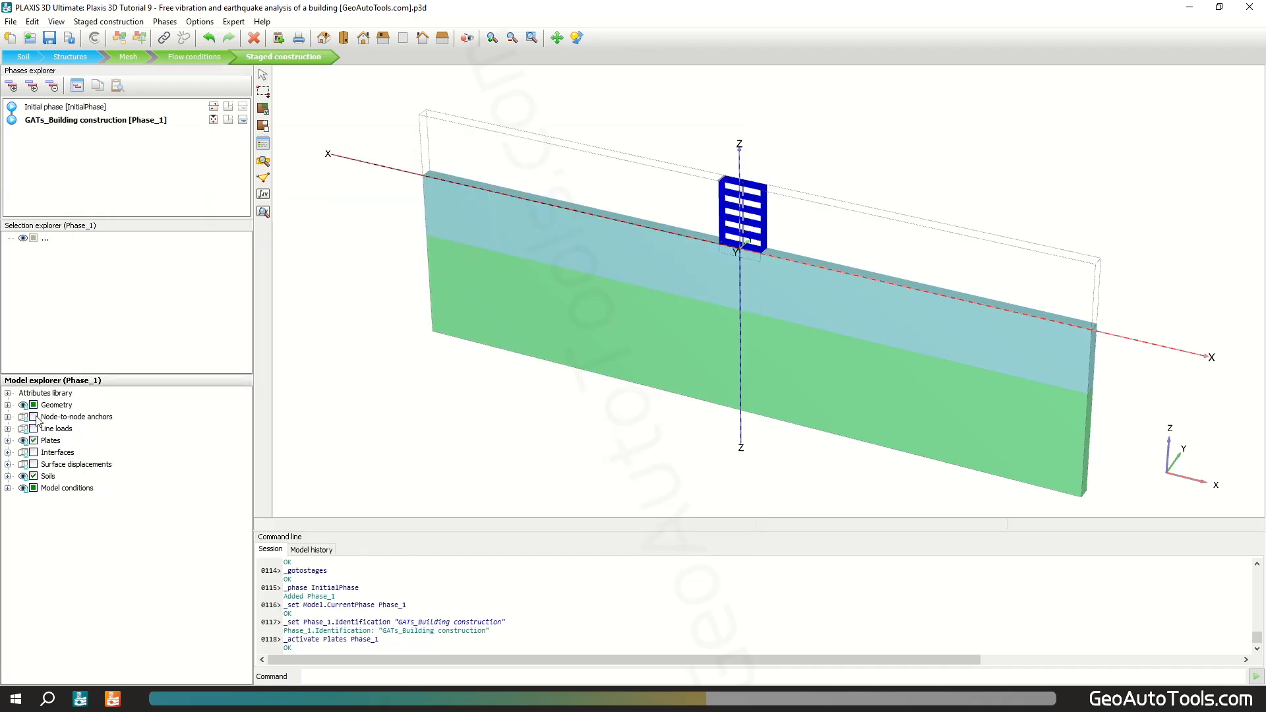
{"action": "left_click", "coordinate": [34, 417]}
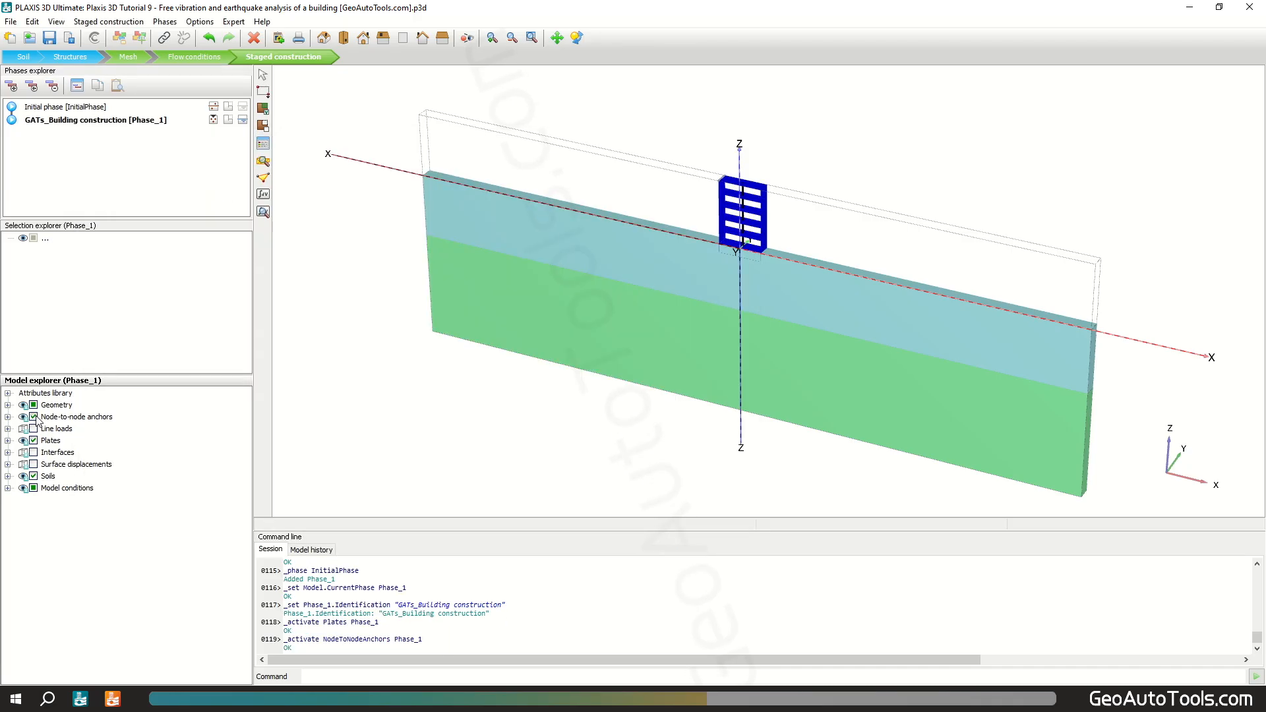
Select the basement surfaces below the building and activate their negative and positive interfaces, leaving the model boundary interfaces inactive
{"action": "left_click", "coordinate": [7, 452]}
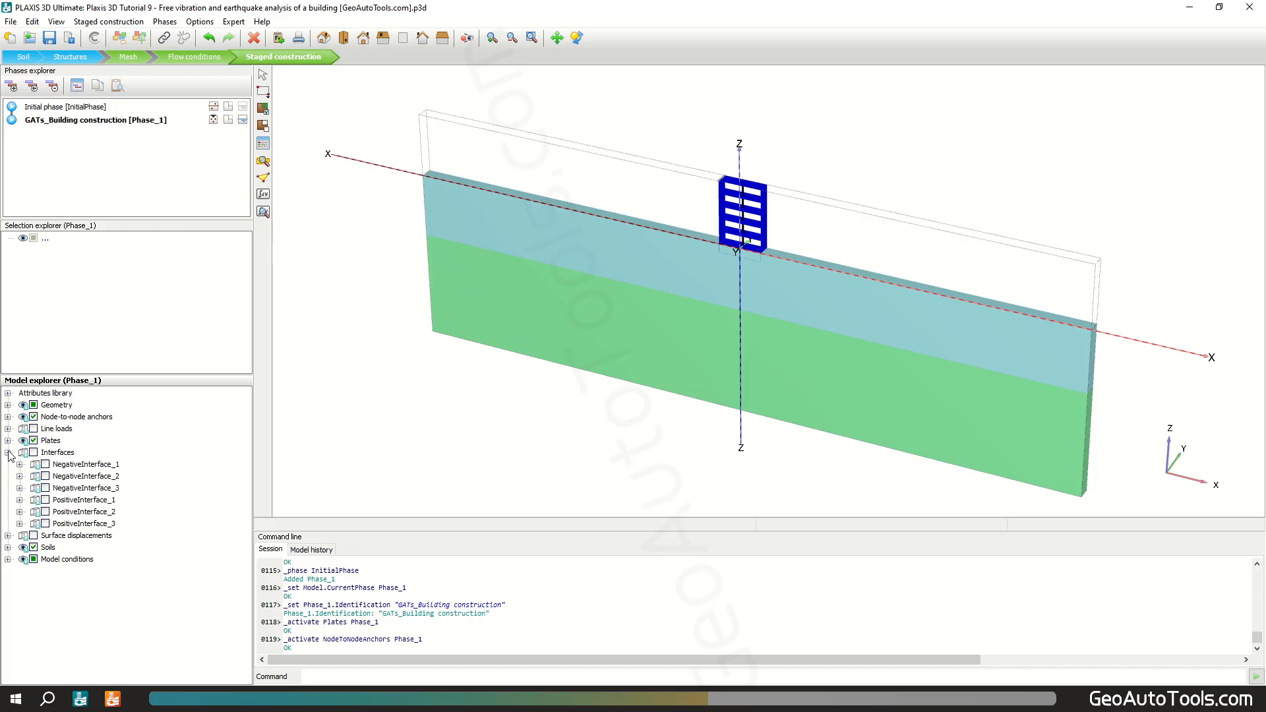
{"action": "left_click", "coordinate": [752, 258]}
{"action": "scroll", "coordinate": [751, 257], "scroll_direction": "up", "scroll_amount": 5}
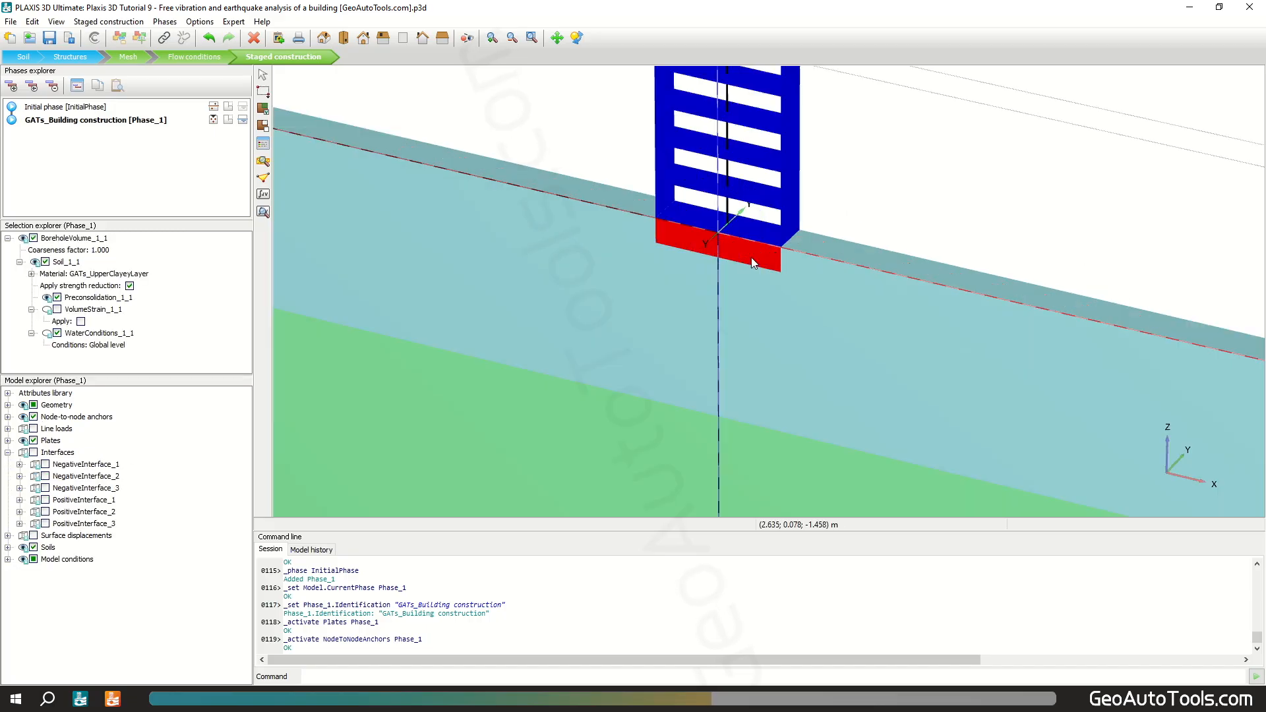
{"action": "left_click", "coordinate": [263, 92]}
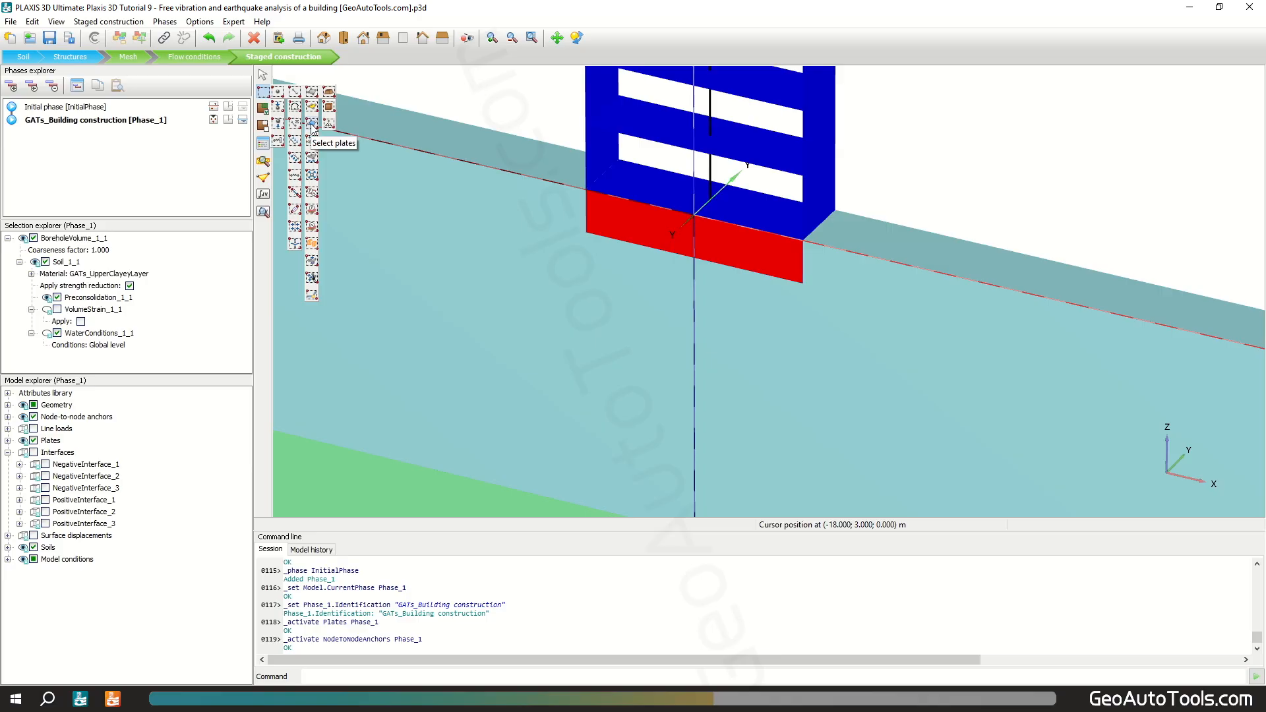
{"action": "left_click", "coordinate": [313, 194]}
{"action": "left_click_drag", "start_coordinate": [518, 121], "coordinate": [898, 344]}
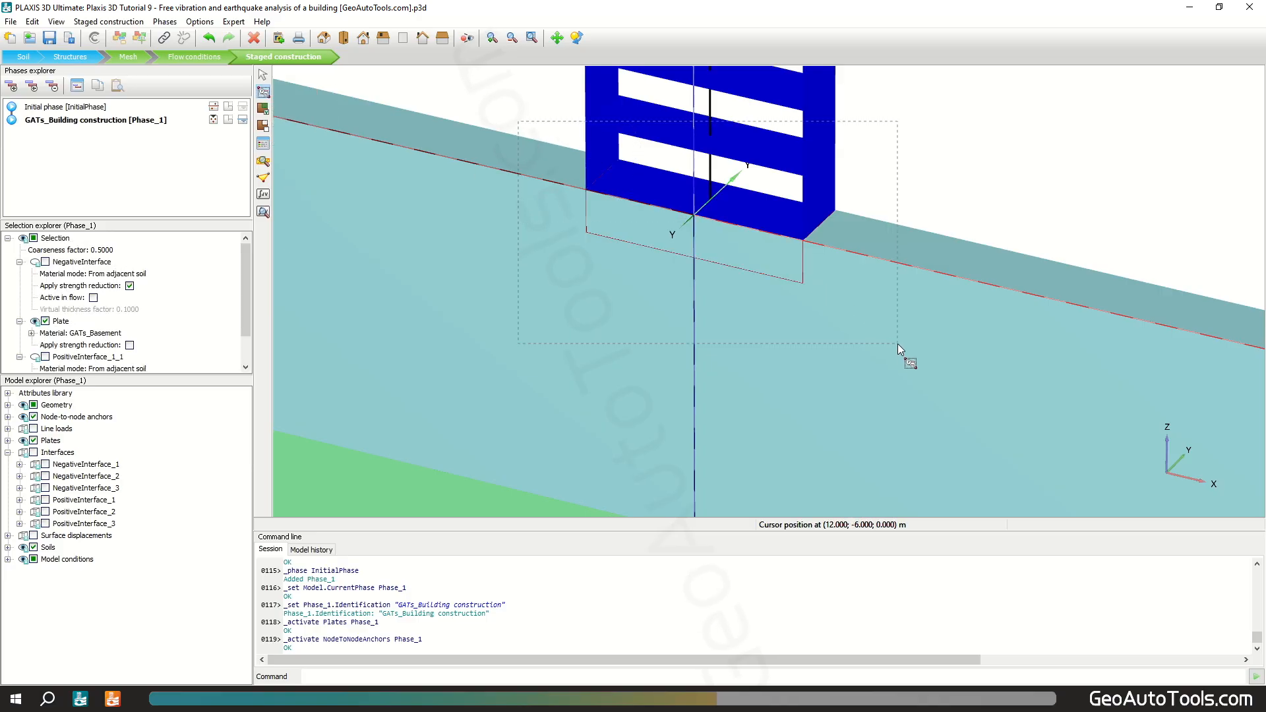
{"action": "scroll", "coordinate": [898, 344], "scroll_direction": "down", "scroll_amount": 5}
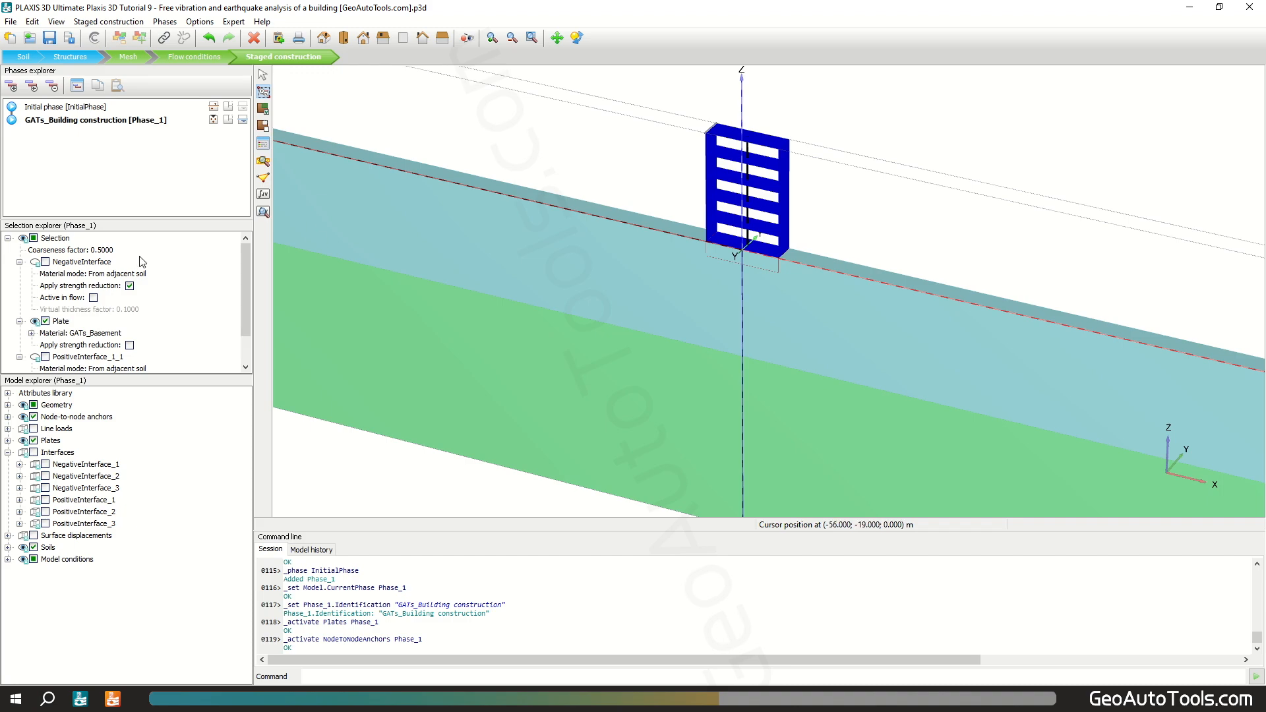
{"action": "left_click", "coordinate": [46, 262]}
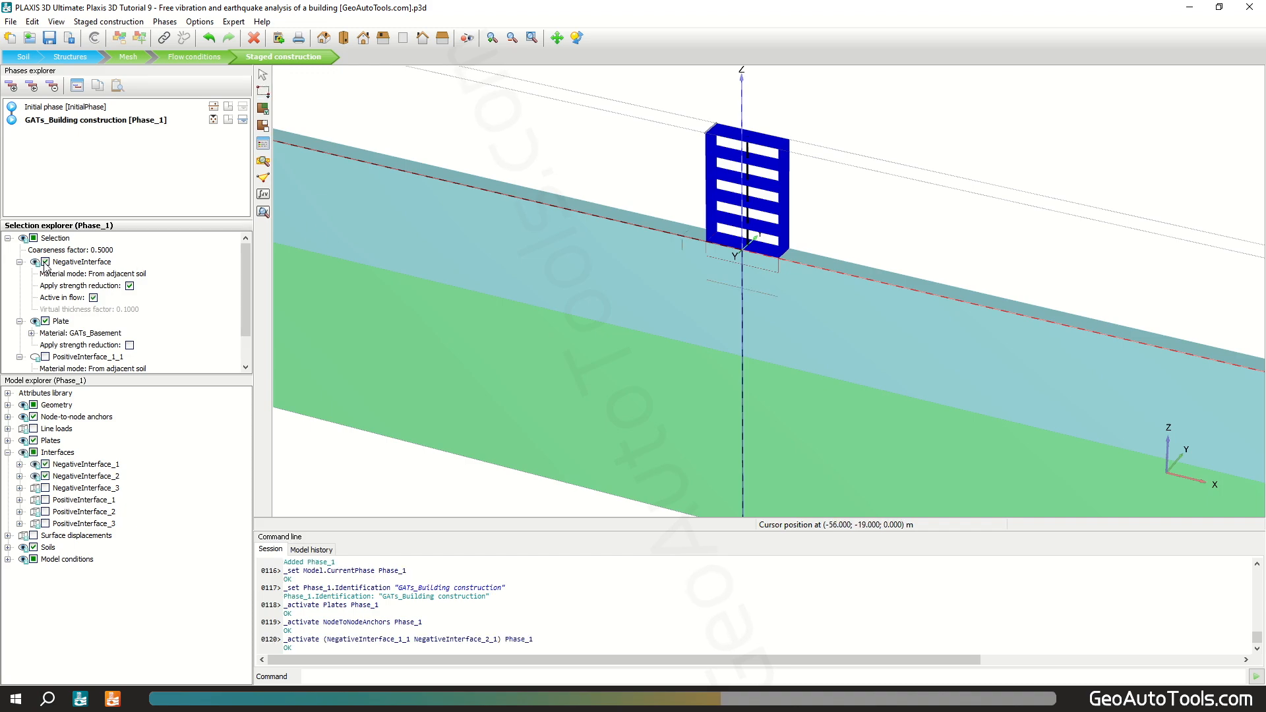
{"action": "scroll", "coordinate": [46, 266], "scroll_direction": "down", "scroll_amount": 1}
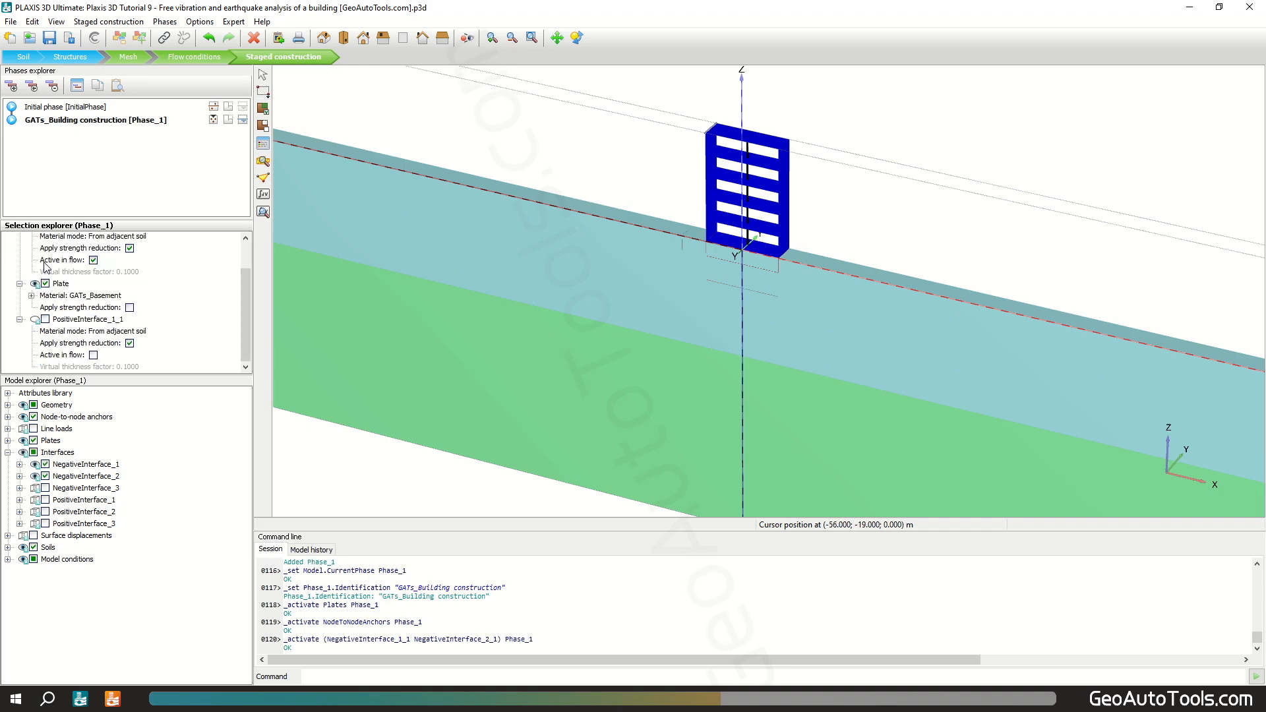
{"action": "left_click", "coordinate": [46, 319]}
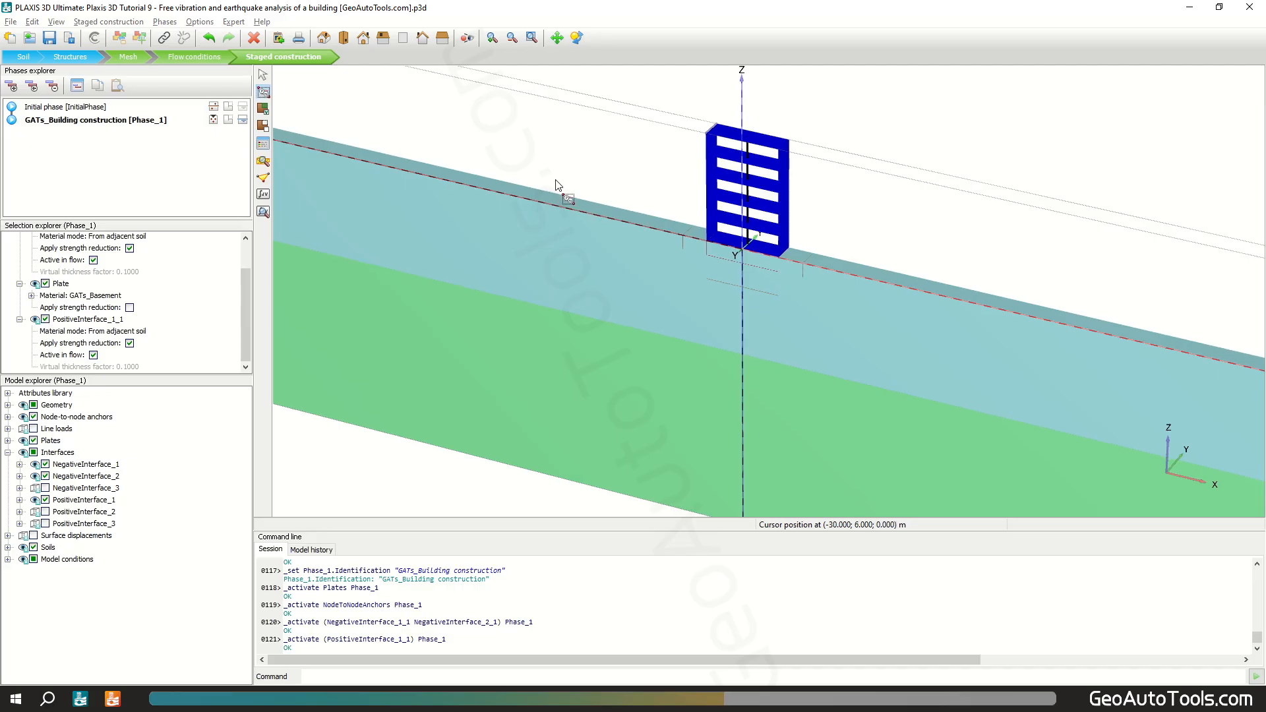
Deactivate the upper clay soil volume inside the basement for the building construction phase
{"action": "left_click", "coordinate": [265, 79]}
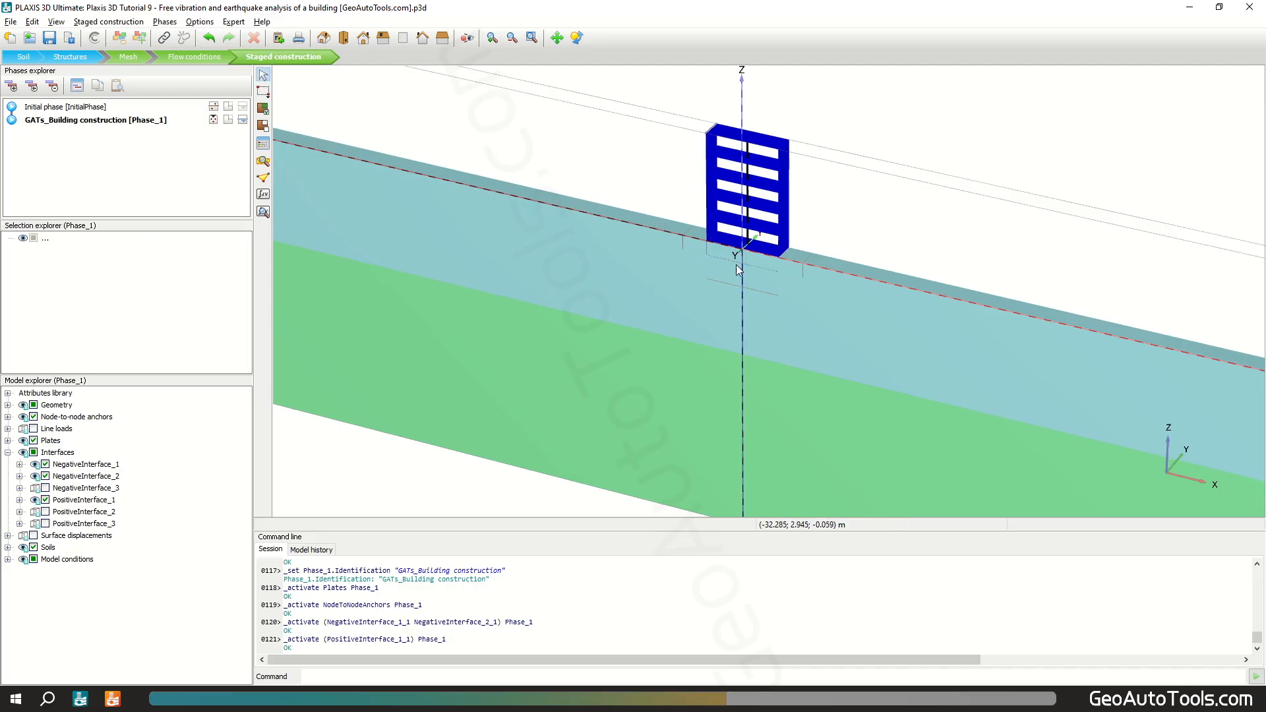
{"action": "left_click", "coordinate": [772, 264]}
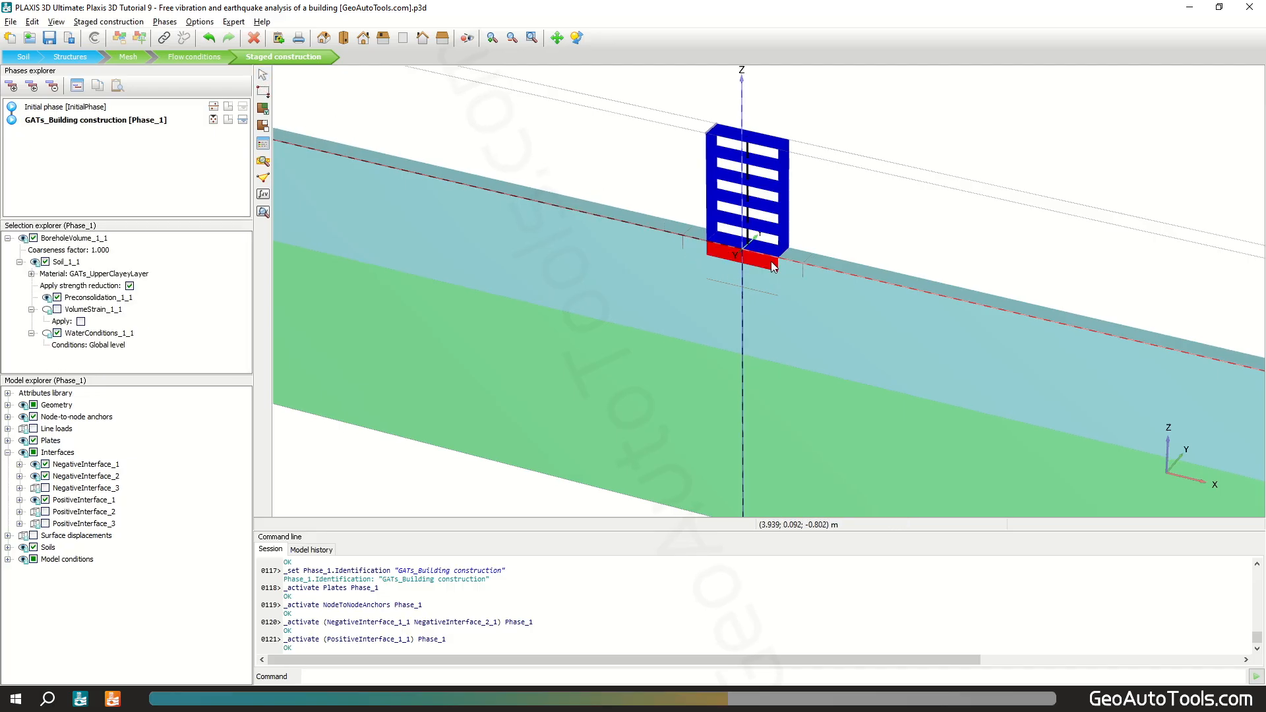
{"action": "left_click", "coordinate": [33, 238]}
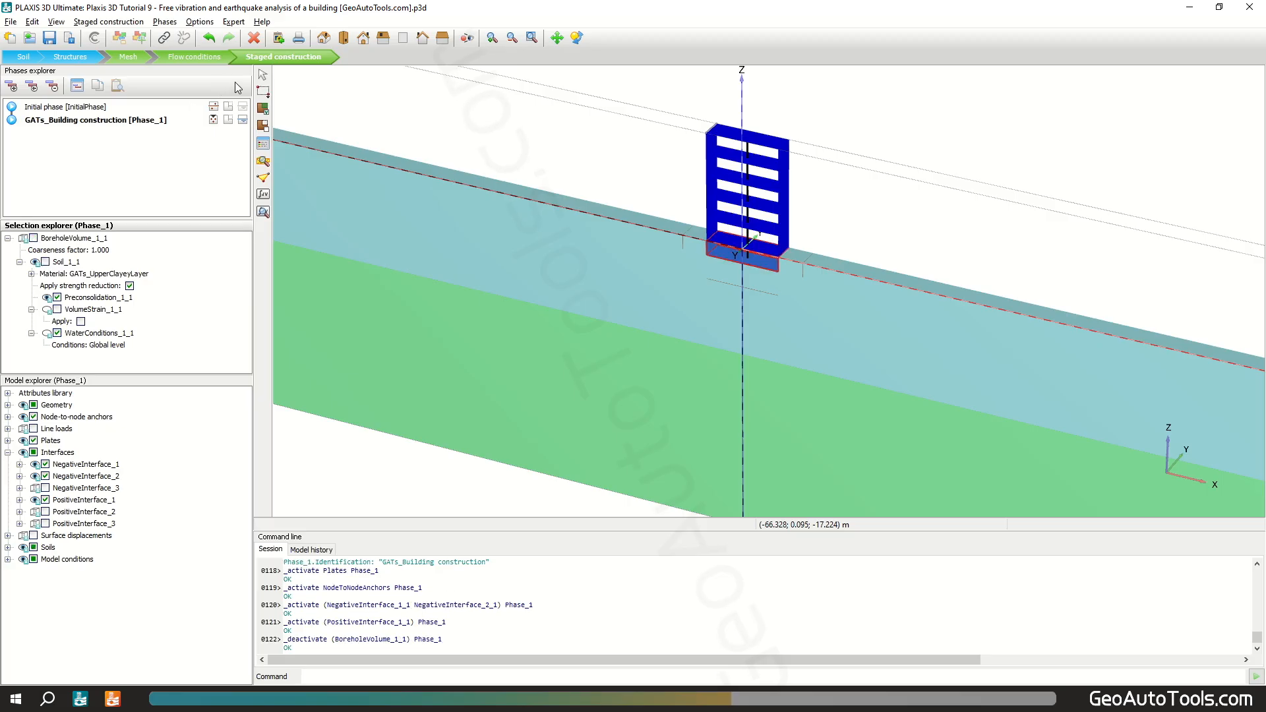
{"action": "left_click", "coordinate": [263, 75]}
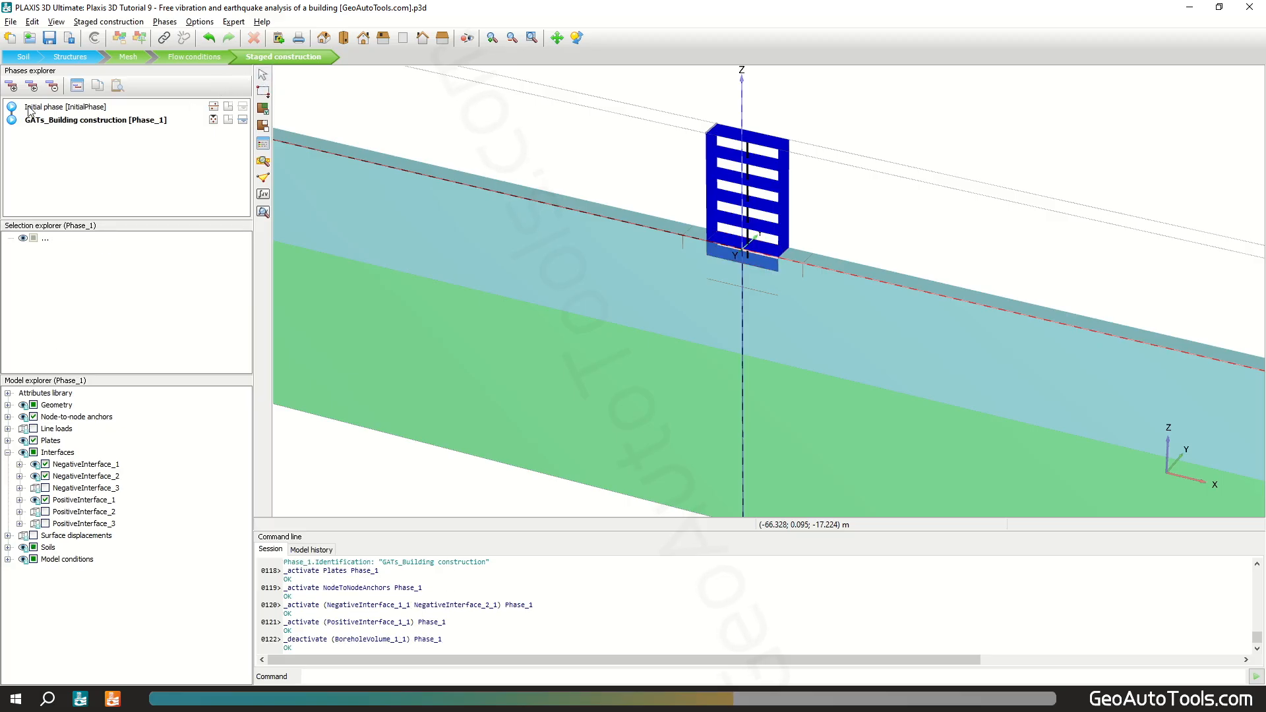
Add a phase following building construction with the ID "GATs_Excitation" and enable resetting displacements to zero
{"action": "left_click", "coordinate": [12, 87]}
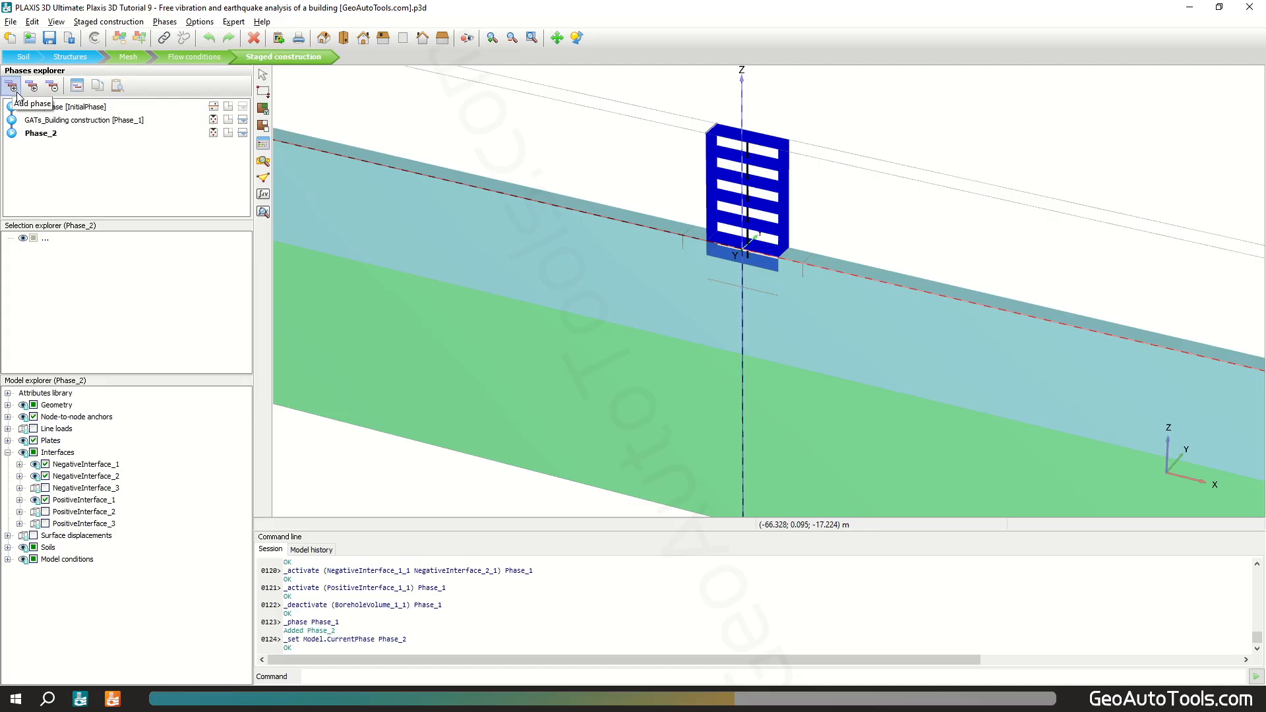
{"action": "double_click", "coordinate": [40, 134]}
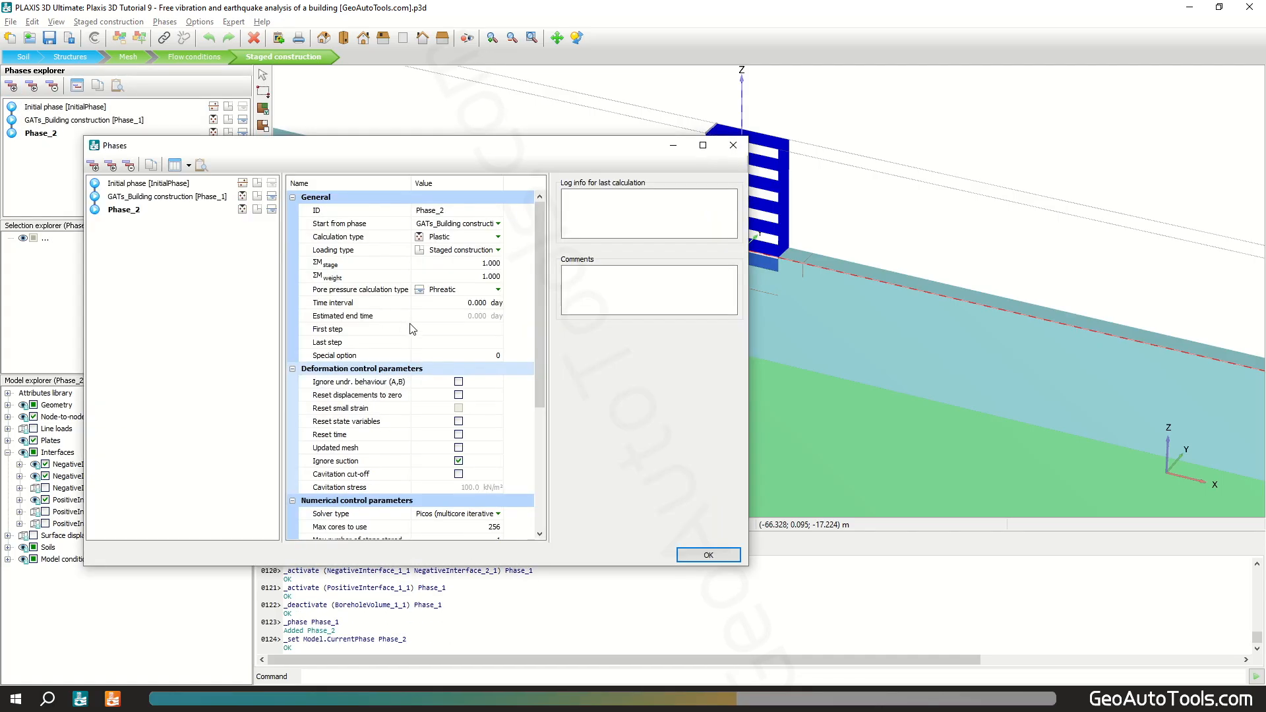
{"action": "left_click", "coordinate": [475, 210]}
{"action": "type", "text": "GA"}
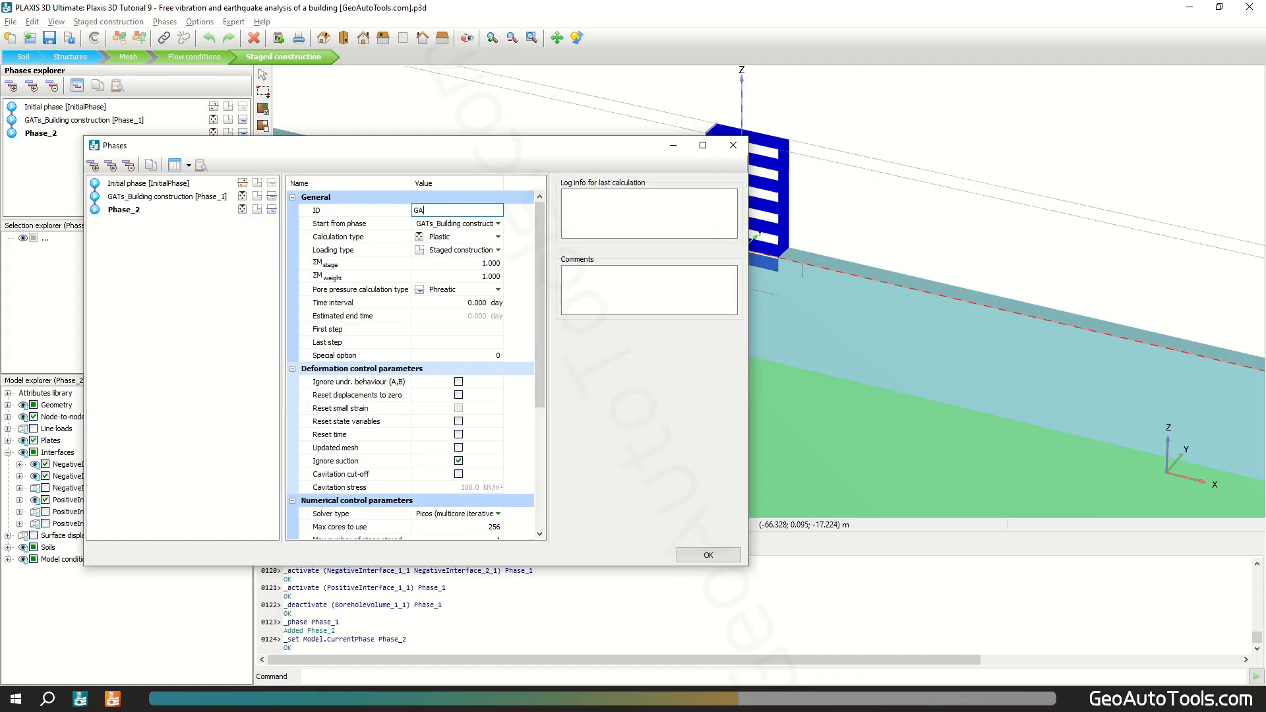
{"action": "type", "text": "Ts_Excitation"}
{"action": "key", "text": "Return"}
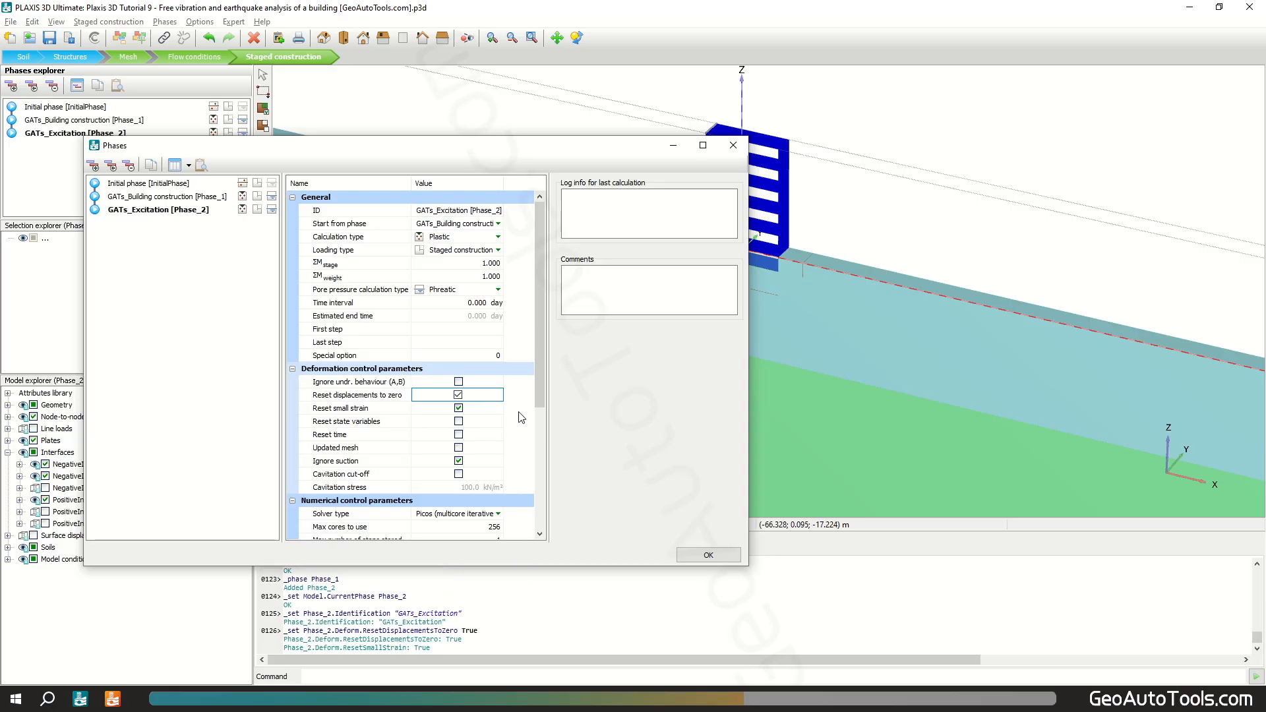
{"action": "left_click", "coordinate": [708, 556]}
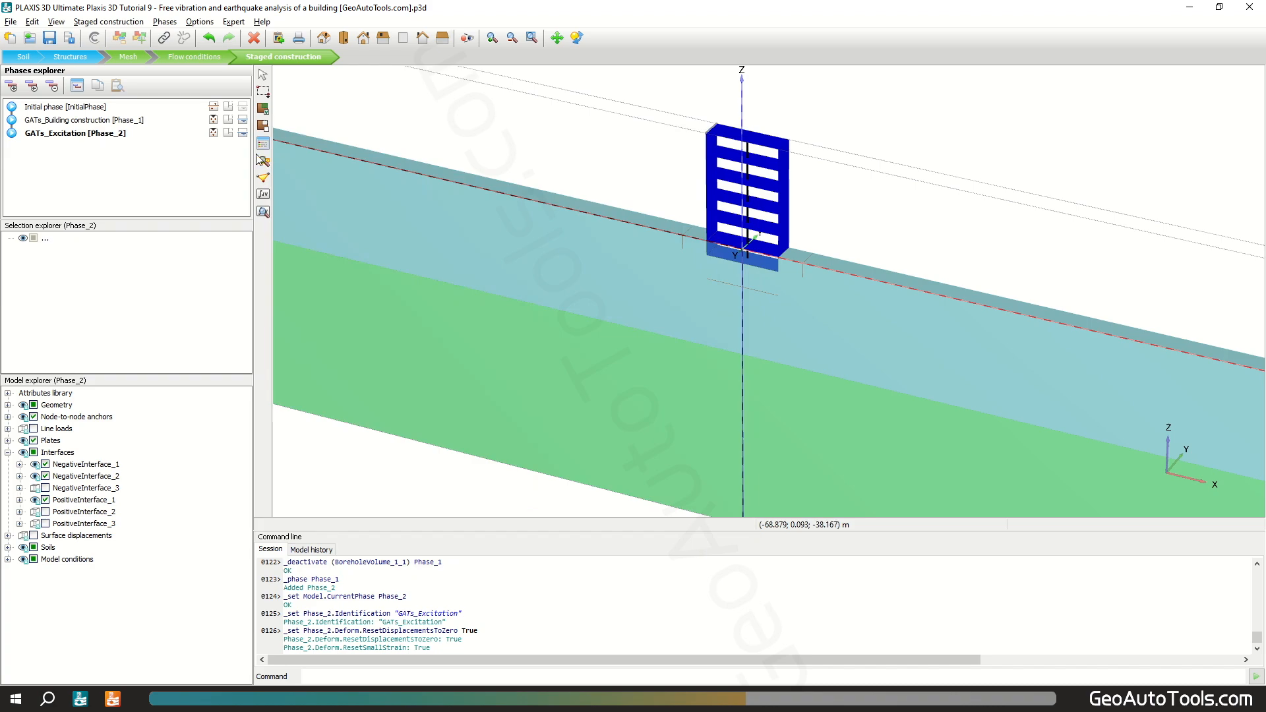
Activate the line load at the top of the building in the excitation phase
{"action": "left_click", "coordinate": [714, 131]}
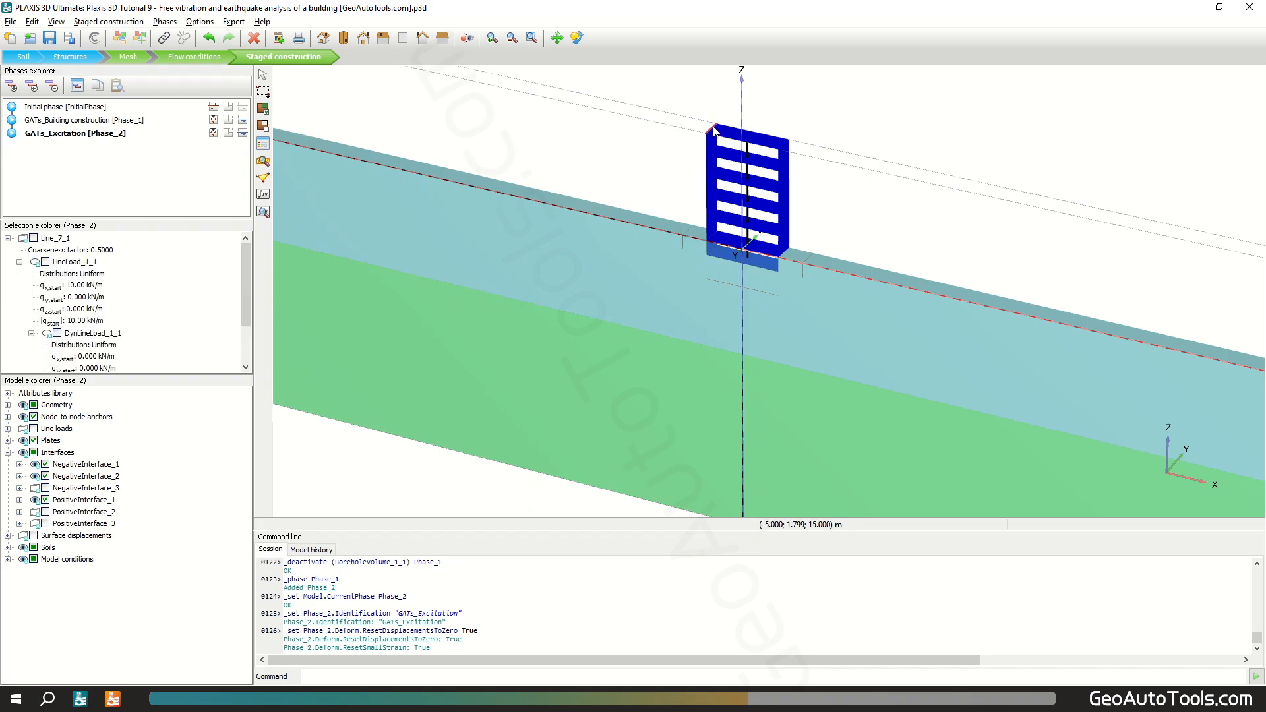
{"action": "left_click", "coordinate": [34, 430]}
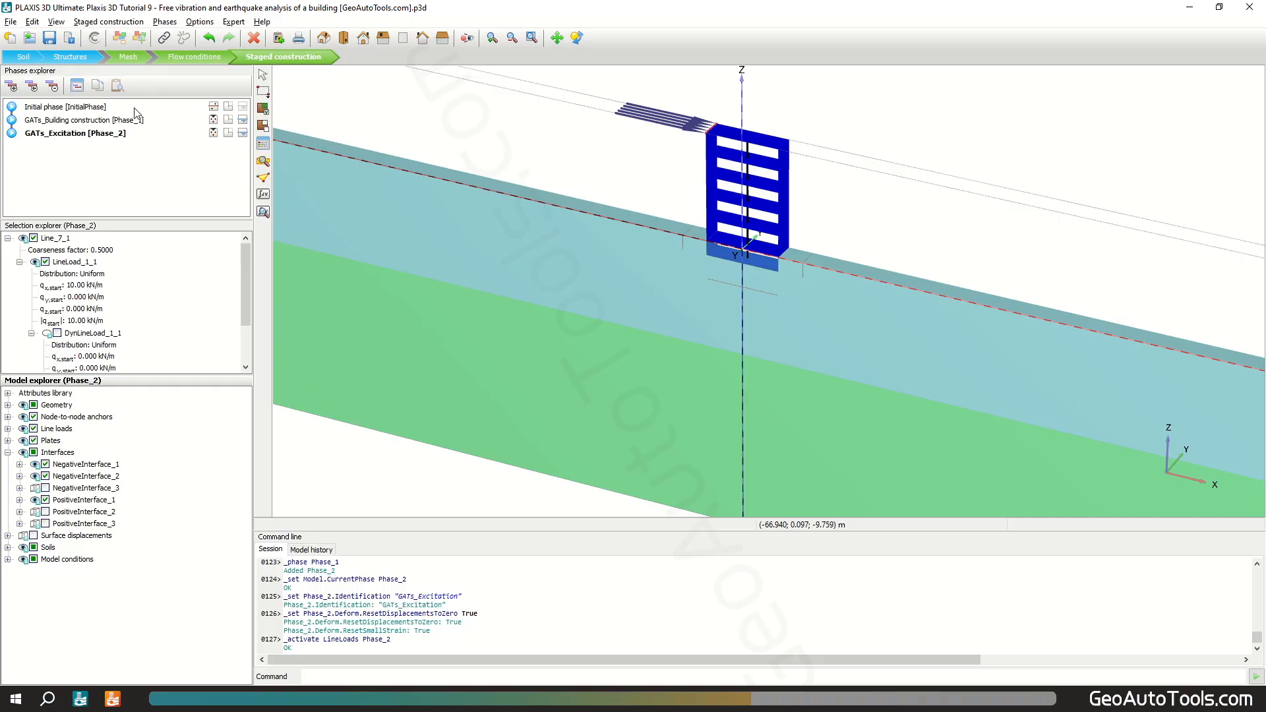
Add a phase following the excitation phase and give it the ID "GATs_Free vibration"
{"action": "left_click", "coordinate": [12, 86]}
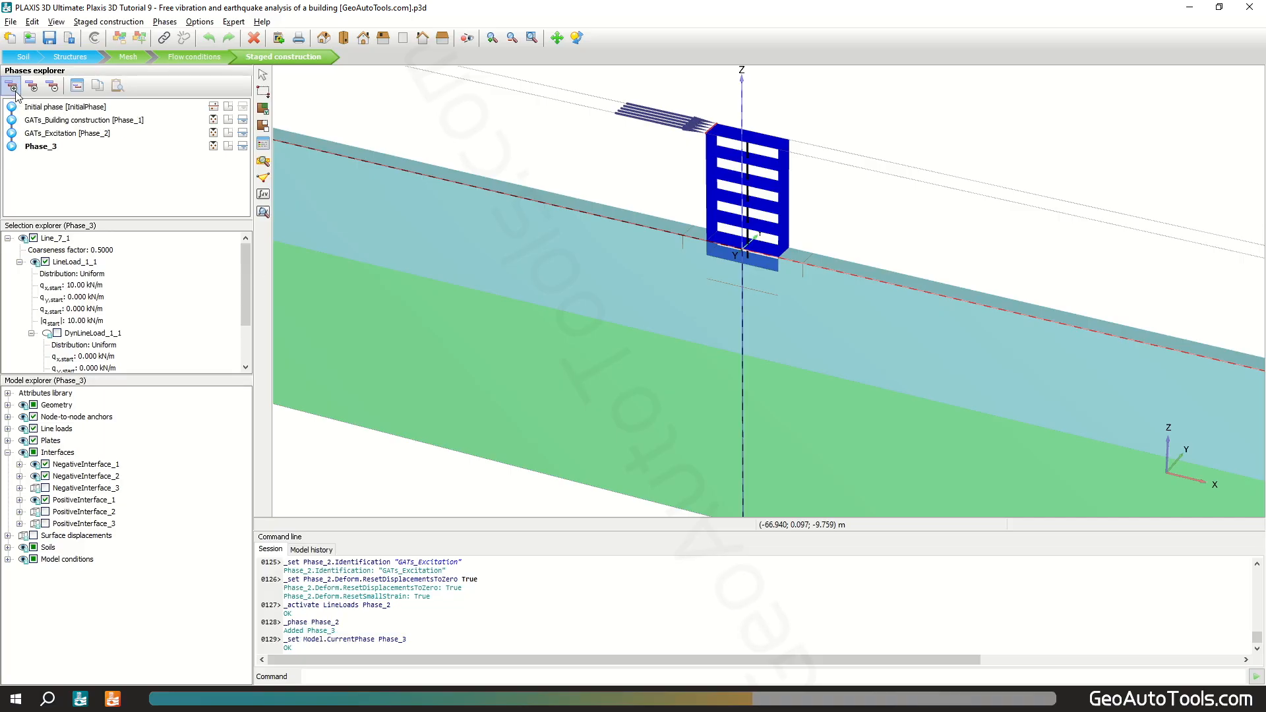
{"action": "double_click", "coordinate": [50, 149]}
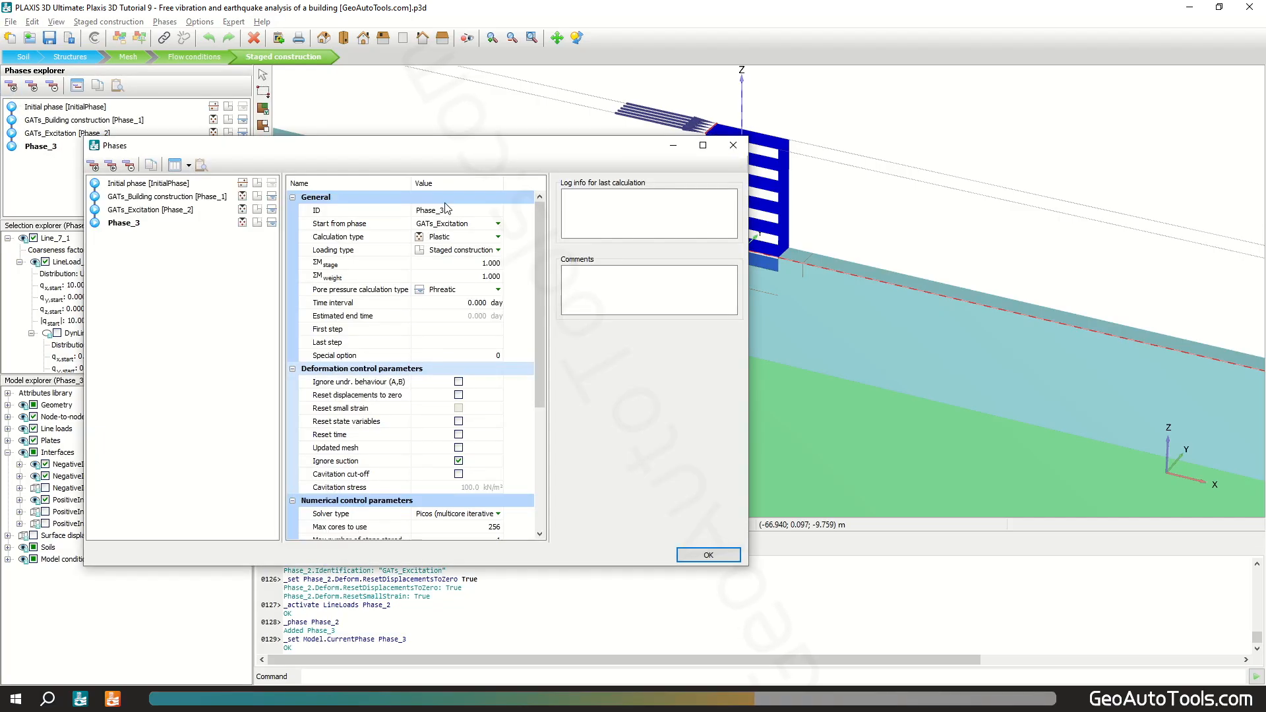
{"action": "left_click", "coordinate": [466, 211]}
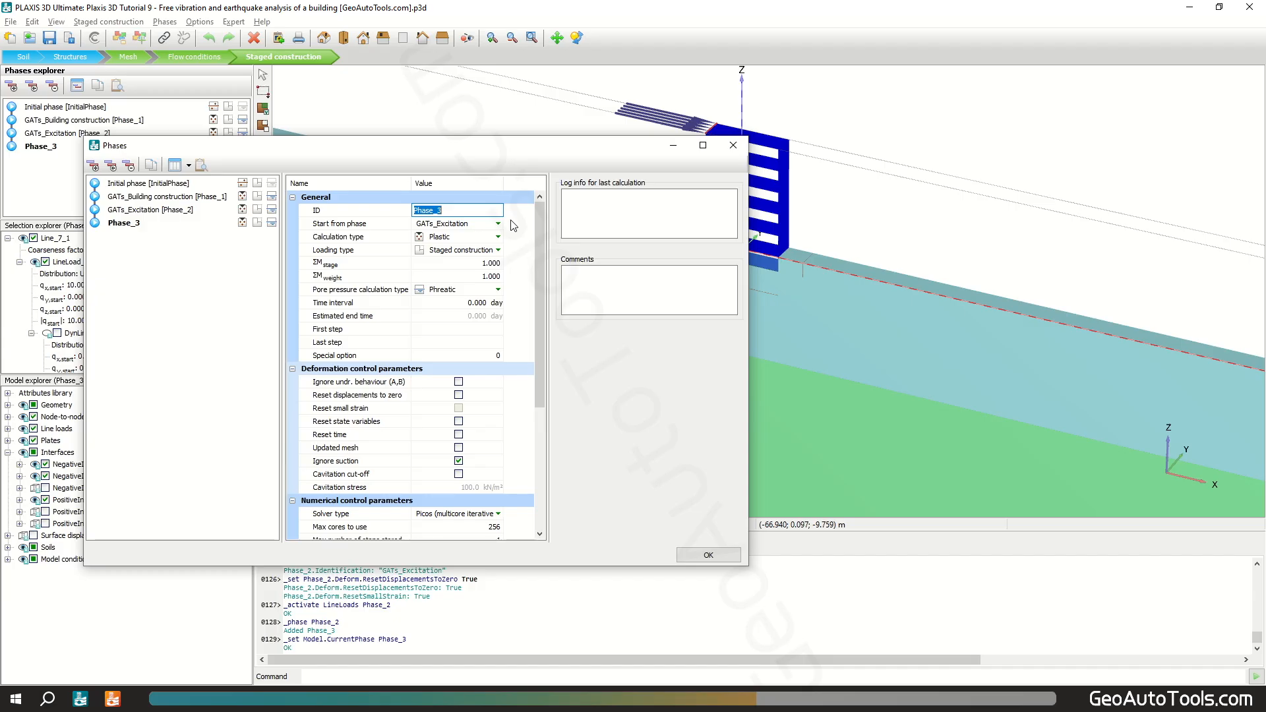
{"action": "type", "text": "GATs_Free vibration"}
{"action": "key", "text": "Return"}
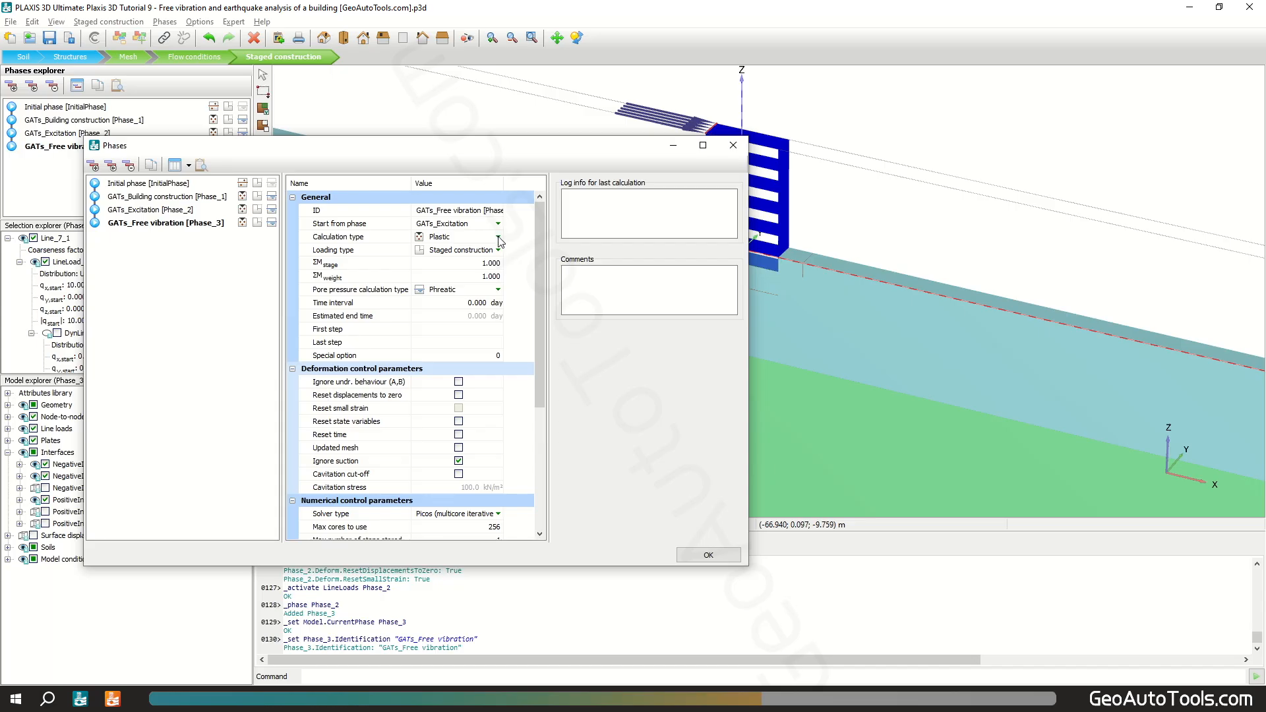
Set the free vibration phase's calculation type to Dynamics with a dynamic time interval of 5 s
{"action": "left_click", "coordinate": [499, 239]}
{"action": "left_click", "coordinate": [497, 237]}
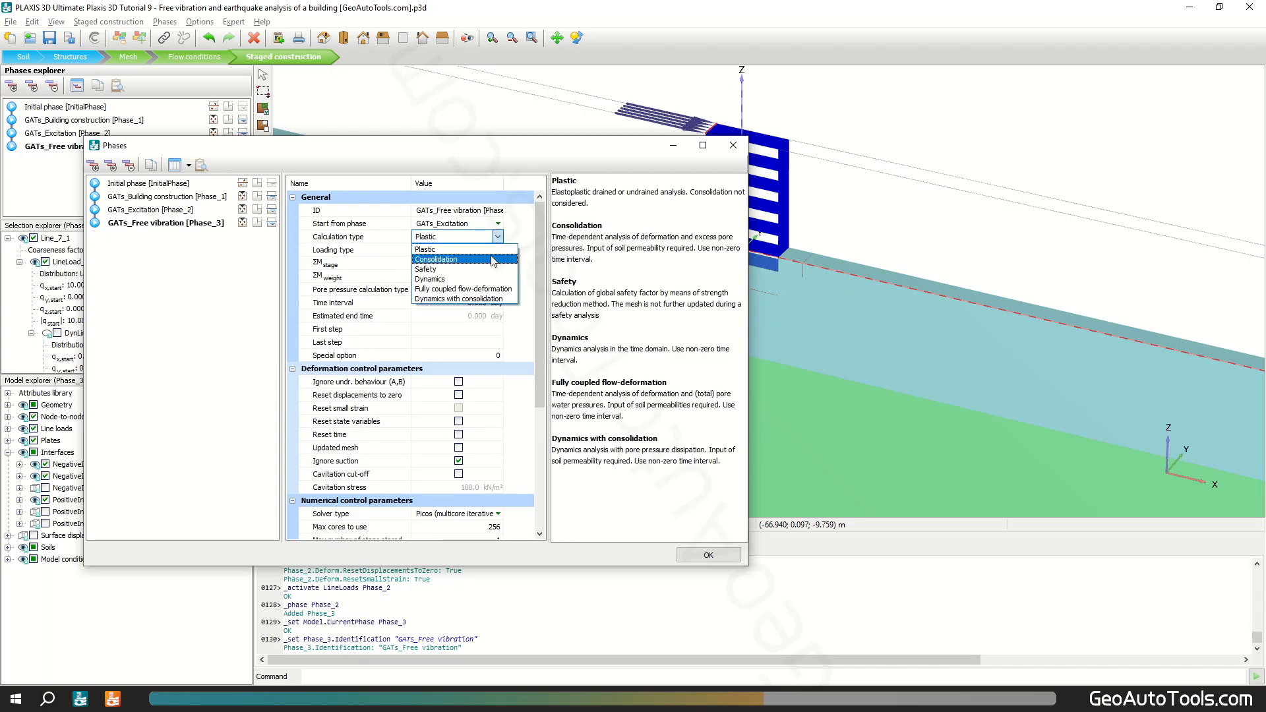
{"action": "left_click", "coordinate": [492, 279]}
{"action": "left_click", "coordinate": [491, 276]}
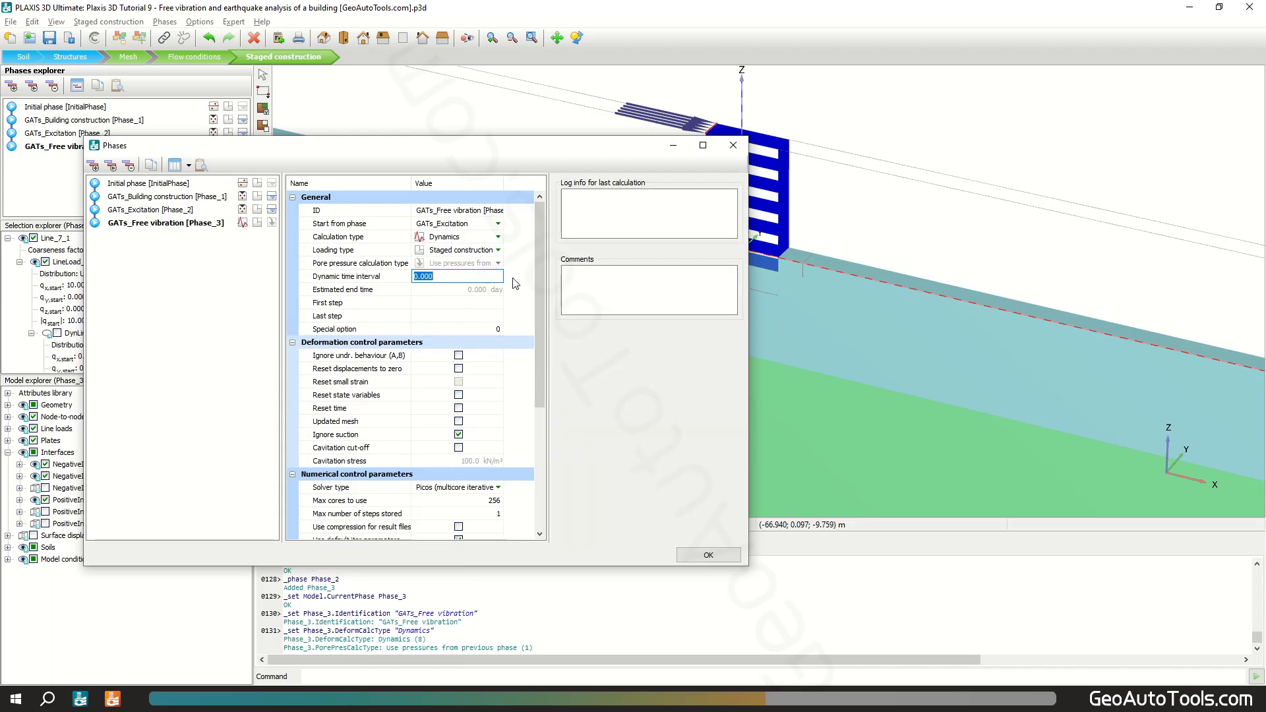
{"action": "type", "text": "5"}
{"action": "key", "text": "Return"}
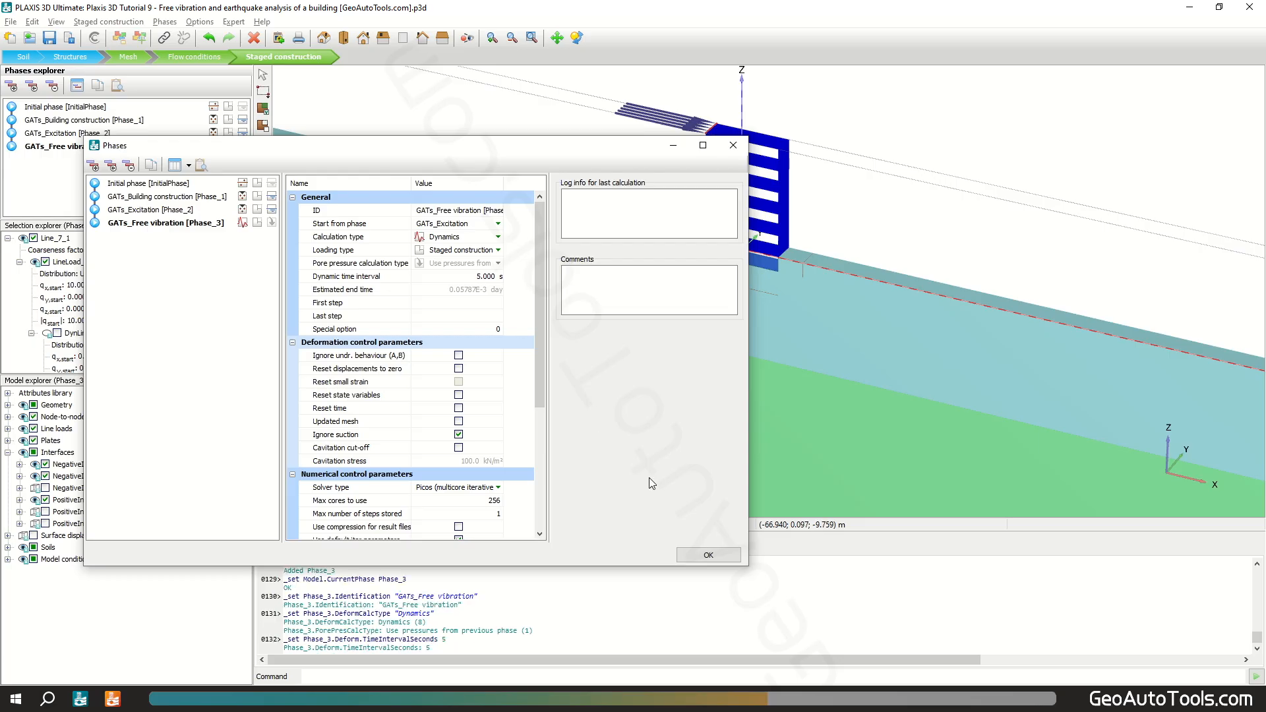
{"action": "left_click", "coordinate": [708, 555]}
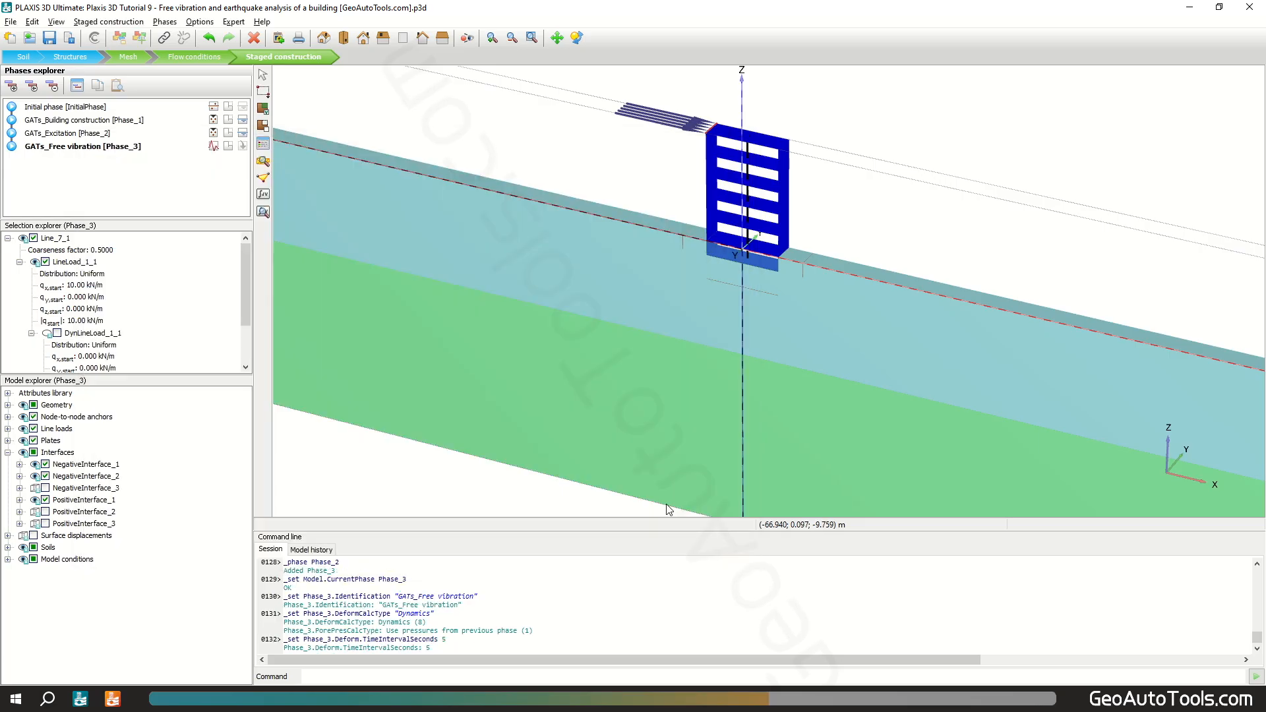
Deactivate the line loads in the free vibration phase and set its dynamic BoundaryYMin condition to None
{"action": "left_click", "coordinate": [34, 428]}
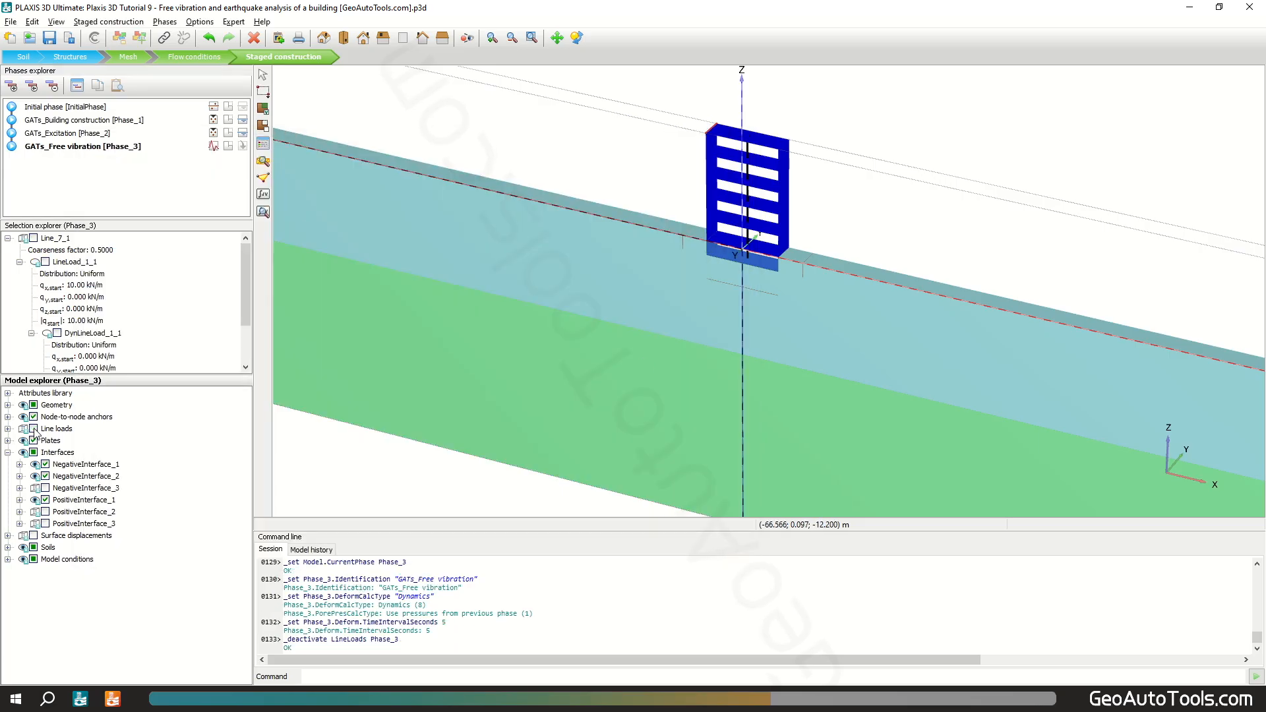
{"action": "left_click", "coordinate": [8, 560]}
{"action": "left_click", "coordinate": [20, 583]}
{"action": "left_click", "coordinate": [113, 607]}
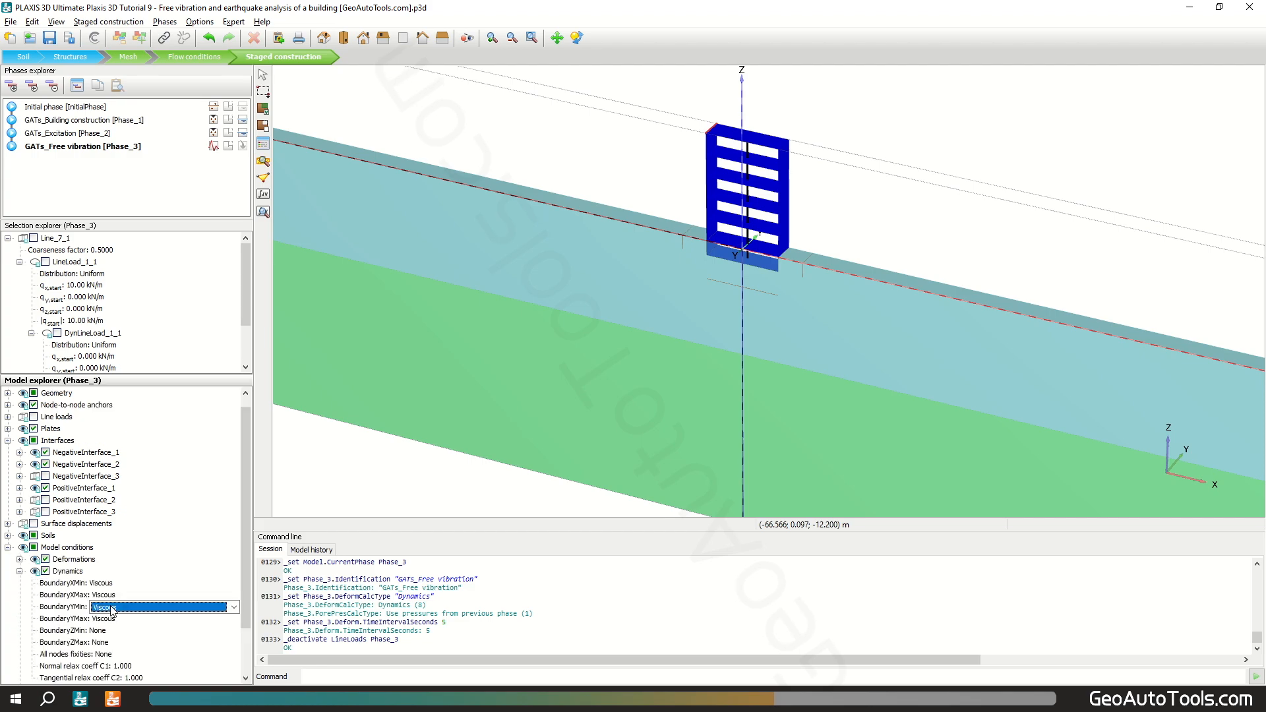
{"action": "left_click", "coordinate": [112, 607]}
{"action": "left_click", "coordinate": [120, 626]}
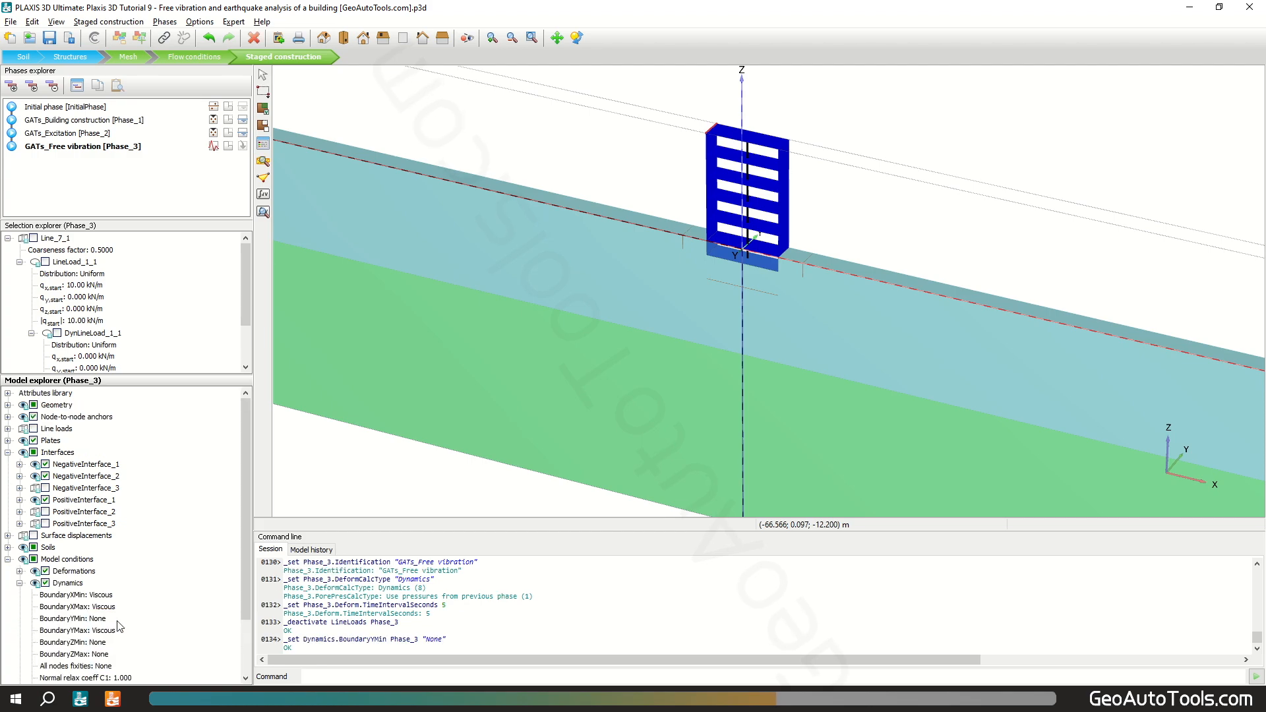
Set the free vibration phase's dynamic BoundaryYMax to None and BoundaryZMin to Viscous
{"action": "left_click", "coordinate": [112, 630]}
{"action": "left_click", "coordinate": [112, 631]}
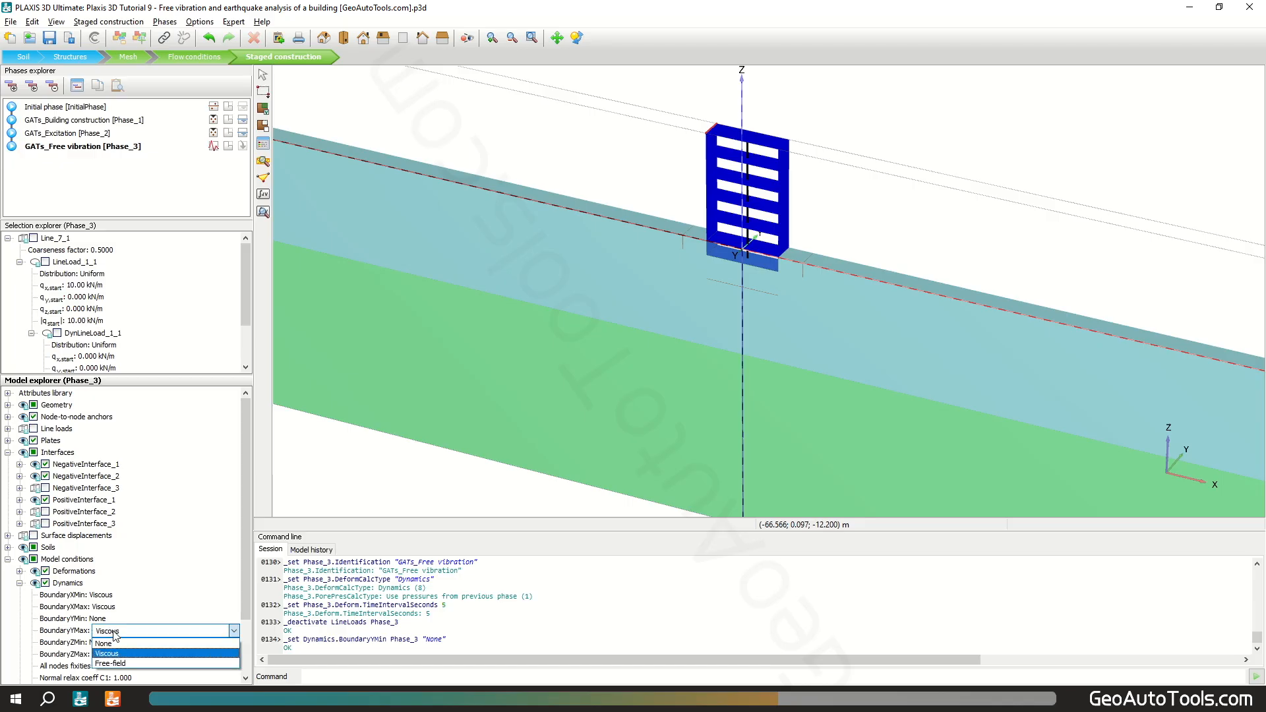
{"action": "left_click", "coordinate": [119, 649]}
{"action": "left_click", "coordinate": [108, 643]}
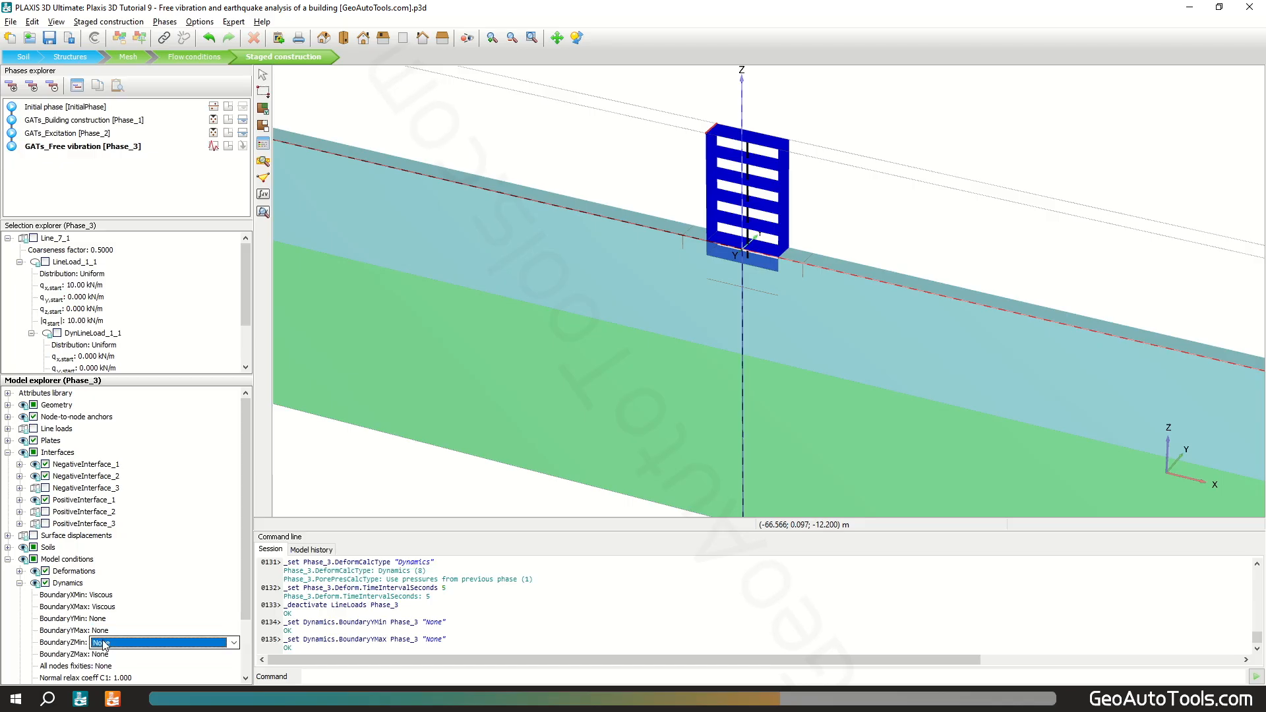
{"action": "left_click", "coordinate": [109, 642]}
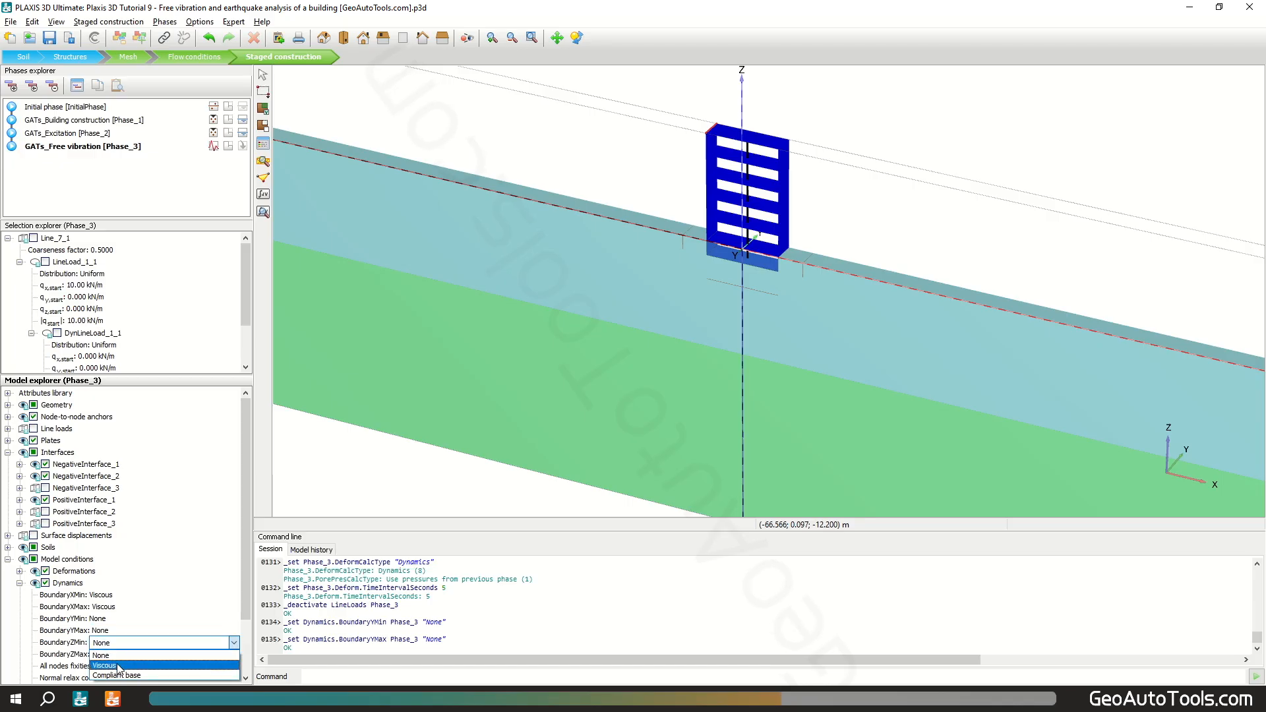
{"action": "left_click", "coordinate": [119, 668]}
Add another phase starting from the building construction phase and give it the ID "GATs_Earthquake"
{"action": "left_click", "coordinate": [96, 124]}
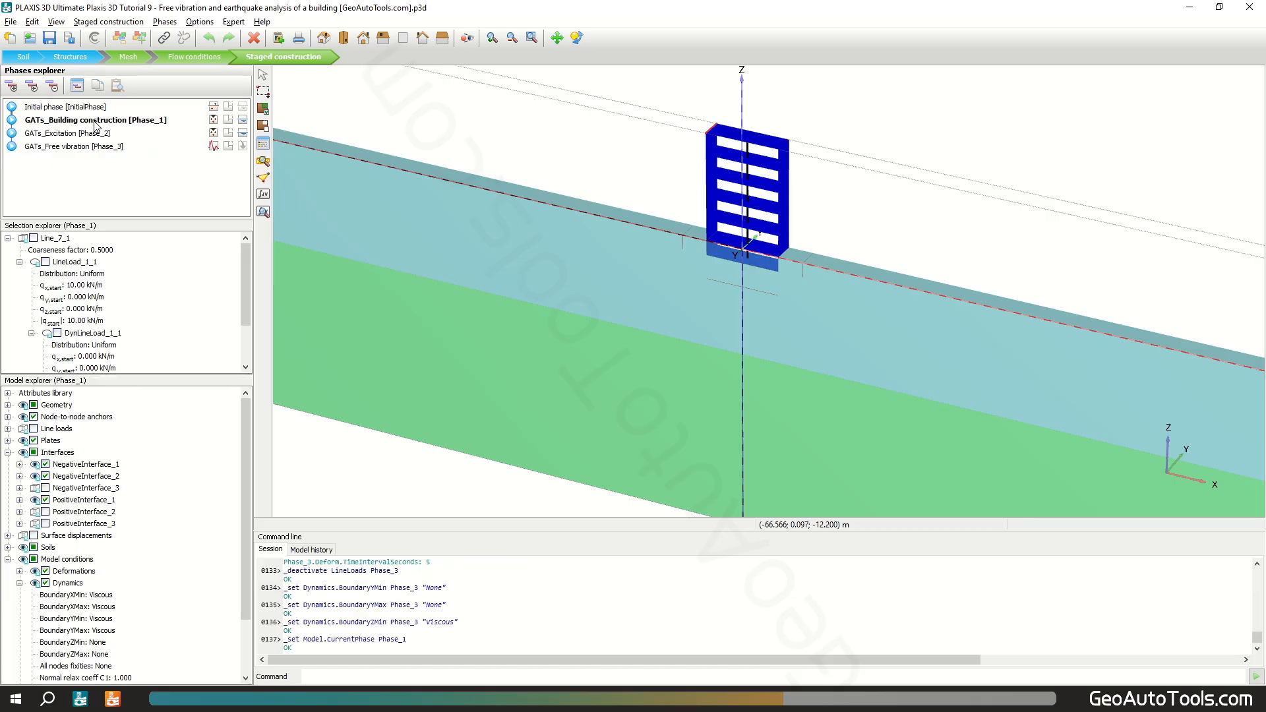
{"action": "left_click", "coordinate": [11, 86]}
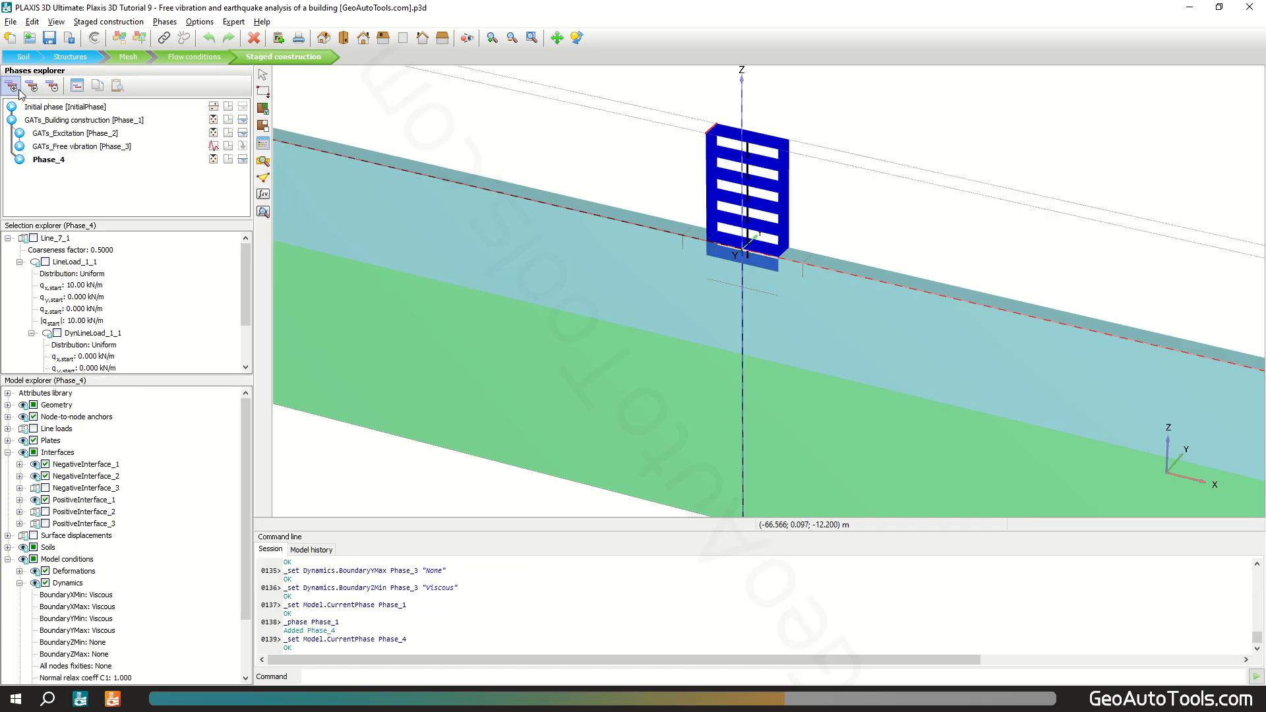
{"action": "double_click", "coordinate": [58, 161]}
{"action": "left_click", "coordinate": [478, 211]}
{"action": "type", "text": "G"}
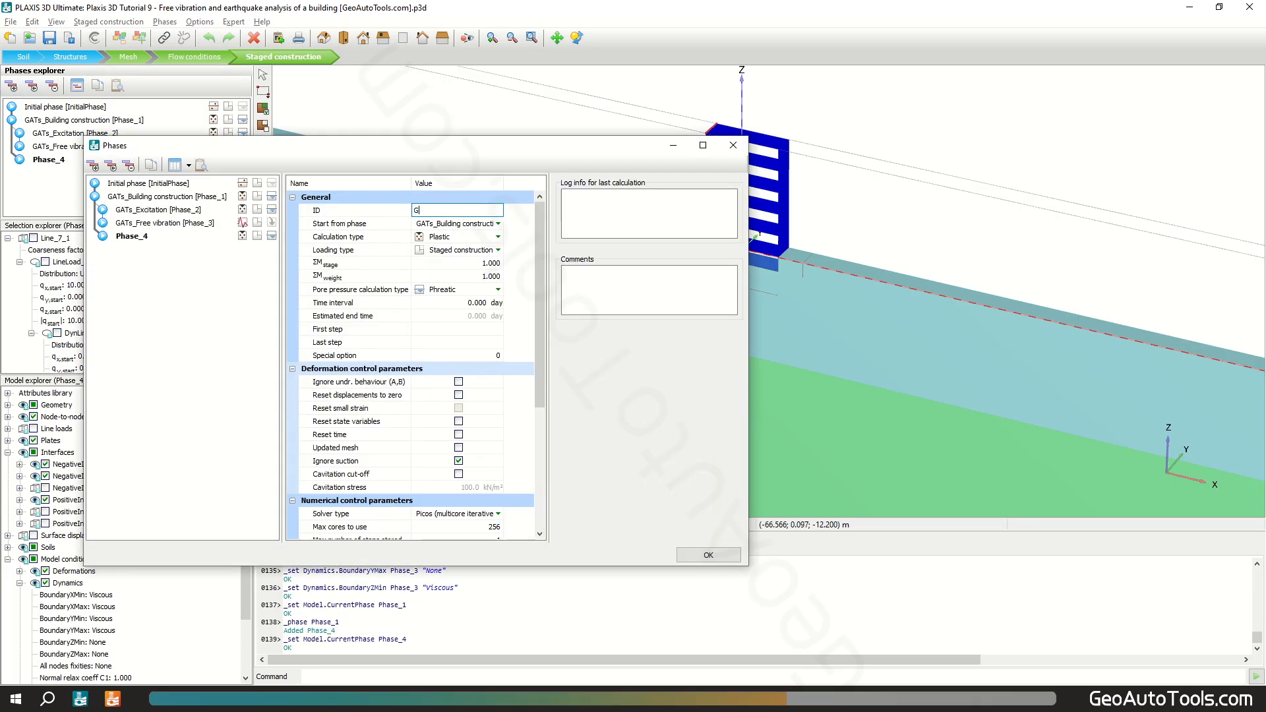
{"action": "type", "text": "ATs_Earthquake"}
{"action": "key", "text": "Return"}
Set the earthquake phase's calculation type to Dynamics with a 20 s dynamic time interval, and enable resetting displacements to zero
{"action": "left_click", "coordinate": [498, 237]}
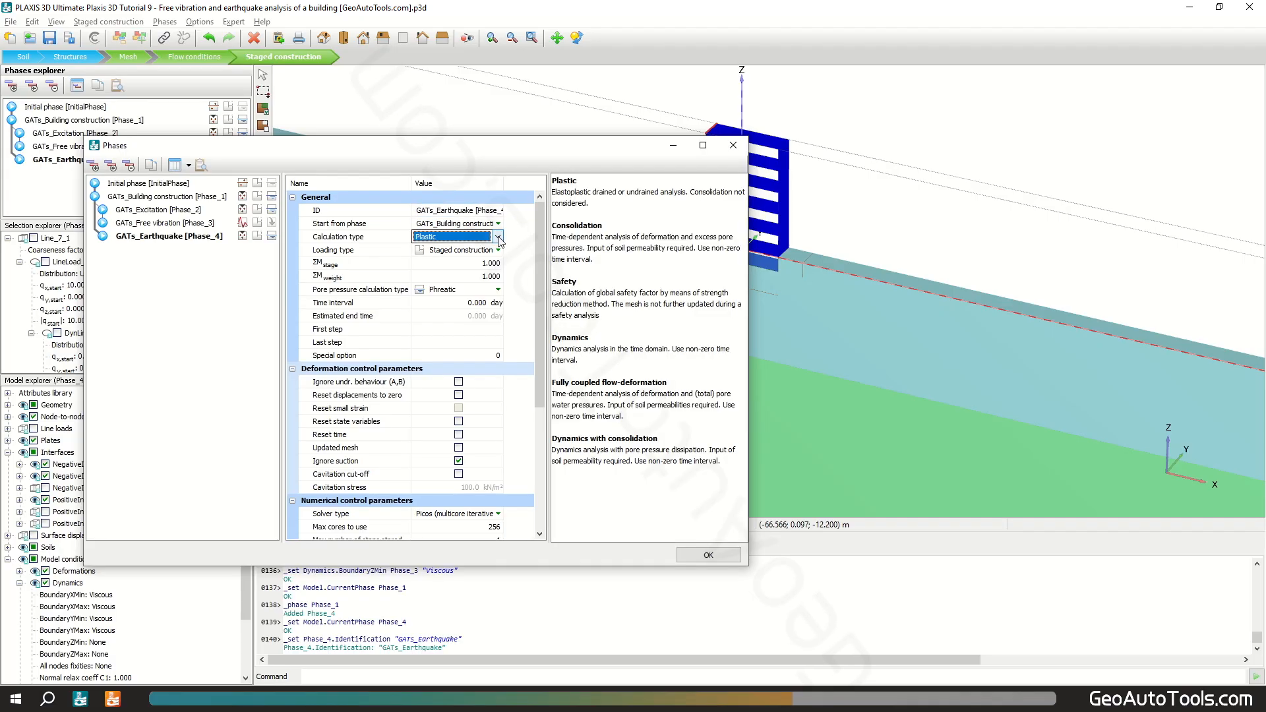
{"action": "left_click", "coordinate": [499, 241]}
{"action": "left_click", "coordinate": [485, 281]}
{"action": "left_click", "coordinate": [487, 277]}
{"action": "type", "text": "2"}
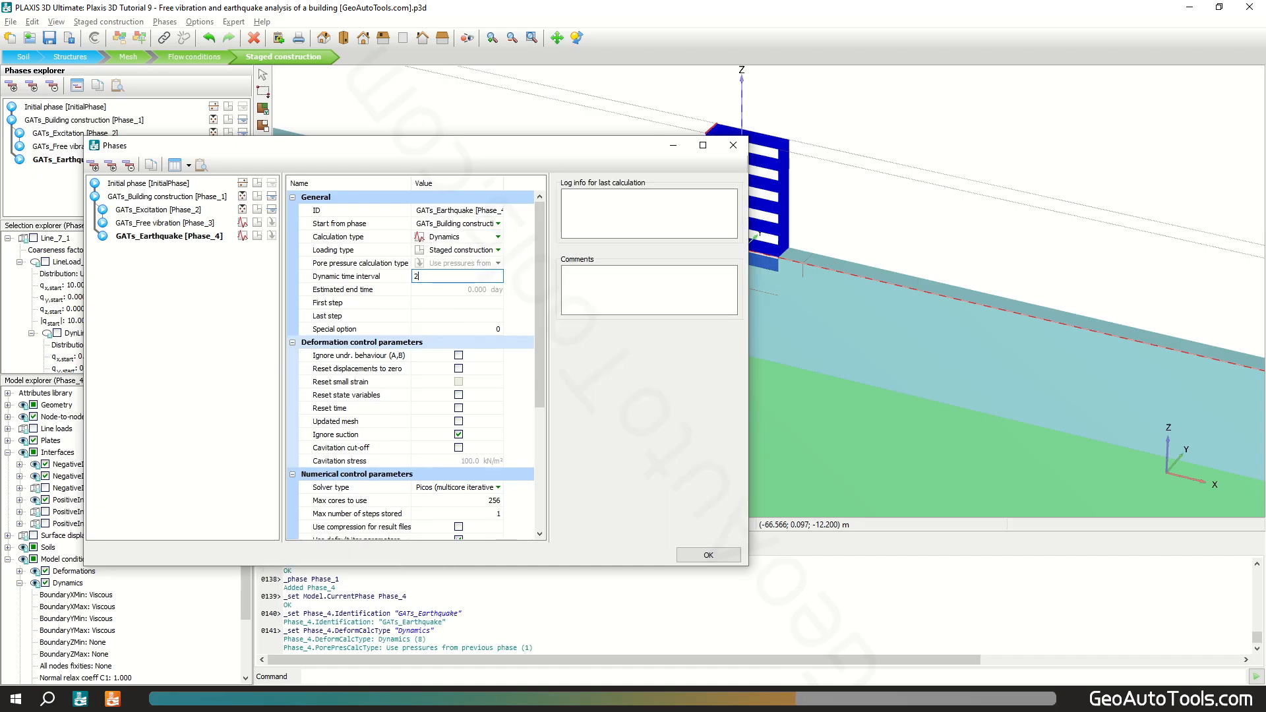
{"action": "type", "text": "0"}
{"action": "key", "text": "Return"}
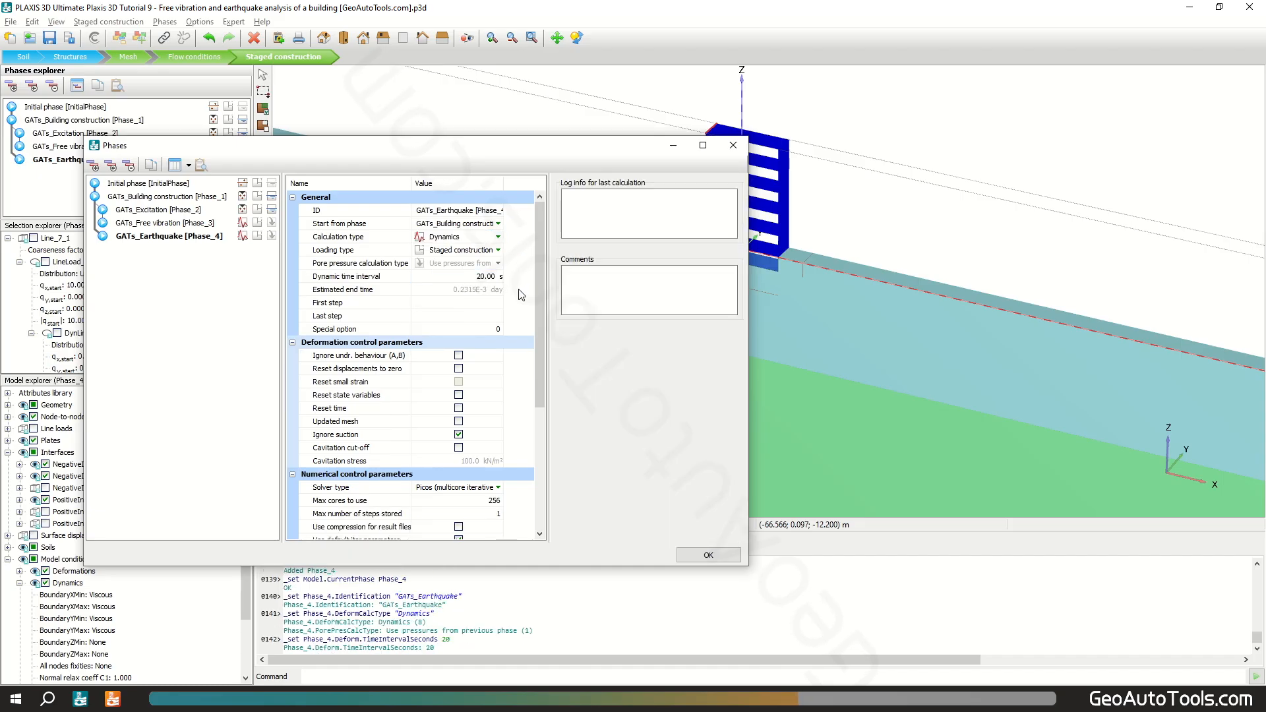
{"action": "left_click", "coordinate": [459, 369]}
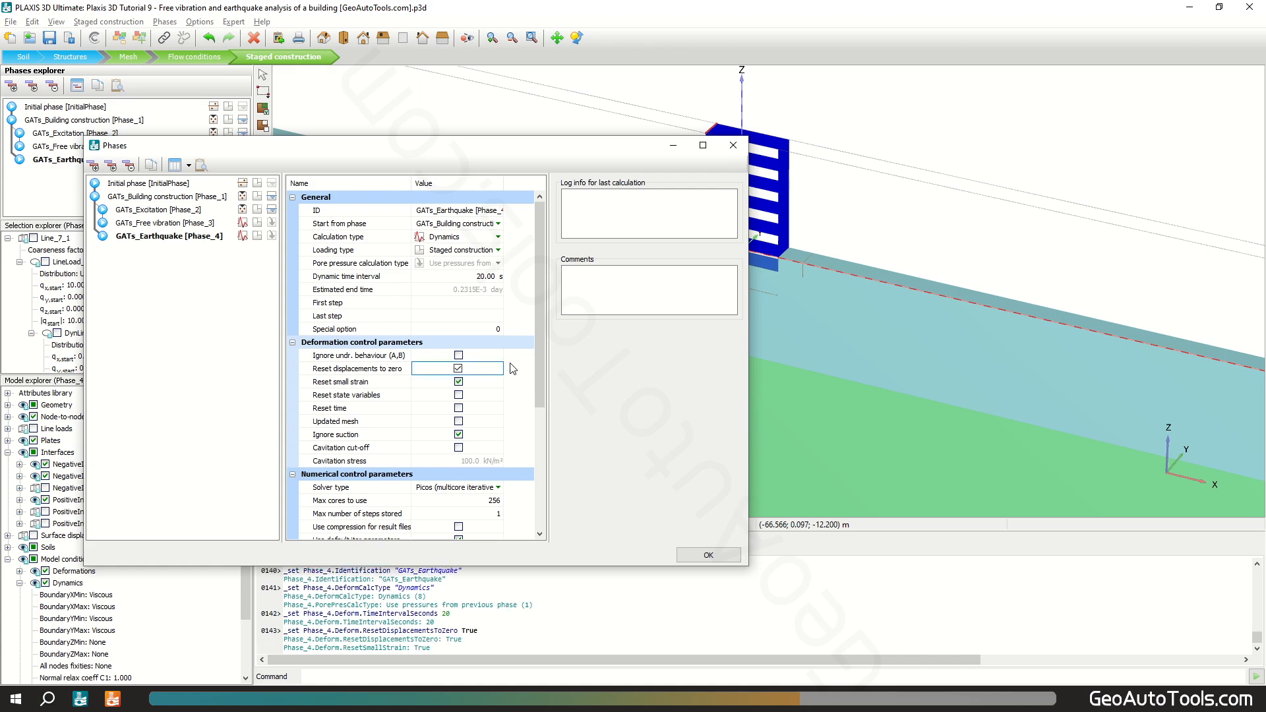
Disable the earthquake phase's default iteration parameters and use manual time step determination with 1000 max steps and 4 sub steps
{"action": "scroll", "coordinate": [518, 367], "scroll_direction": "down", "scroll_amount": 2}
{"action": "scroll", "coordinate": [518, 368], "scroll_direction": "down", "scroll_amount": 2}
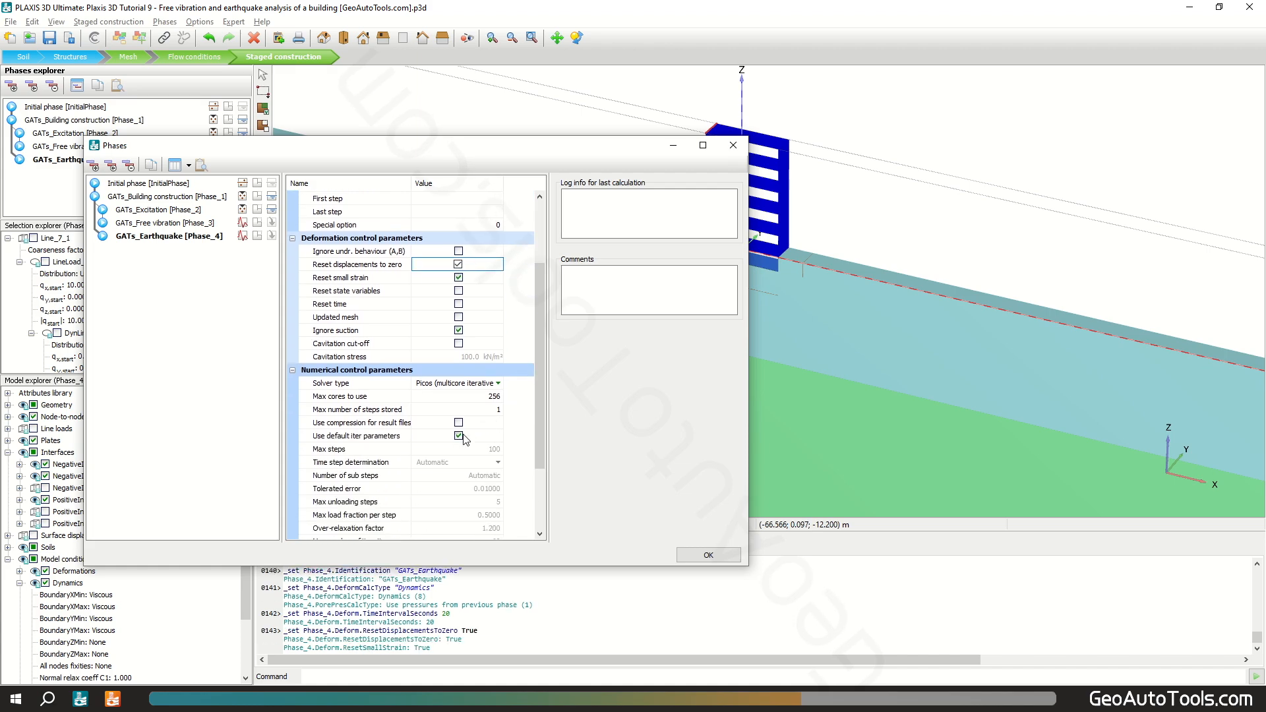
{"action": "left_click", "coordinate": [458, 436]}
{"action": "left_click", "coordinate": [489, 463]}
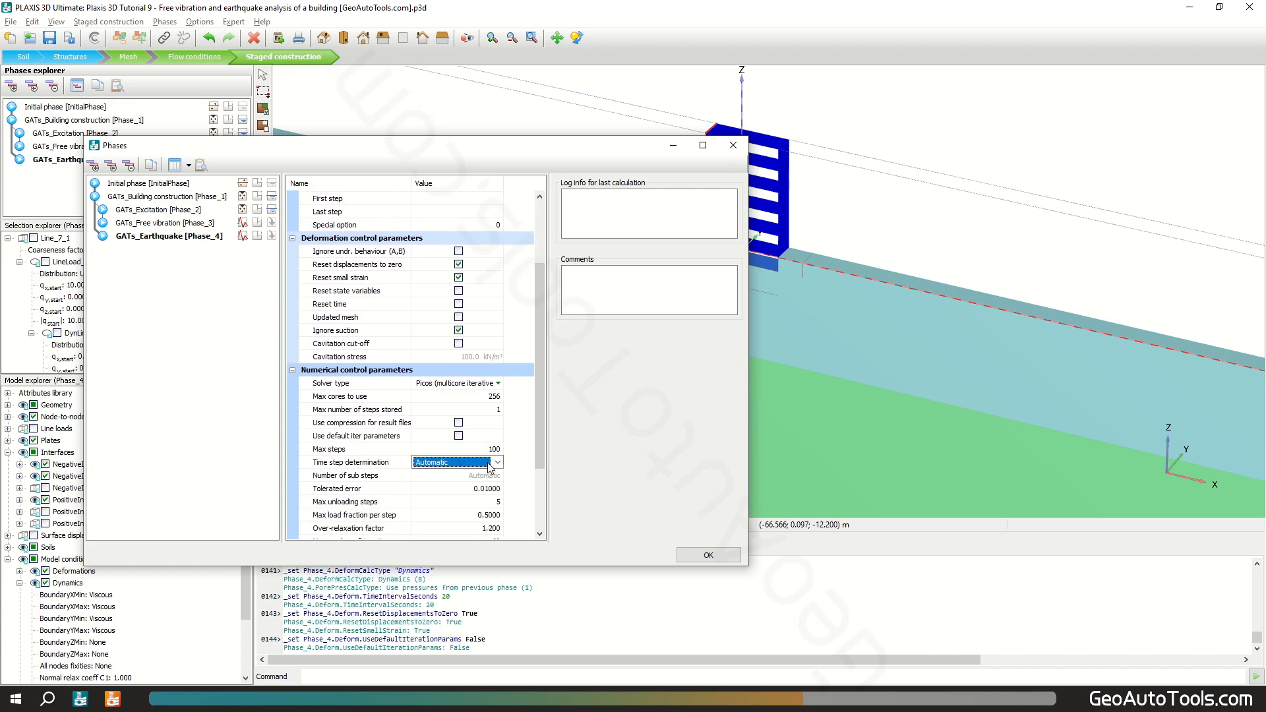
{"action": "left_click", "coordinate": [489, 464]}
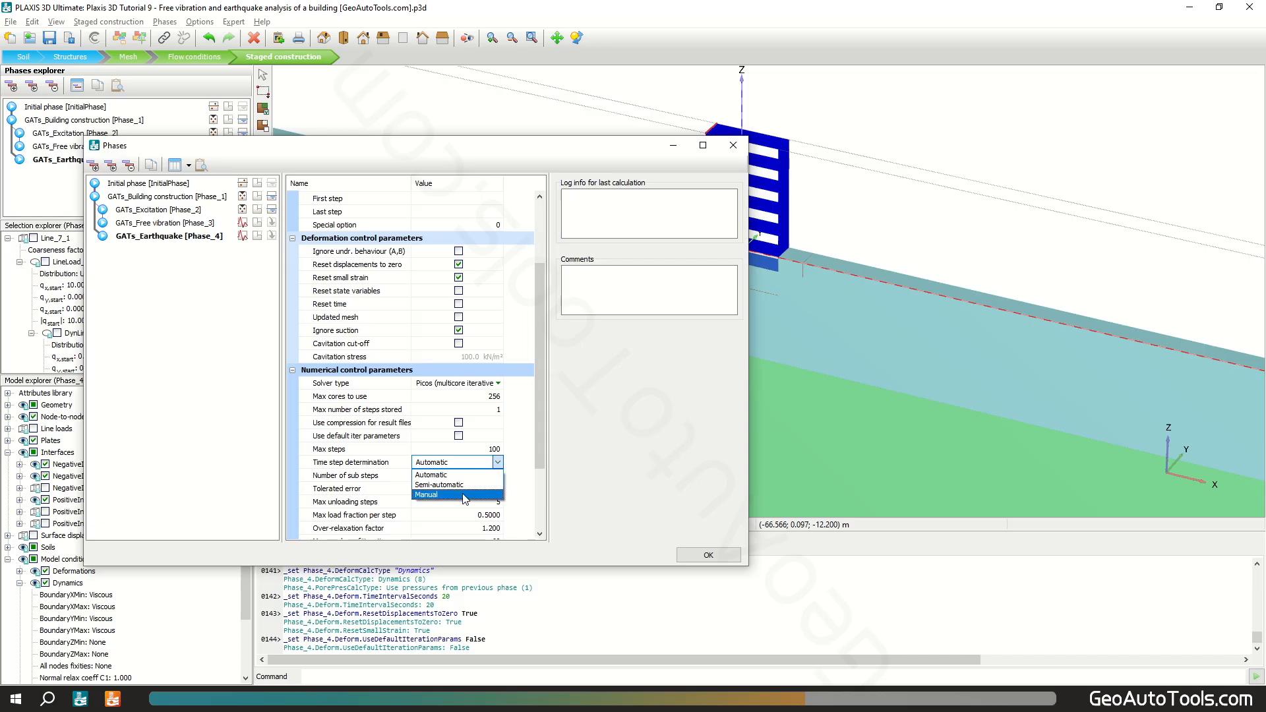
{"action": "left_click", "coordinate": [467, 499]}
{"action": "left_click", "coordinate": [498, 448]}
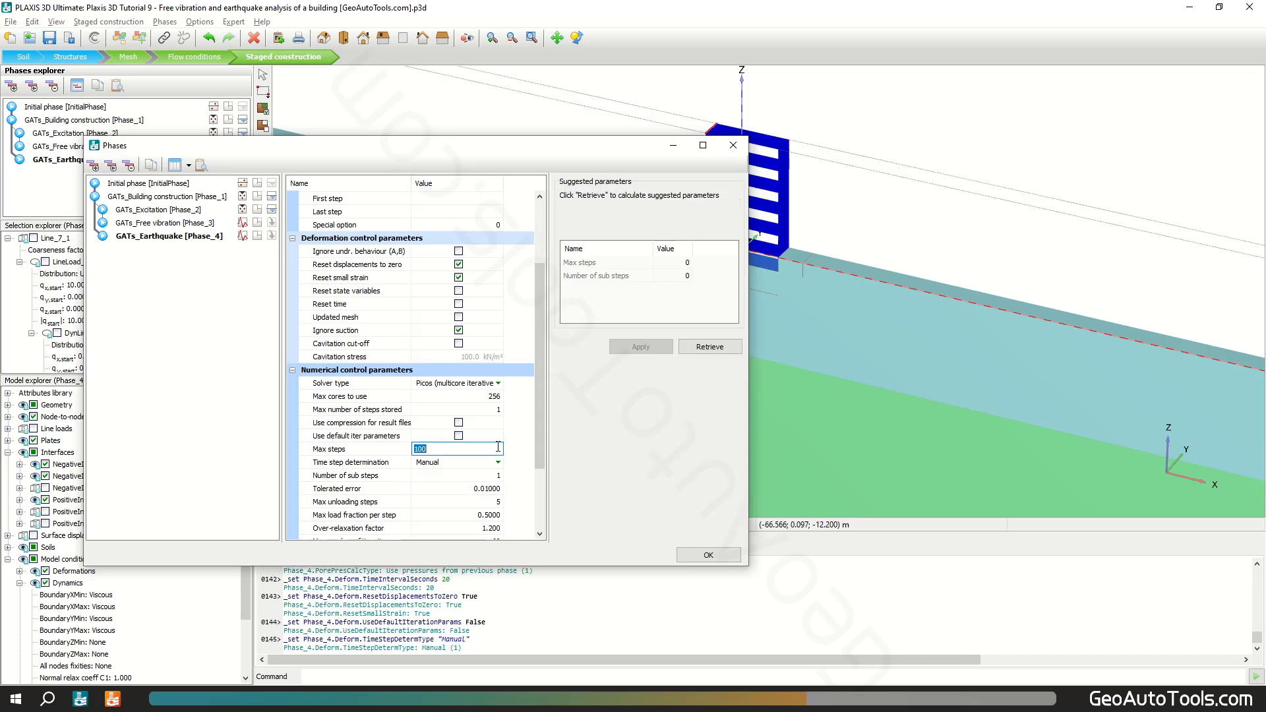
{"action": "type", "text": "1000"}
{"action": "left_click", "coordinate": [500, 476]}
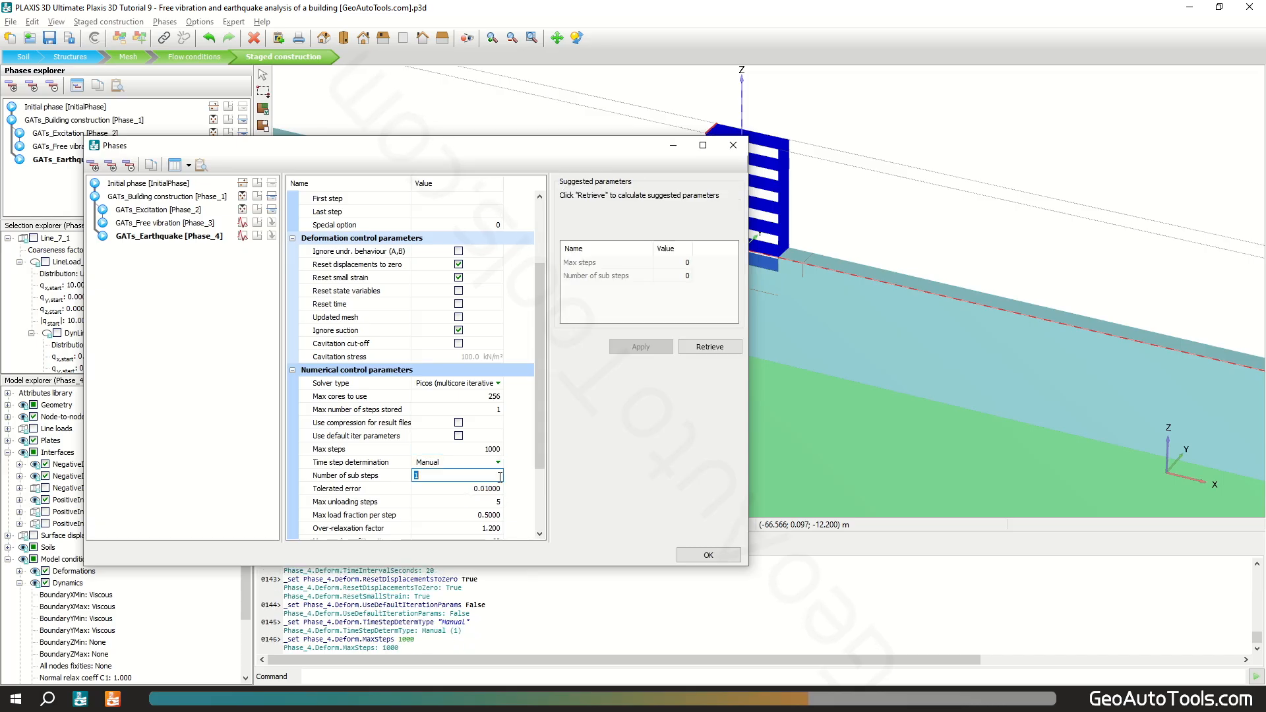
{"action": "key", "text": "Return"}
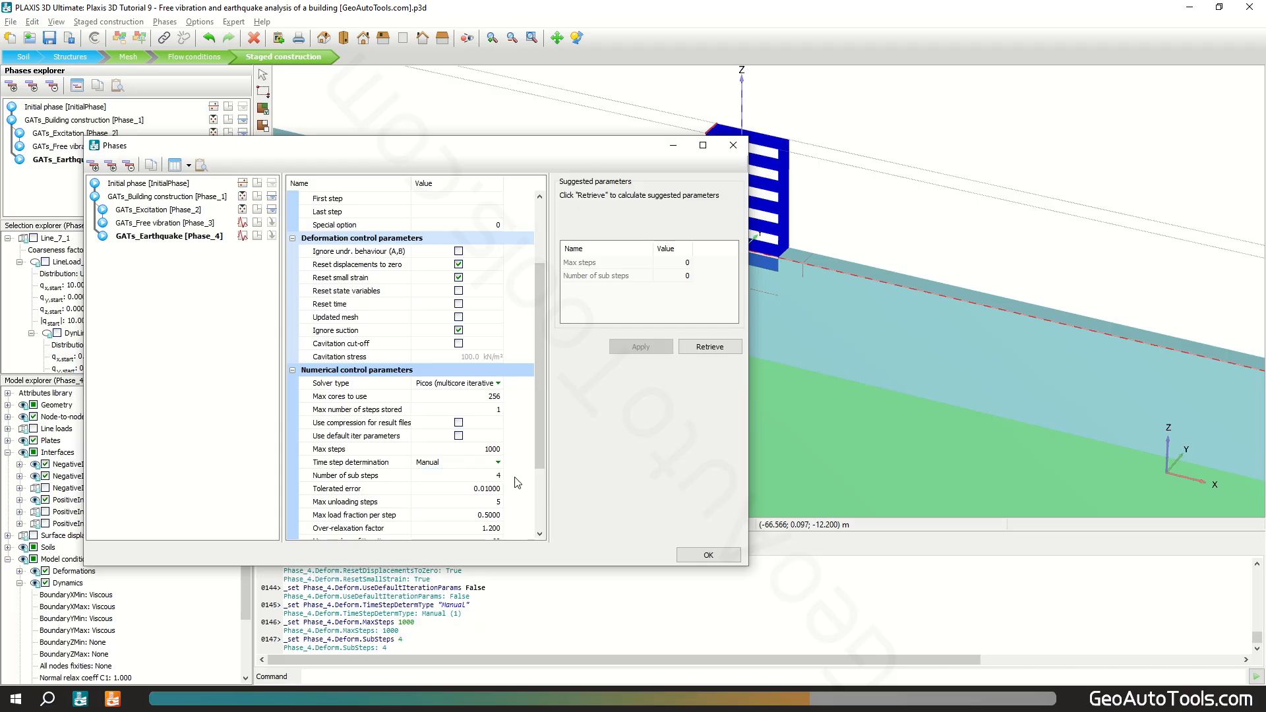
{"action": "left_click", "coordinate": [708, 556]}
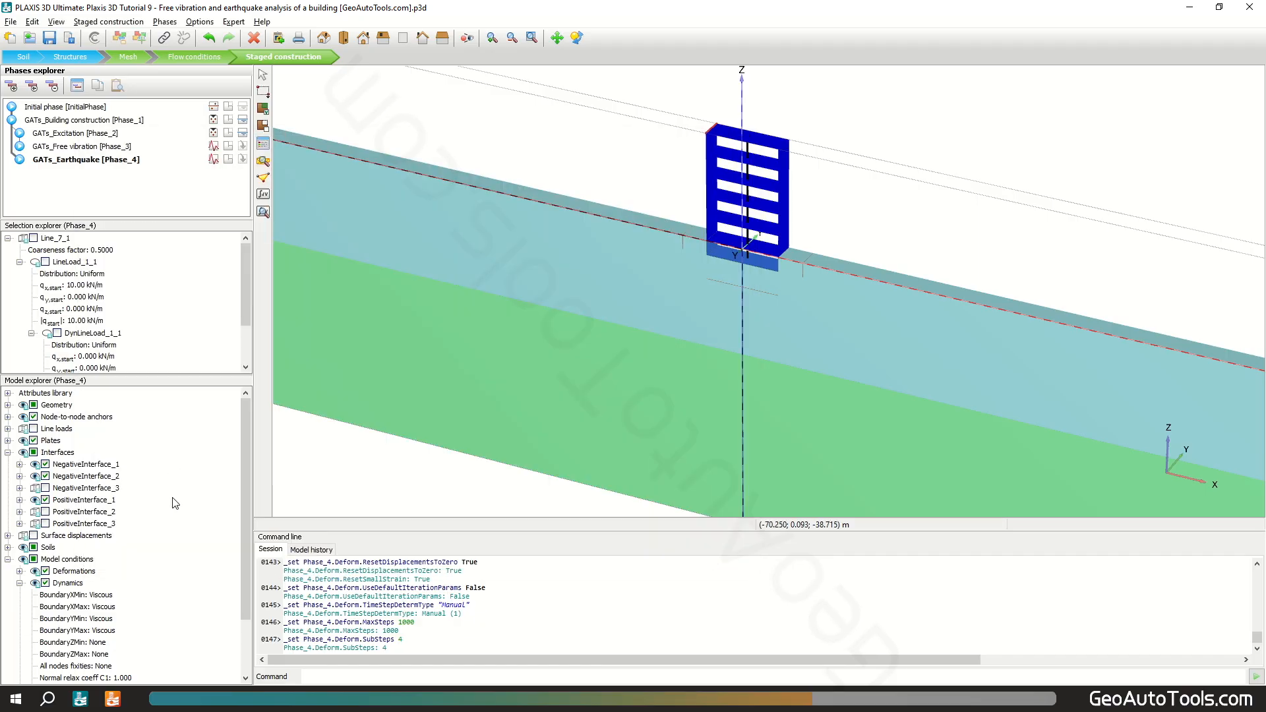
Set the dynamic BoundaryXMin condition of the earthquake phase to Free-field
{"action": "scroll", "coordinate": [175, 503], "scroll_direction": "down", "scroll_amount": 2}
{"action": "scroll", "coordinate": [175, 504], "scroll_direction": "down", "scroll_amount": 1}
{"action": "left_click", "coordinate": [119, 526]}
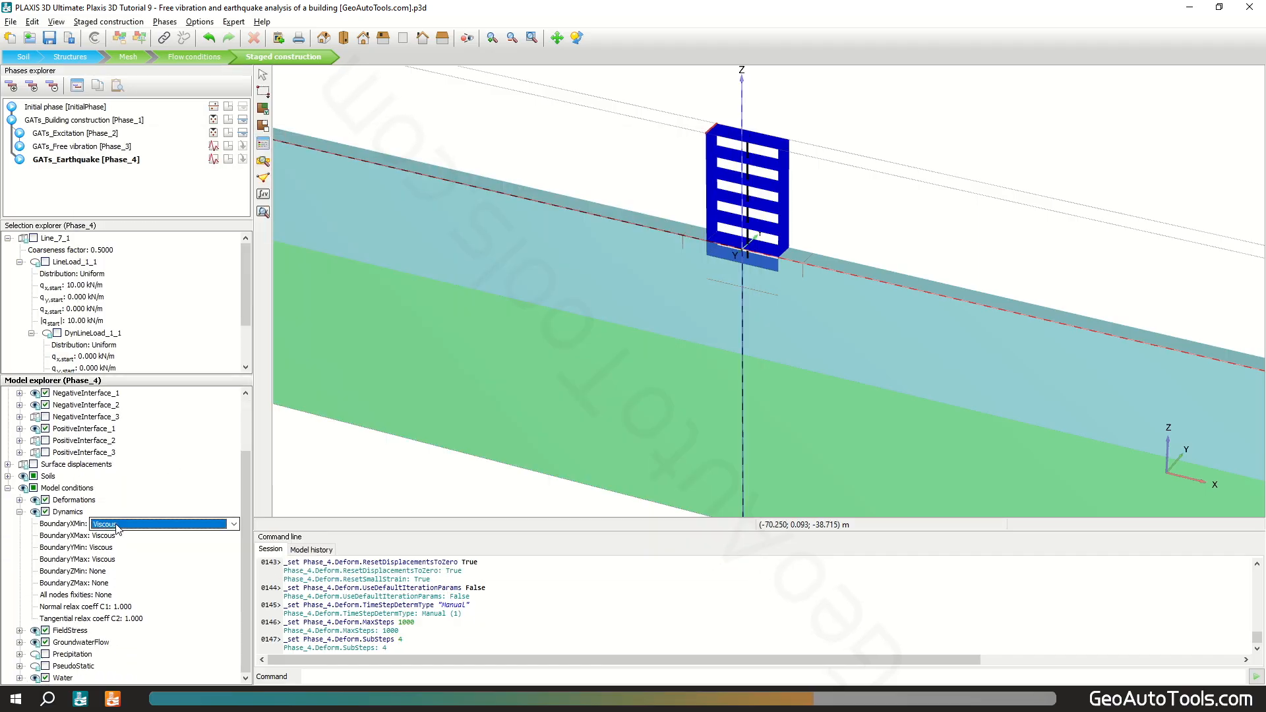
{"action": "left_click", "coordinate": [133, 526]}
{"action": "left_click", "coordinate": [134, 557]}
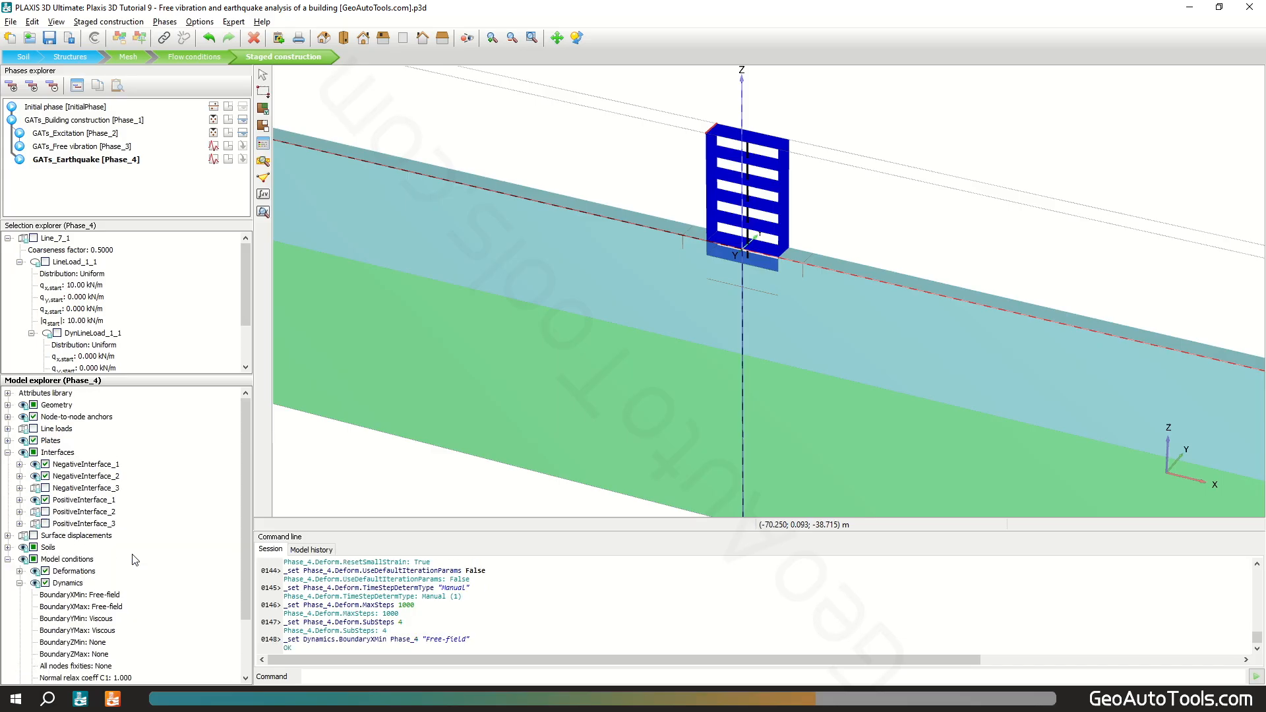
Set the dynamic BoundaryYMin and BoundaryYMax conditions of the earthquake phase to None
{"action": "left_click", "coordinate": [112, 620]}
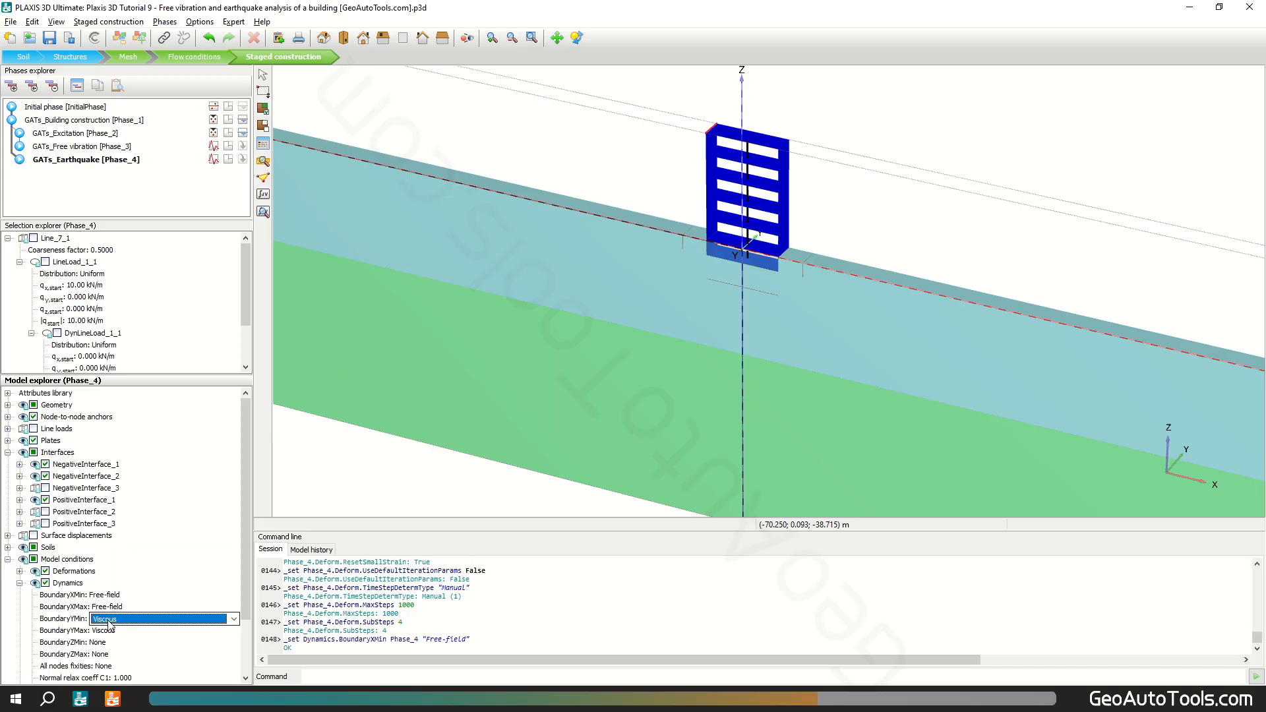
{"action": "left_click", "coordinate": [118, 620]}
{"action": "left_click", "coordinate": [124, 631]}
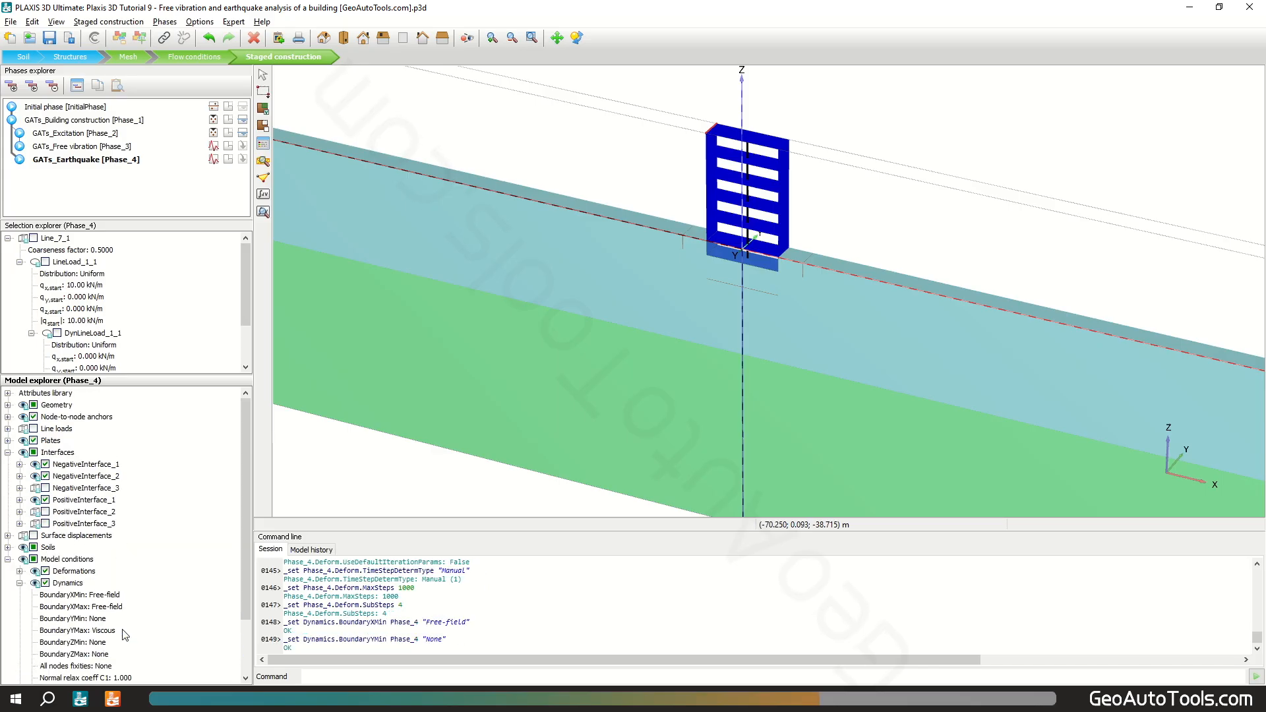
{"action": "left_click", "coordinate": [120, 631]}
{"action": "left_click", "coordinate": [121, 632]}
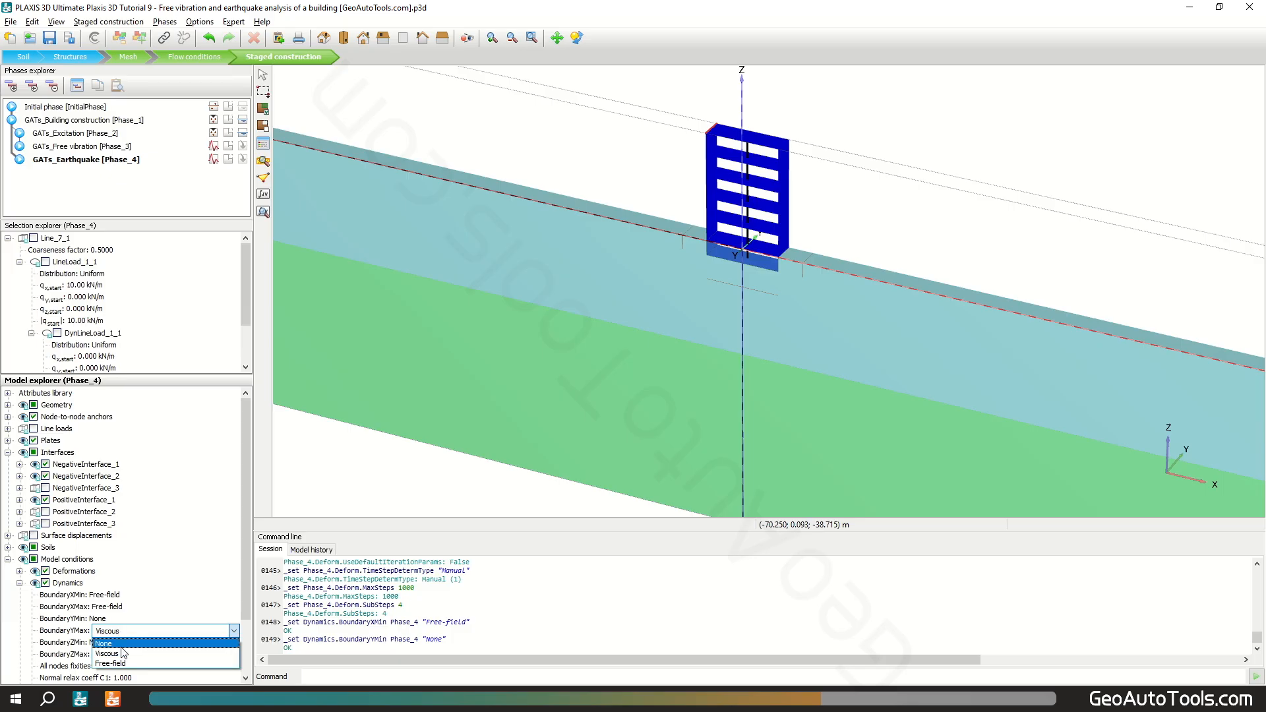
{"action": "left_click", "coordinate": [122, 645]}
Set the dynamic BoundaryZMin condition of the earthquake phase to Compliant base
{"action": "left_click", "coordinate": [113, 645]}
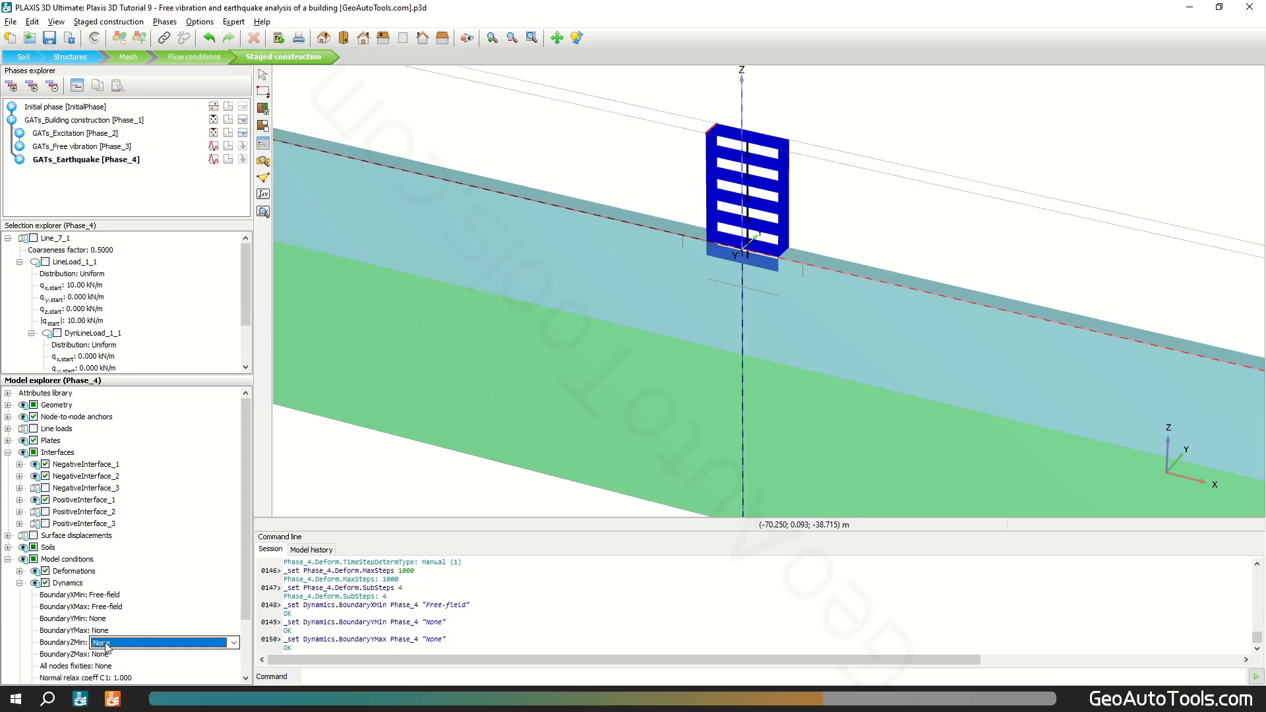
{"action": "left_click", "coordinate": [116, 647]}
{"action": "left_click", "coordinate": [119, 668]}
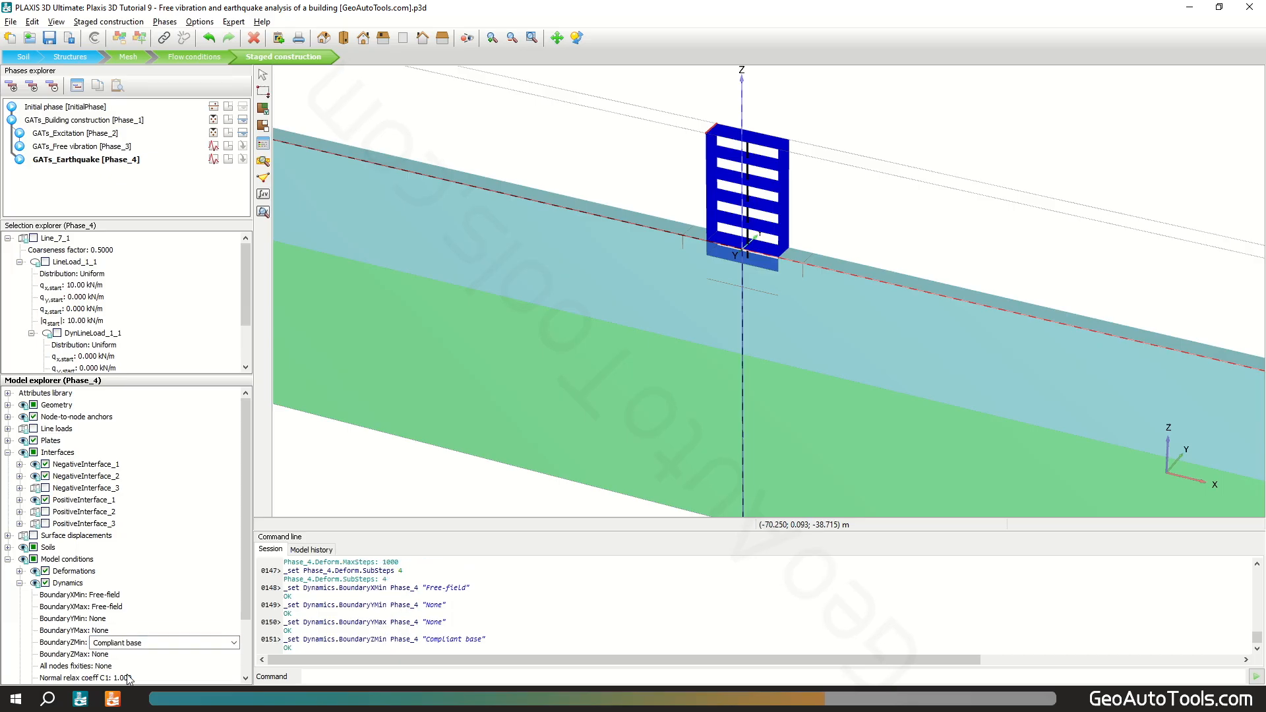
Activate the surface displacement at the model base and its dynamic component in the earthquake phase
{"action": "left_click", "coordinate": [8, 535]}
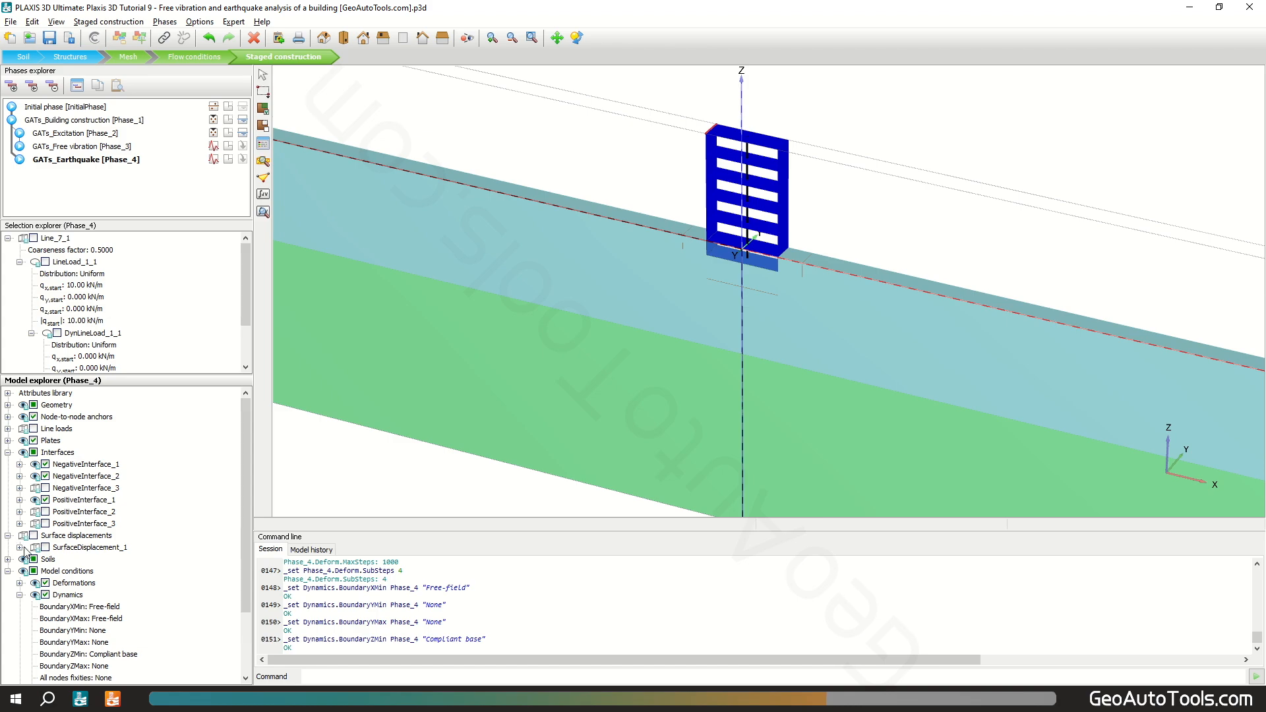
{"action": "left_click", "coordinate": [19, 548]}
{"action": "left_click", "coordinate": [31, 559]}
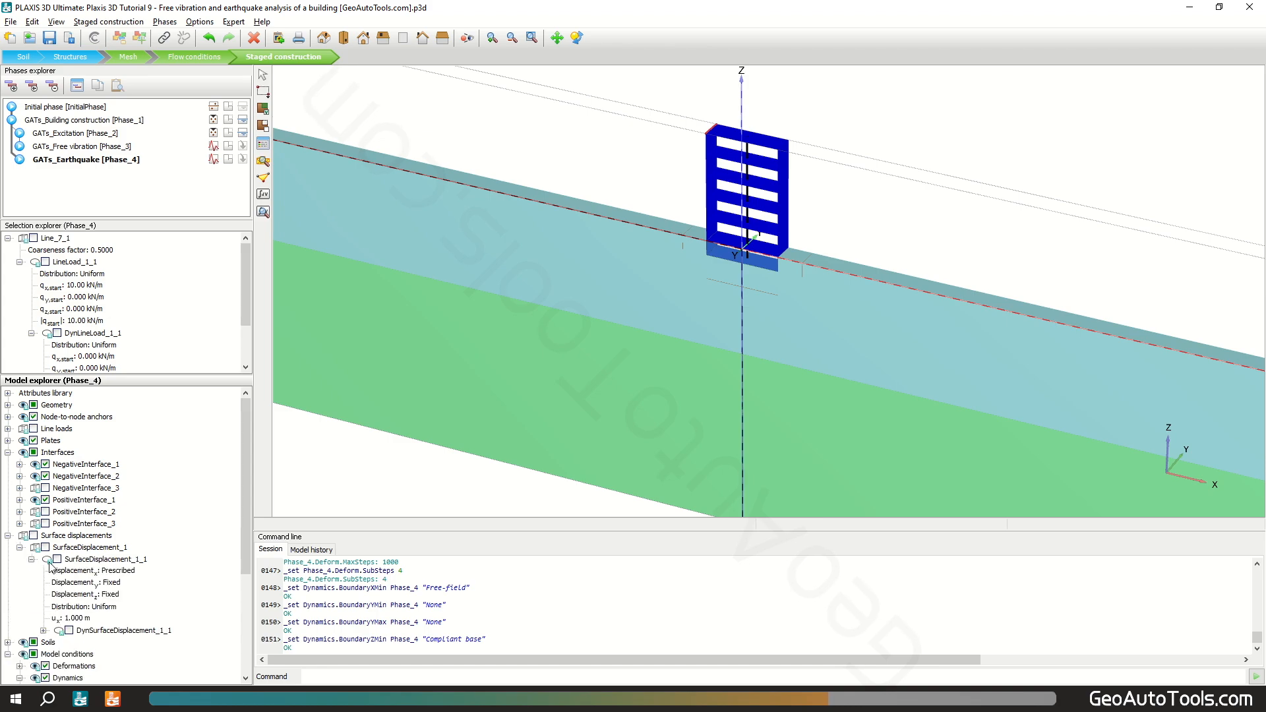
{"action": "left_click", "coordinate": [57, 559]}
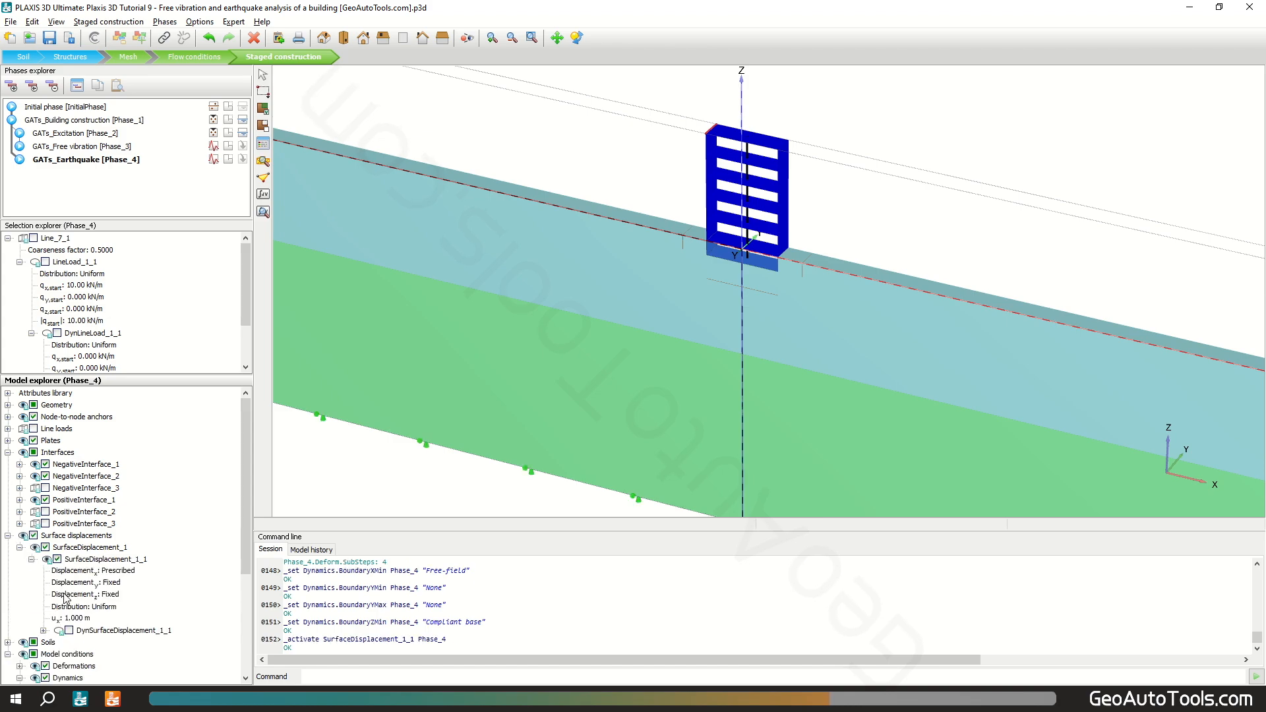
{"action": "left_click", "coordinate": [69, 630]}
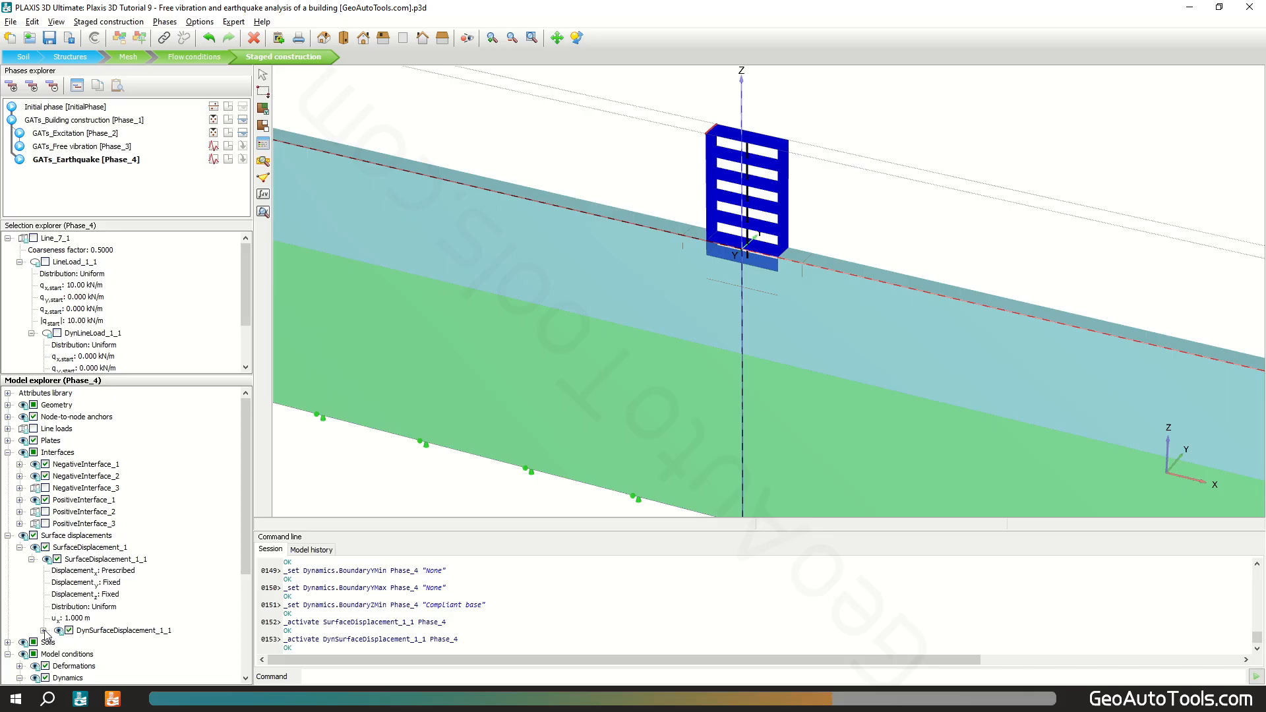
Set the surface displacement's x-component to 0.5 m in the earthquake phase
{"action": "left_click", "coordinate": [43, 631]}
{"action": "left_click", "coordinate": [82, 621]}
{"action": "type", "text": "0.5"}
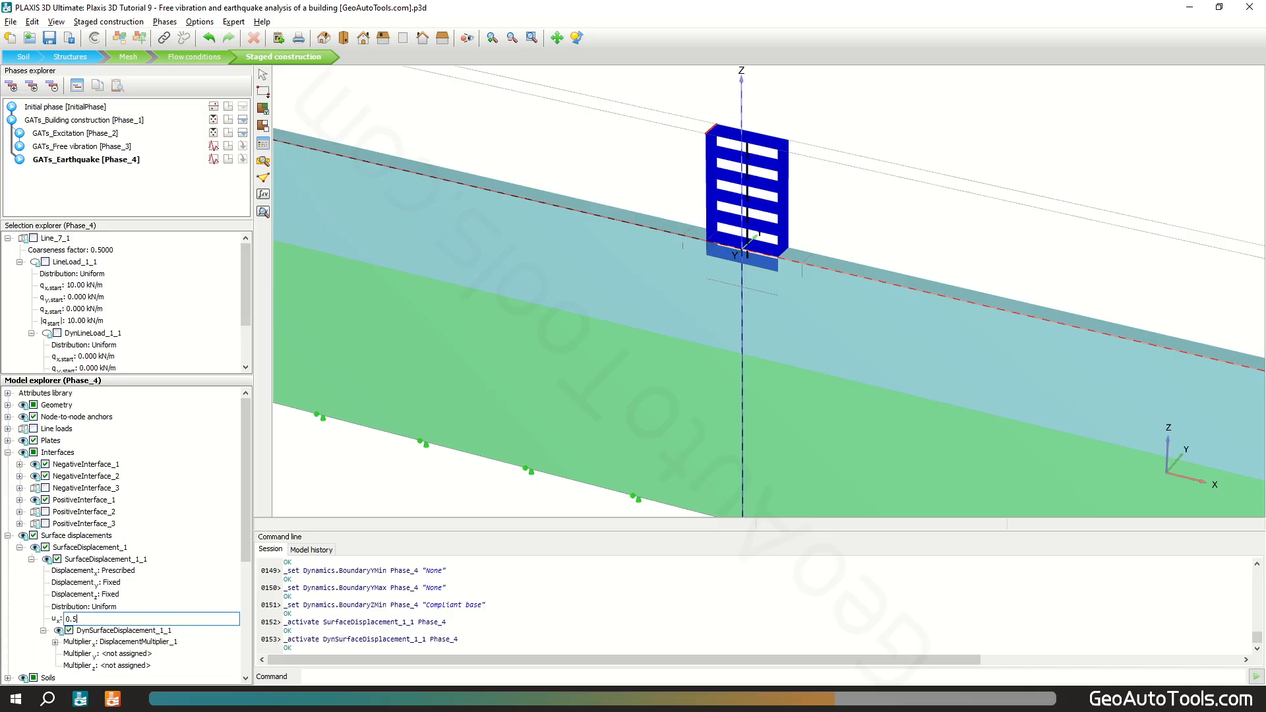
{"action": "key", "text": "Return"}
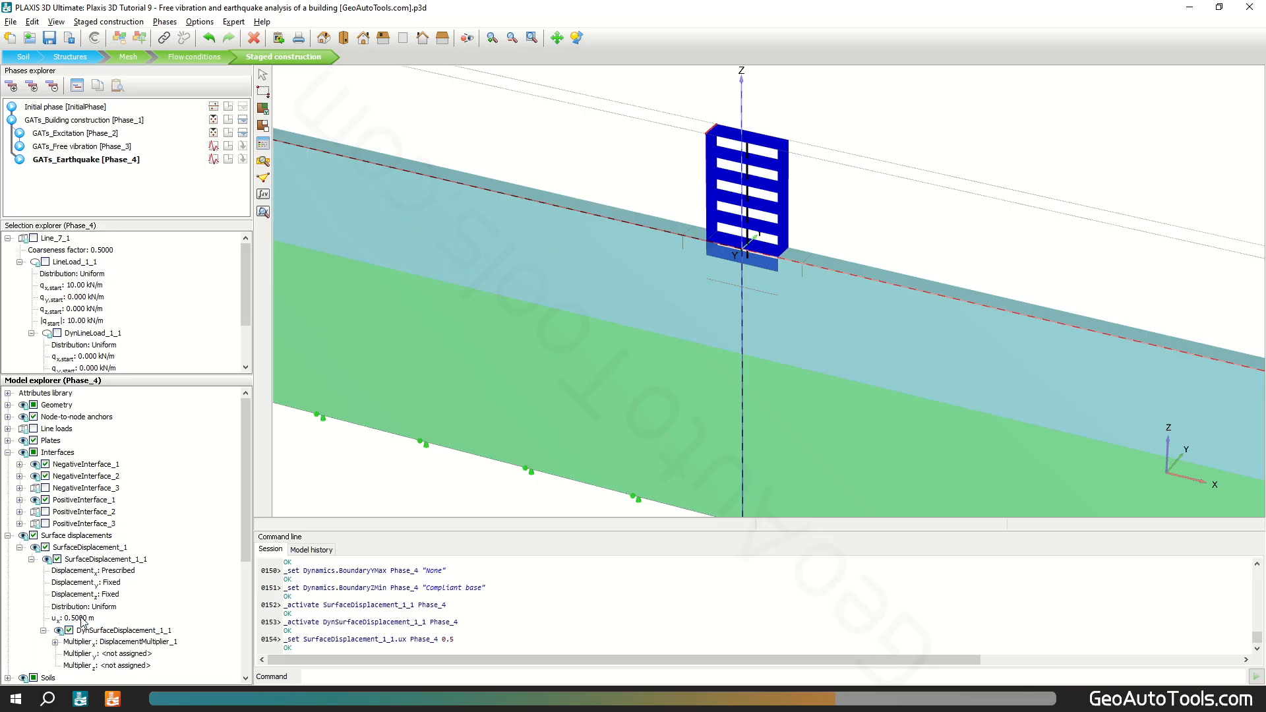
Select the mesh node closest to X 0, Y 1.5, Z 15 m as a point for curves
{"action": "left_click", "coordinate": [263, 178]}
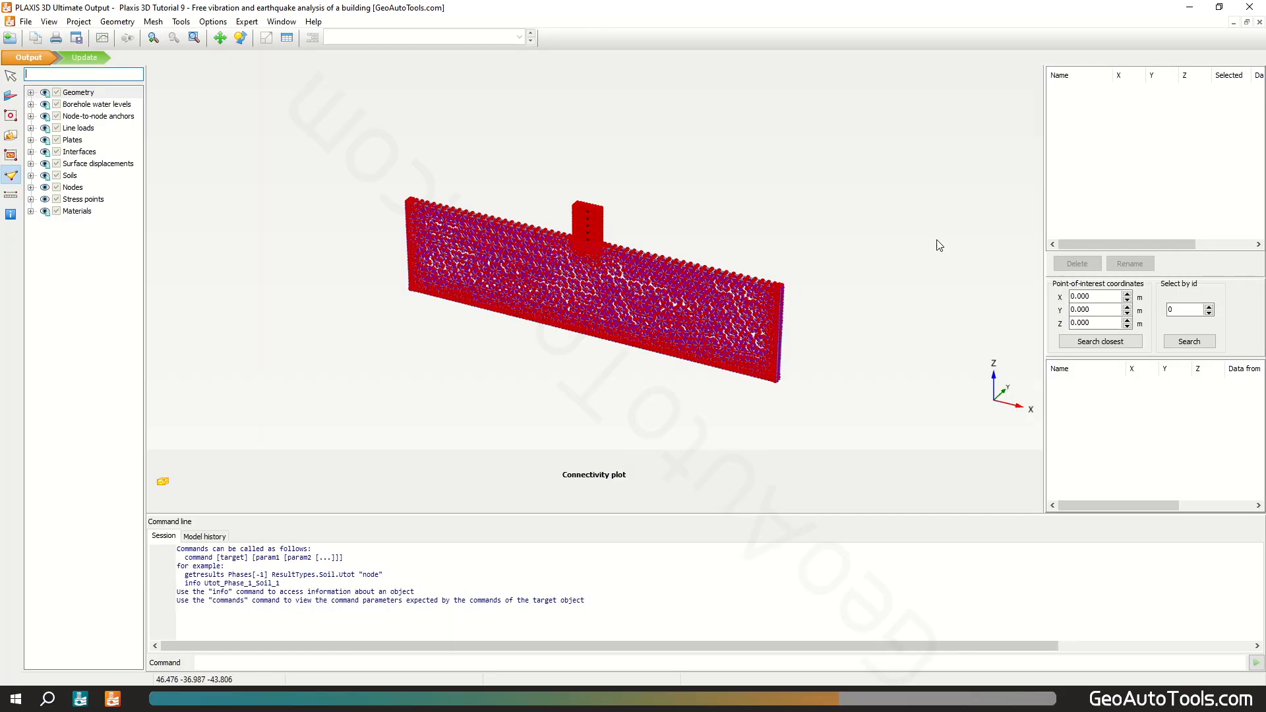
{"action": "left_click", "coordinate": [1095, 309]}
{"action": "type", "text": "1.5"}
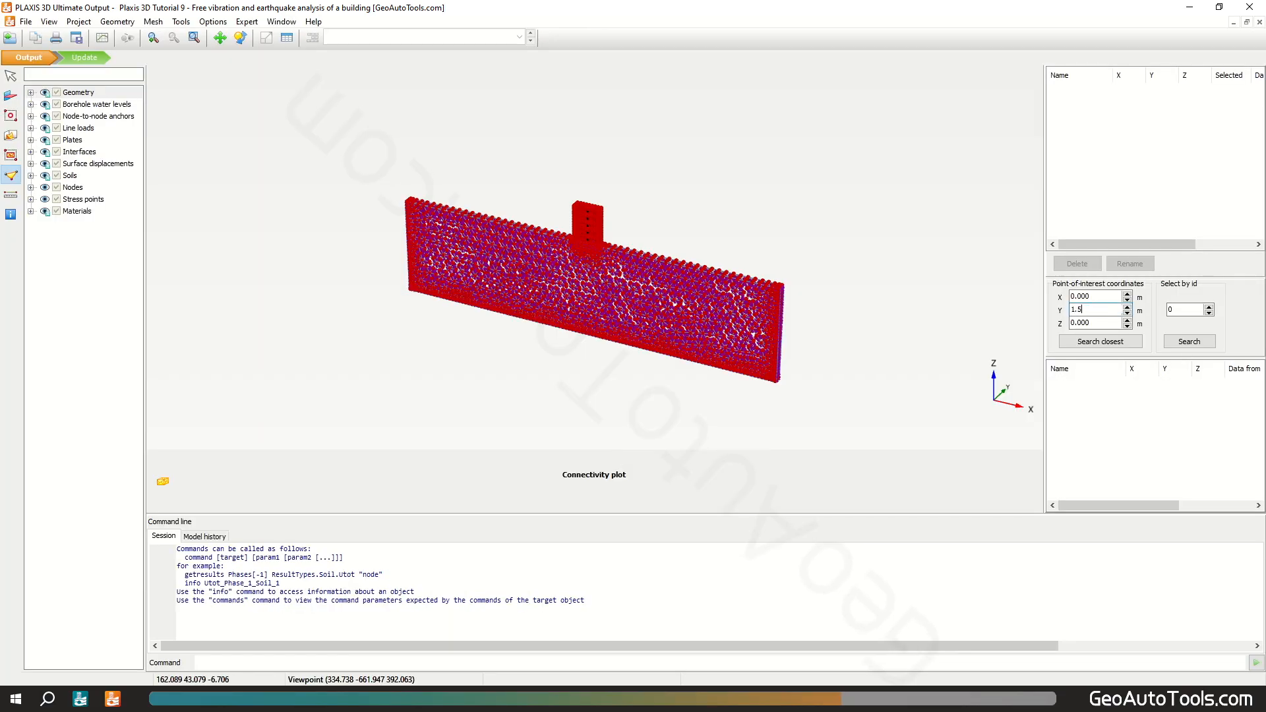
{"action": "key", "text": "Tab"}
{"action": "type", "text": "15"}
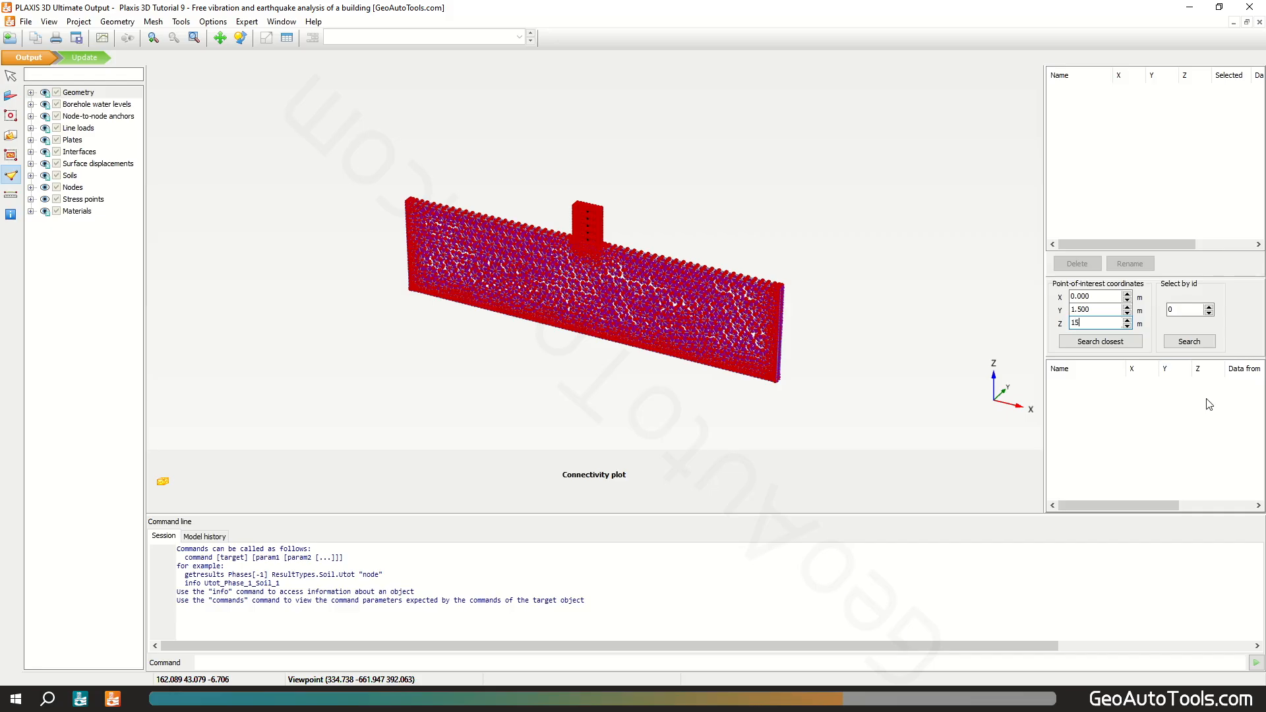
{"action": "left_click", "coordinate": [1127, 341]}
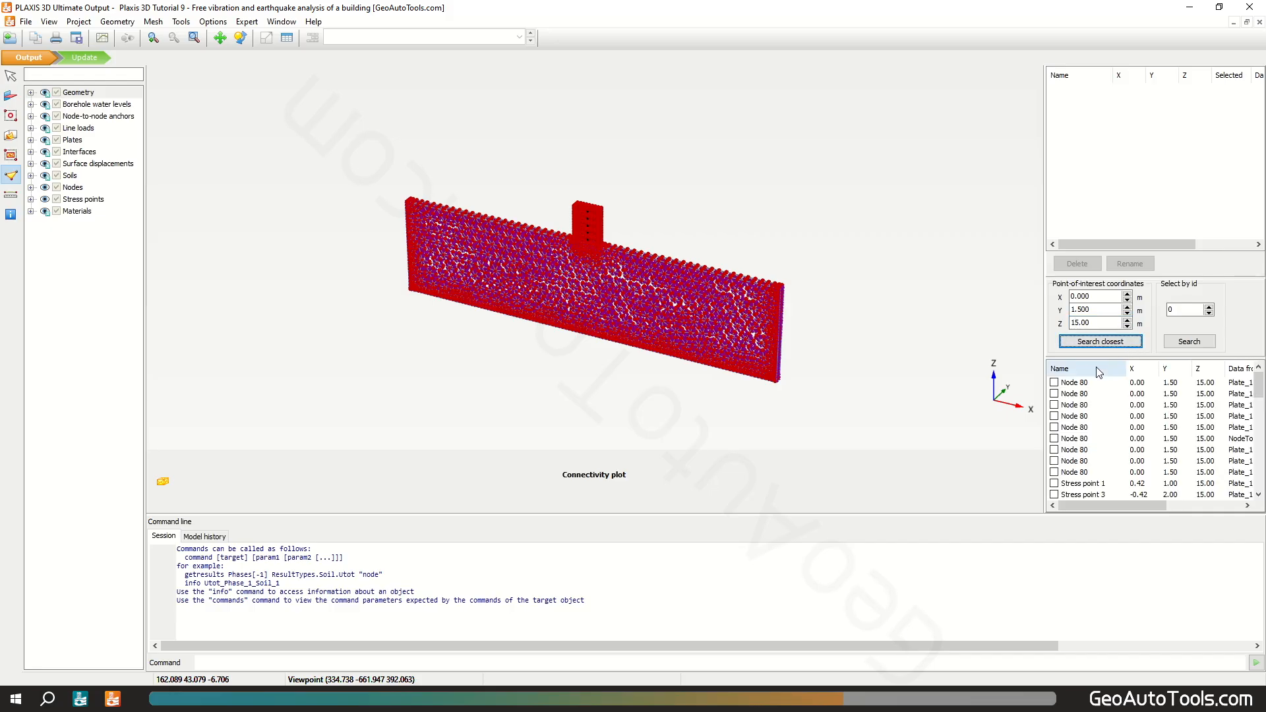
{"action": "left_click", "coordinate": [1054, 383]}
Add the mesh node closest to Z 6 m, at the same X and Y, to the curve points
{"action": "left_click_drag", "start_coordinate": [1098, 323], "coordinate": [1050, 327]}
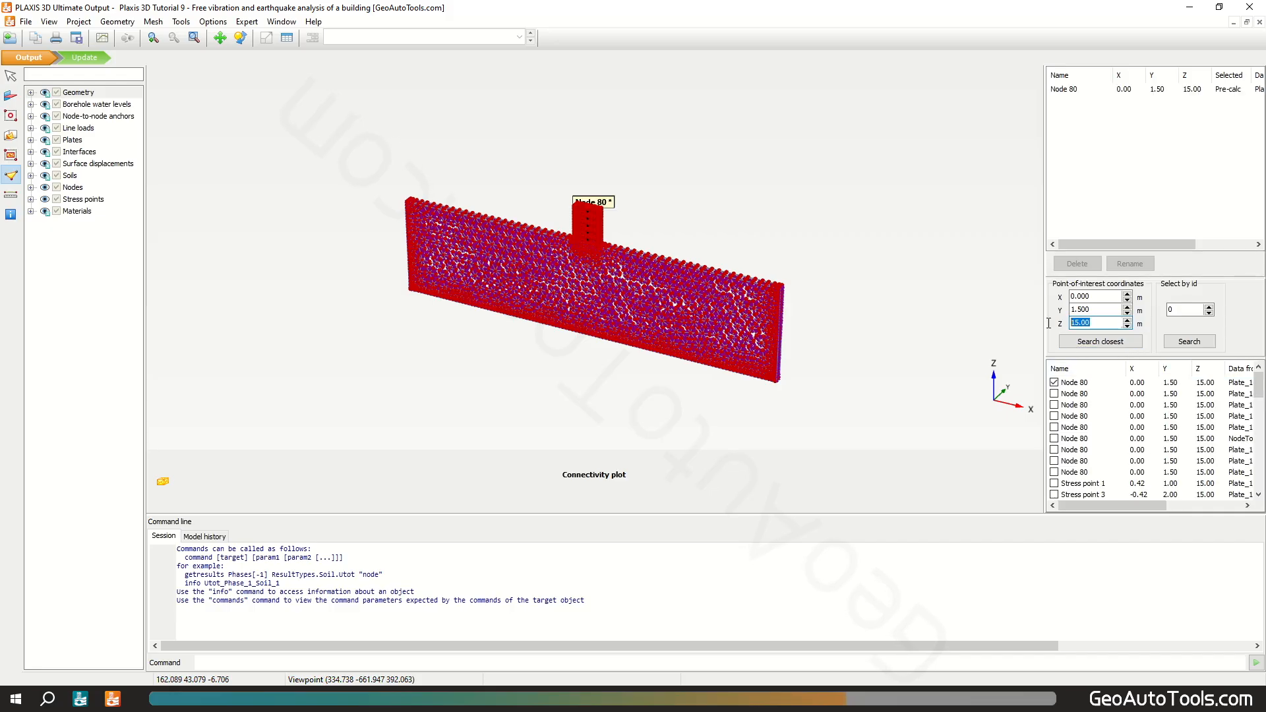
{"action": "type", "text": "6"}
{"action": "left_click", "coordinate": [1067, 343]}
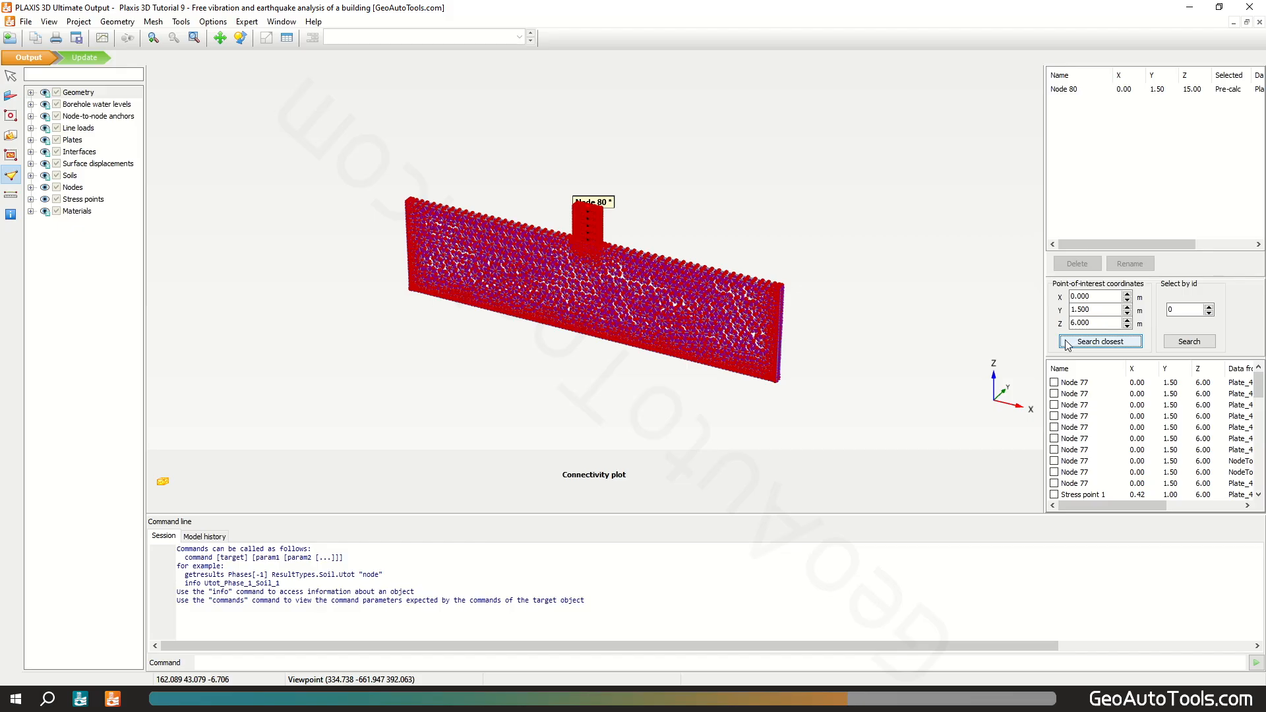
{"action": "left_click", "coordinate": [1053, 382]}
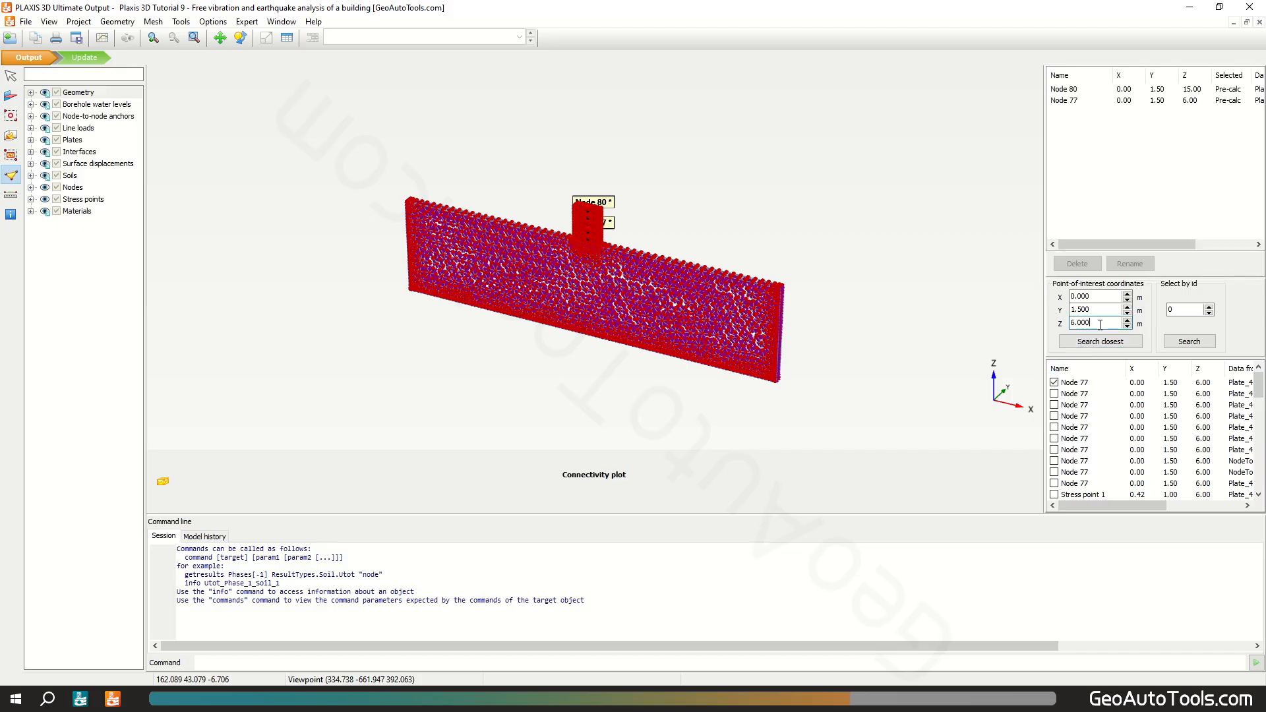
Add the mesh node closest to Z 3 m, at the same X and Y, to the curve points
{"action": "left_click_drag", "start_coordinate": [1098, 322], "coordinate": [1060, 324]}
{"action": "type", "text": "3"}
{"action": "left_click", "coordinate": [1098, 341]}
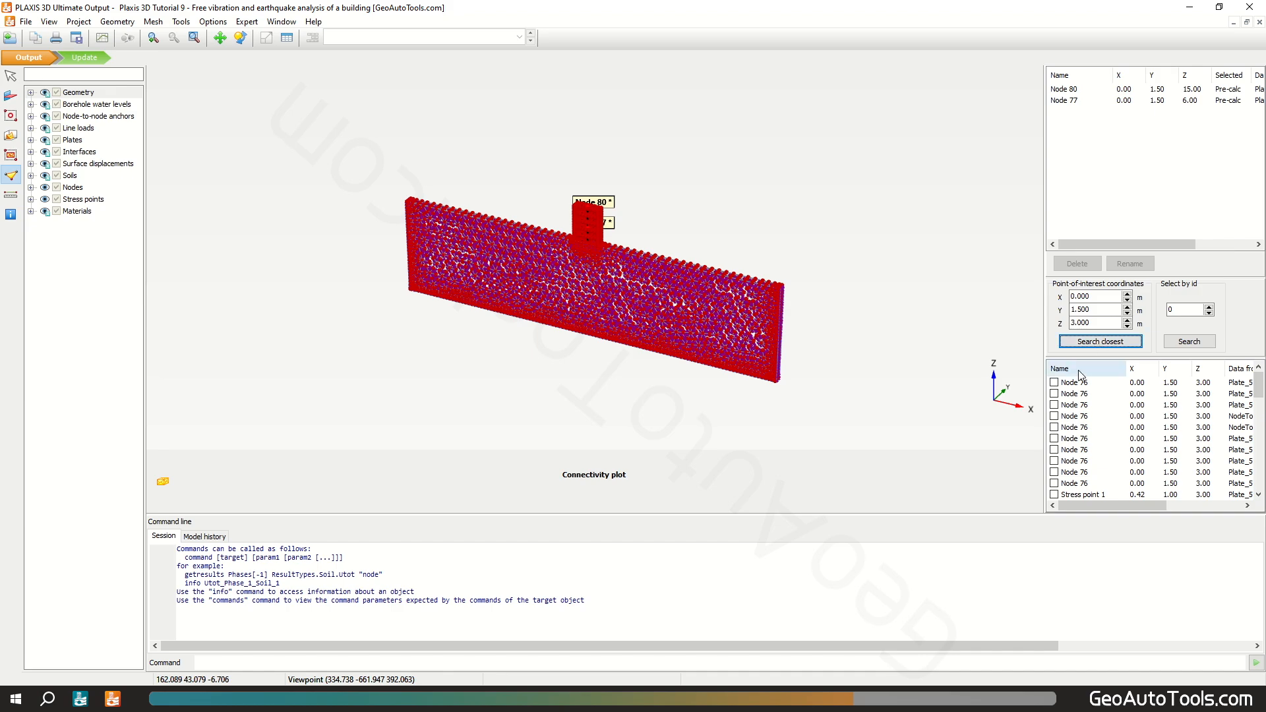
{"action": "left_click", "coordinate": [1054, 383]}
Add the plate node closest to Z -2 m to the curve points and update the model with the selection
{"action": "left_click_drag", "start_coordinate": [1098, 322], "coordinate": [1055, 323]}
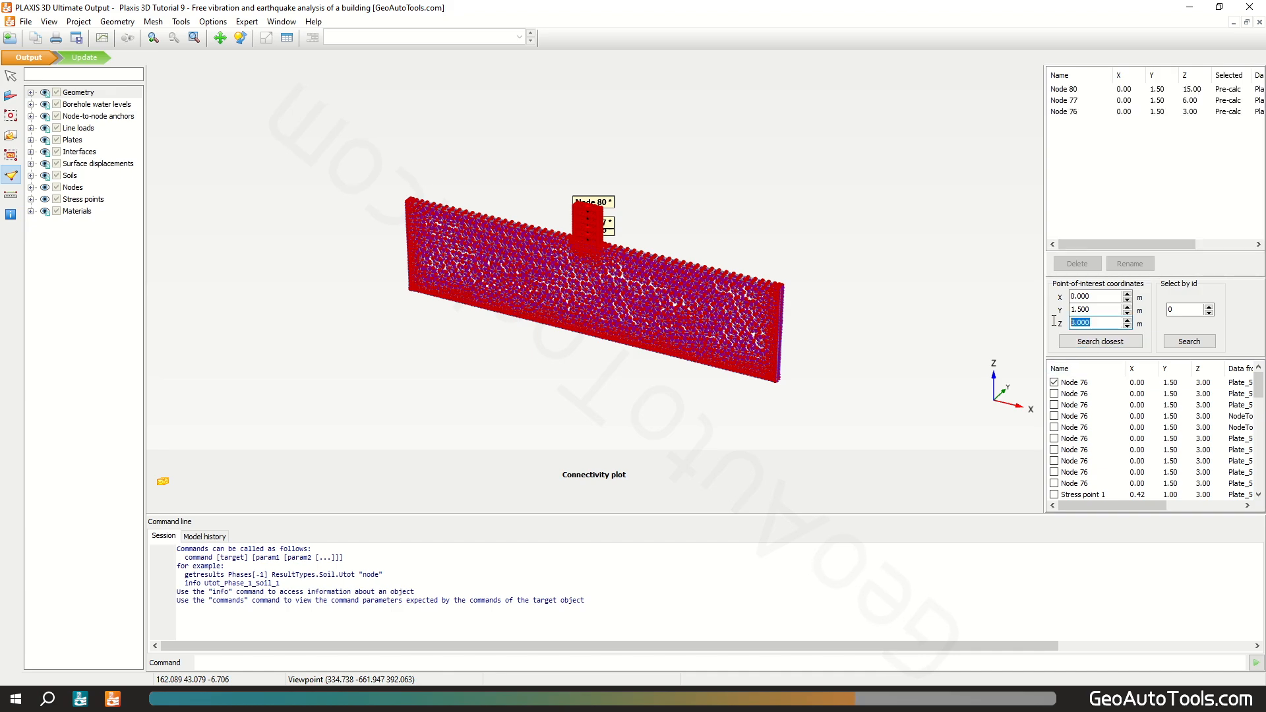
{"action": "type", "text": "-"}
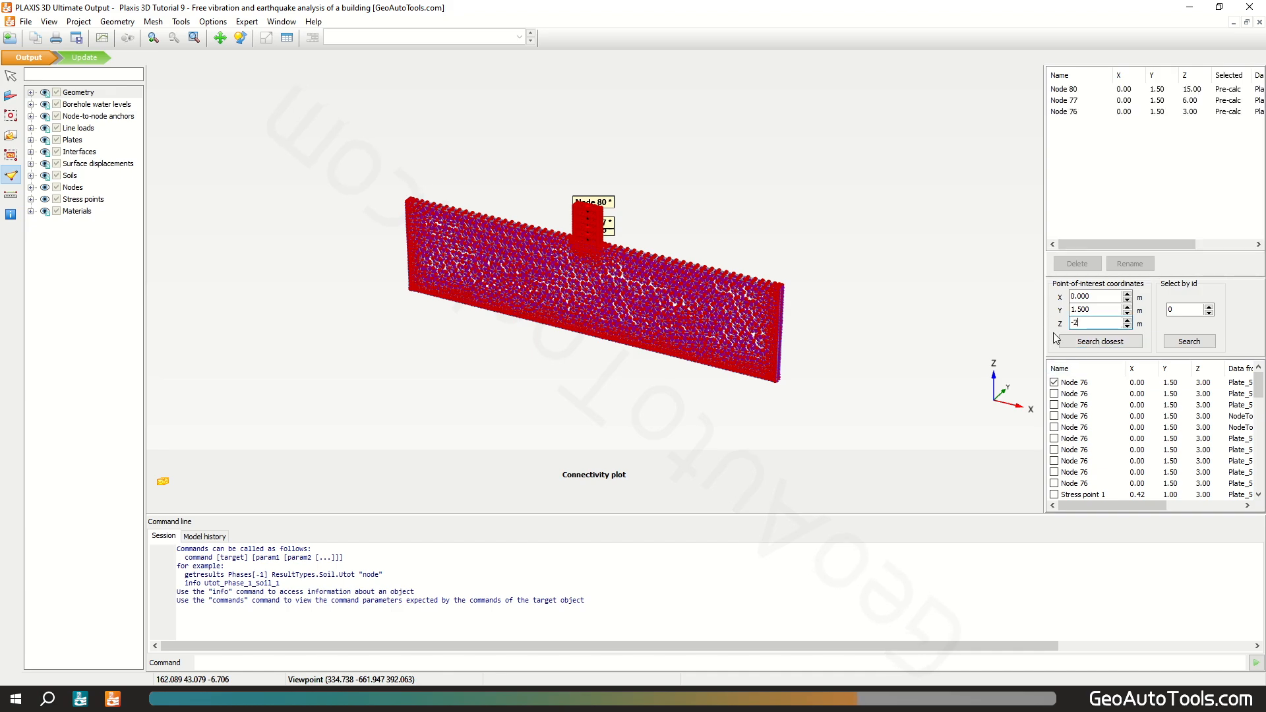
{"action": "type", "text": "2"}
{"action": "left_click", "coordinate": [1071, 341]}
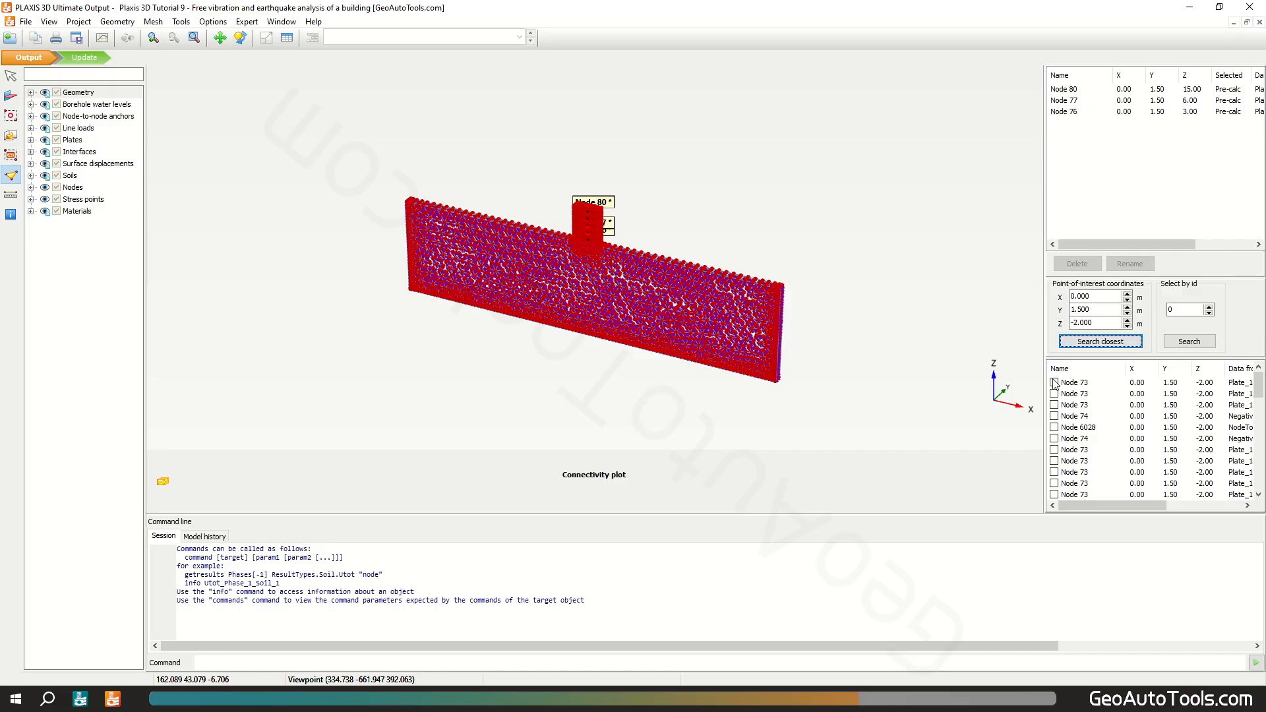
{"action": "left_click", "coordinate": [1054, 383]}
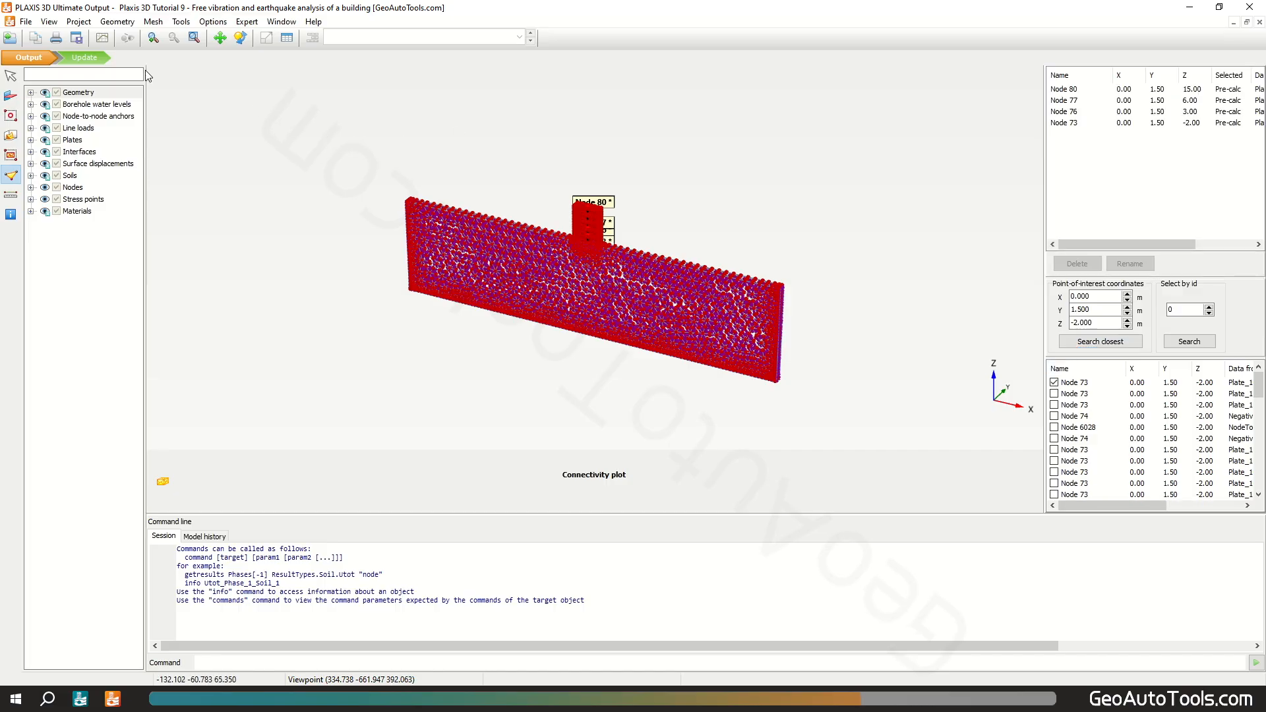
{"action": "left_click", "coordinate": [97, 58]}
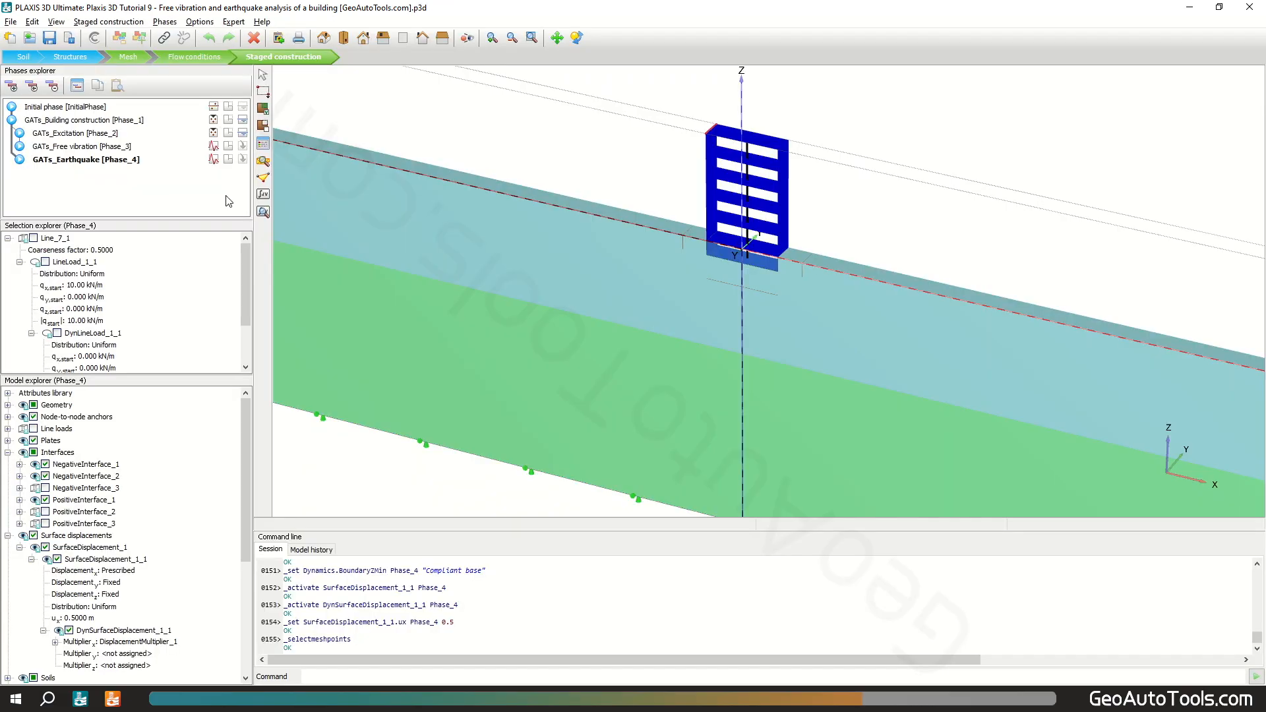
Calculate the phases and display the results of the GATs_Excitation phase
{"action": "left_click", "coordinate": [263, 195]}
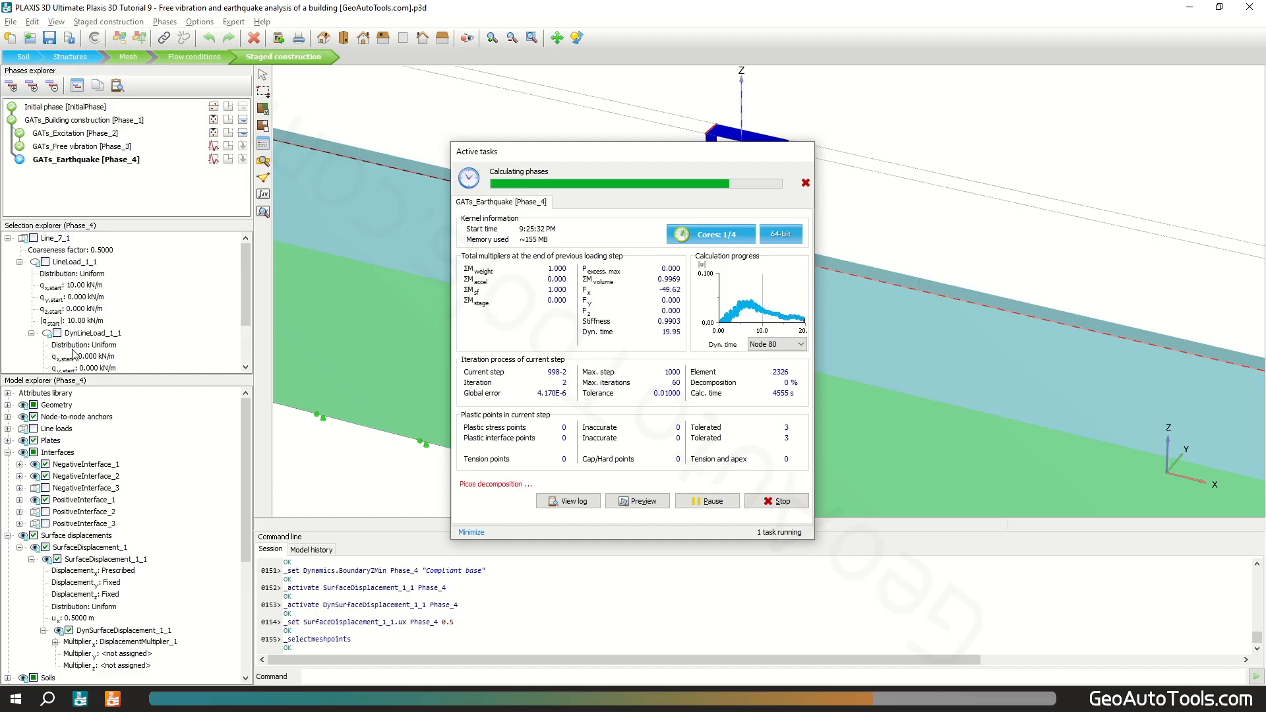
{"action": "left_click", "coordinate": [264, 213]}
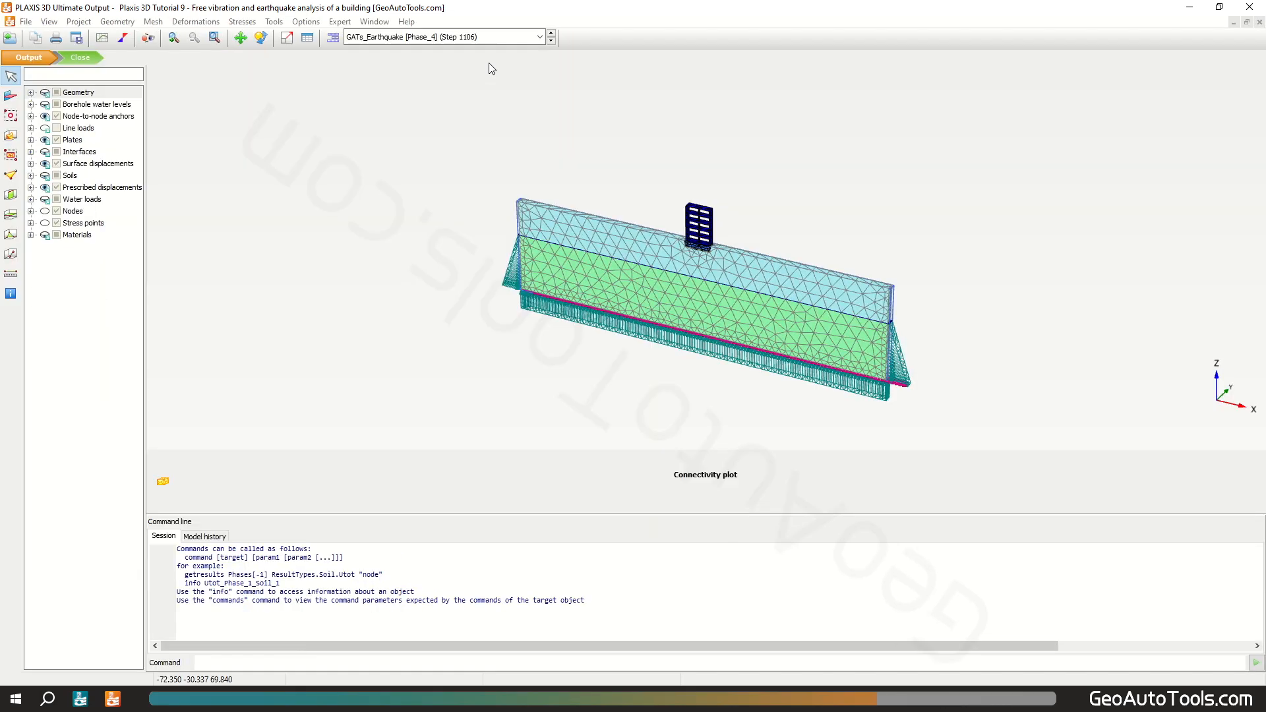
{"action": "left_click", "coordinate": [474, 37]}
{"action": "left_click", "coordinate": [455, 77]}
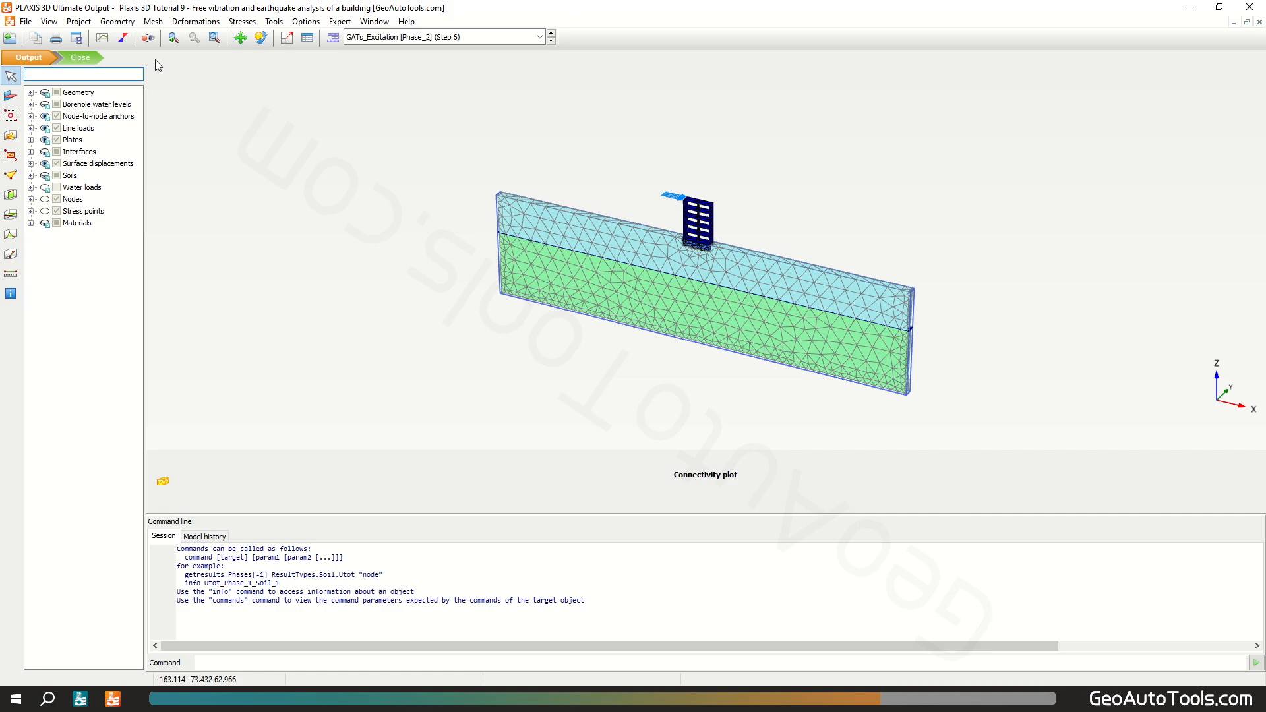
Start a new curve chart with the project's Dynamic time on the x-axis
{"action": "left_click", "coordinate": [101, 40]}
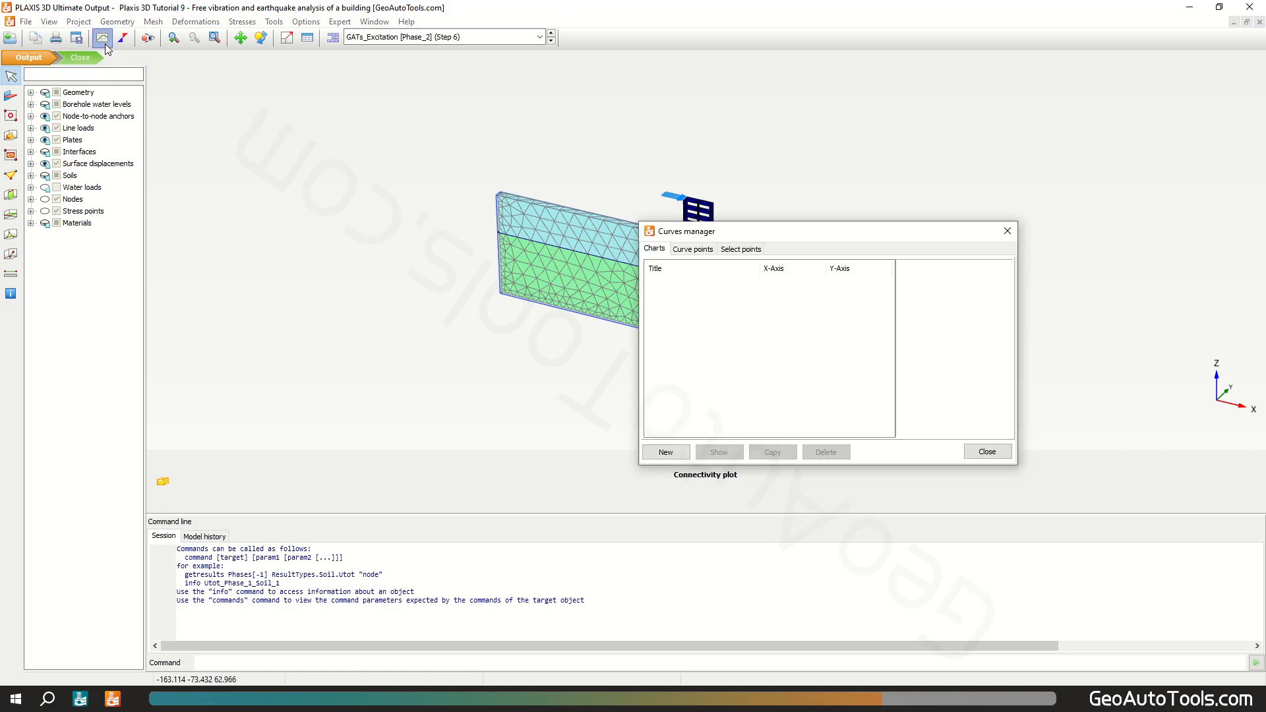
{"action": "left_click", "coordinate": [665, 452]}
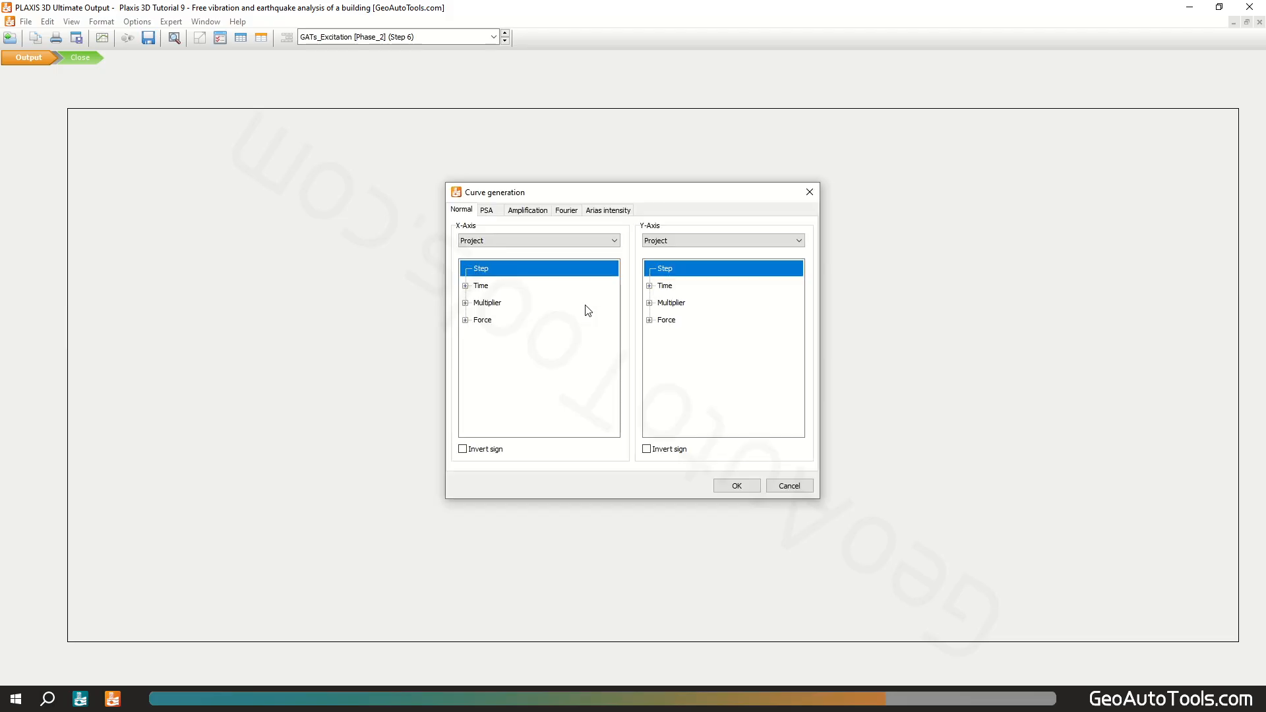
{"action": "left_click", "coordinate": [466, 286]}
{"action": "left_click", "coordinate": [506, 320]}
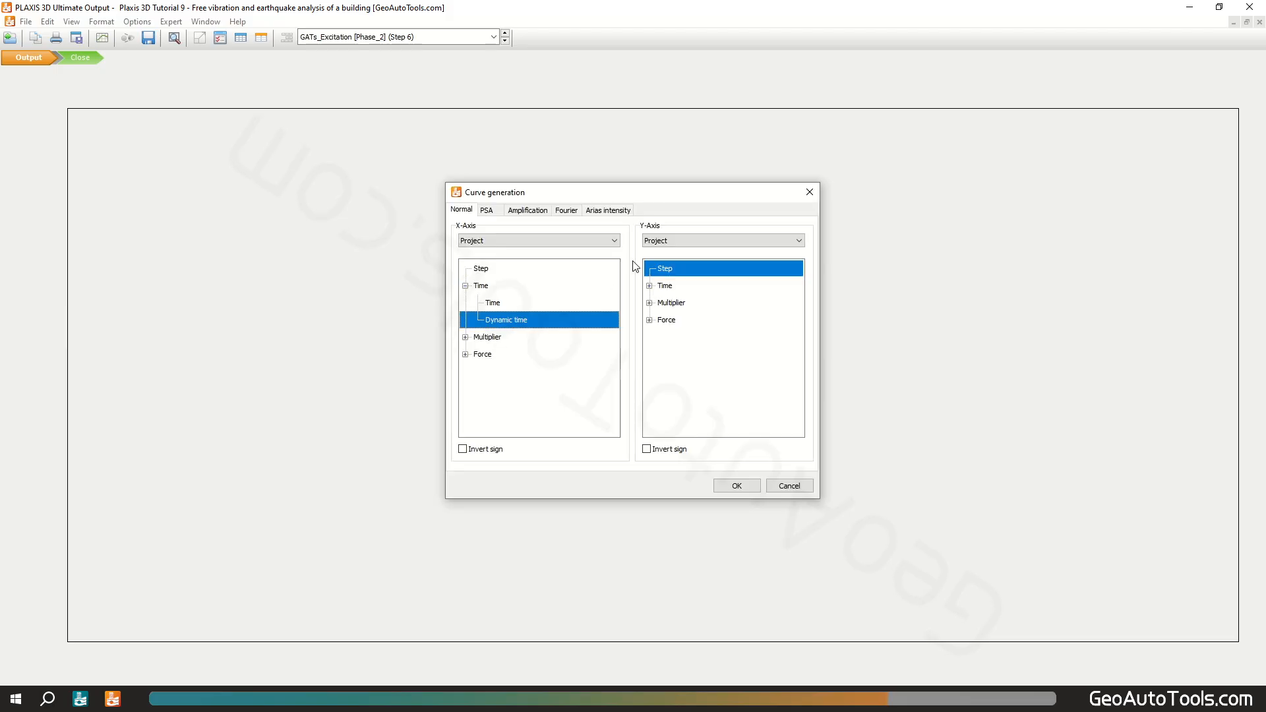
Assign Node 80's total displacement u_x to the y-axis and generate the chart
{"action": "left_click", "coordinate": [676, 240]}
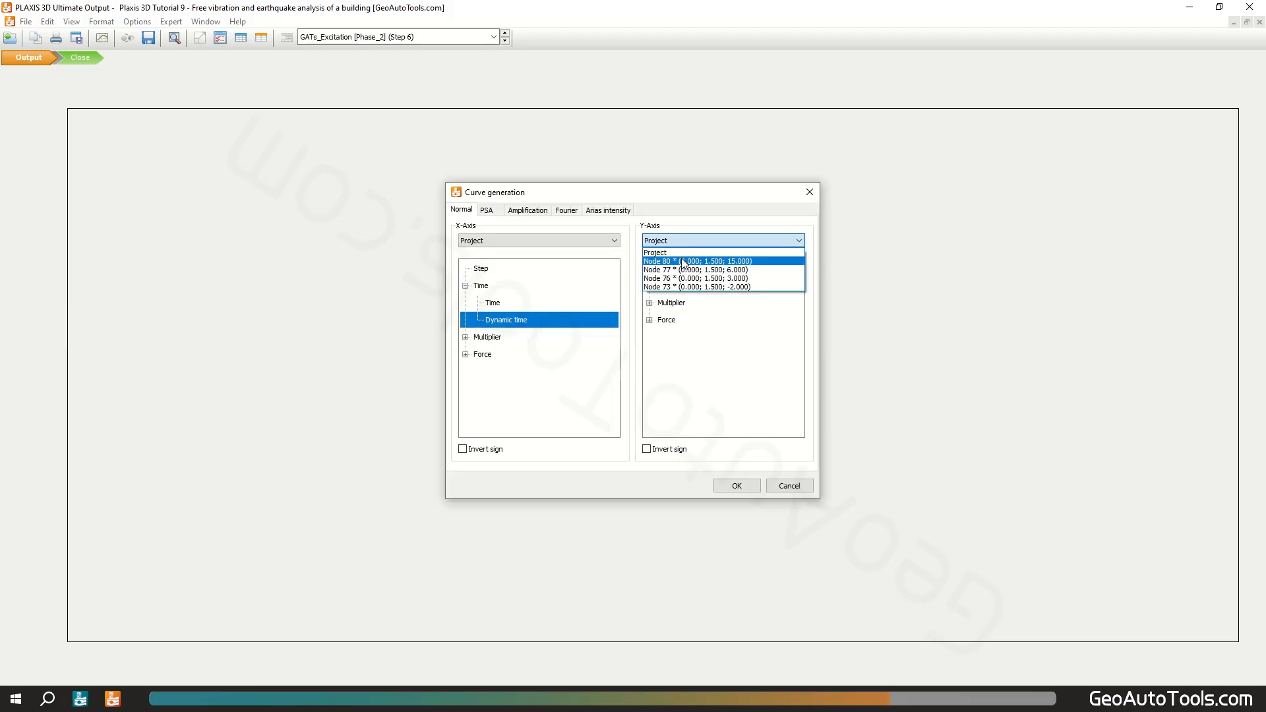
{"action": "left_click", "coordinate": [681, 261]}
{"action": "left_click", "coordinate": [650, 270]}
{"action": "left_click", "coordinate": [660, 302]}
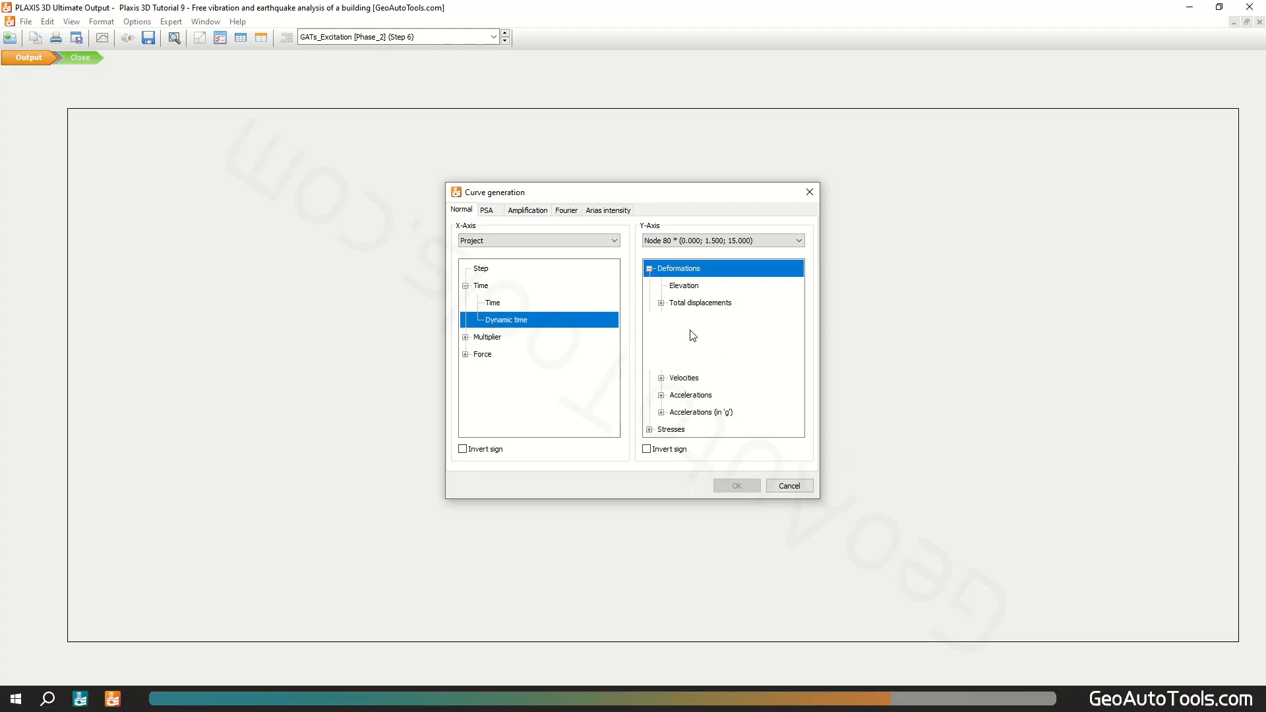
{"action": "left_click", "coordinate": [686, 338]}
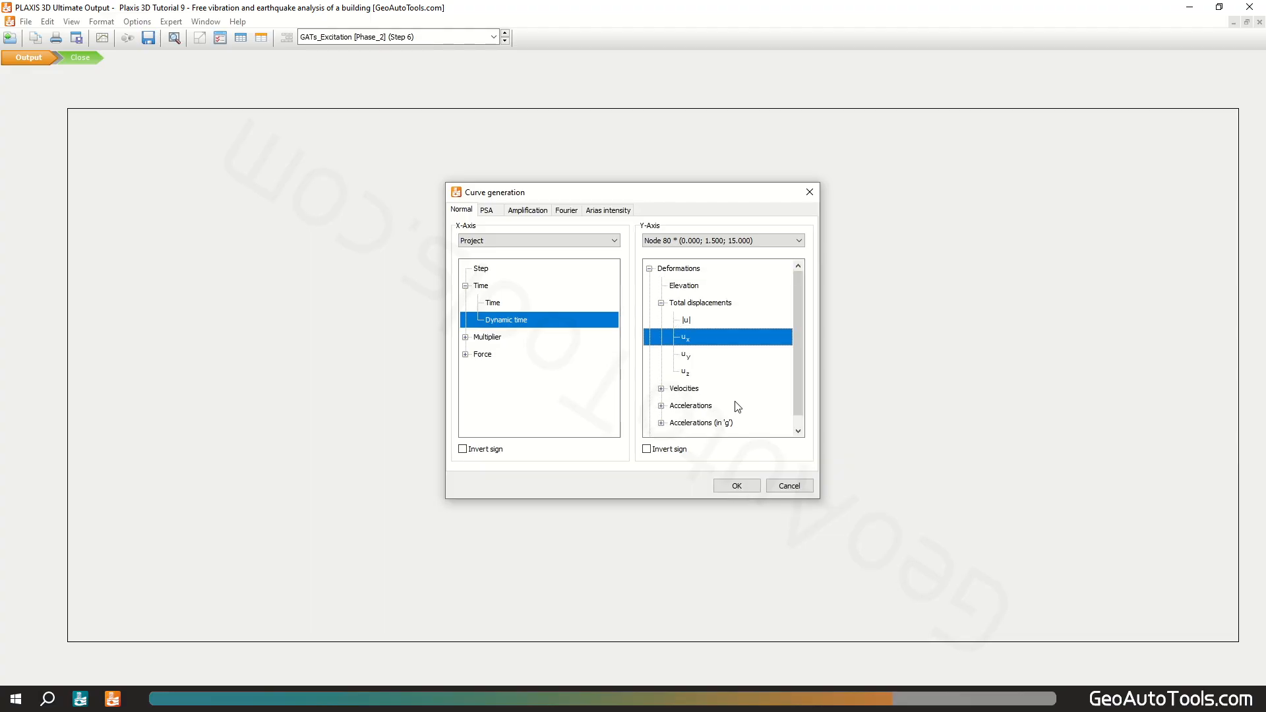
{"action": "left_click", "coordinate": [737, 487]}
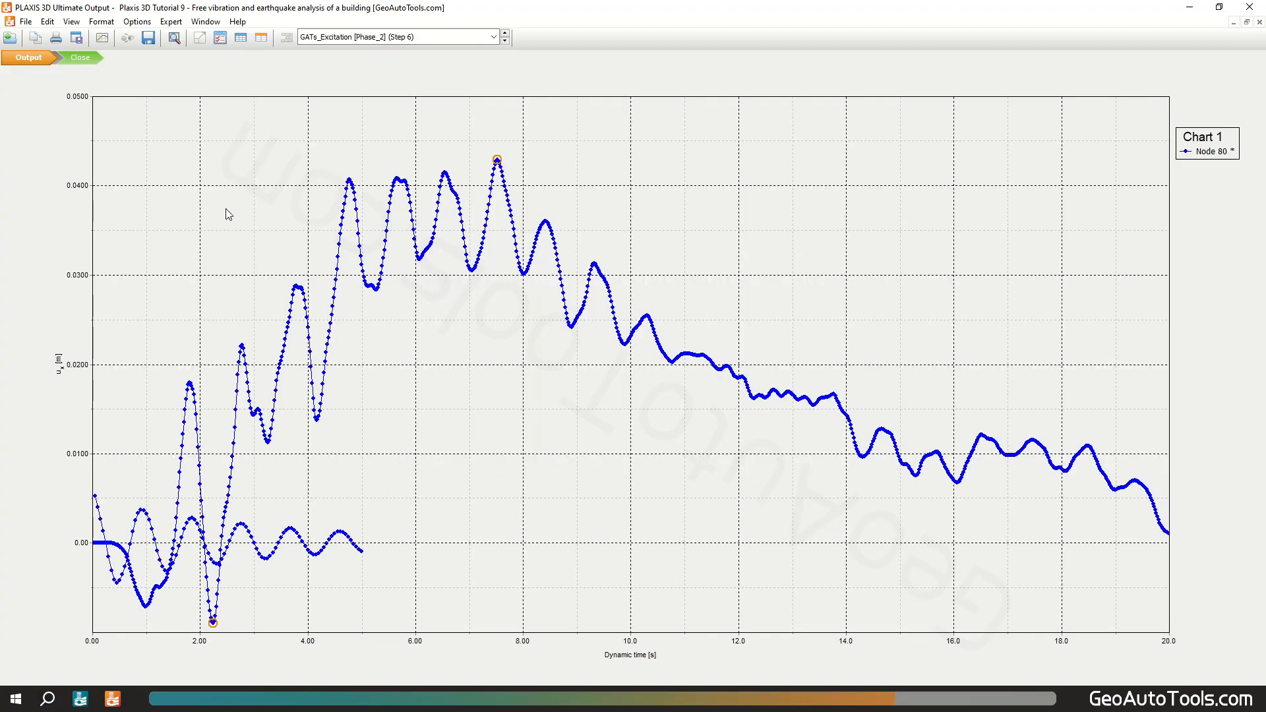
Exclude the GATs_Earthquake phase from the Node 80 curve, keeping only GATs_Free vibration
{"action": "left_click", "coordinate": [220, 37]}
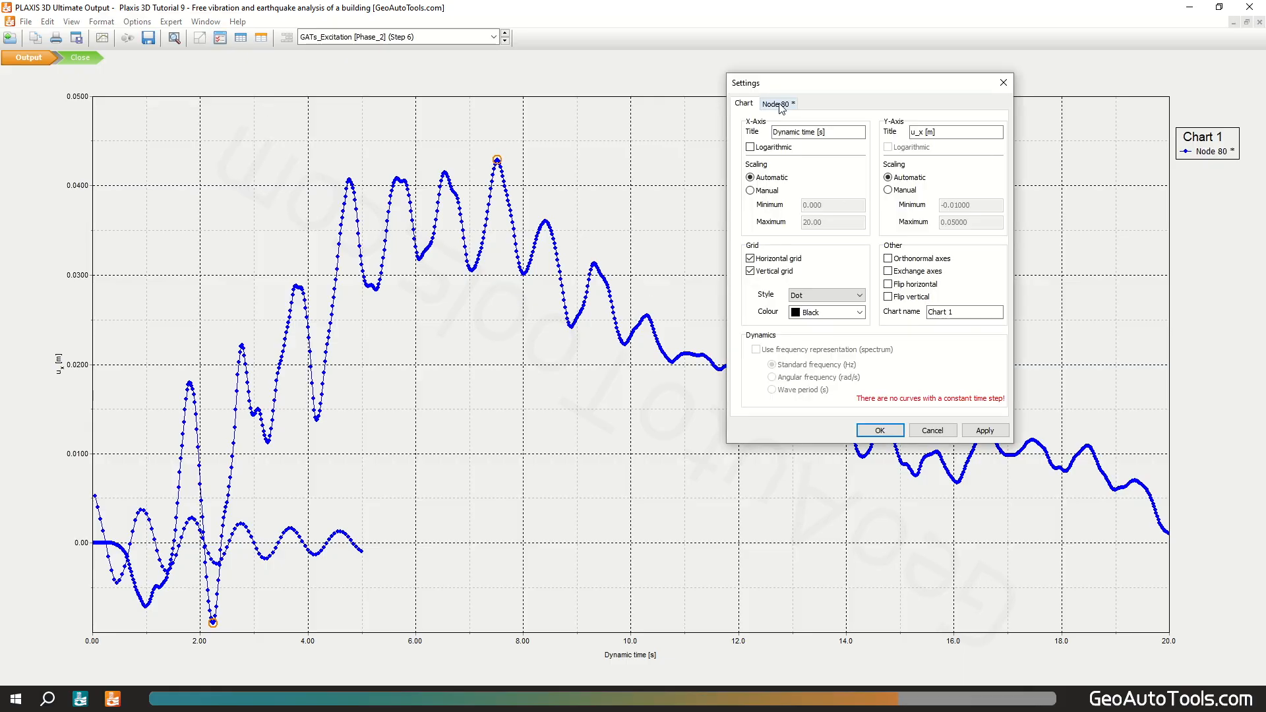
{"action": "left_click", "coordinate": [778, 104]}
{"action": "left_click", "coordinate": [980, 158]}
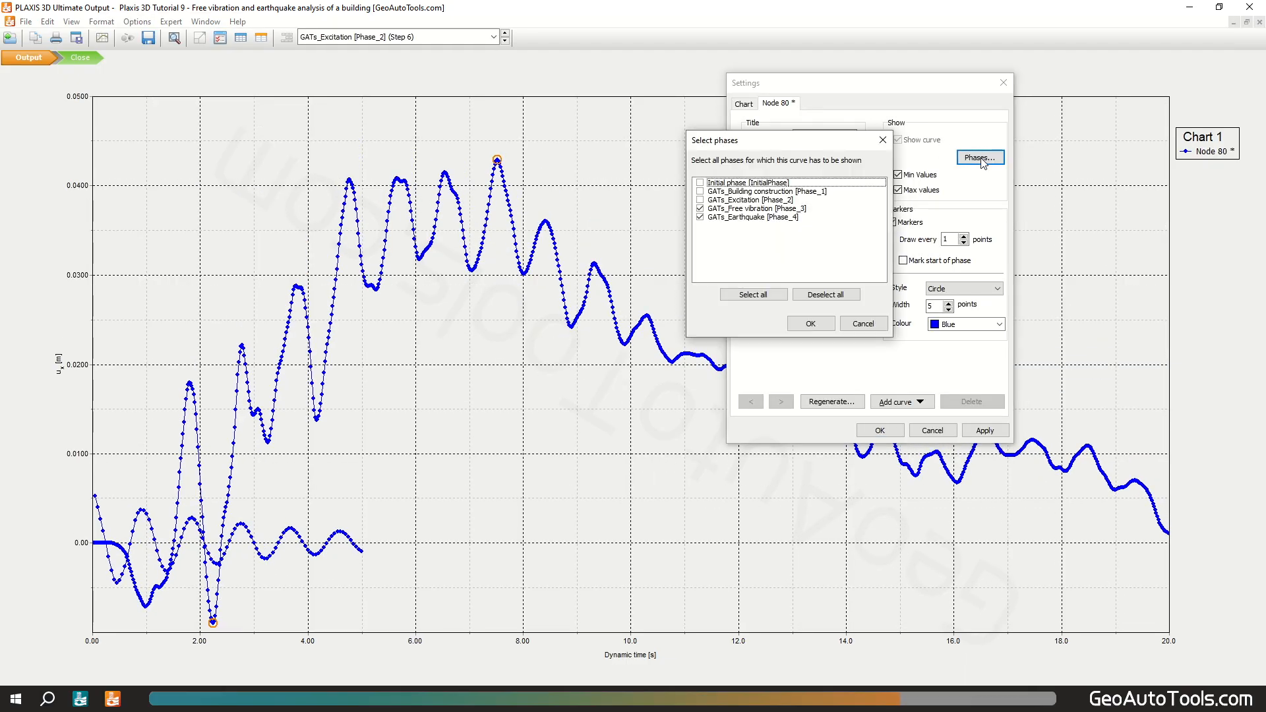
{"action": "left_click", "coordinate": [732, 218]}
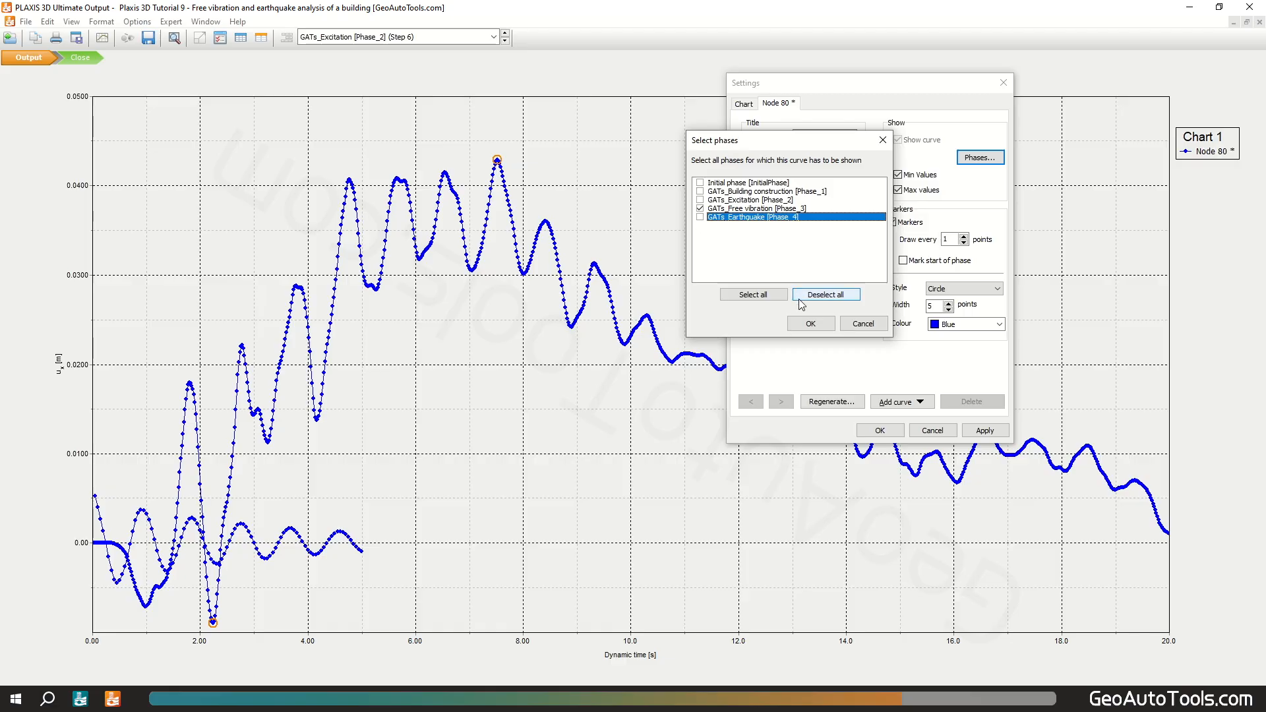
{"action": "left_click", "coordinate": [810, 324]}
Add a curve from the current project for Node 77's u_x against dynamic time
{"action": "left_click", "coordinate": [912, 399]}
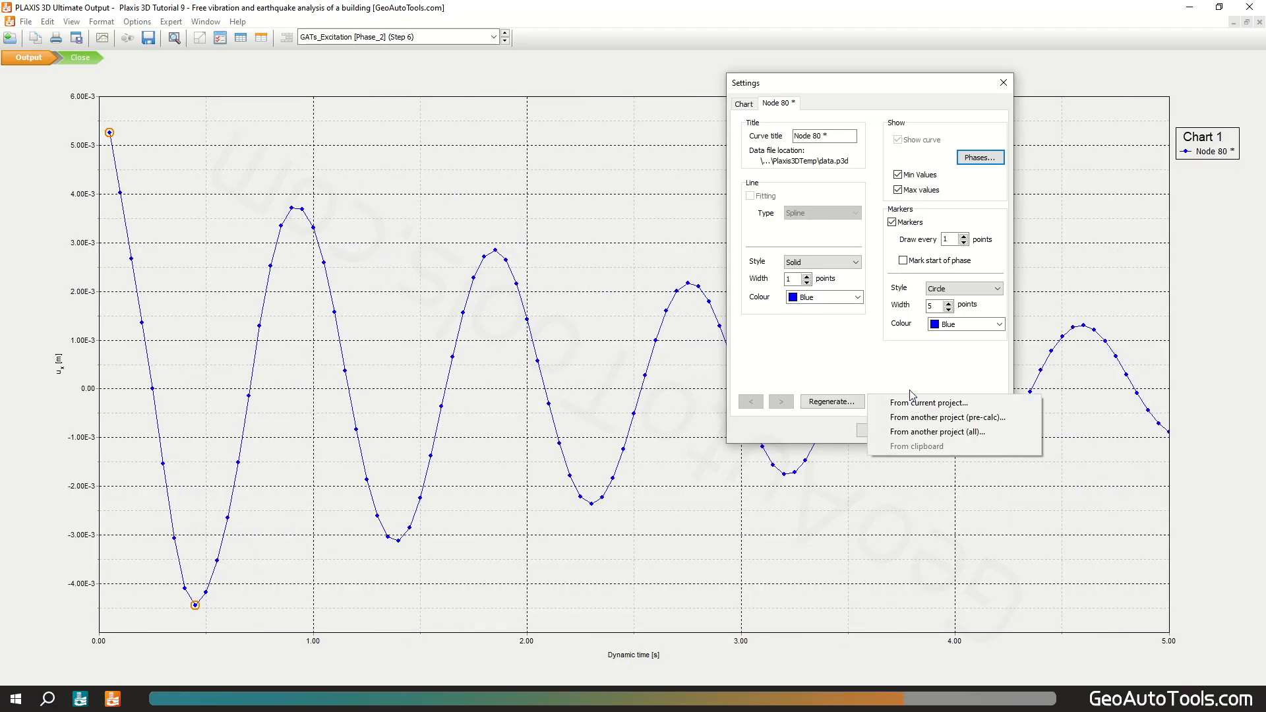
{"action": "left_click", "coordinate": [926, 402]}
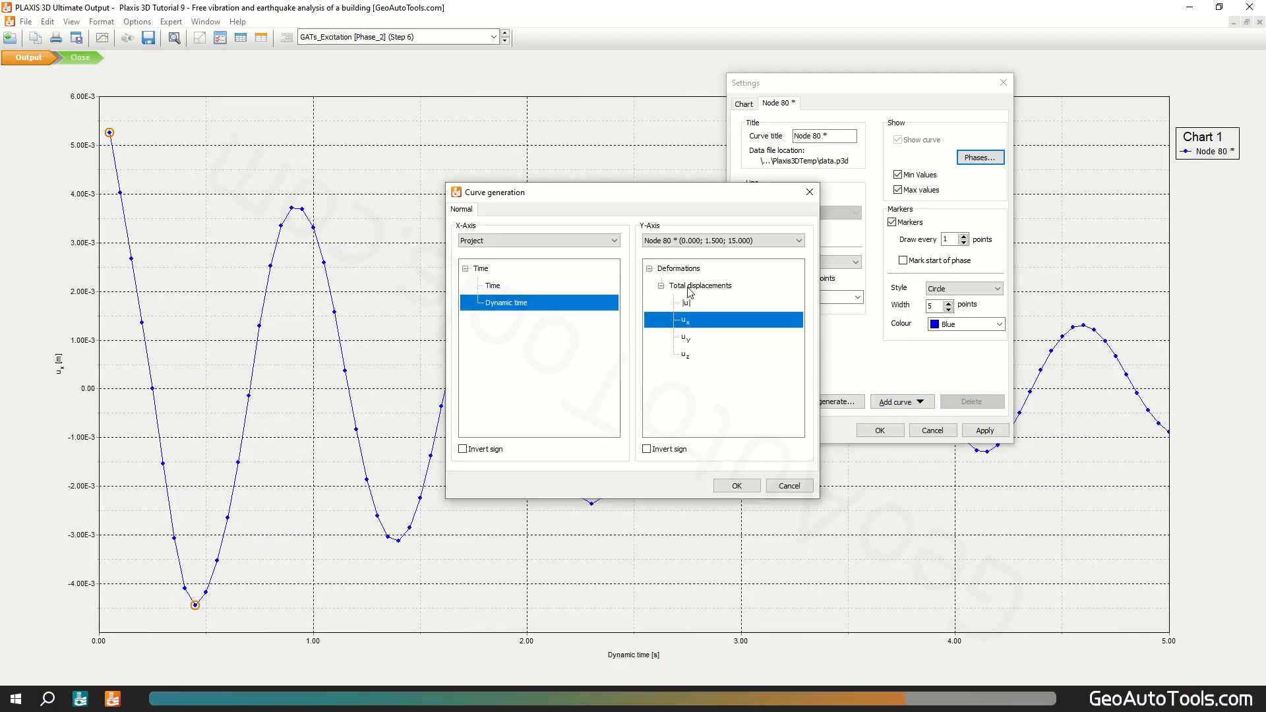
{"action": "left_click", "coordinate": [725, 240]}
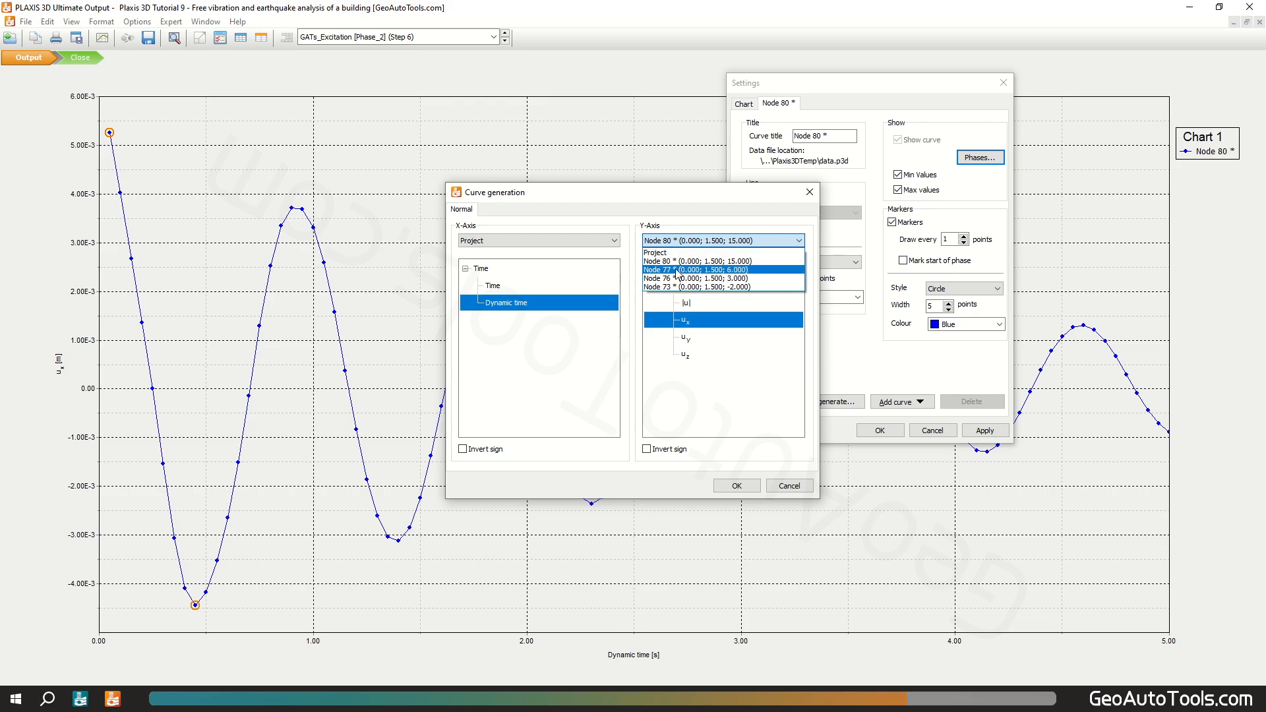
{"action": "left_click", "coordinate": [699, 262]}
{"action": "left_click", "coordinate": [730, 486]}
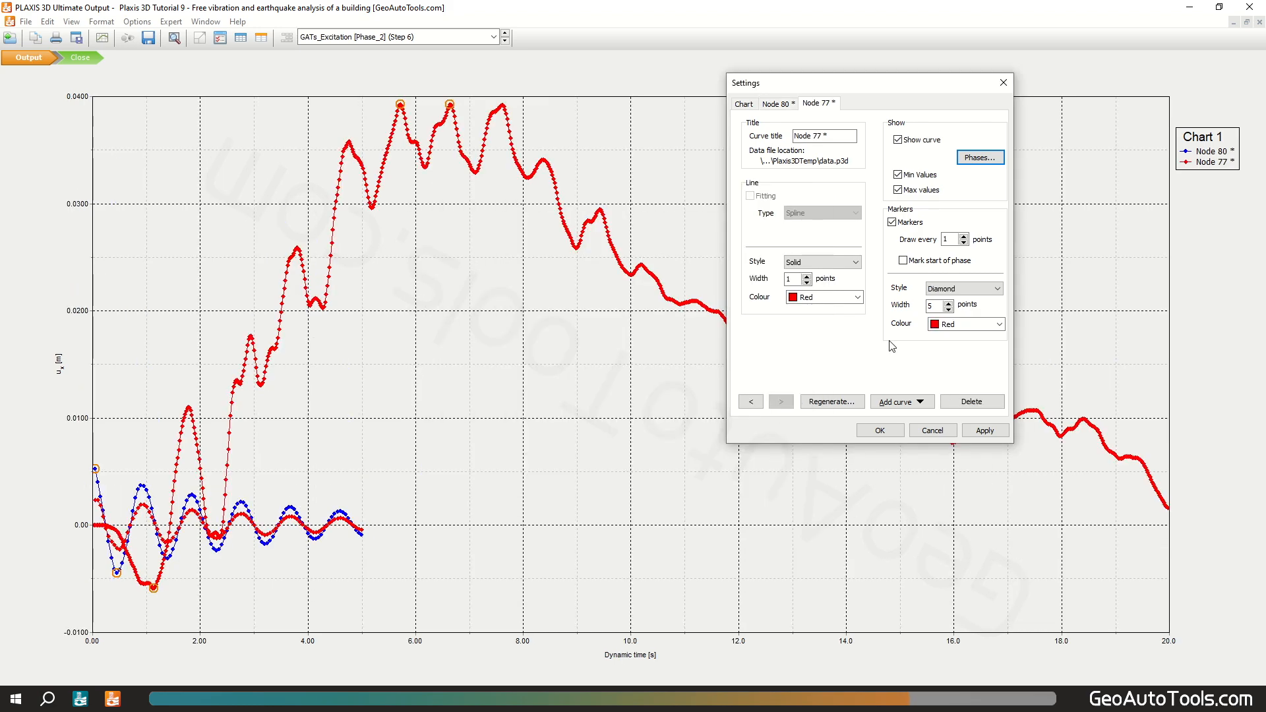
Exclude the GATs_Earthquake phase from the Node 77 curve, keeping only GATs_Free vibration
{"action": "left_click", "coordinate": [915, 403]}
{"action": "left_click", "coordinate": [976, 160]}
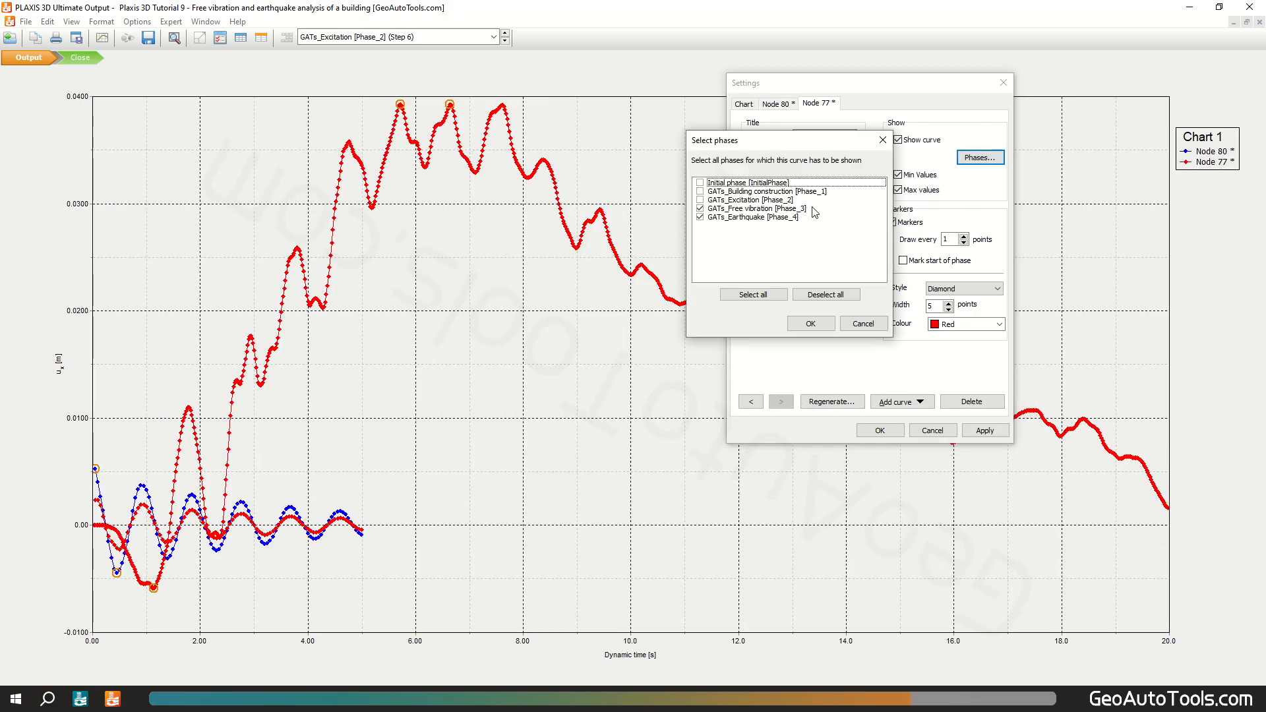
{"action": "left_click", "coordinate": [700, 217]}
{"action": "left_click", "coordinate": [811, 324]}
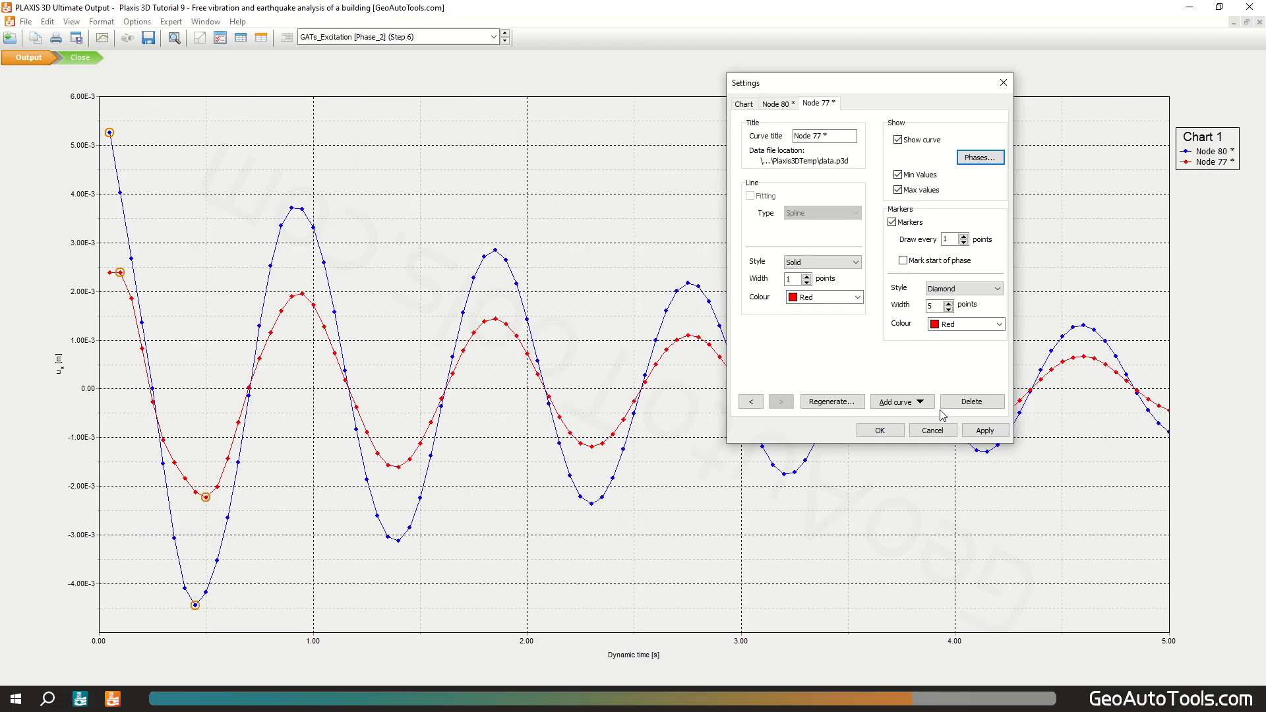
Add a curve from the current project for Node 76's u_x against dynamic time
{"action": "left_click", "coordinate": [908, 407]}
{"action": "left_click", "coordinate": [907, 408]}
{"action": "left_click", "coordinate": [707, 242]}
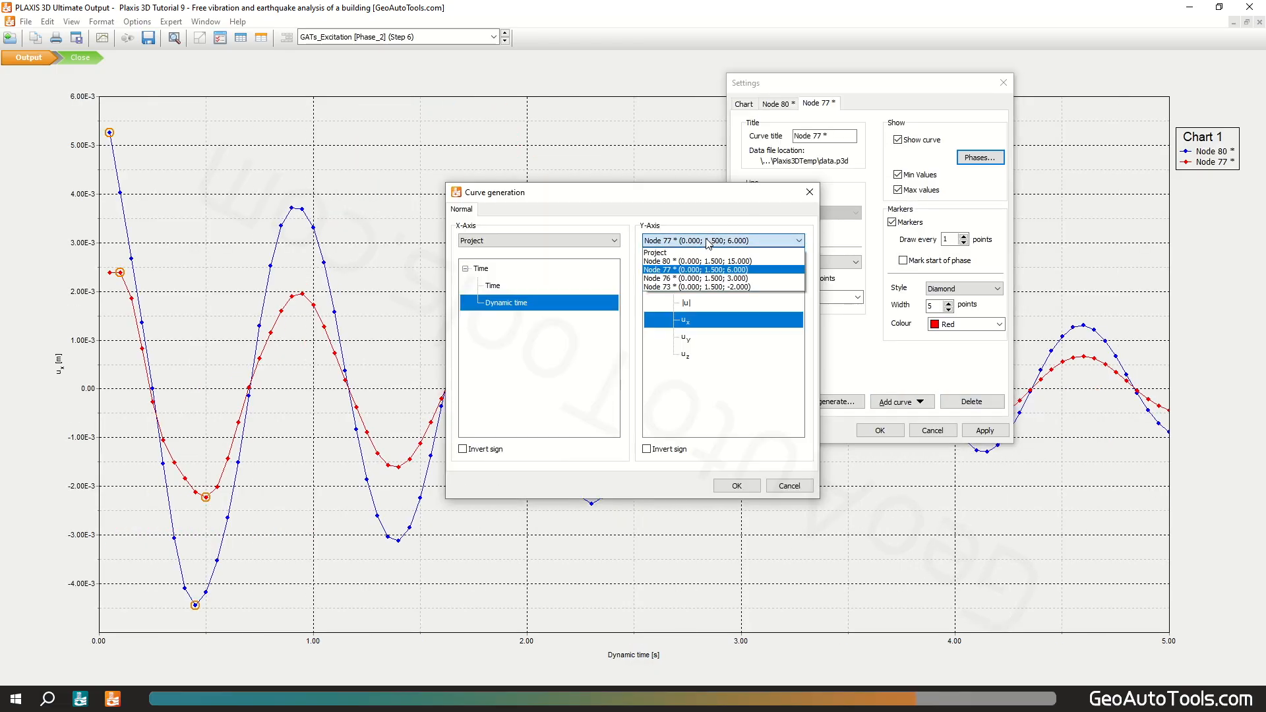
{"action": "left_click", "coordinate": [685, 278]}
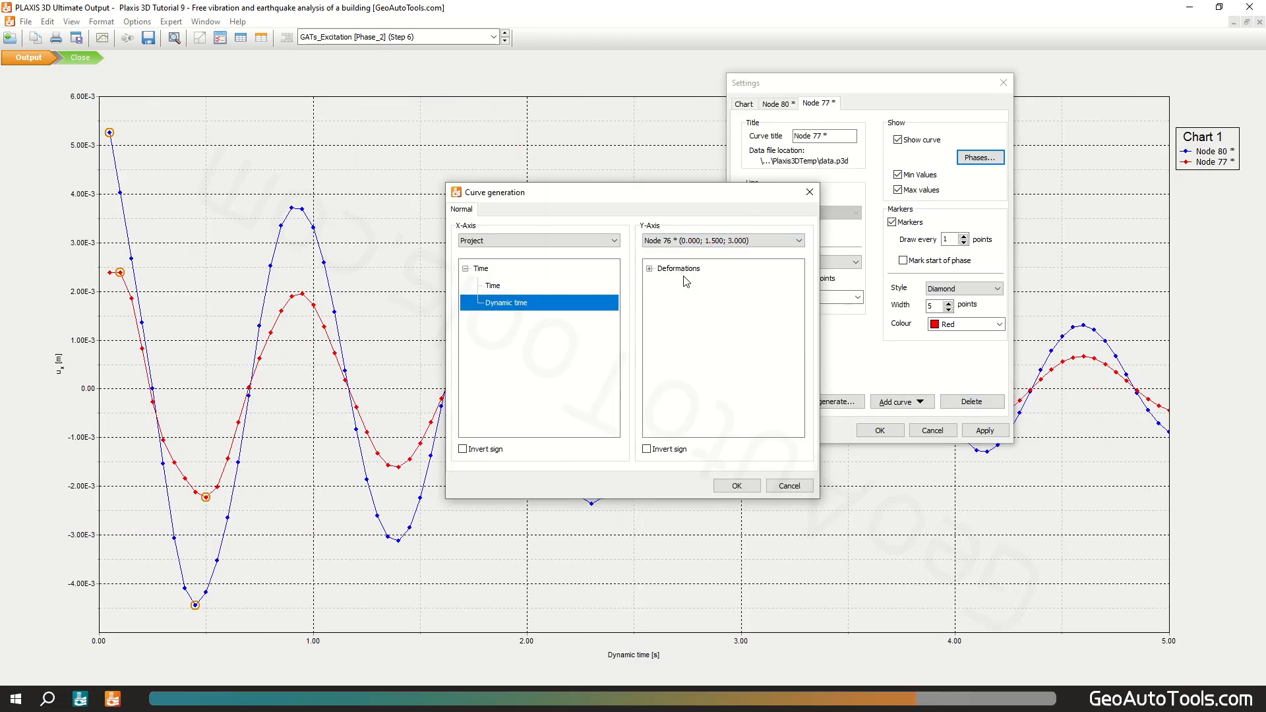
{"action": "left_click", "coordinate": [738, 485]}
Exclude the GATs_Earthquake phase from the Node 76 curve, keeping only GATs_Free vibration
{"action": "left_click", "coordinate": [977, 161]}
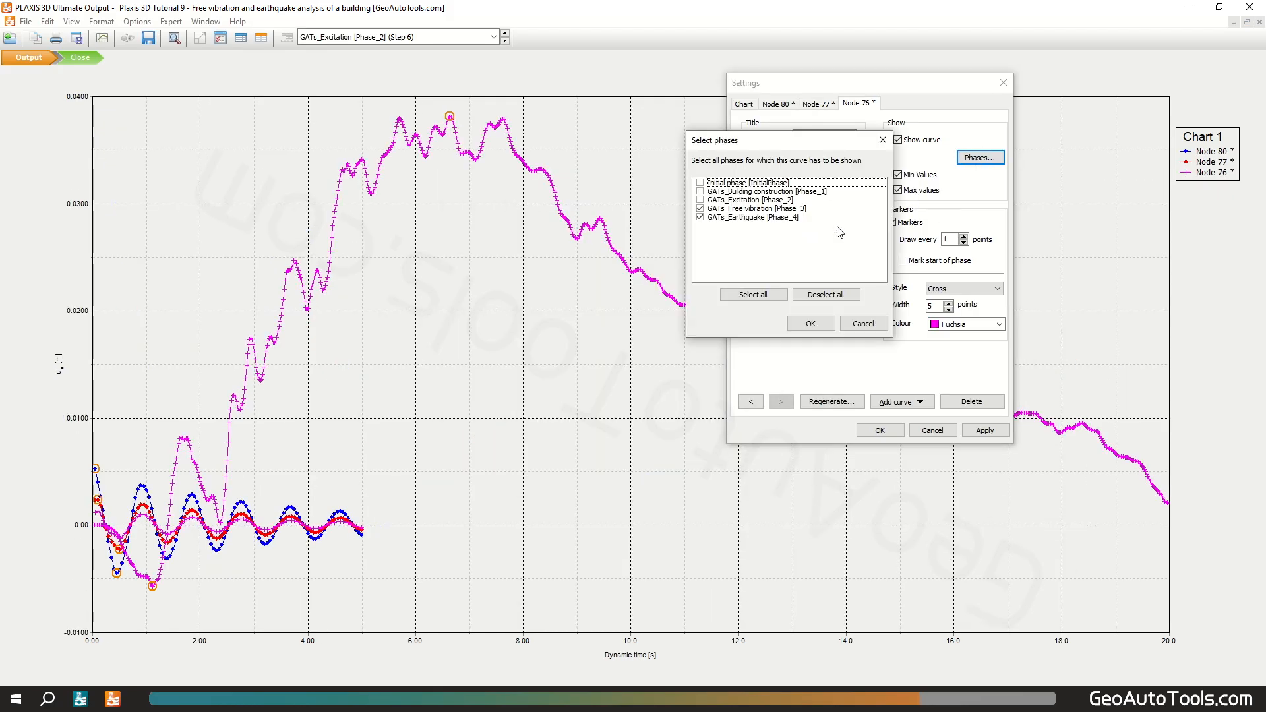
{"action": "left_click", "coordinate": [700, 217]}
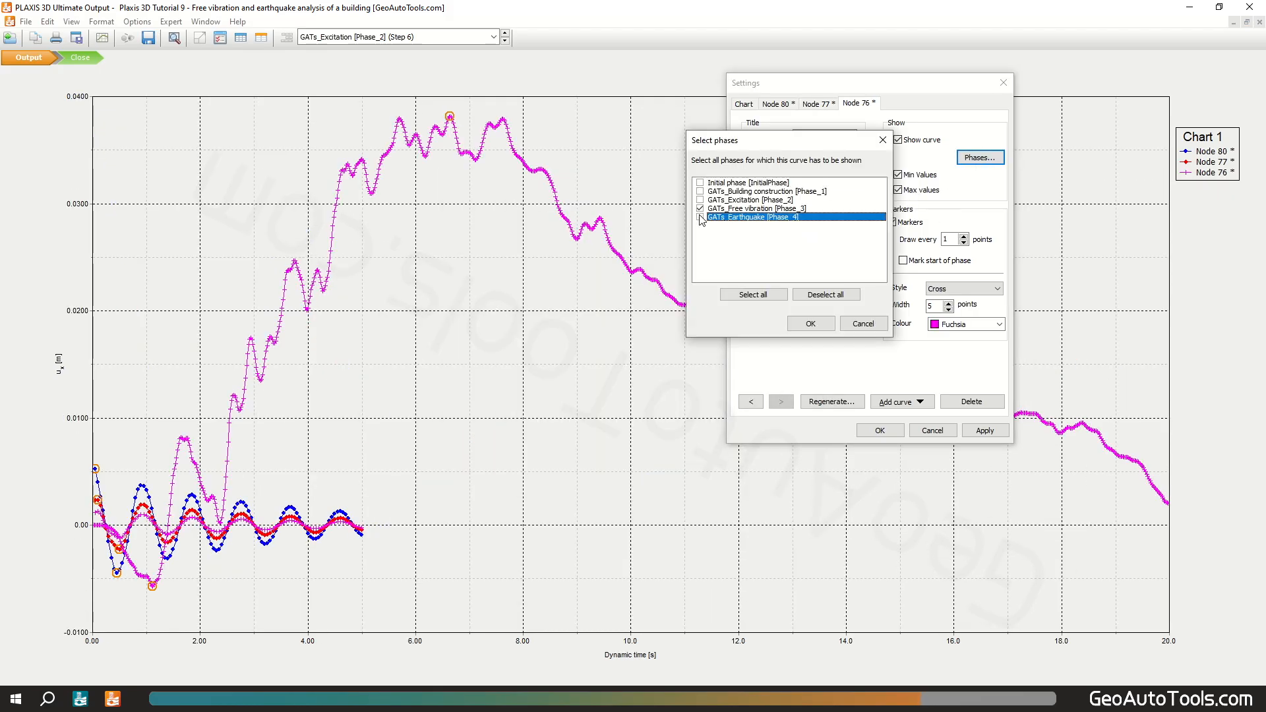
{"action": "left_click", "coordinate": [808, 323]}
Add a curve from the current project for Node 73's u_x against dynamic time
{"action": "left_click", "coordinate": [927, 404]}
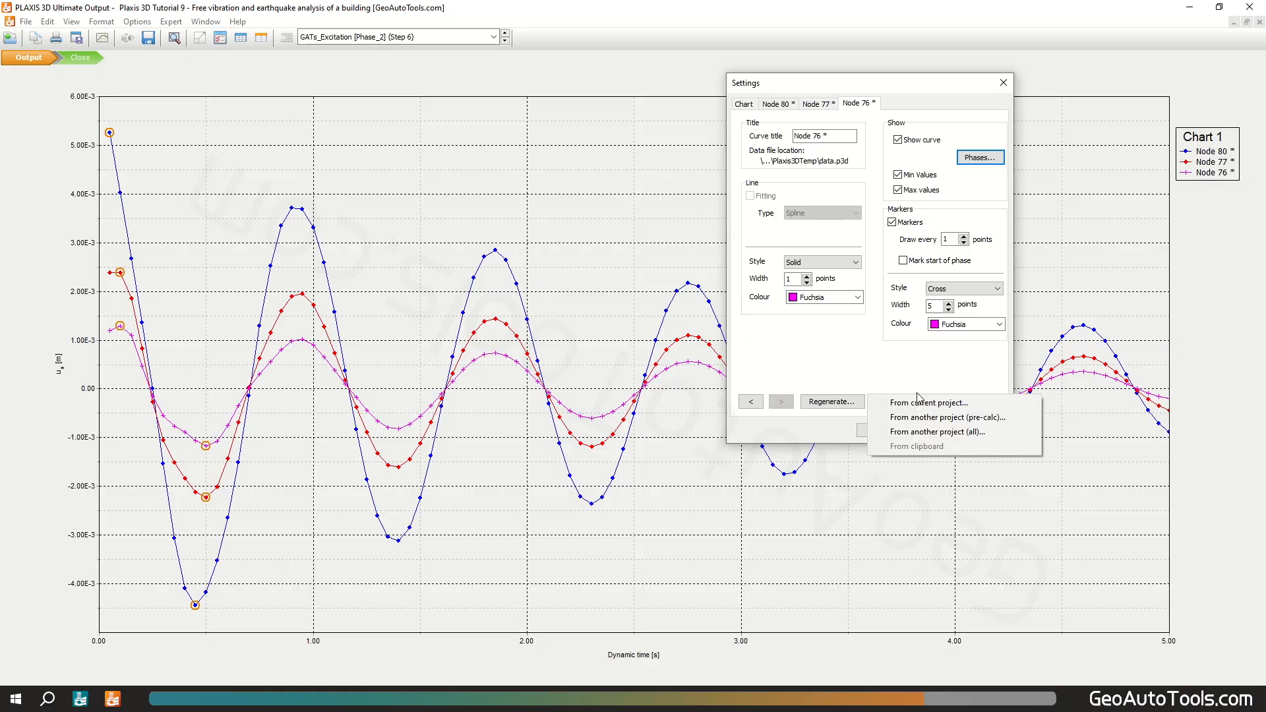
{"action": "left_click", "coordinate": [928, 403]}
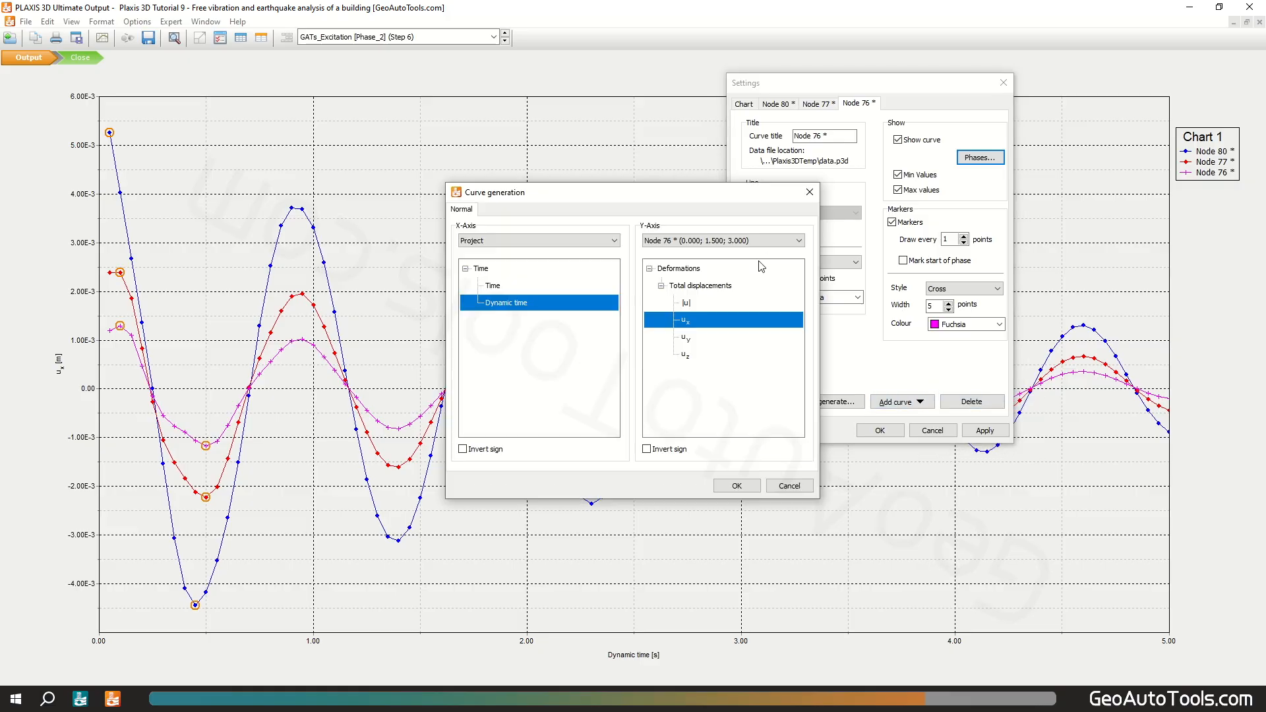
{"action": "left_click", "coordinate": [733, 241]}
{"action": "left_click", "coordinate": [710, 288]}
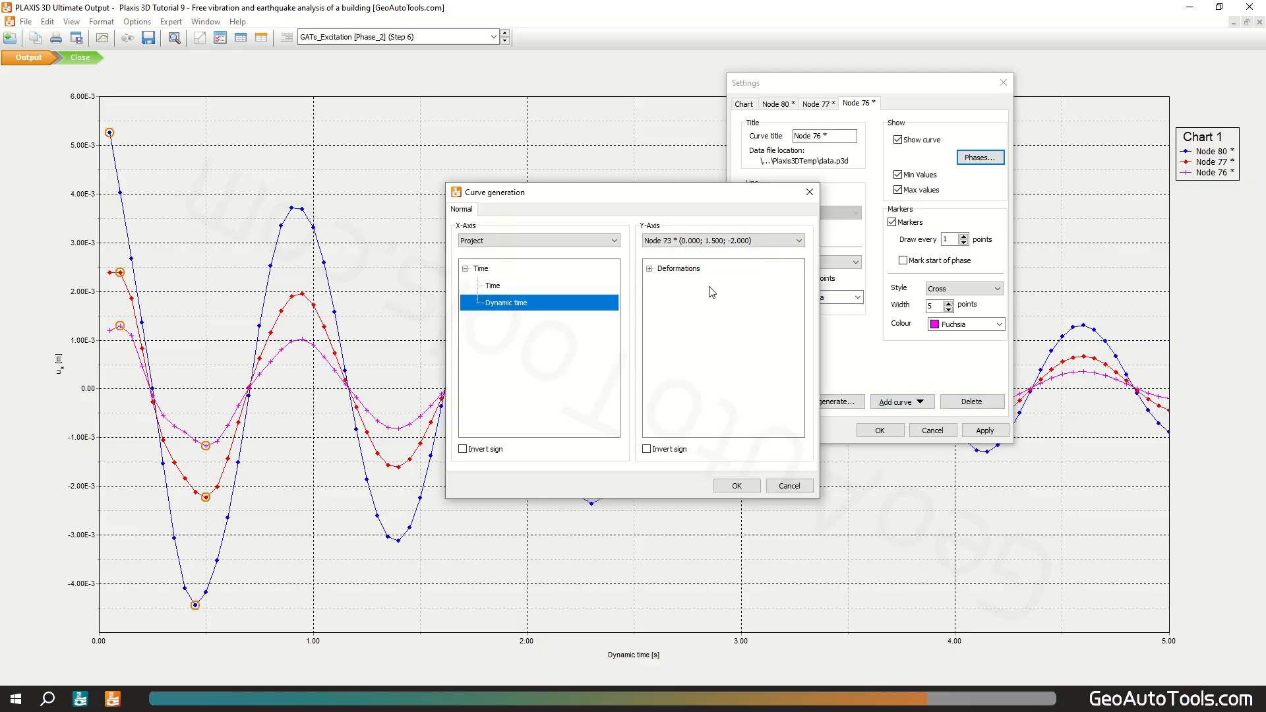
{"action": "left_click", "coordinate": [737, 486]}
Exclude the GATs_Earthquake phase from the Node 73 curve, keeping only GATs_Free vibration, and accept the chart settings
{"action": "left_click", "coordinate": [980, 157]}
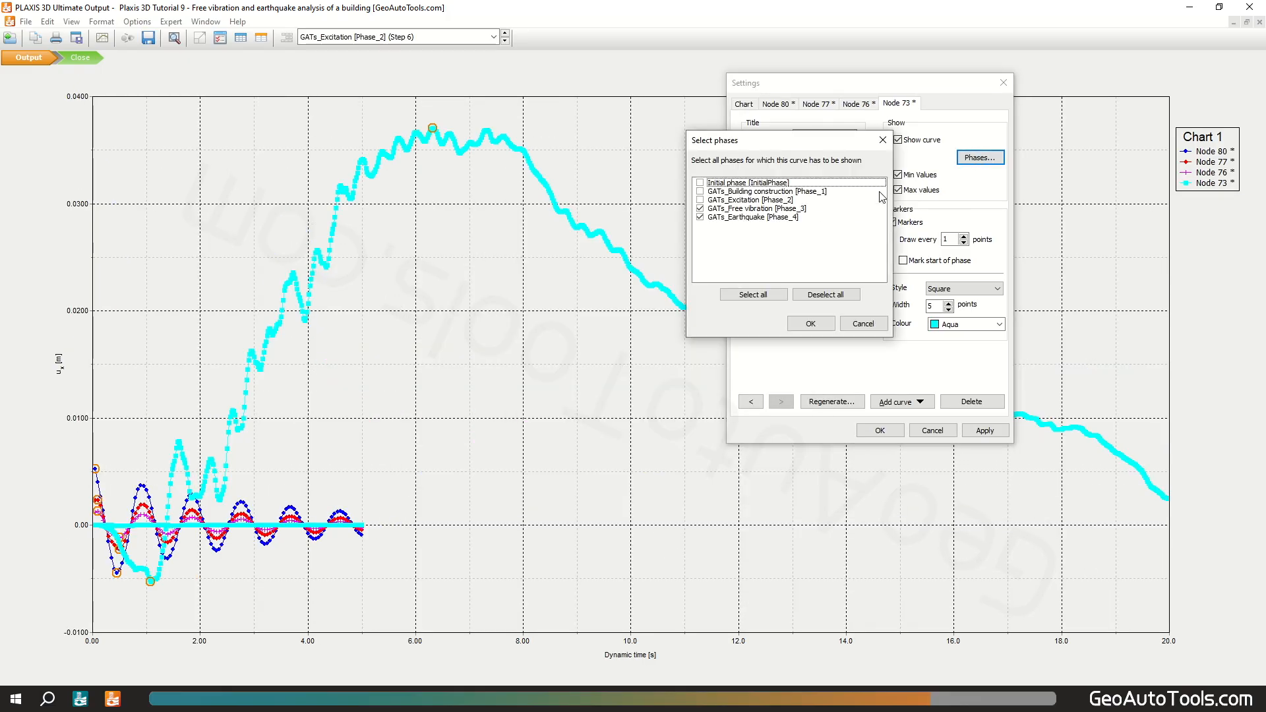
{"action": "left_click", "coordinate": [700, 218]}
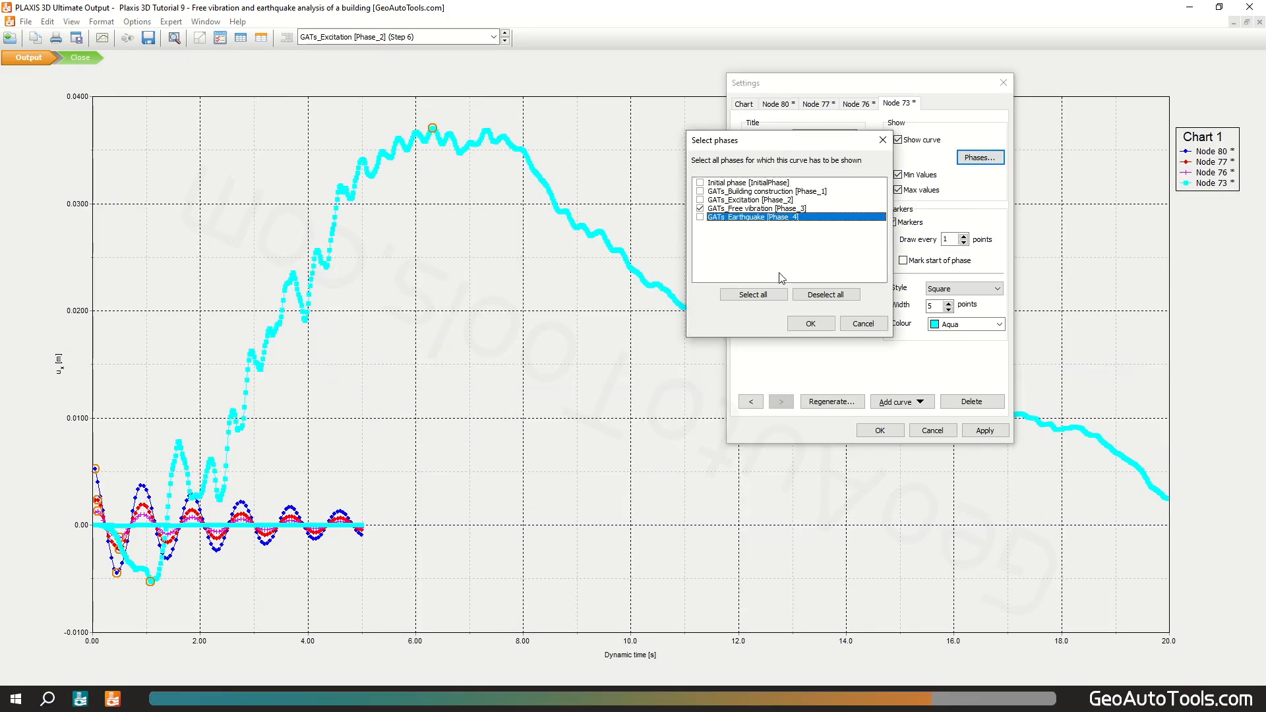
{"action": "left_click", "coordinate": [810, 324]}
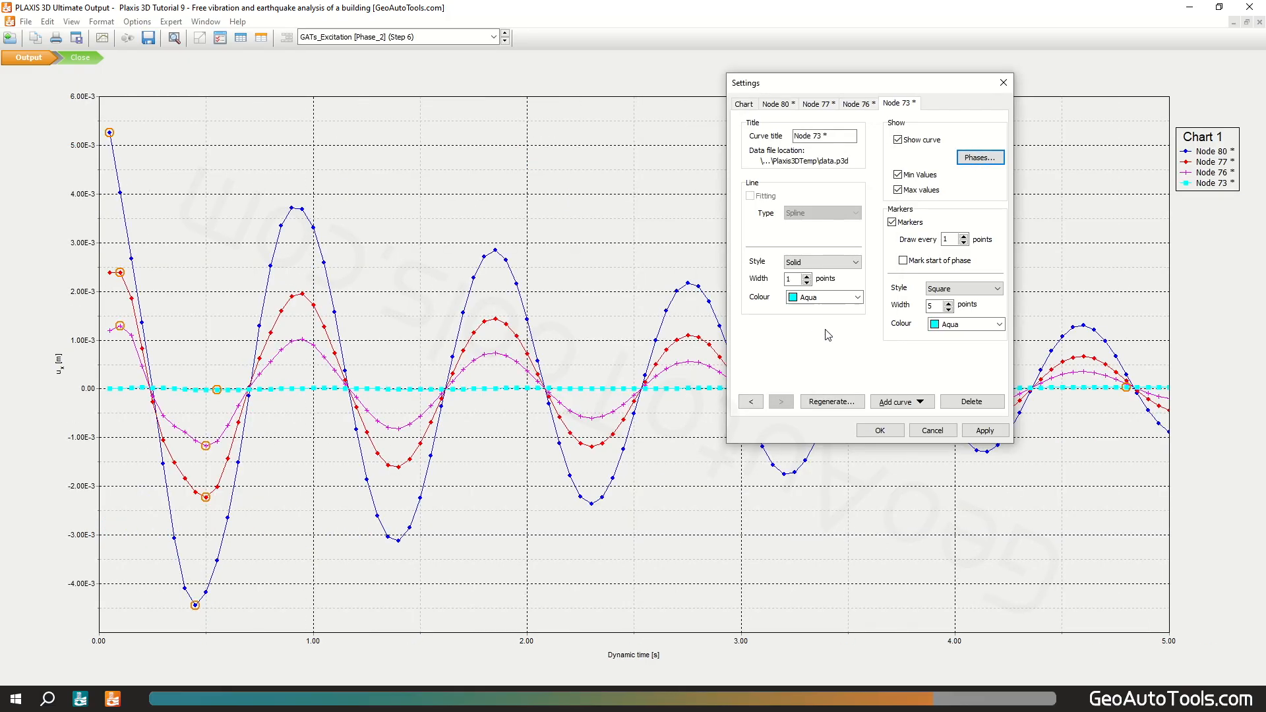
{"action": "left_click", "coordinate": [882, 430]}
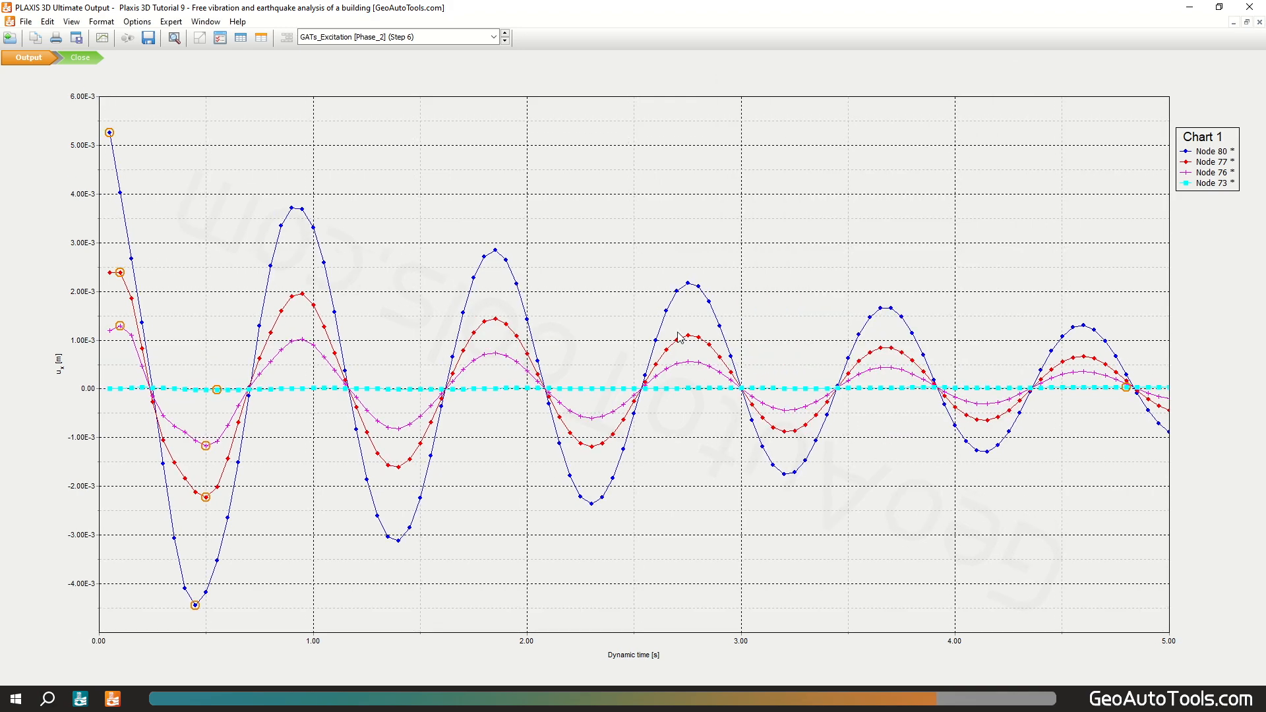
Create a new Fourier chart with the power spectrum of Node 80's total displacement u_x for the GATs_Free vibration phase
{"action": "left_click", "coordinate": [103, 38]}
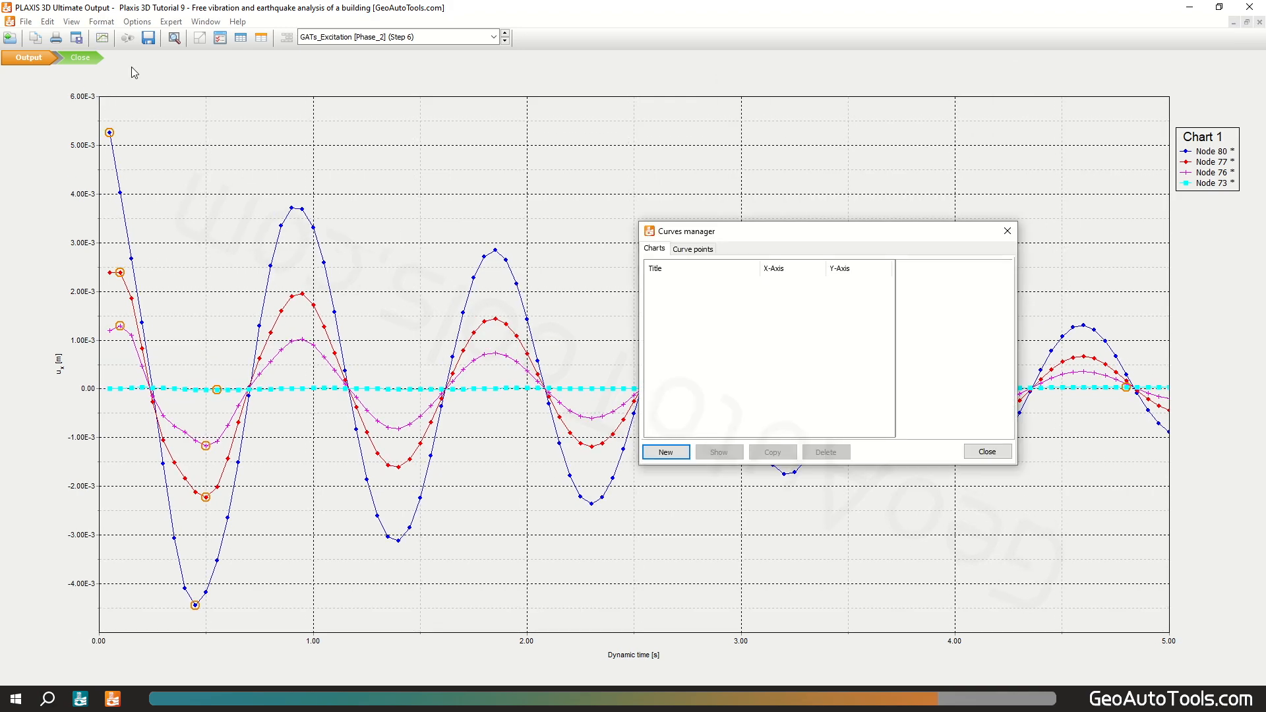
{"action": "left_click", "coordinate": [666, 451]}
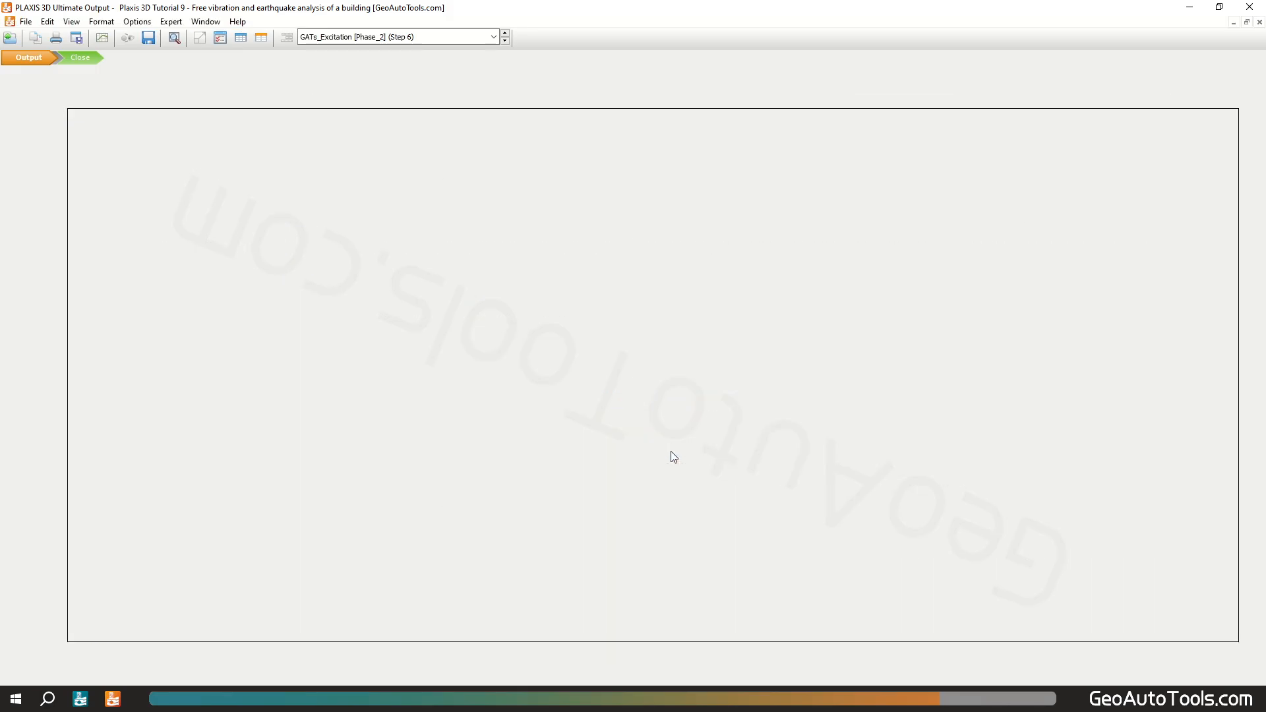
{"action": "left_click", "coordinate": [568, 213]}
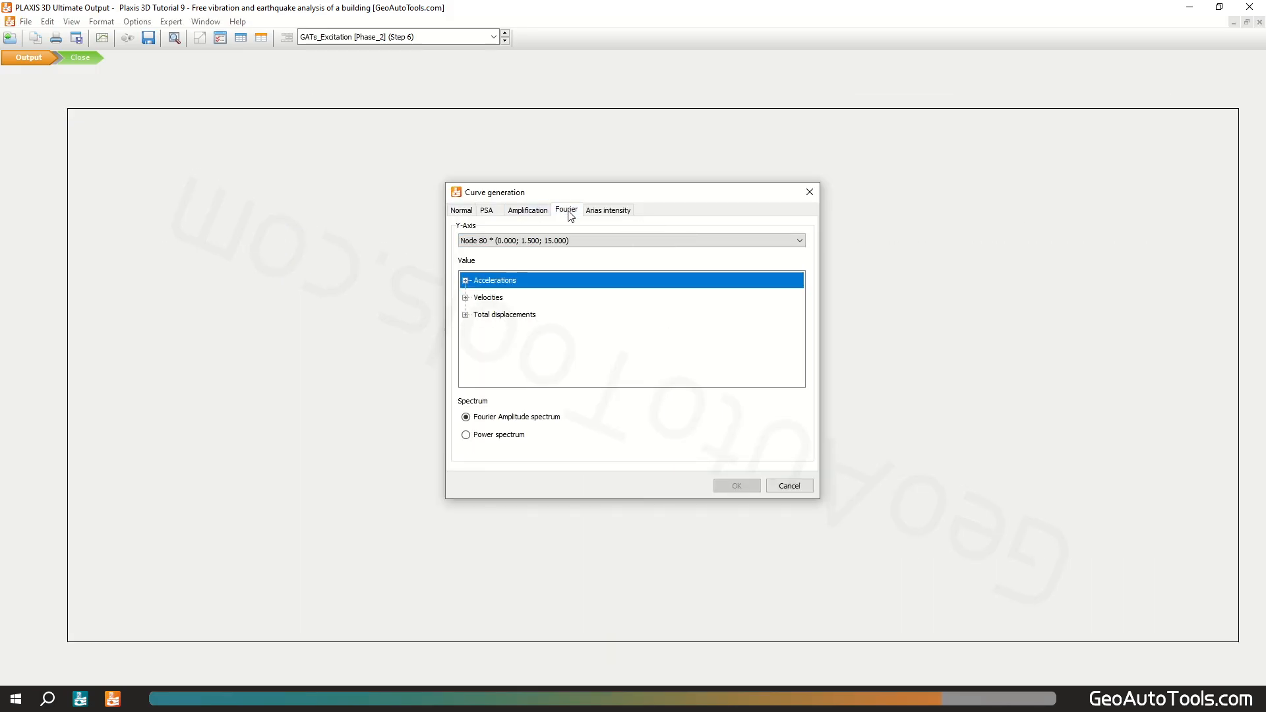
{"action": "left_click", "coordinate": [466, 314]}
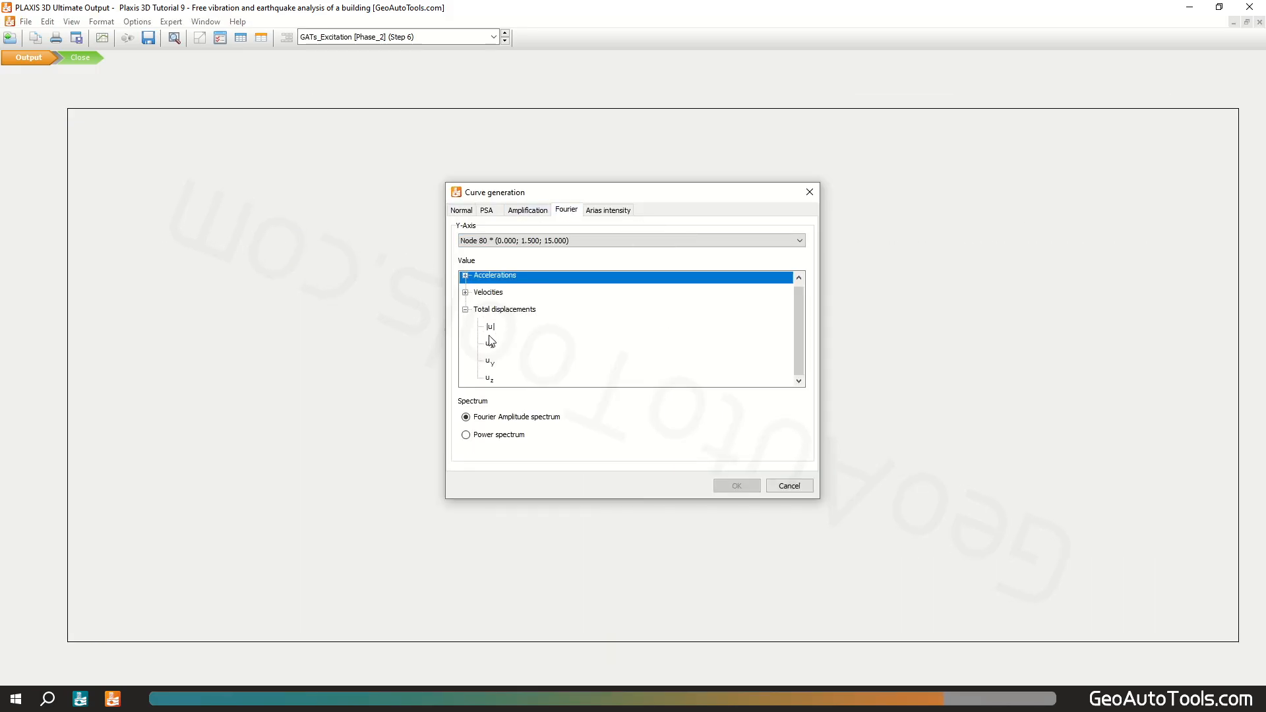
{"action": "left_click", "coordinate": [491, 346]}
{"action": "left_click", "coordinate": [466, 434]}
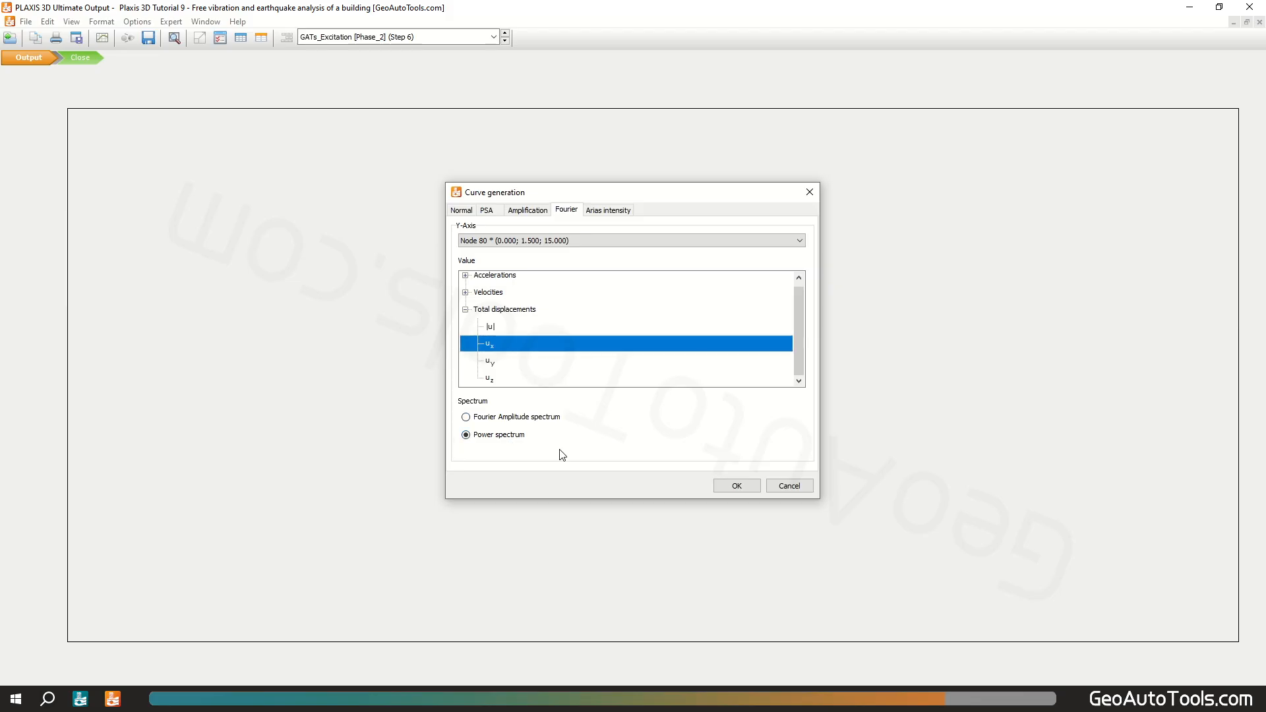
{"action": "left_click", "coordinate": [733, 487]}
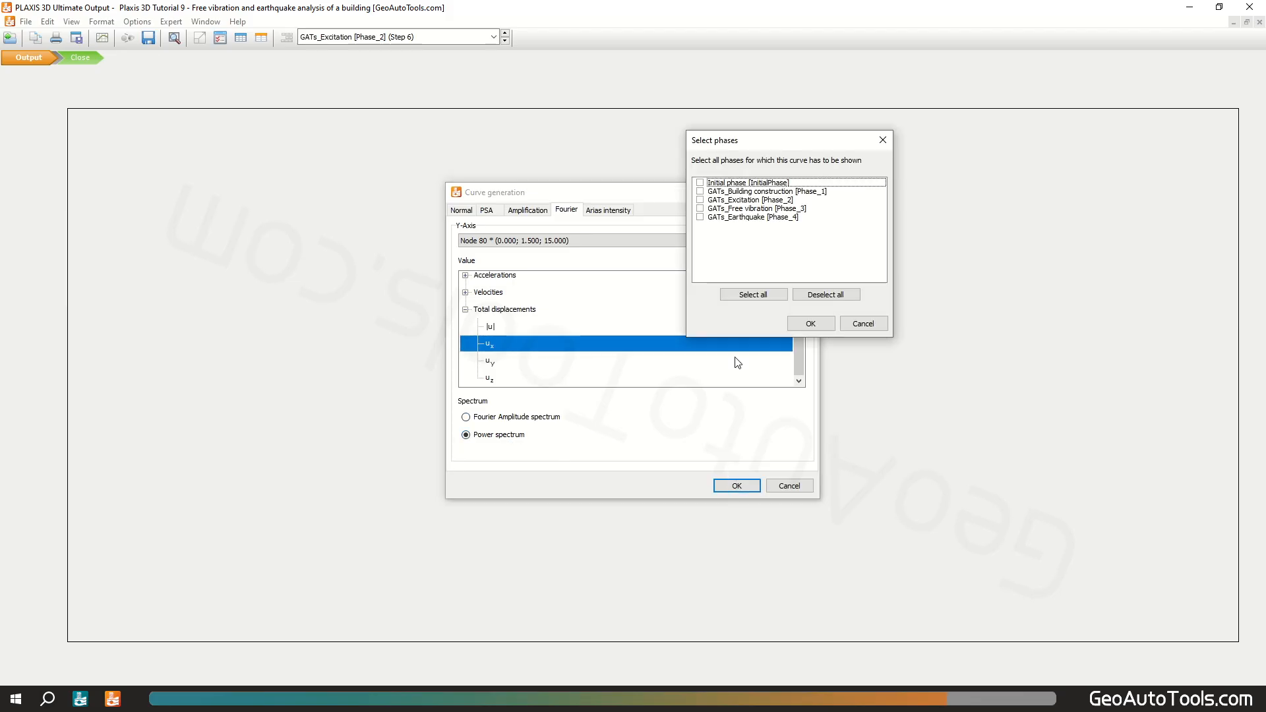
{"action": "left_click", "coordinate": [700, 208]}
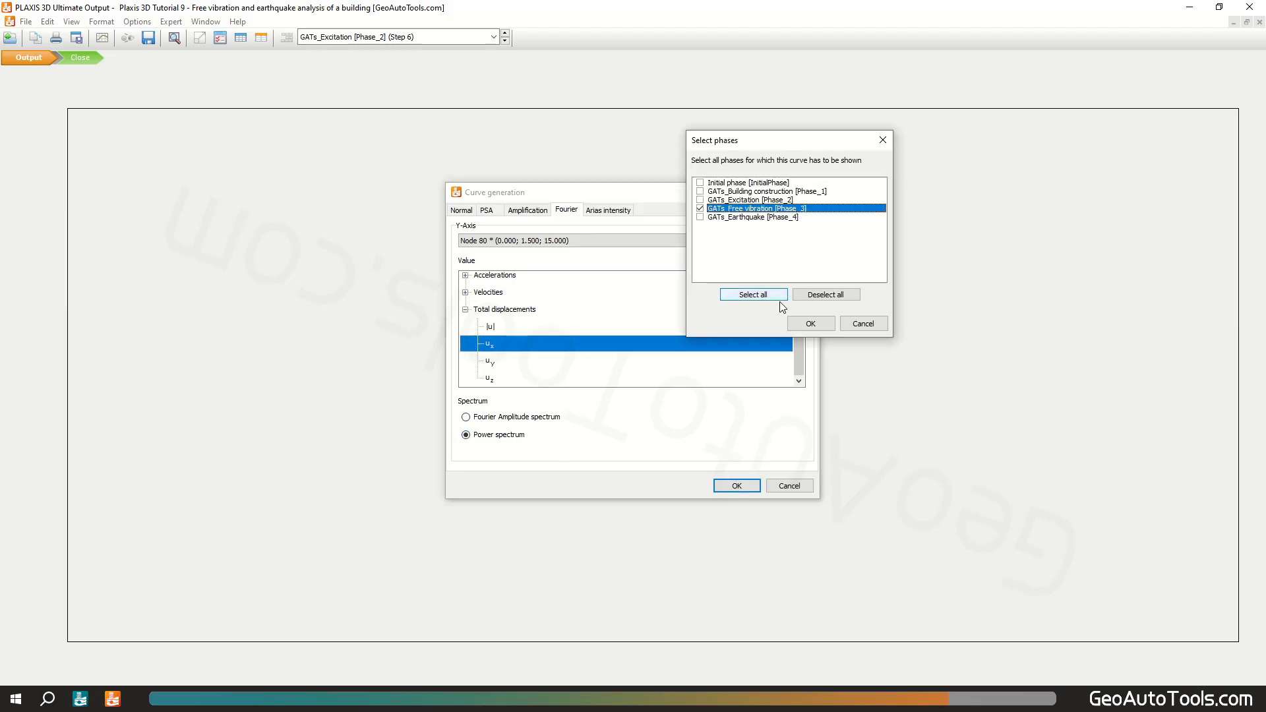
{"action": "left_click", "coordinate": [810, 323]}
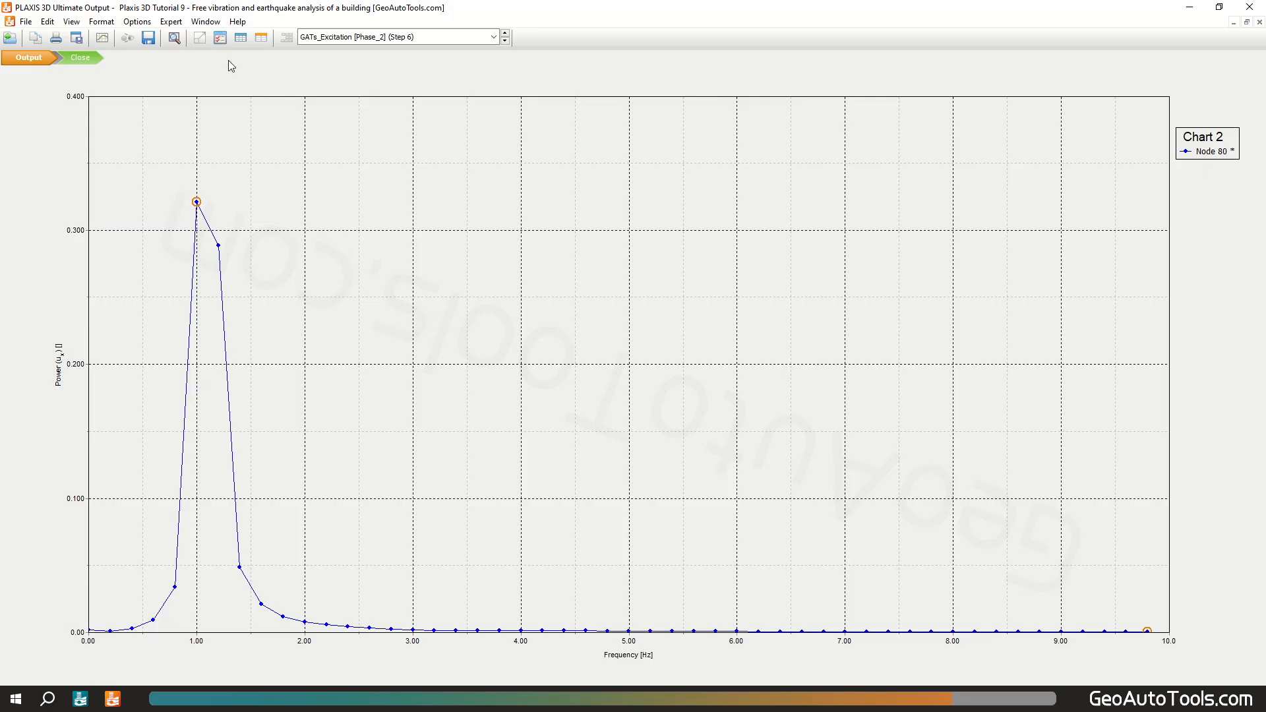
Add a power spectrum curve from the current project for Node 77's u_x in the GATs_Free vibration phase
{"action": "left_click", "coordinate": [220, 37]}
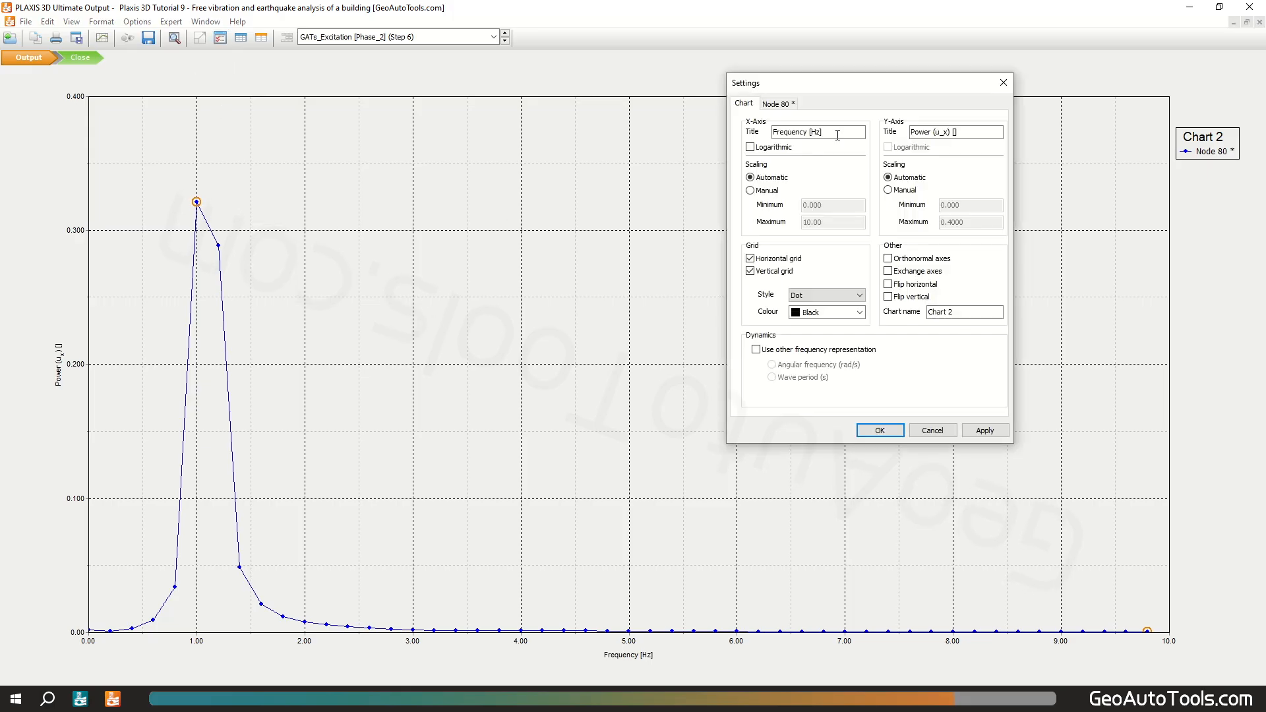
{"action": "left_click", "coordinate": [784, 104]}
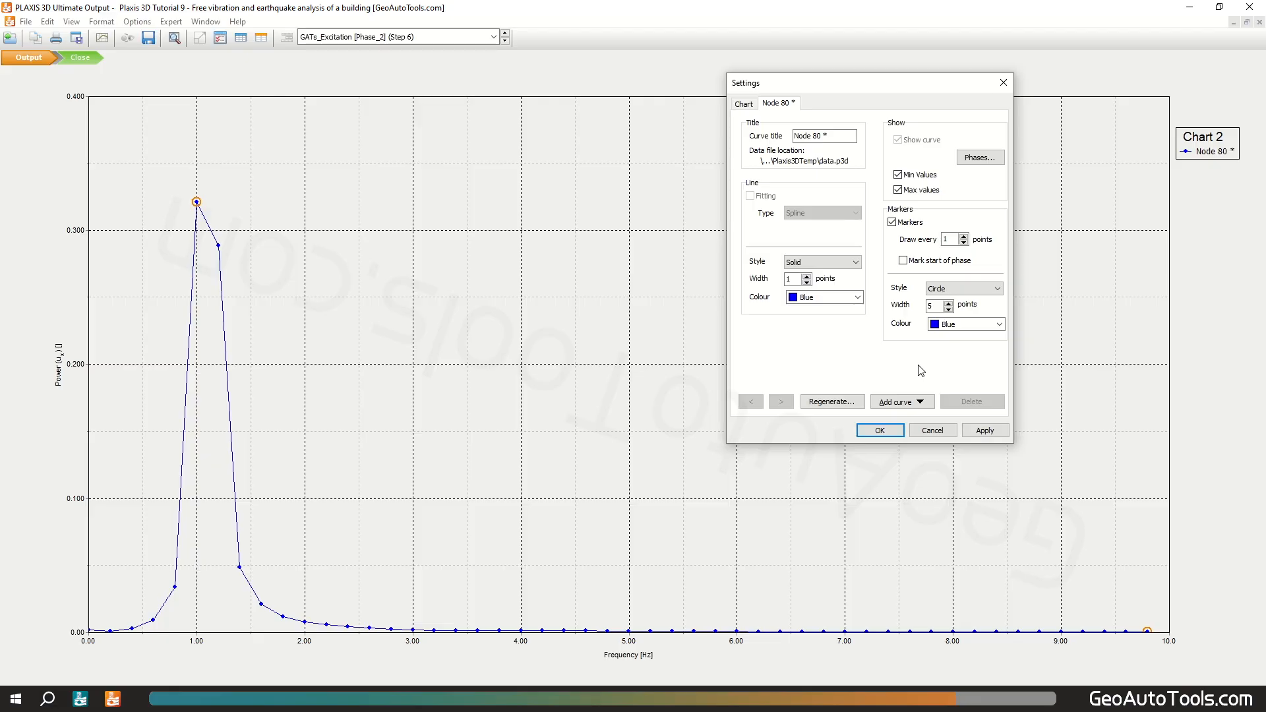
{"action": "left_click", "coordinate": [920, 402]}
{"action": "left_click", "coordinate": [921, 407]}
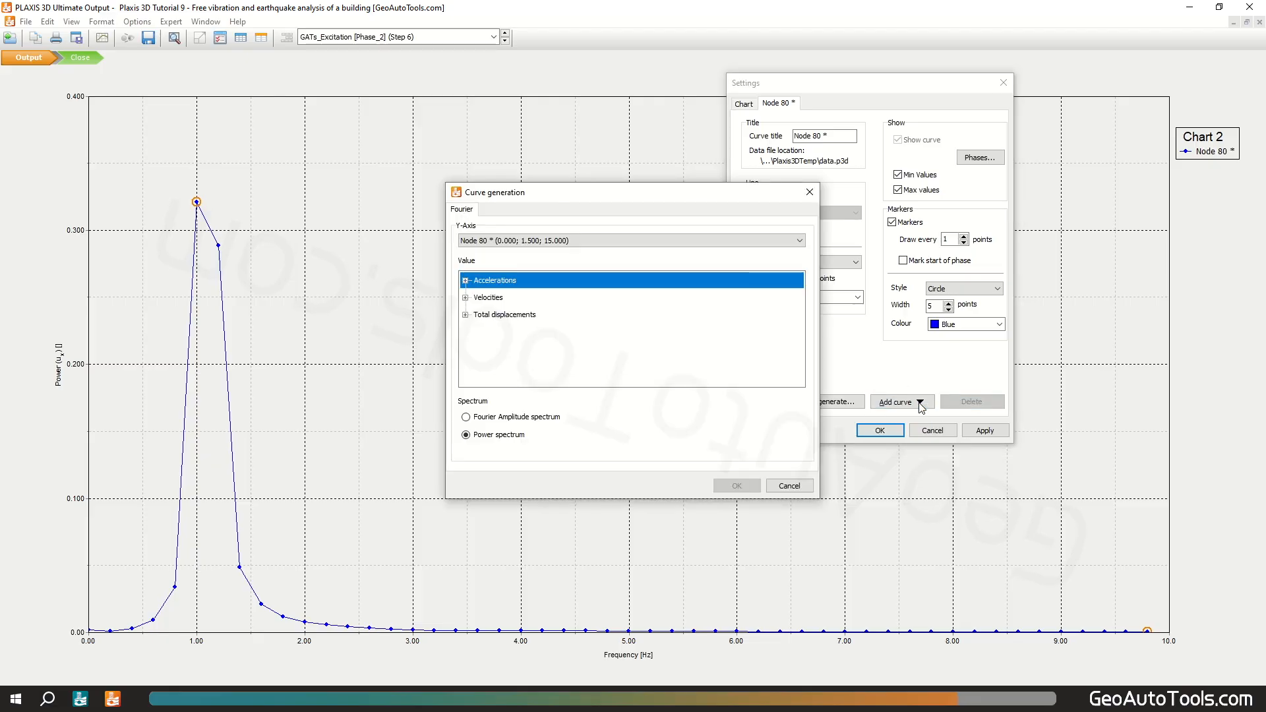
{"action": "left_click", "coordinate": [524, 240]}
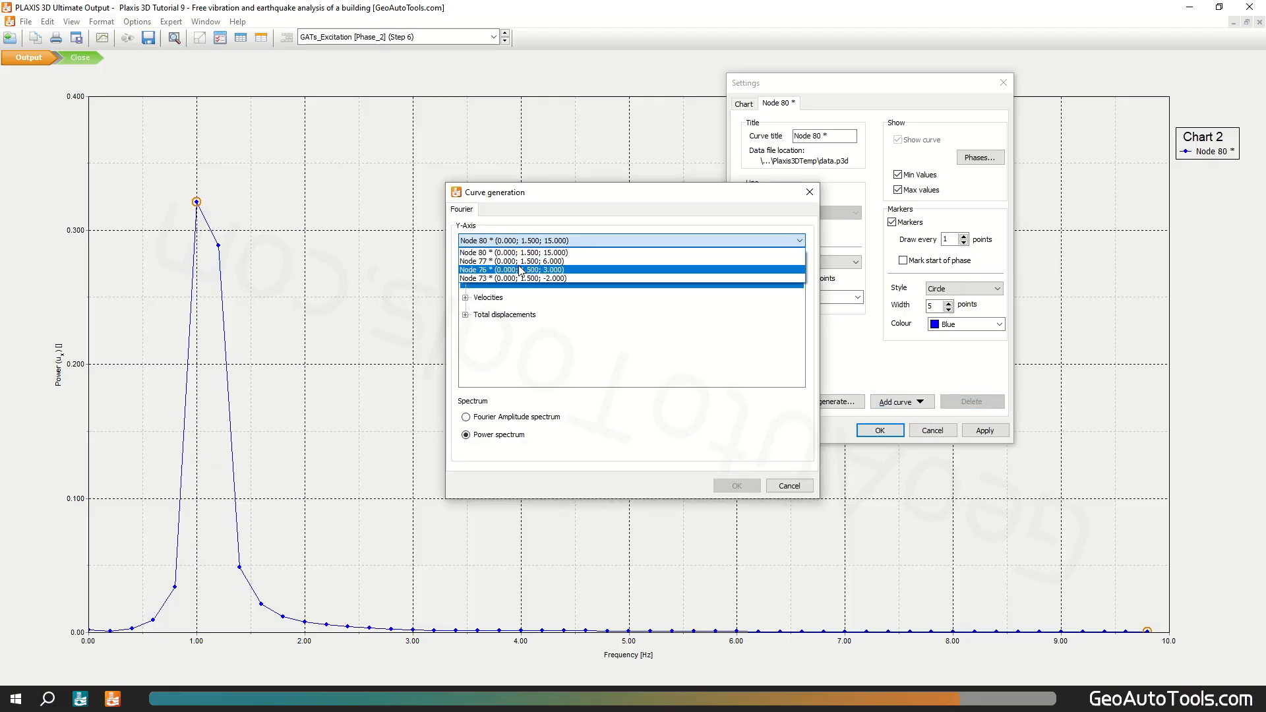
{"action": "left_click", "coordinate": [521, 262]}
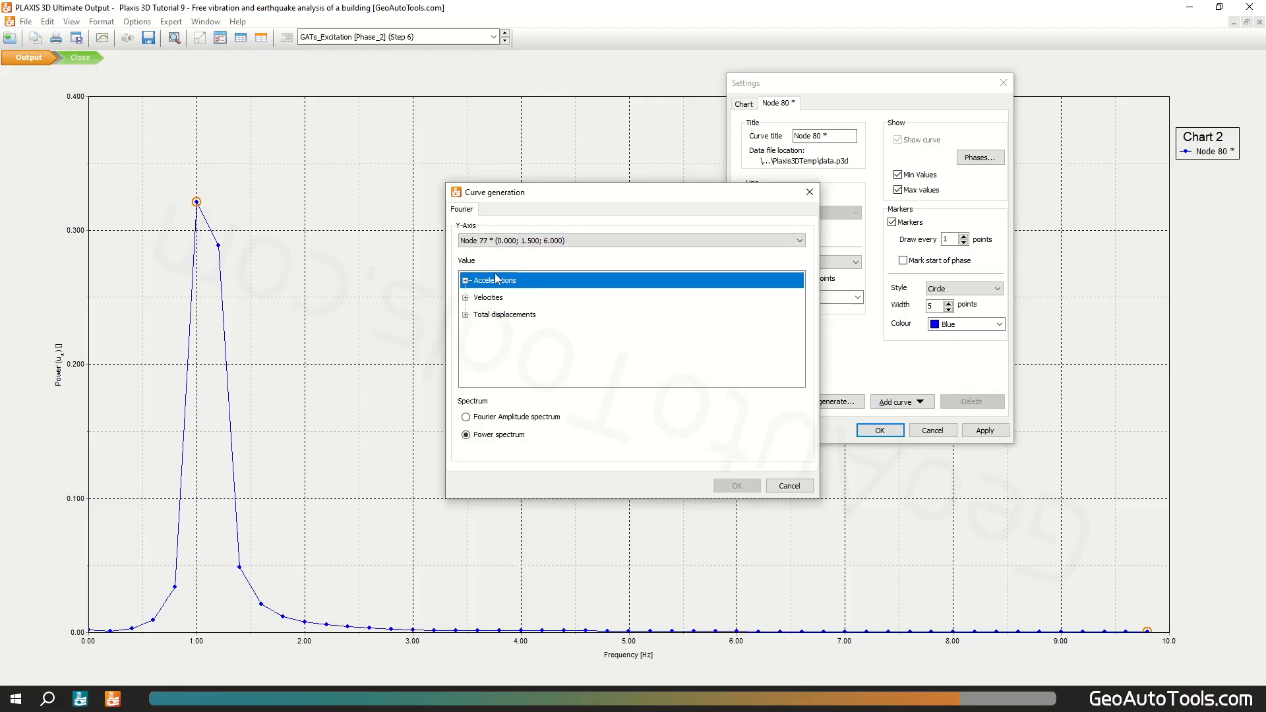
{"action": "left_click", "coordinate": [465, 315]}
{"action": "left_click", "coordinate": [490, 344]}
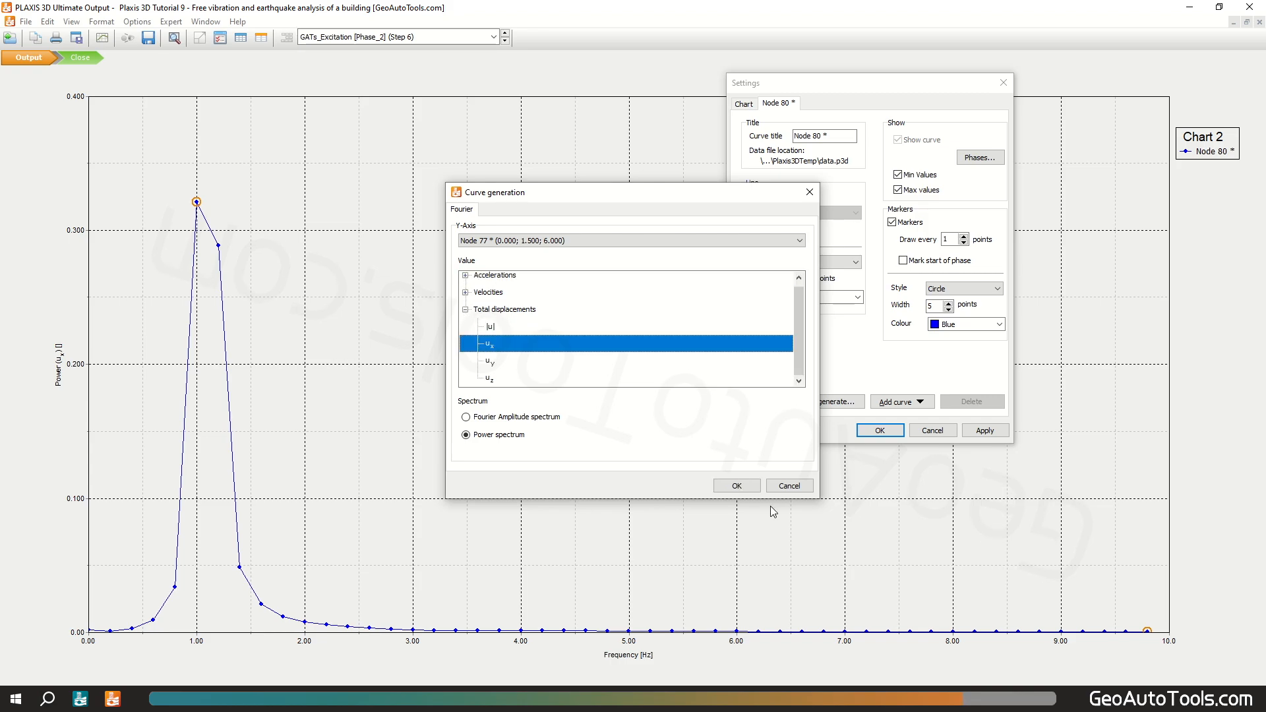
{"action": "left_click", "coordinate": [736, 485]}
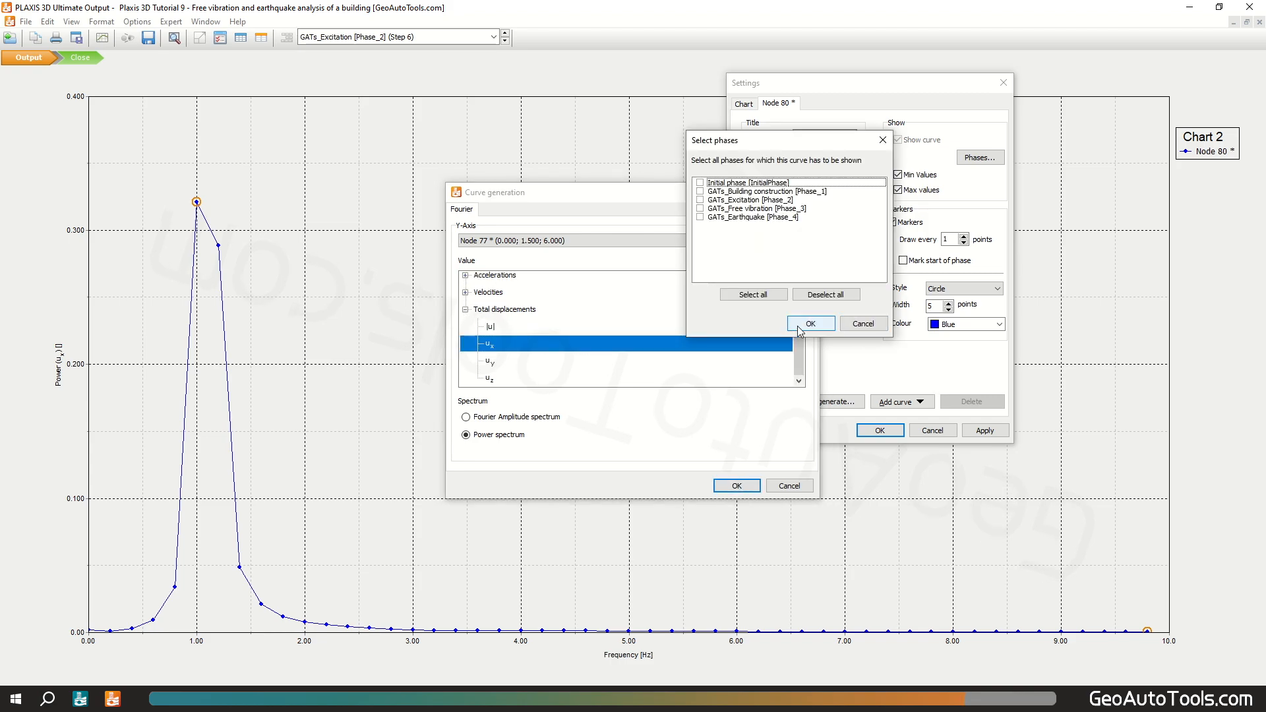
{"action": "left_click", "coordinate": [700, 209]}
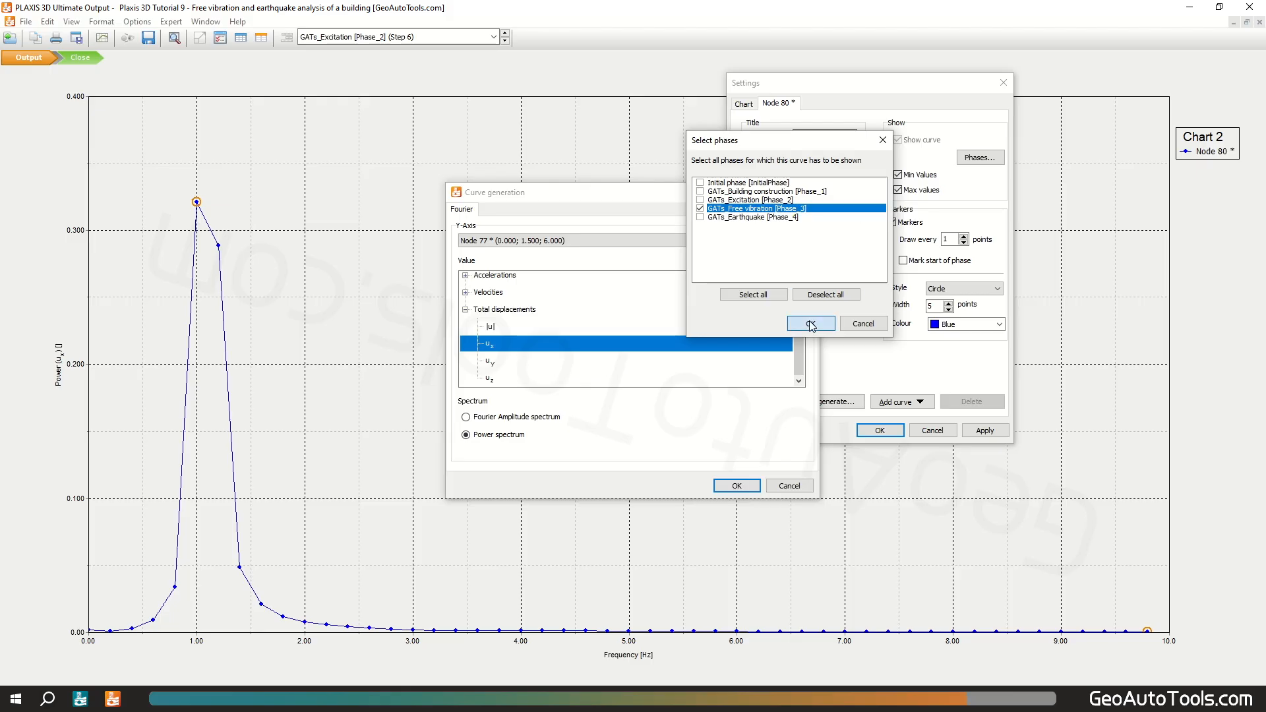
{"action": "left_click", "coordinate": [811, 324]}
Add a power spectrum curve from the current project for Node 76's u_x in the GATs_Free vibration phase
{"action": "left_click", "coordinate": [897, 401]}
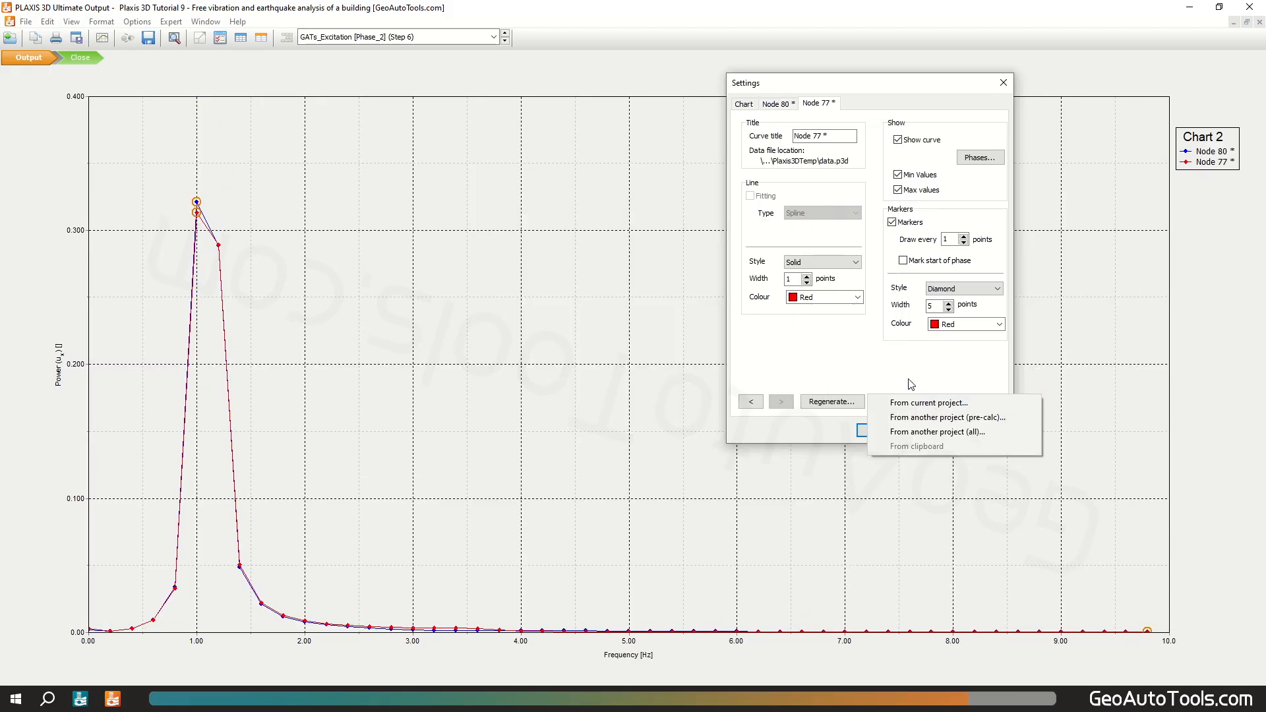
{"action": "left_click", "coordinate": [923, 404]}
{"action": "left_click", "coordinate": [491, 241]}
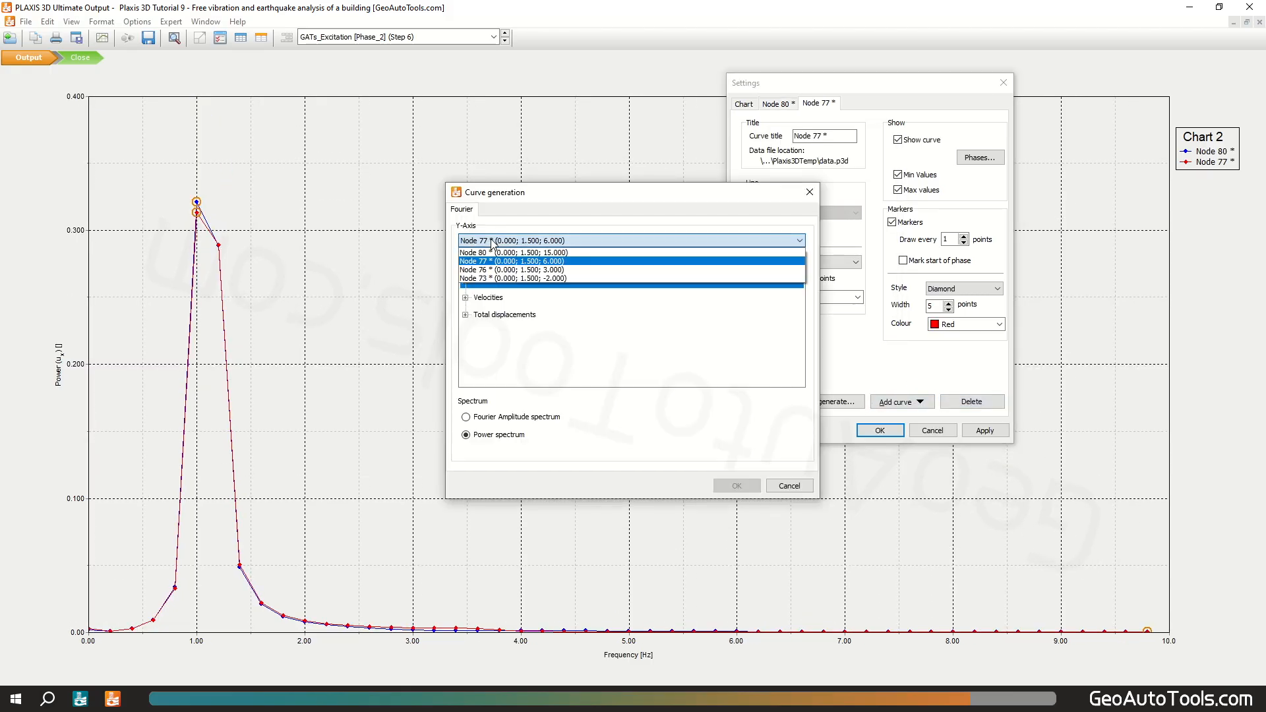
{"action": "left_click", "coordinate": [490, 269]}
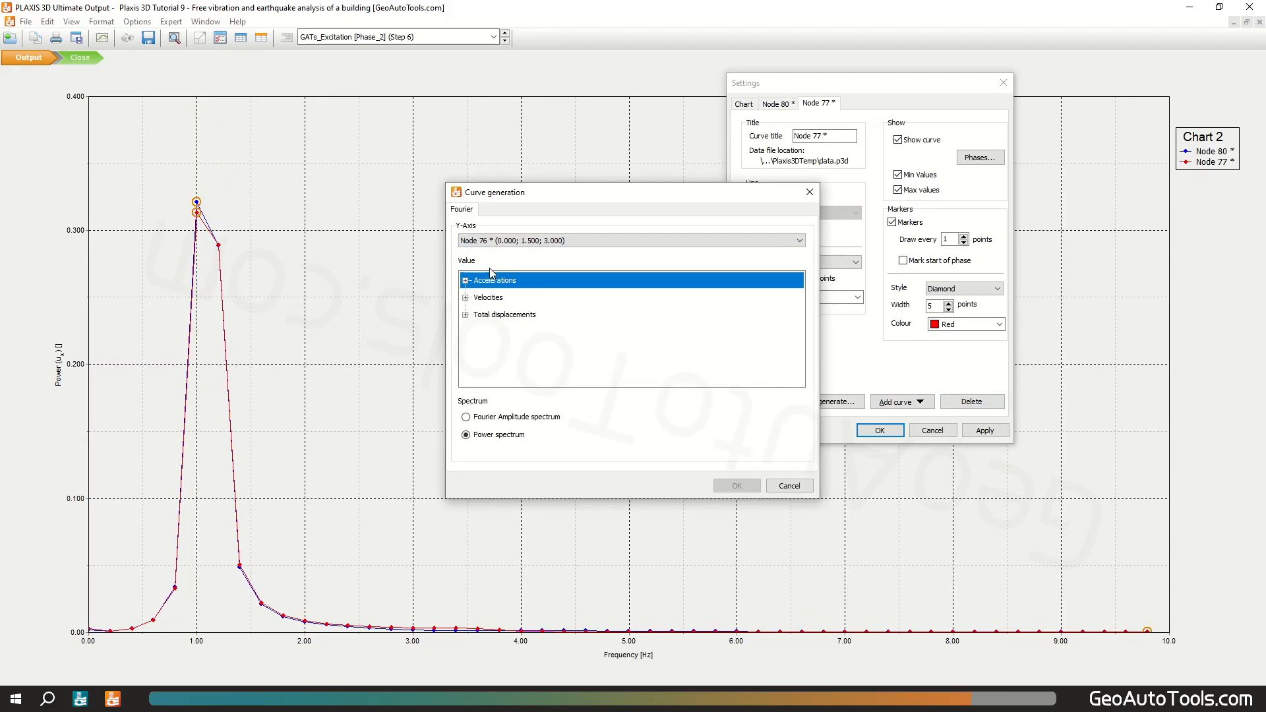
{"action": "left_click", "coordinate": [466, 316]}
{"action": "left_click", "coordinate": [489, 344]}
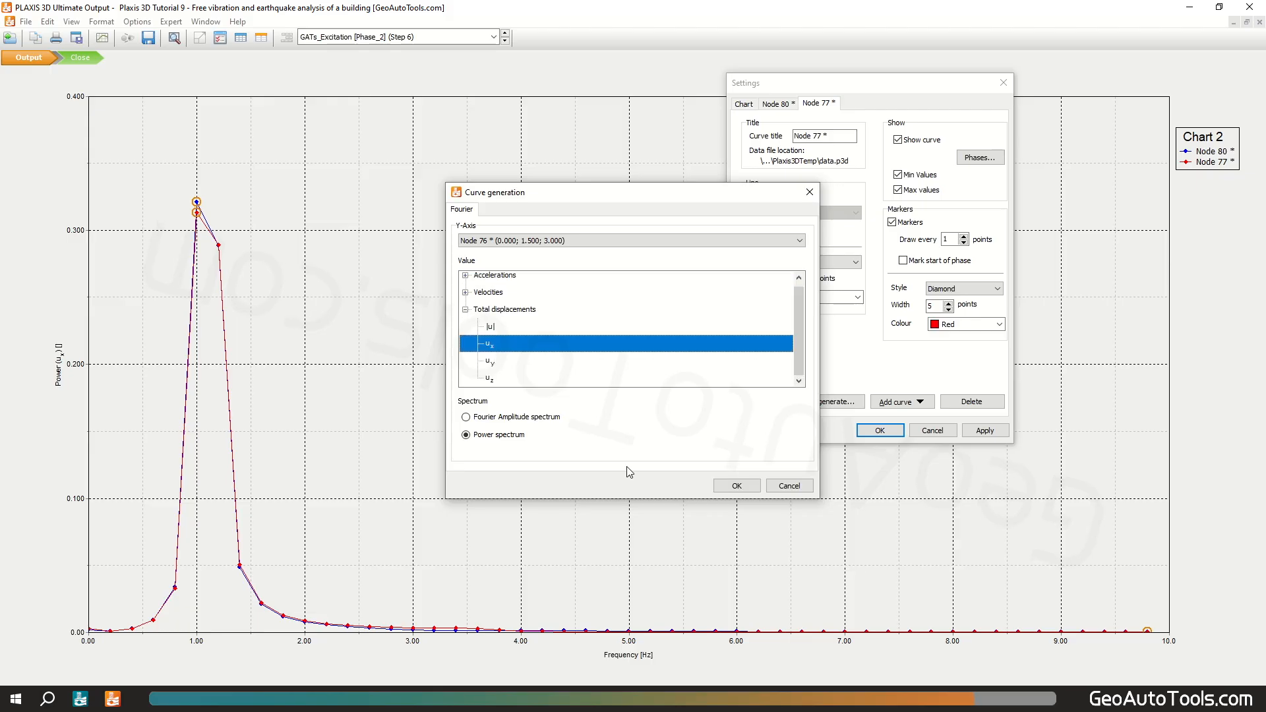
{"action": "left_click", "coordinate": [737, 486]}
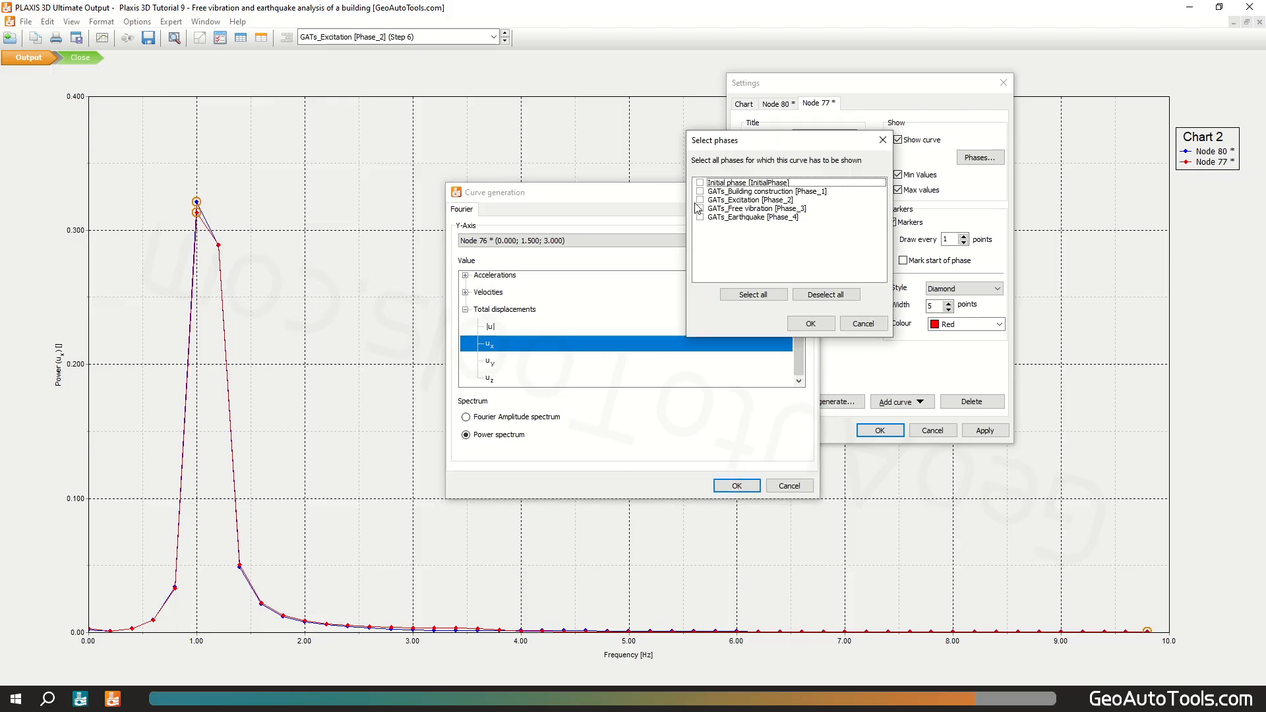
{"action": "left_click", "coordinate": [700, 208]}
{"action": "left_click", "coordinate": [810, 323]}
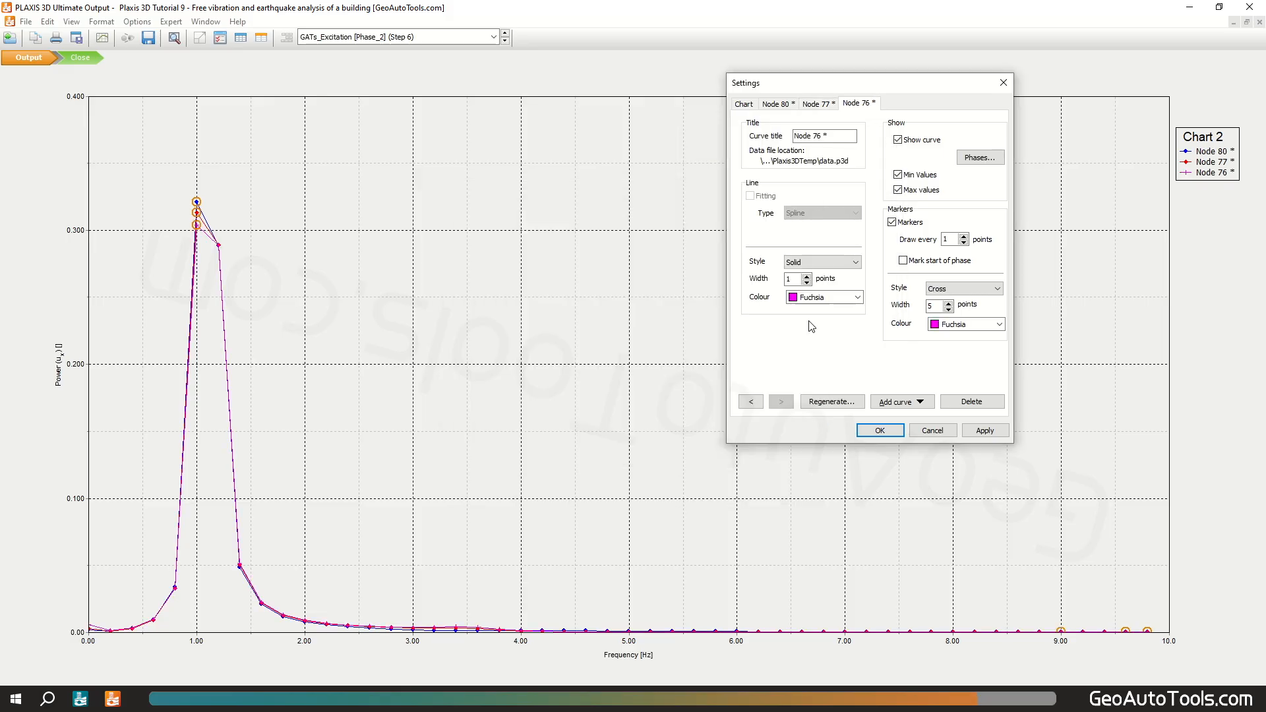
Add a power spectrum curve from the current project for Node 73's u_x in the GATs_Free vibration phase and accept the chart settings
{"action": "left_click", "coordinate": [921, 403]}
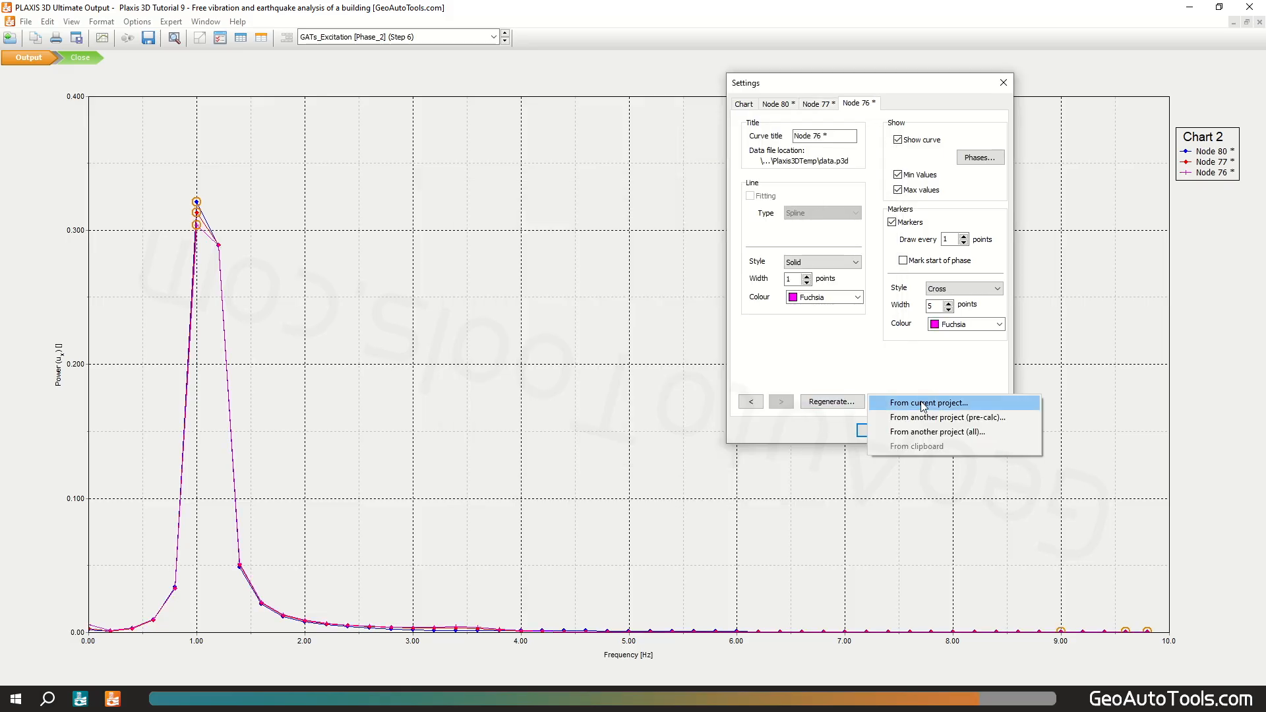
{"action": "left_click", "coordinate": [923, 404]}
{"action": "left_click", "coordinate": [534, 242]}
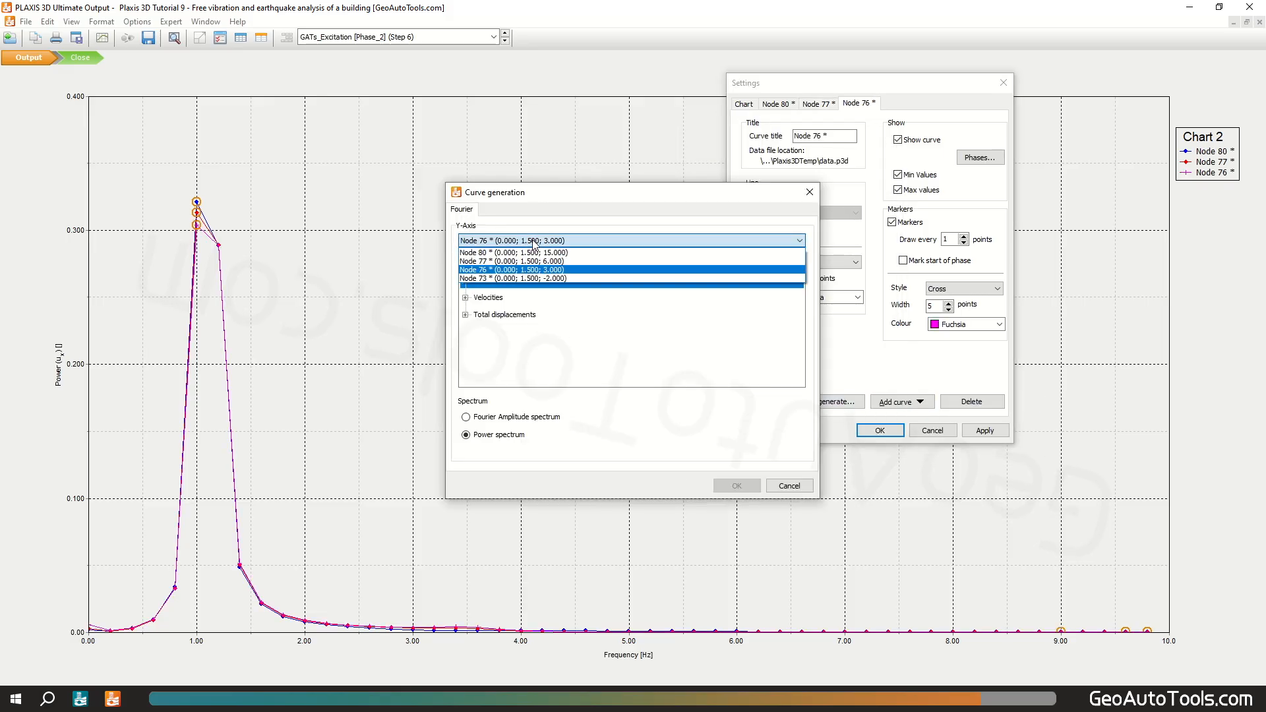
{"action": "left_click", "coordinate": [535, 279]}
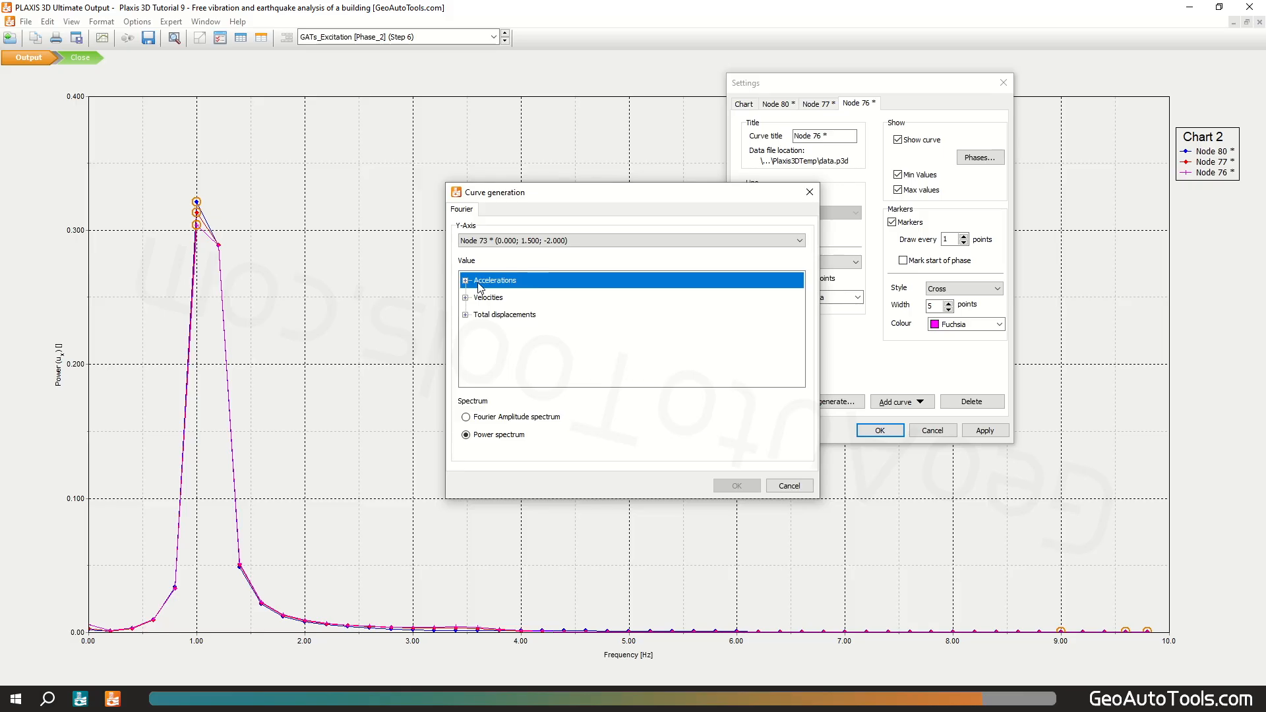
{"action": "left_click", "coordinate": [466, 316]}
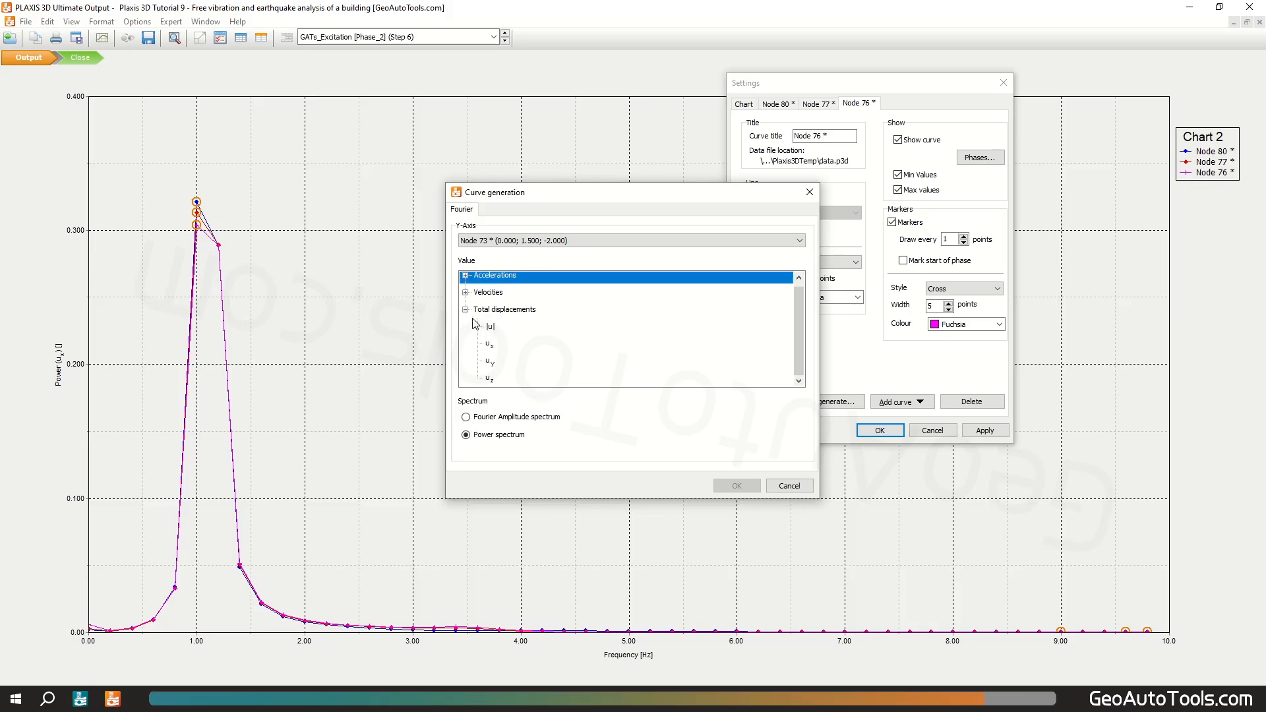
{"action": "left_click", "coordinate": [489, 344]}
{"action": "left_click", "coordinate": [736, 486]}
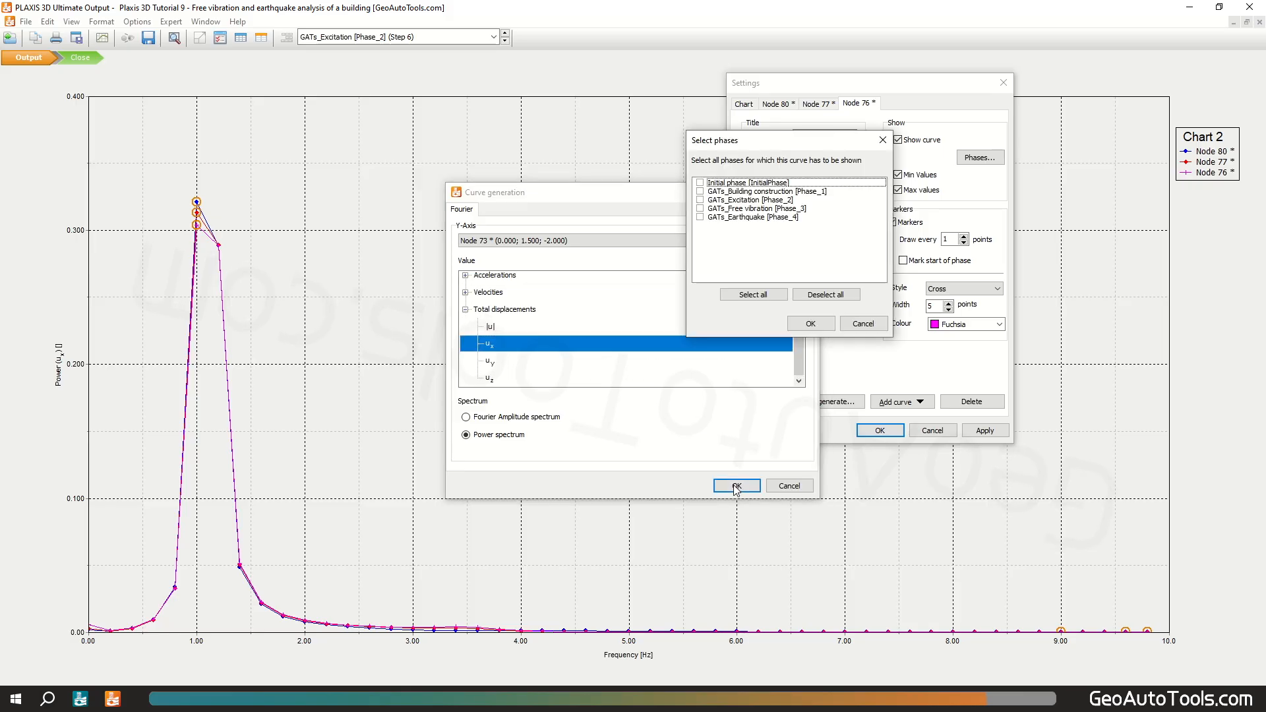
{"action": "left_click", "coordinate": [700, 208]}
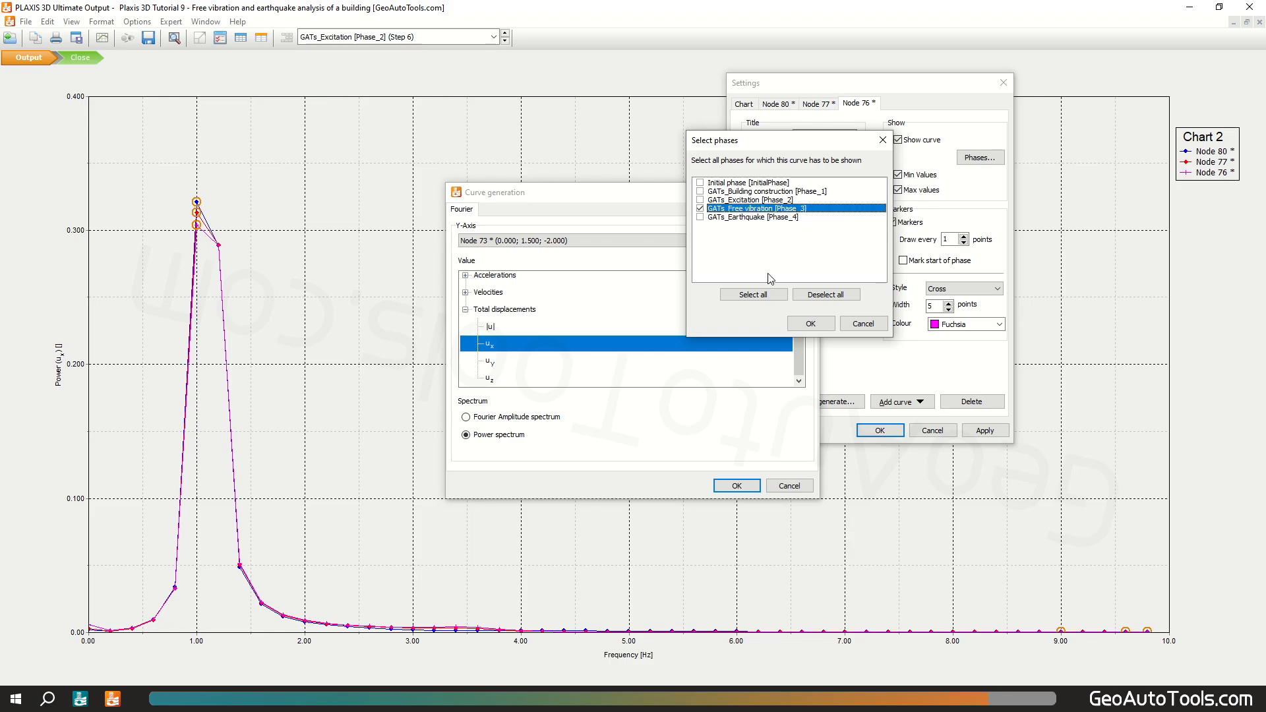
{"action": "left_click", "coordinate": [810, 324]}
{"action": "left_click", "coordinate": [880, 430]}
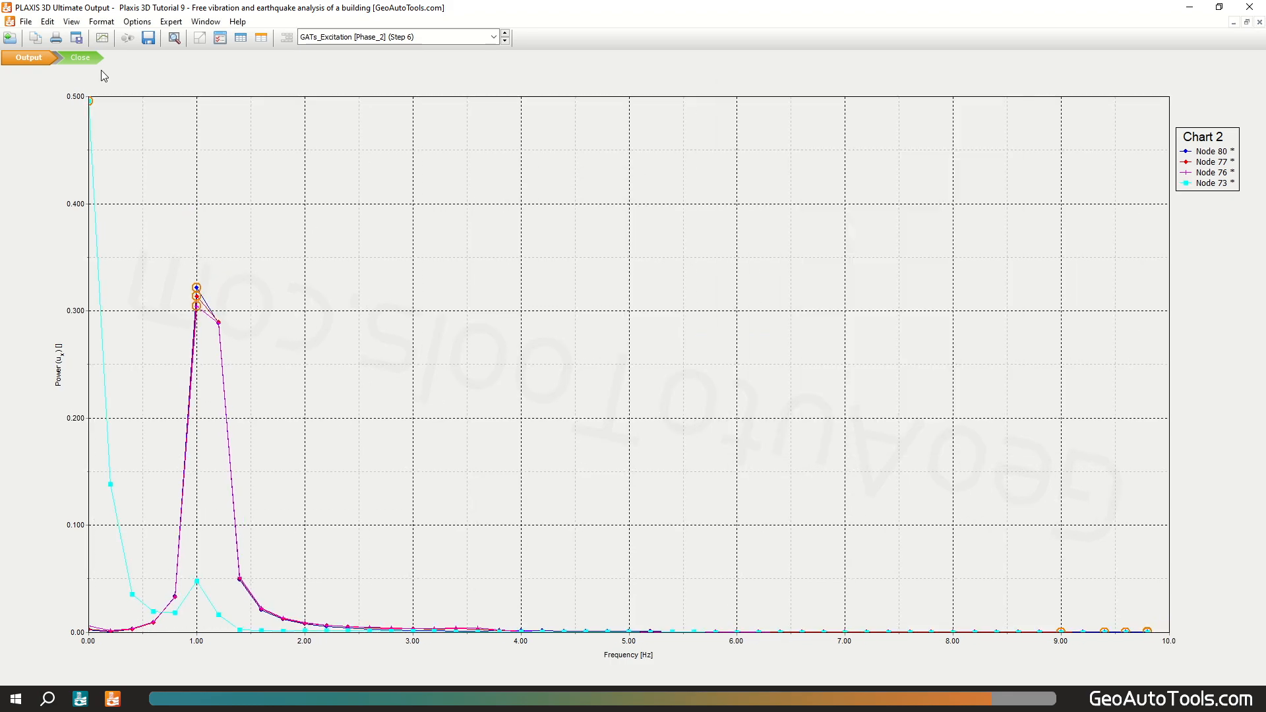
Create a new chart plotting Node 80's total displacement u_x against dynamic time
{"action": "left_click", "coordinate": [102, 37]}
{"action": "left_click", "coordinate": [665, 454]}
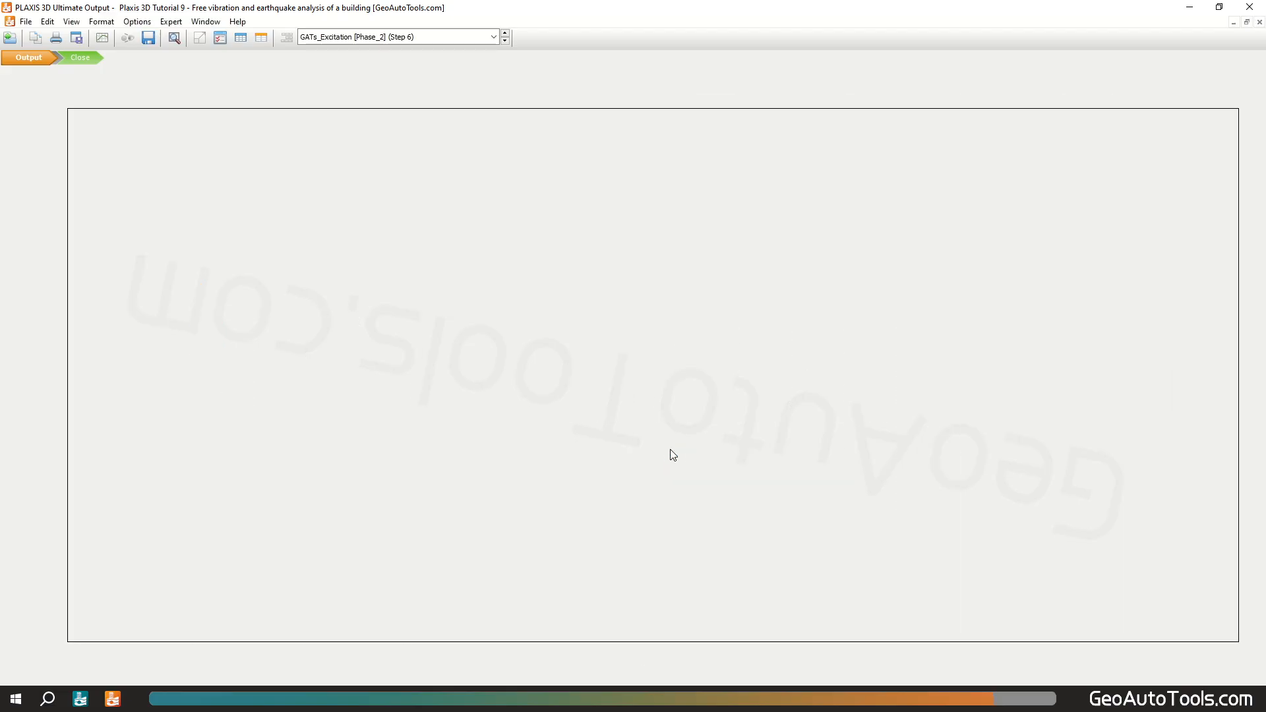
{"action": "left_click", "coordinate": [465, 285]}
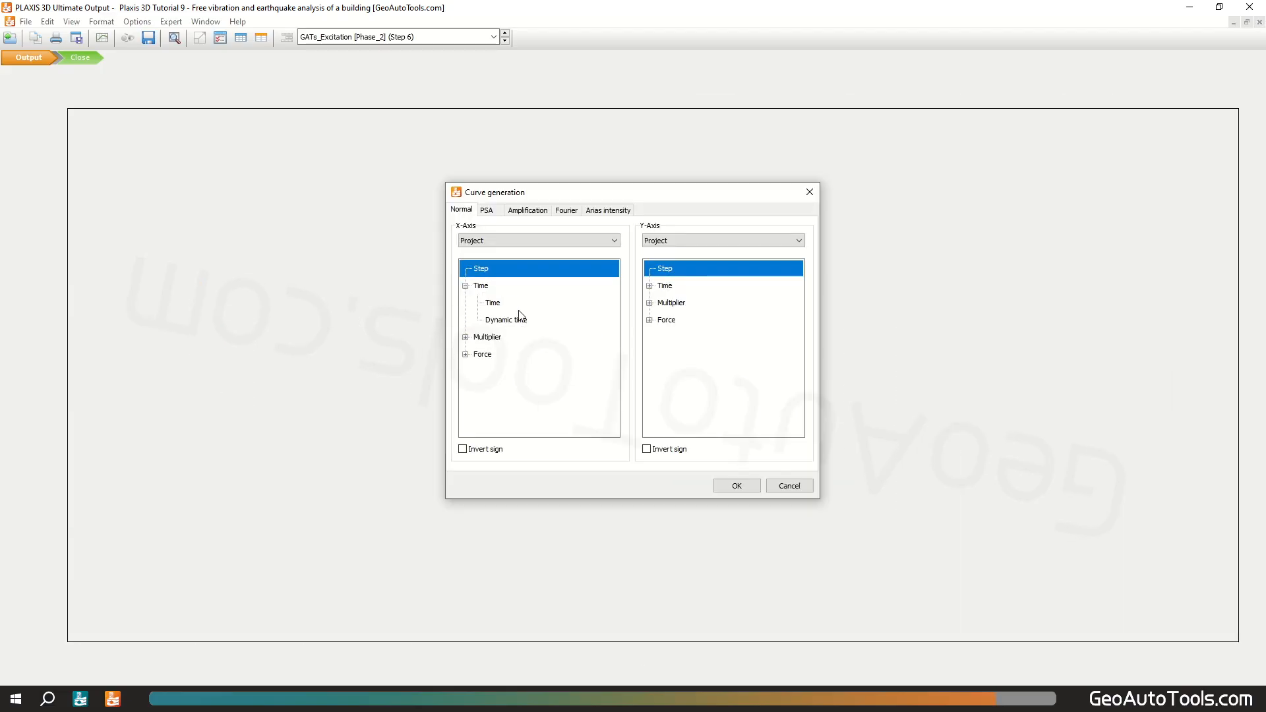
{"action": "left_click", "coordinate": [520, 320]}
{"action": "left_click", "coordinate": [688, 245]}
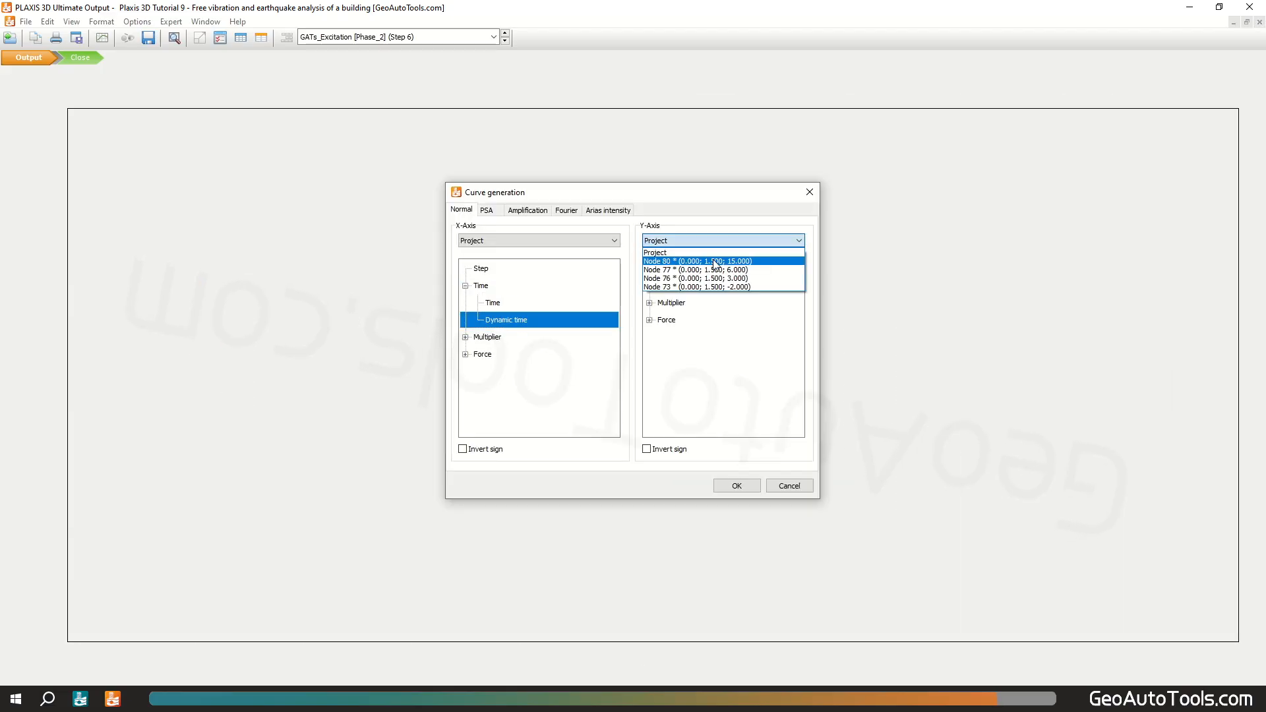
{"action": "left_click", "coordinate": [705, 260]}
{"action": "left_click", "coordinate": [650, 269]}
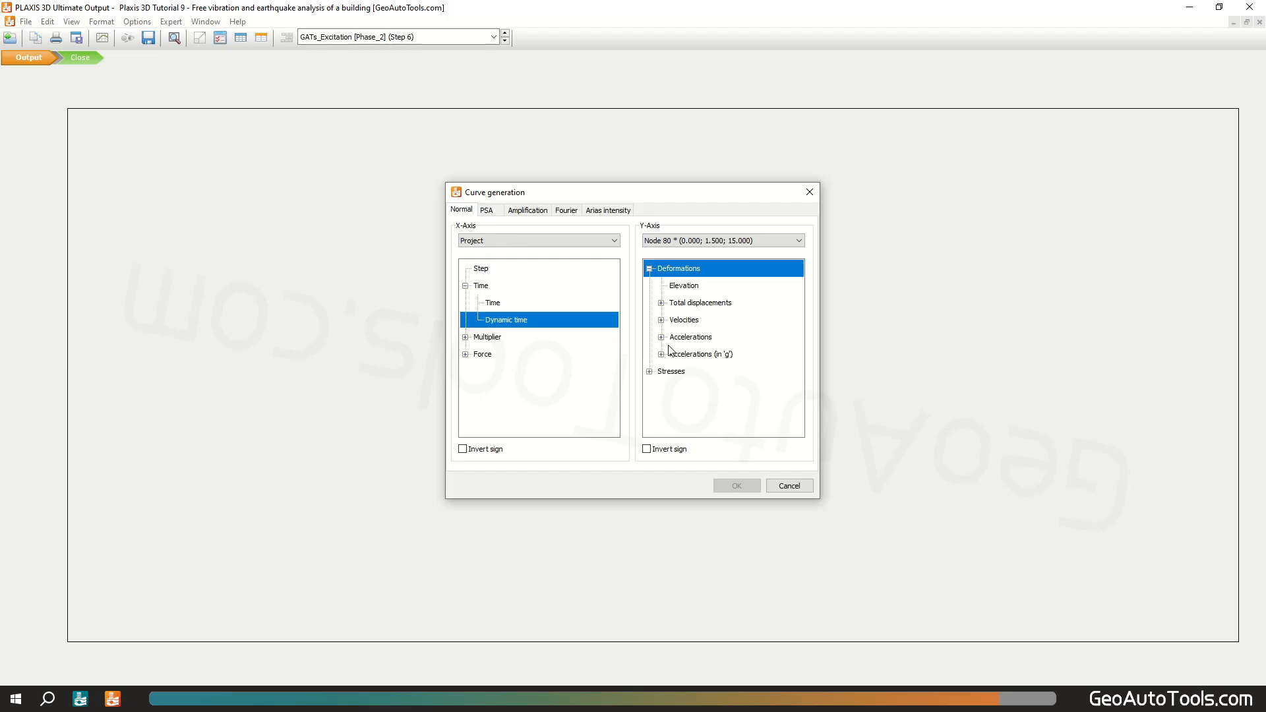
{"action": "left_click", "coordinate": [661, 303]}
{"action": "left_click", "coordinate": [686, 338]}
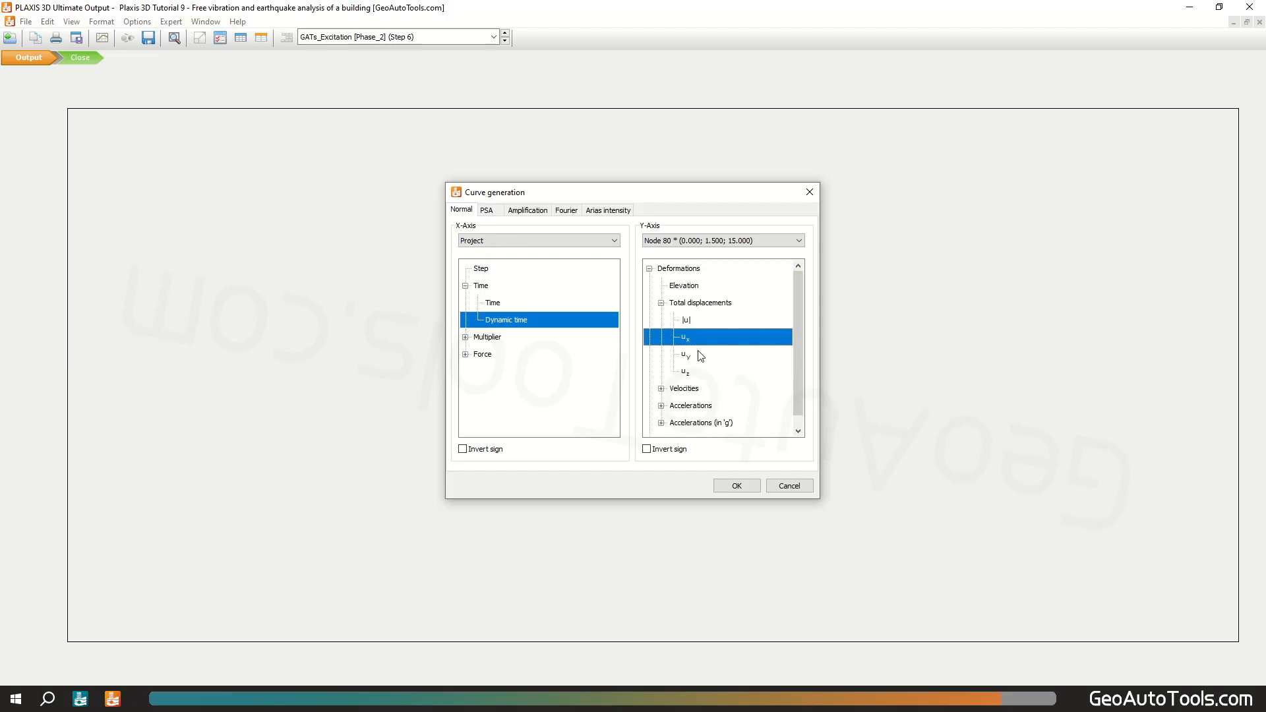
{"action": "left_click", "coordinate": [737, 486]}
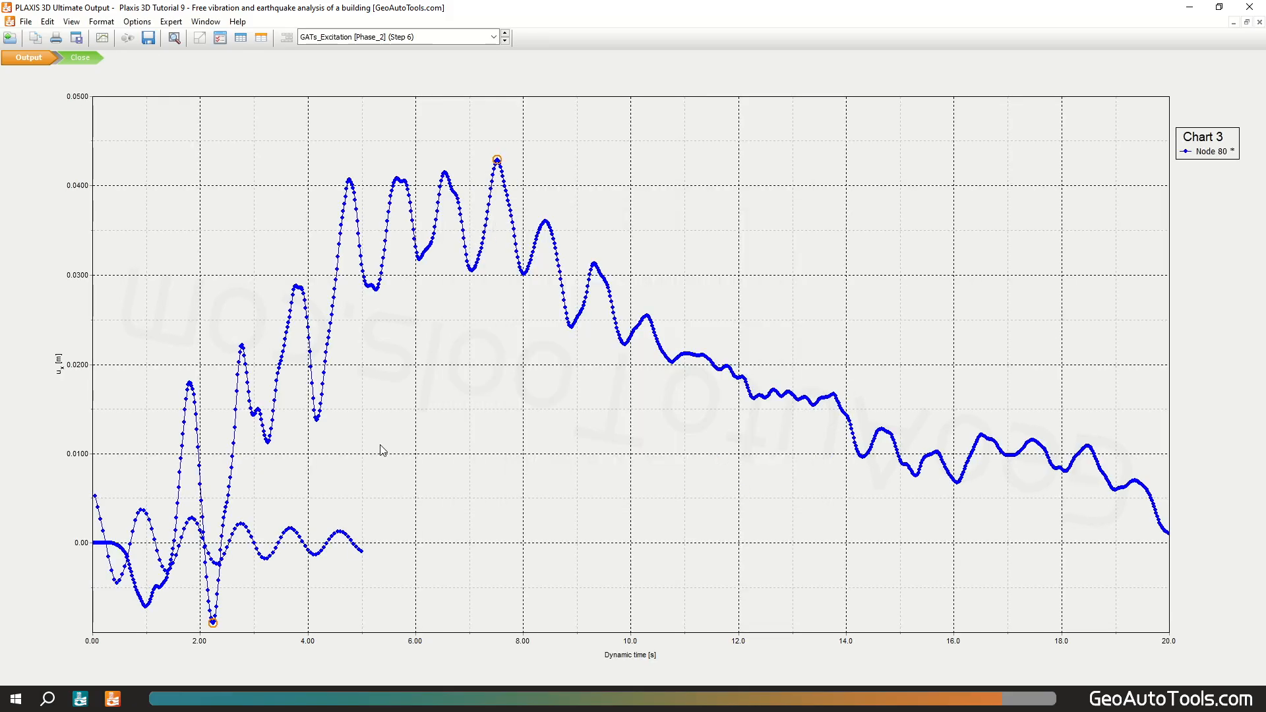
Limit the Node 80 displacement curve to the GATs_Earthquake phase, excluding GATs_Free vibration, and accept the chart settings
{"action": "left_click", "coordinate": [220, 38]}
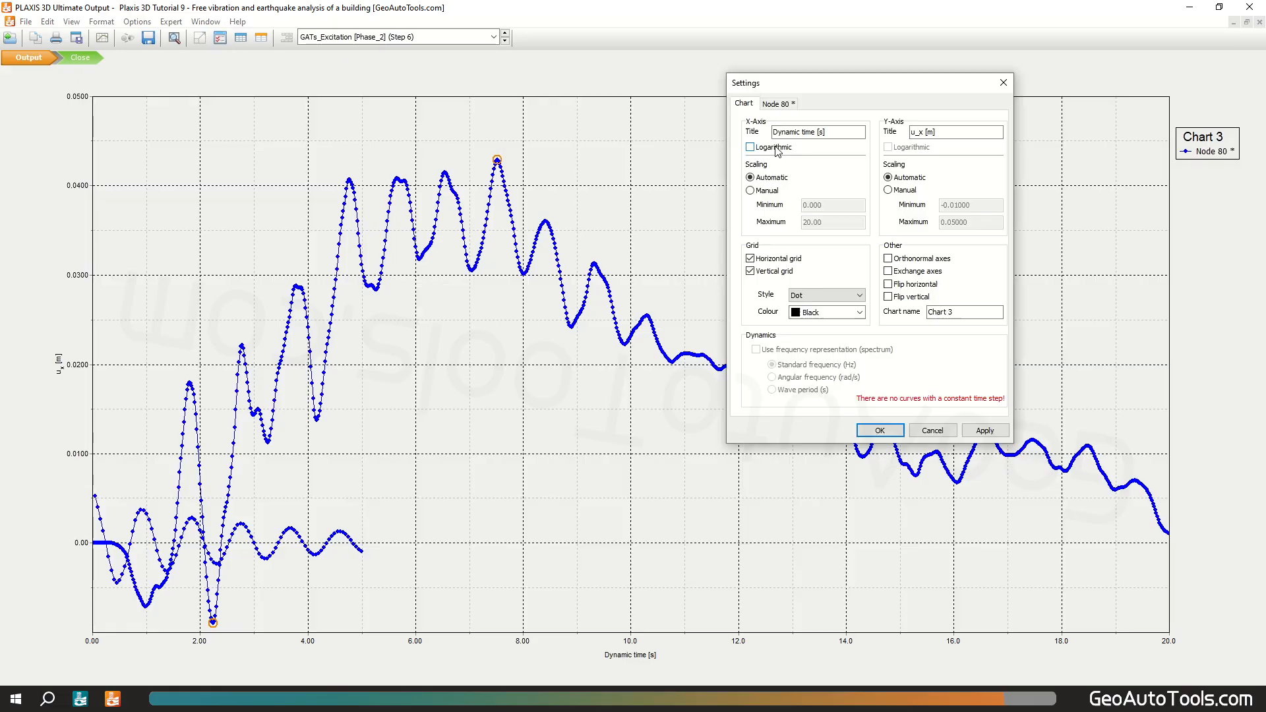
{"action": "left_click", "coordinate": [780, 106]}
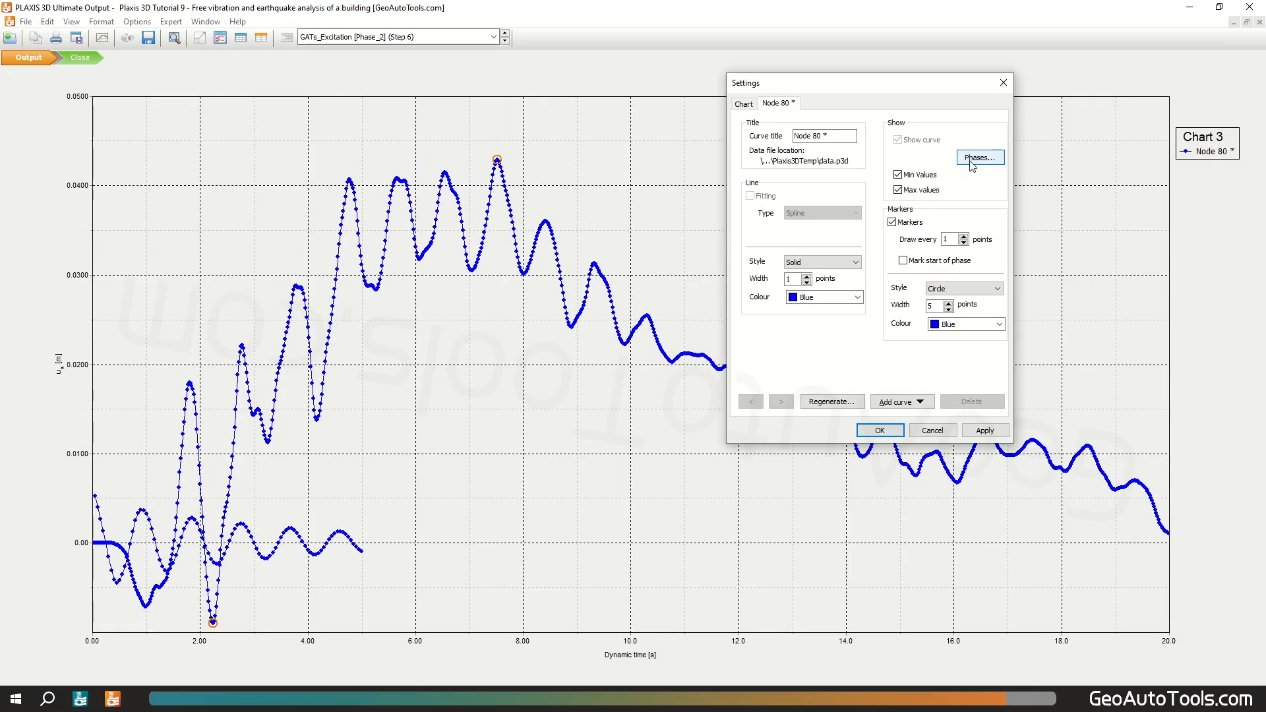
{"action": "left_click", "coordinate": [973, 161]}
{"action": "left_click", "coordinate": [701, 218]}
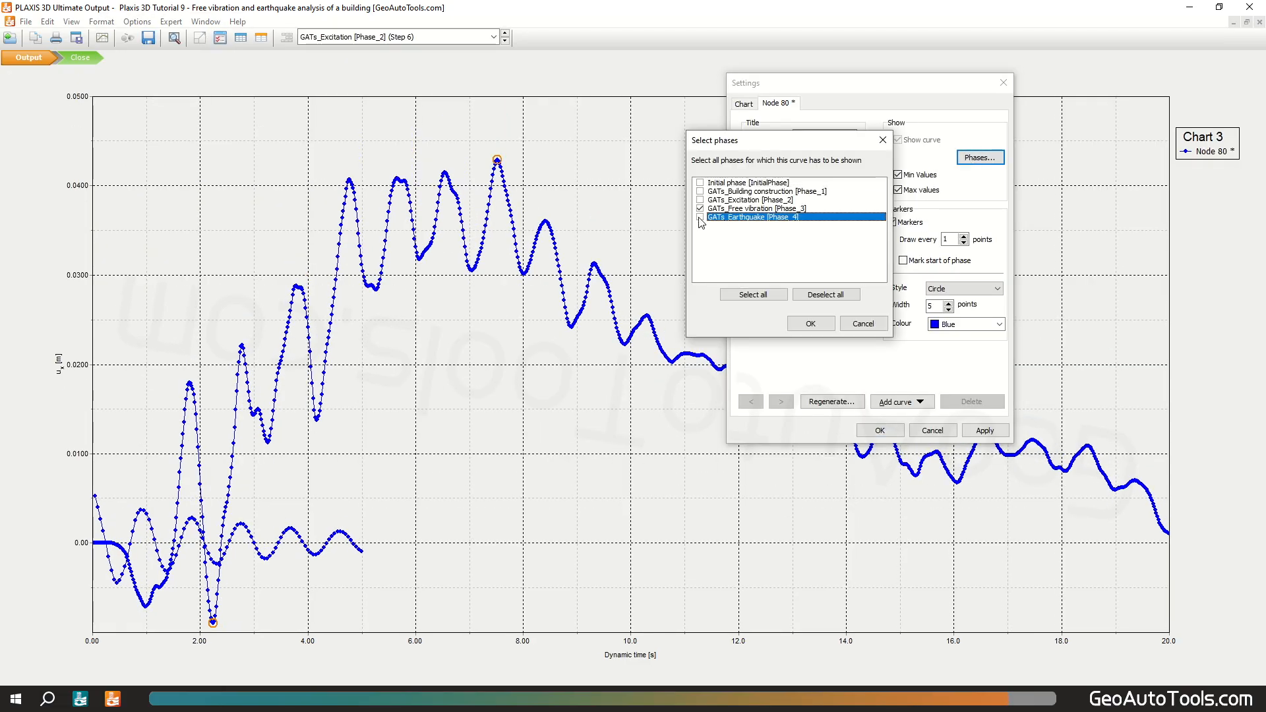
{"action": "left_click", "coordinate": [701, 209]}
{"action": "left_click", "coordinate": [700, 218]}
{"action": "left_click", "coordinate": [810, 323]}
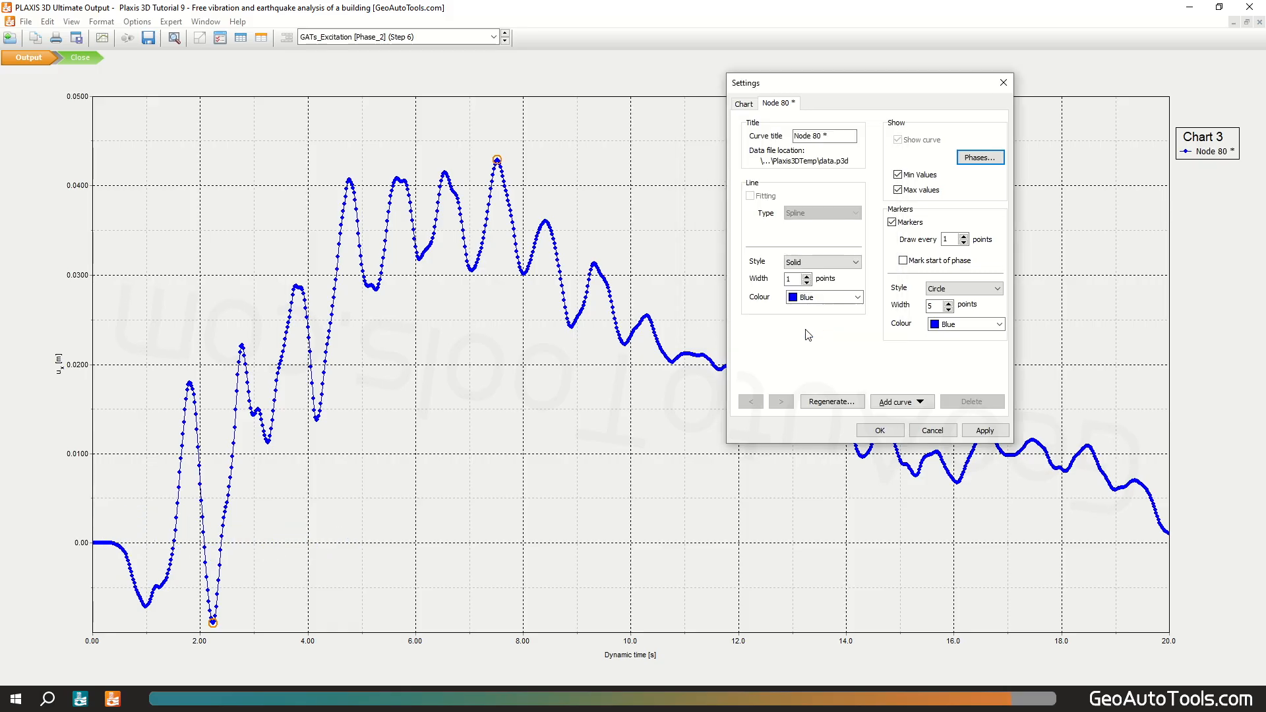
{"action": "left_click", "coordinate": [889, 430]}
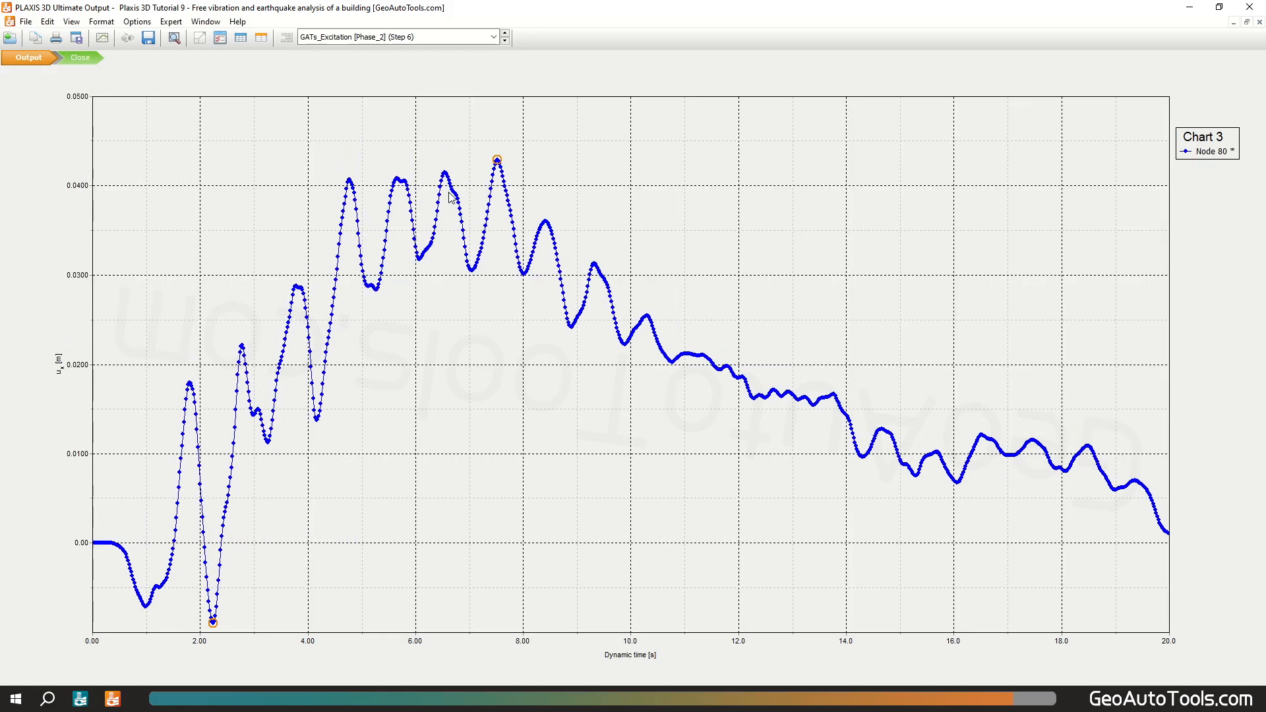
Create a new Fourier chart with the power spectrum of Node 80's acceleration a_x for the GATs_Free vibration phase
{"action": "left_click", "coordinate": [102, 39]}
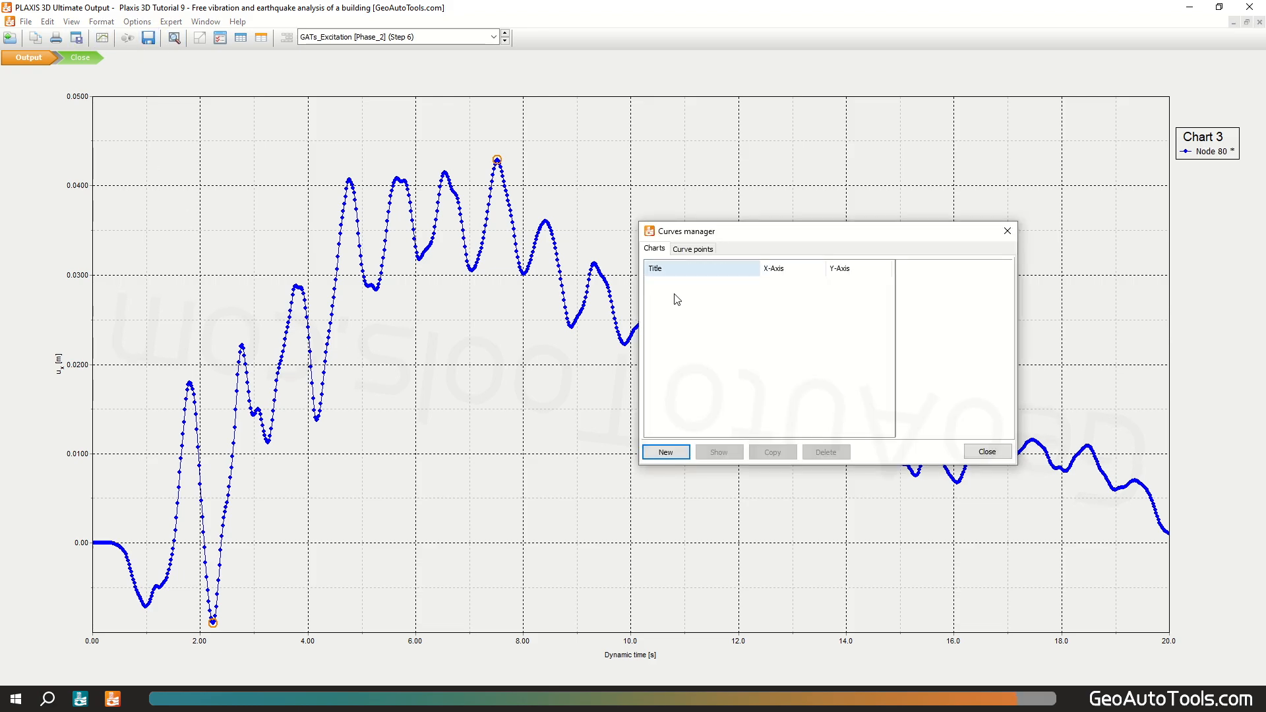
{"action": "left_click", "coordinate": [679, 454]}
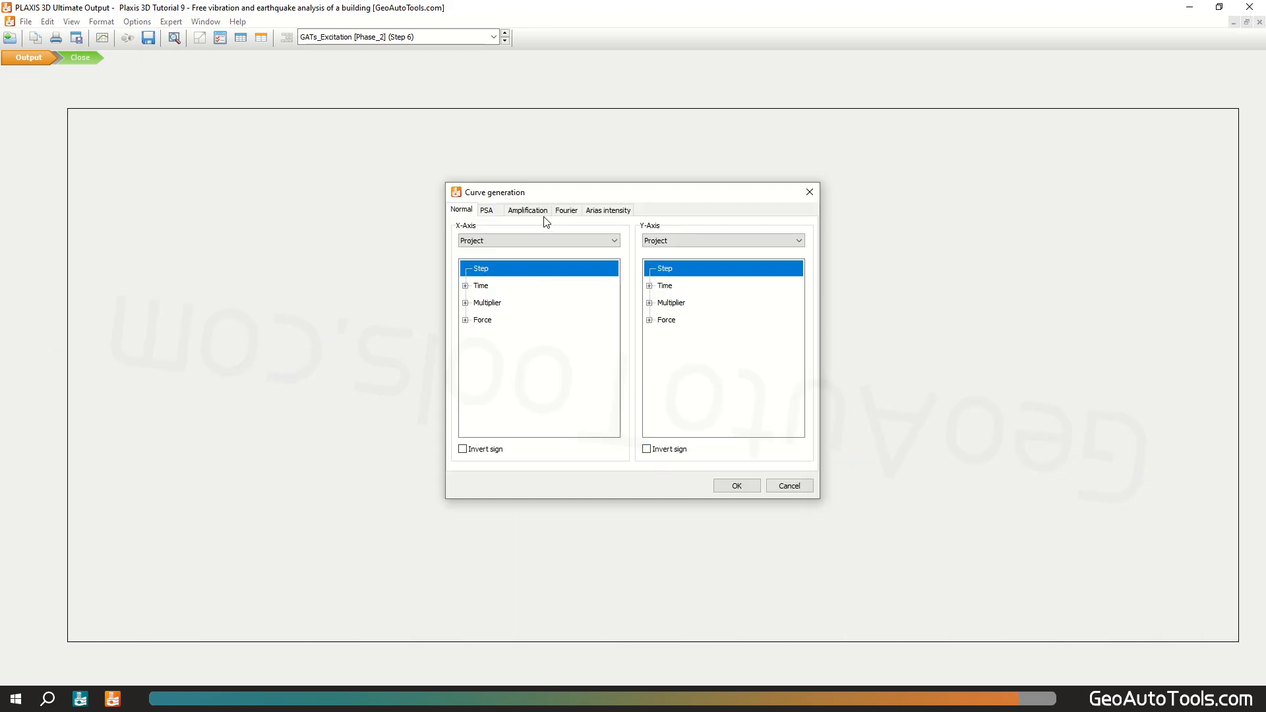
{"action": "left_click", "coordinate": [567, 211]}
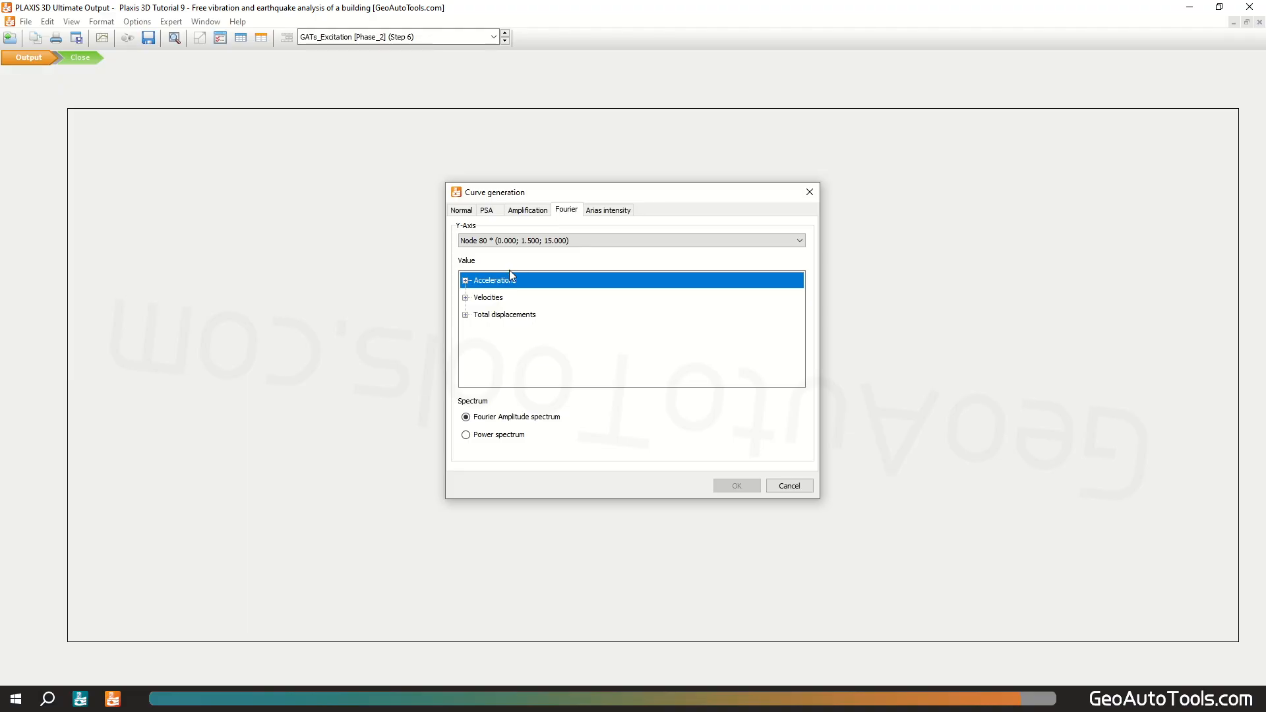
{"action": "left_click", "coordinate": [465, 281]}
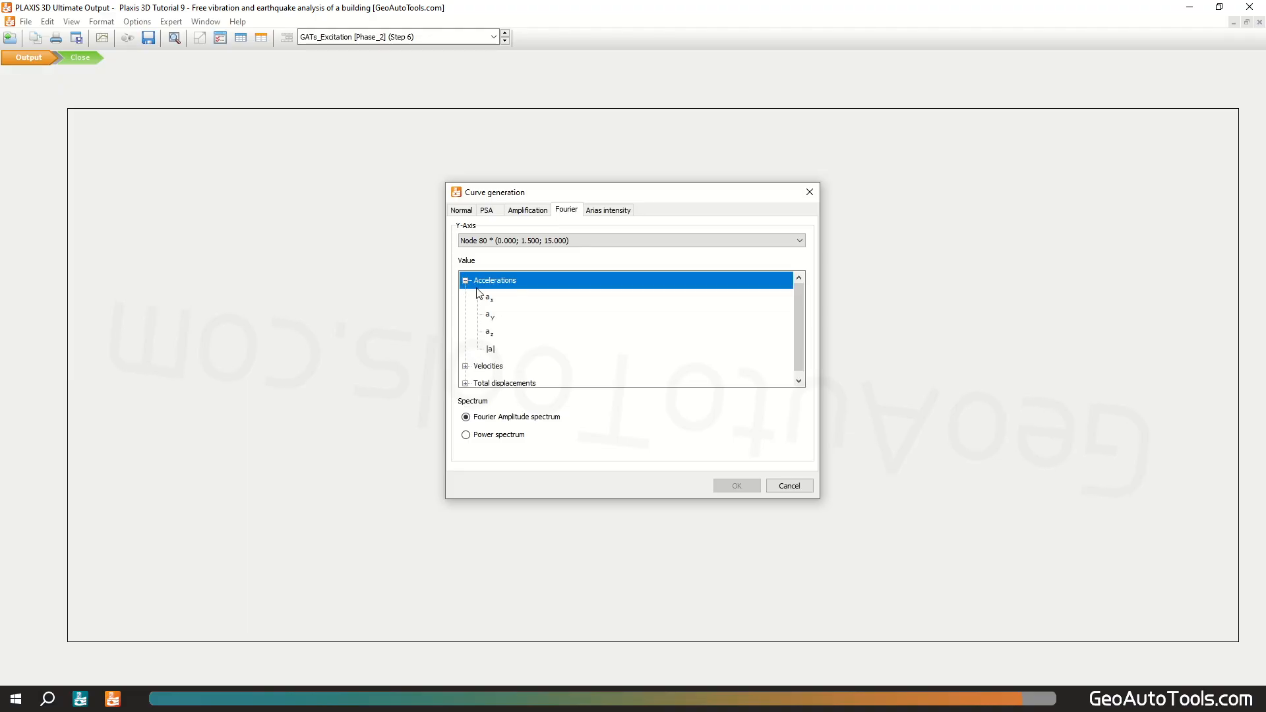
{"action": "left_click", "coordinate": [491, 304]}
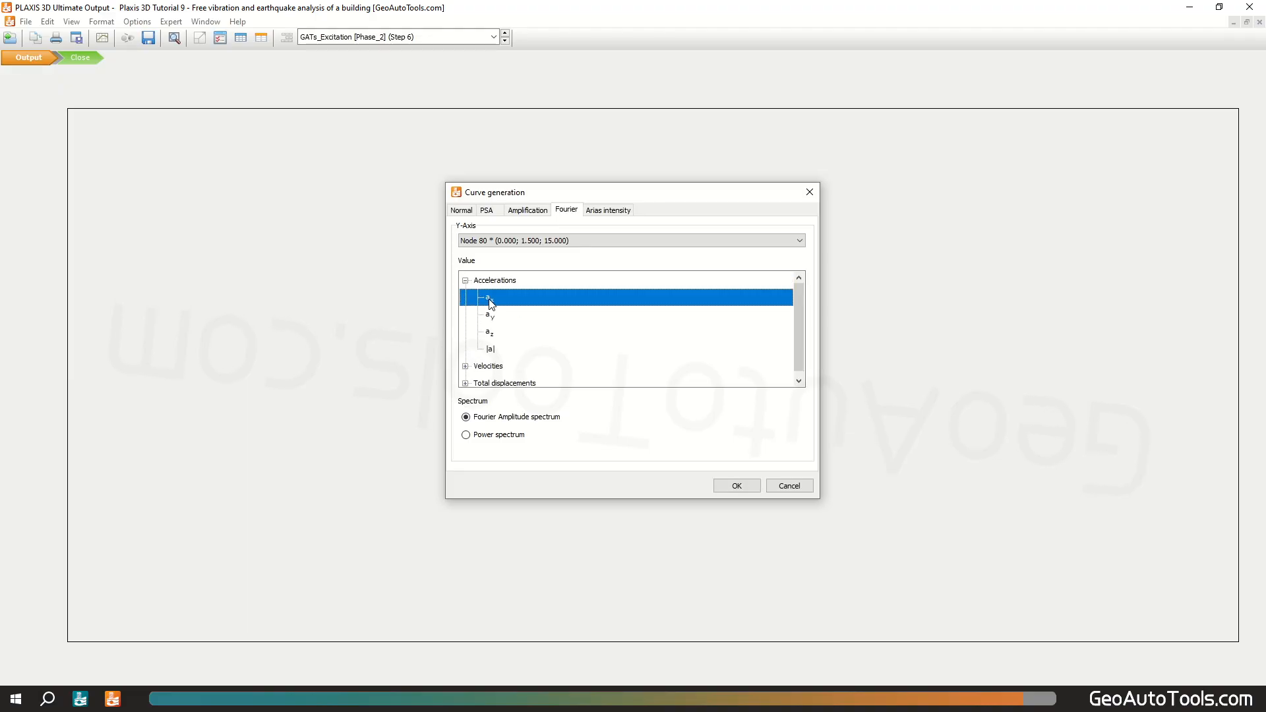
{"action": "left_click", "coordinate": [468, 436]}
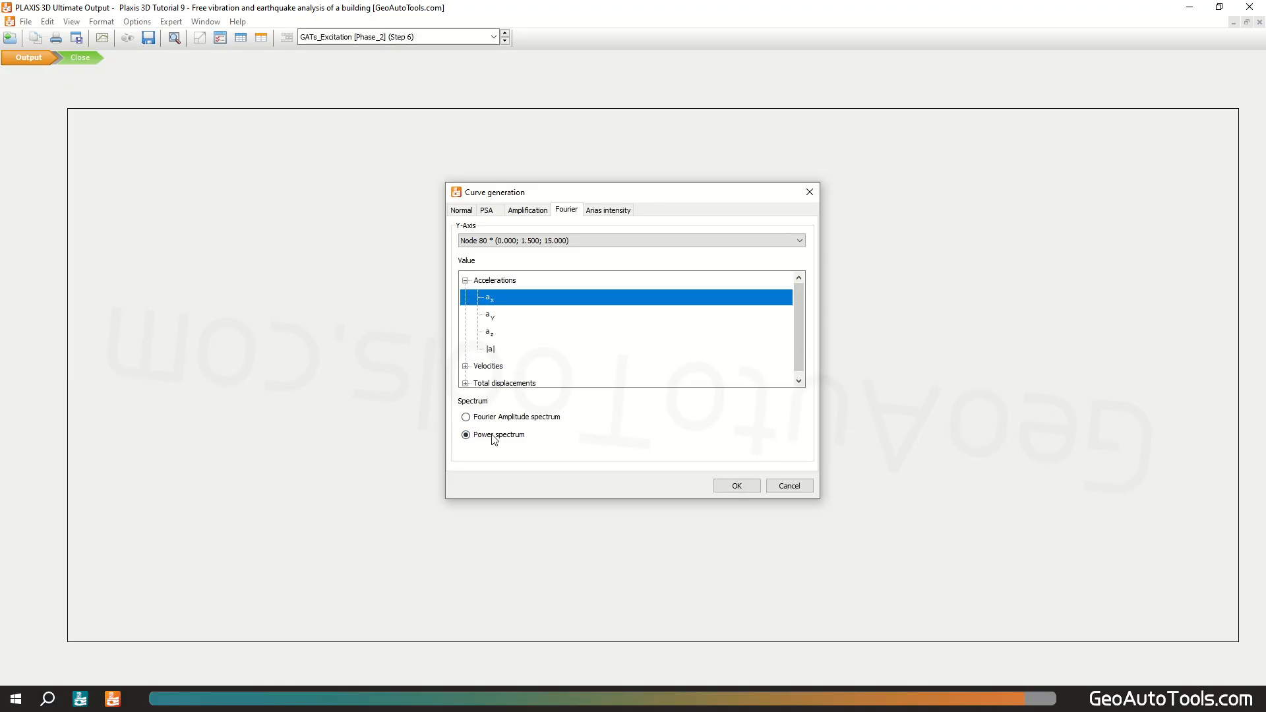
{"action": "left_click", "coordinate": [737, 486]}
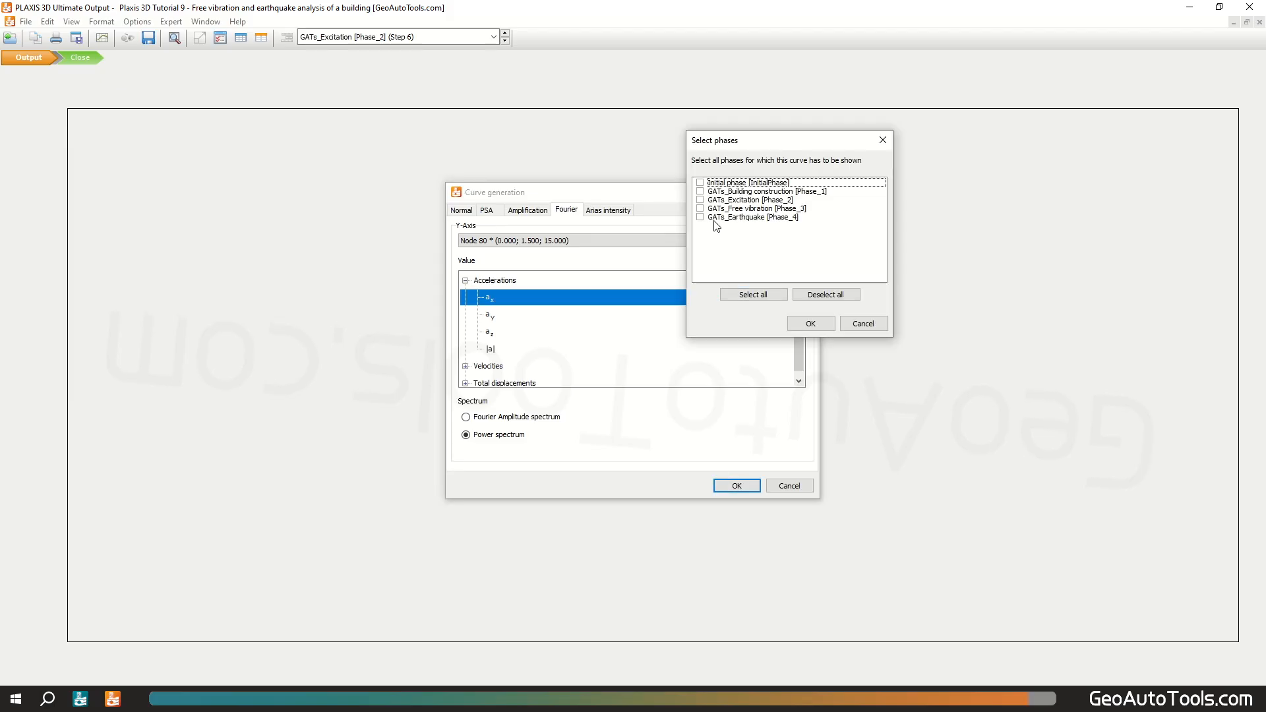
{"action": "left_click", "coordinate": [701, 209]}
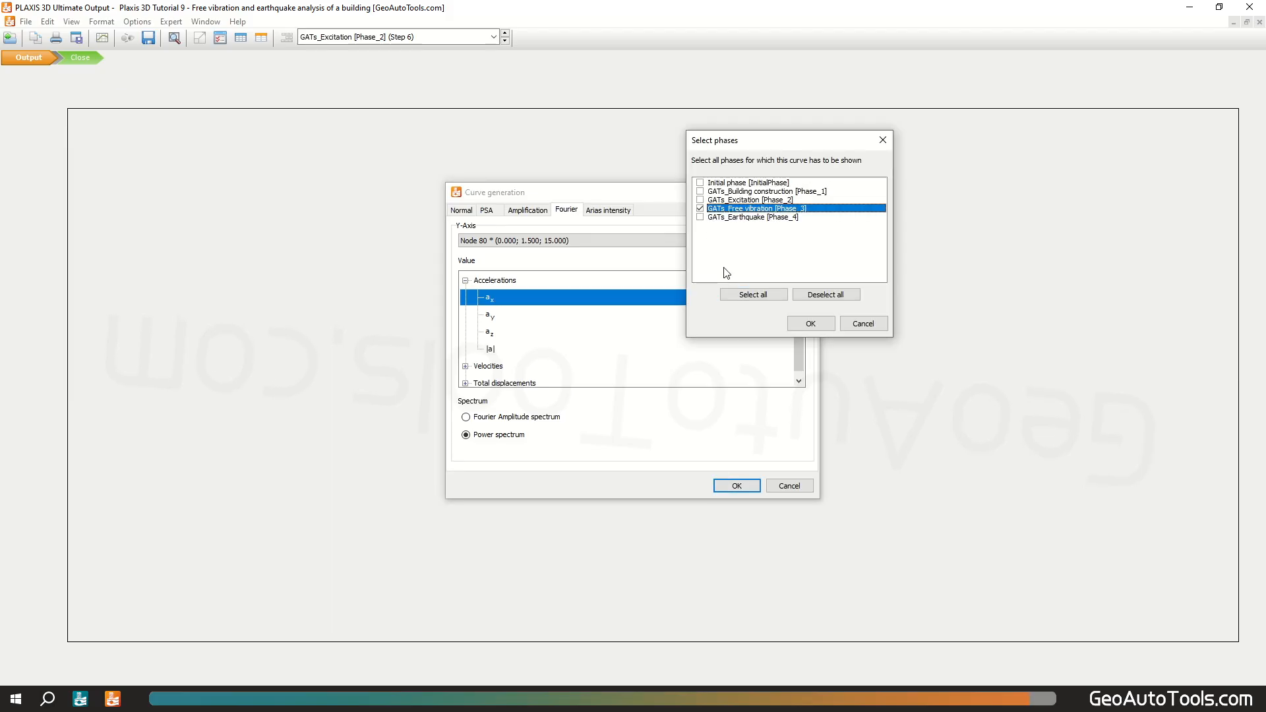
{"action": "left_click", "coordinate": [819, 326]}
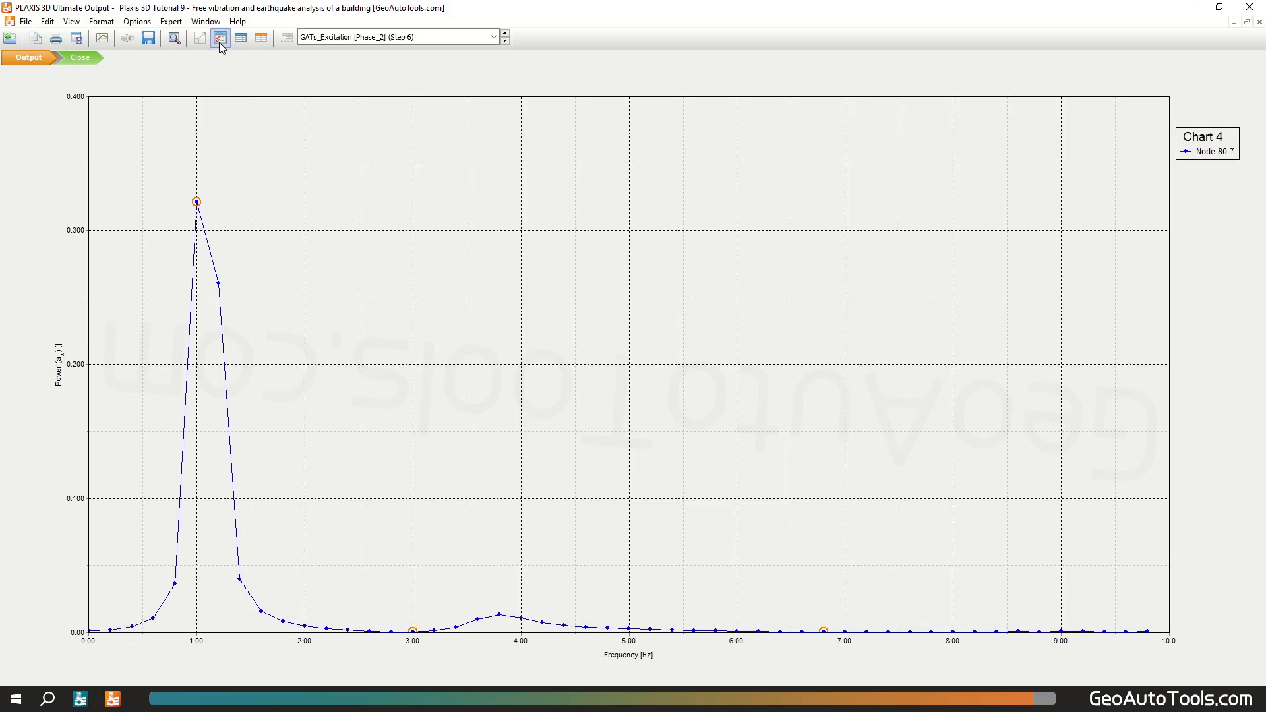
Create a new Fourier chart with the power spectrum of Node 80's acceleration a_x for the GATs_Earthquake phase
{"action": "left_click", "coordinate": [103, 39]}
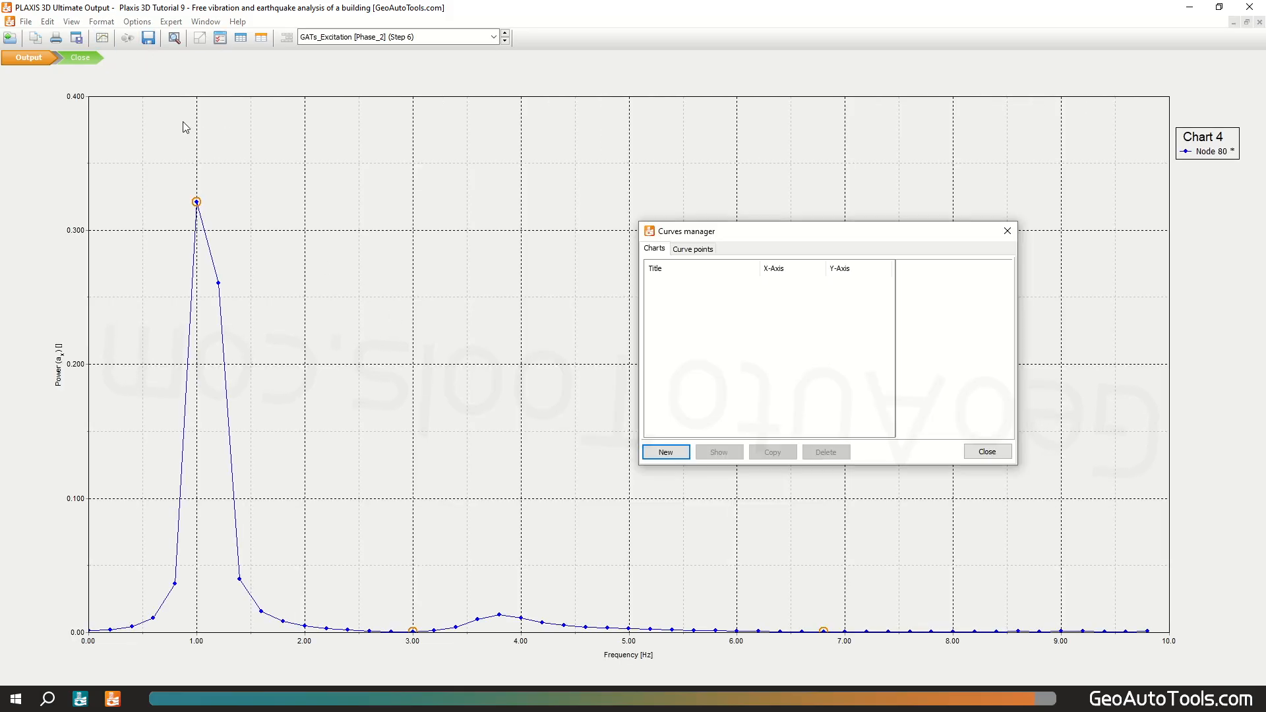
{"action": "left_click", "coordinate": [665, 452]}
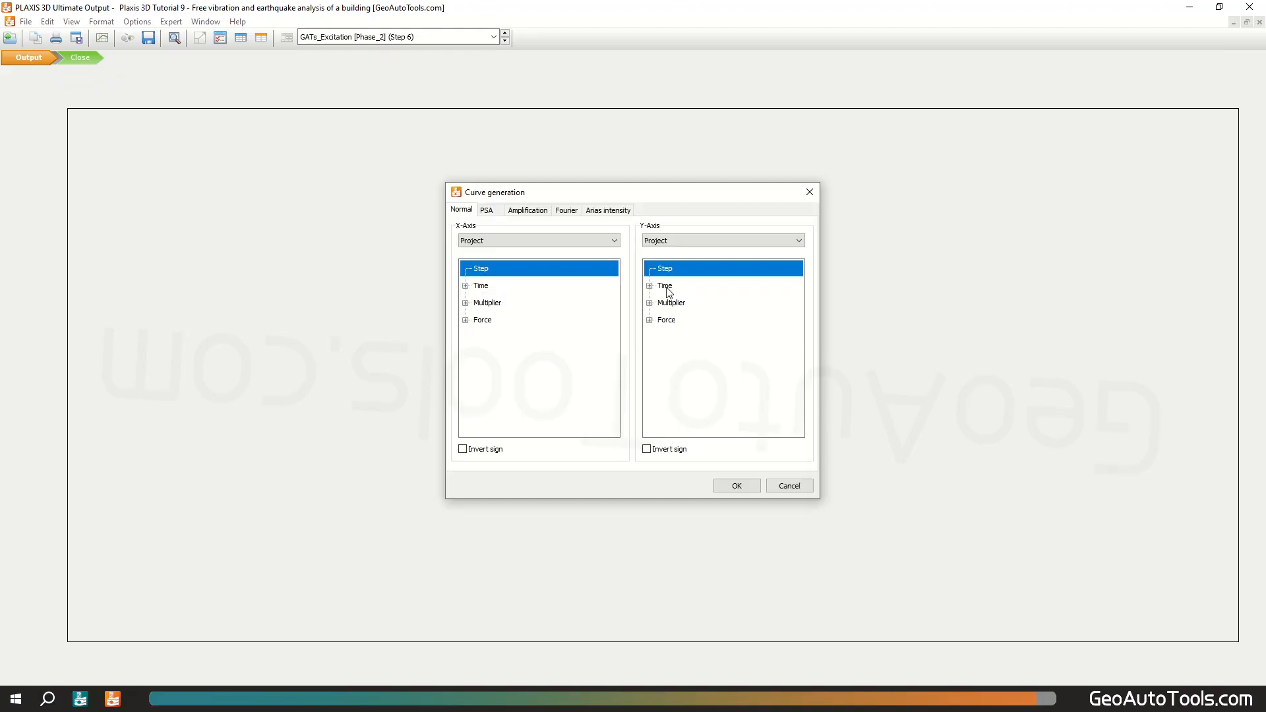
{"action": "left_click", "coordinate": [567, 210]}
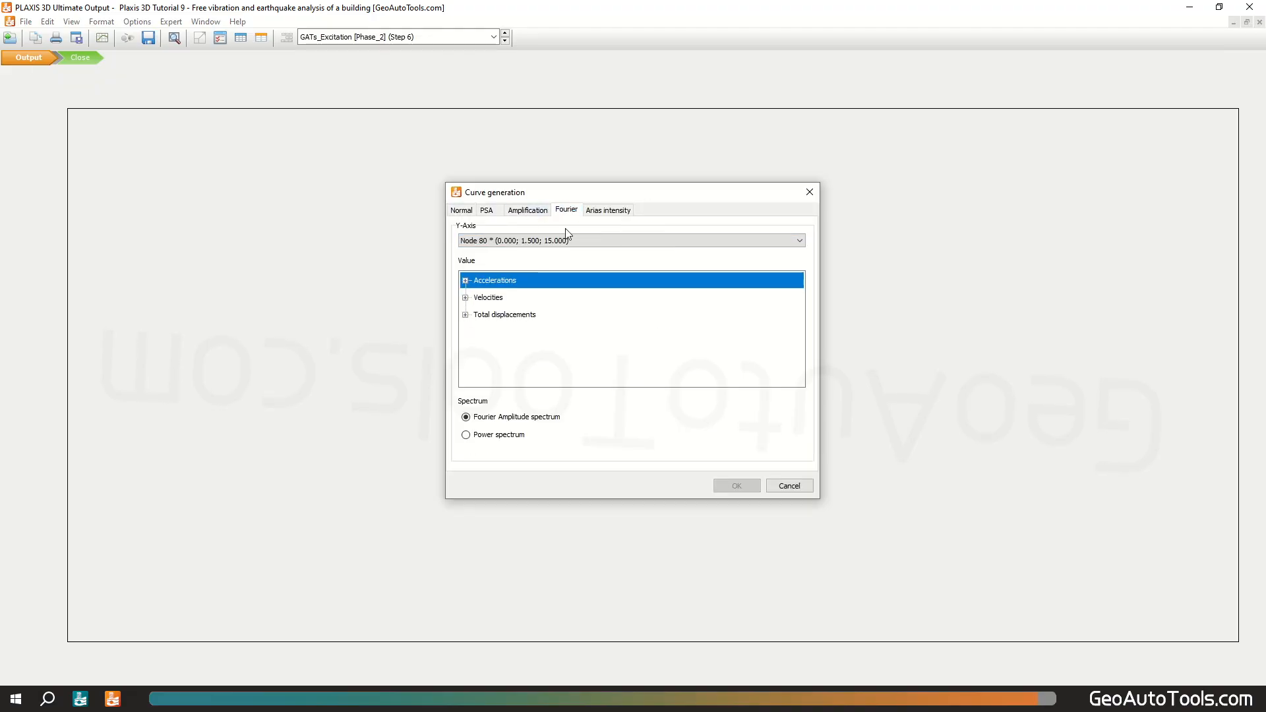
{"action": "left_click", "coordinate": [465, 280]}
{"action": "left_click", "coordinate": [489, 302]}
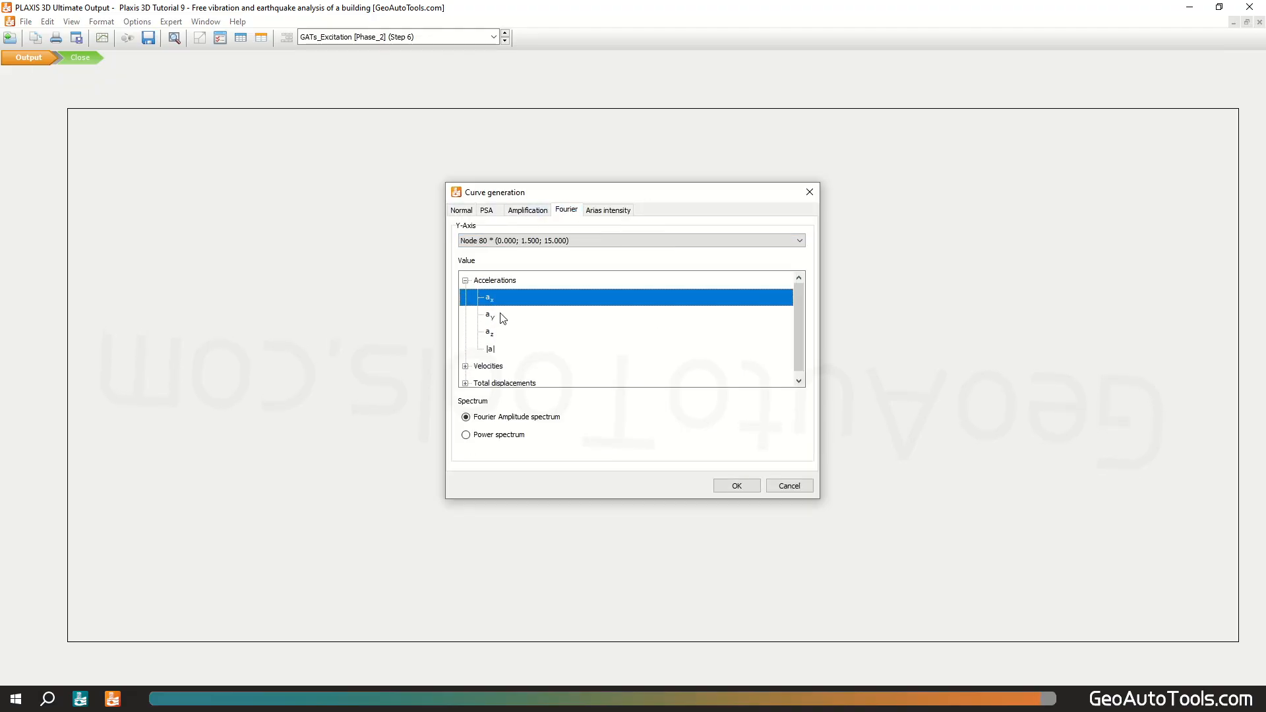
{"action": "left_click", "coordinate": [467, 434]}
{"action": "left_click", "coordinate": [734, 488]}
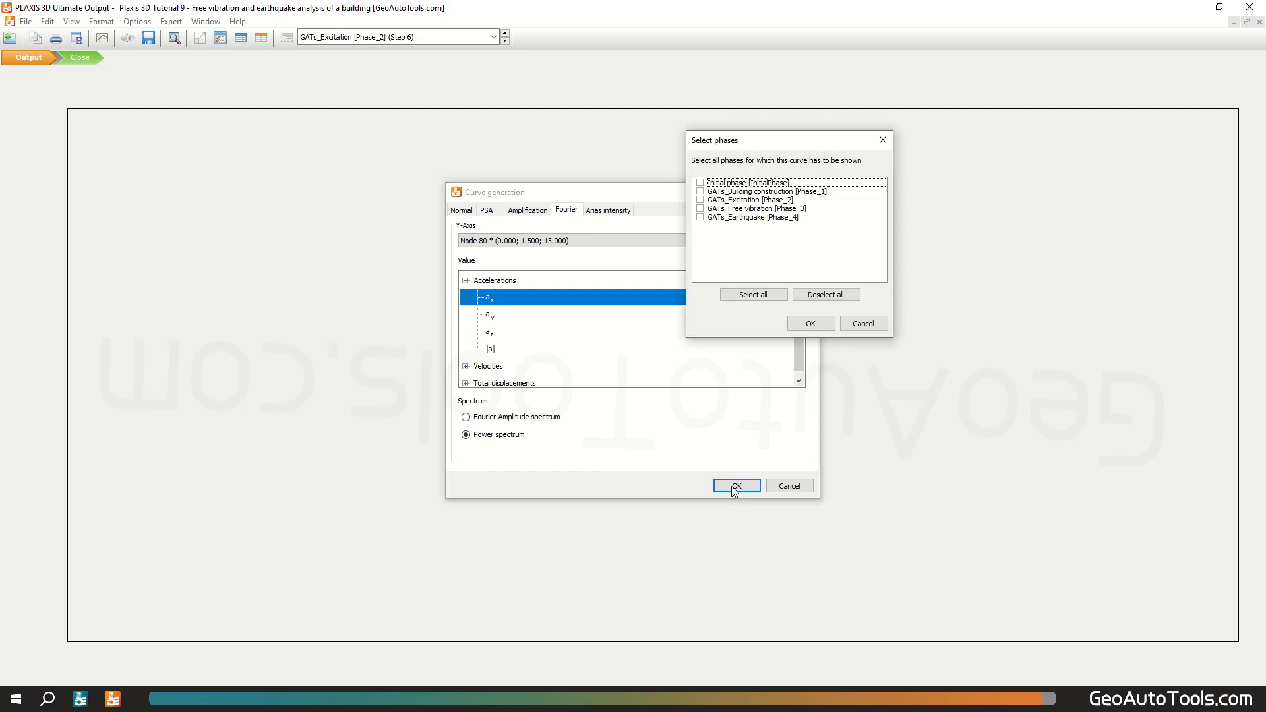
{"action": "left_click", "coordinate": [701, 218]}
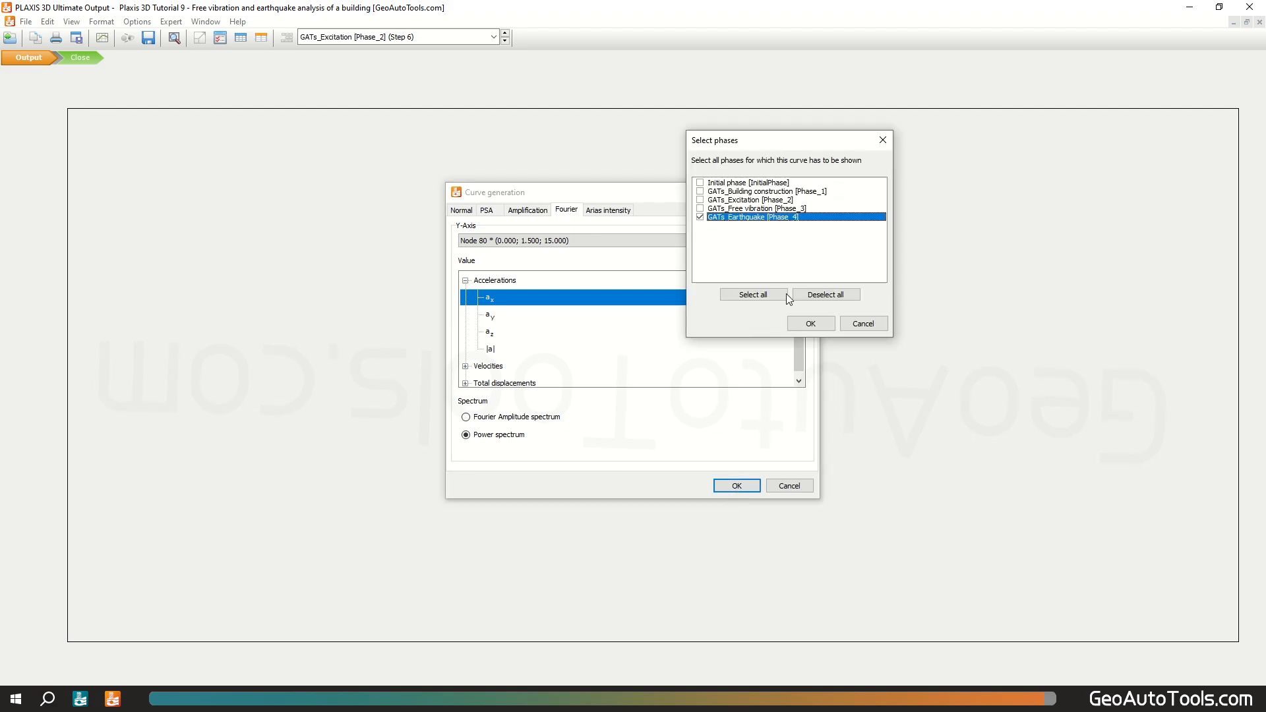
{"action": "left_click", "coordinate": [810, 324]}
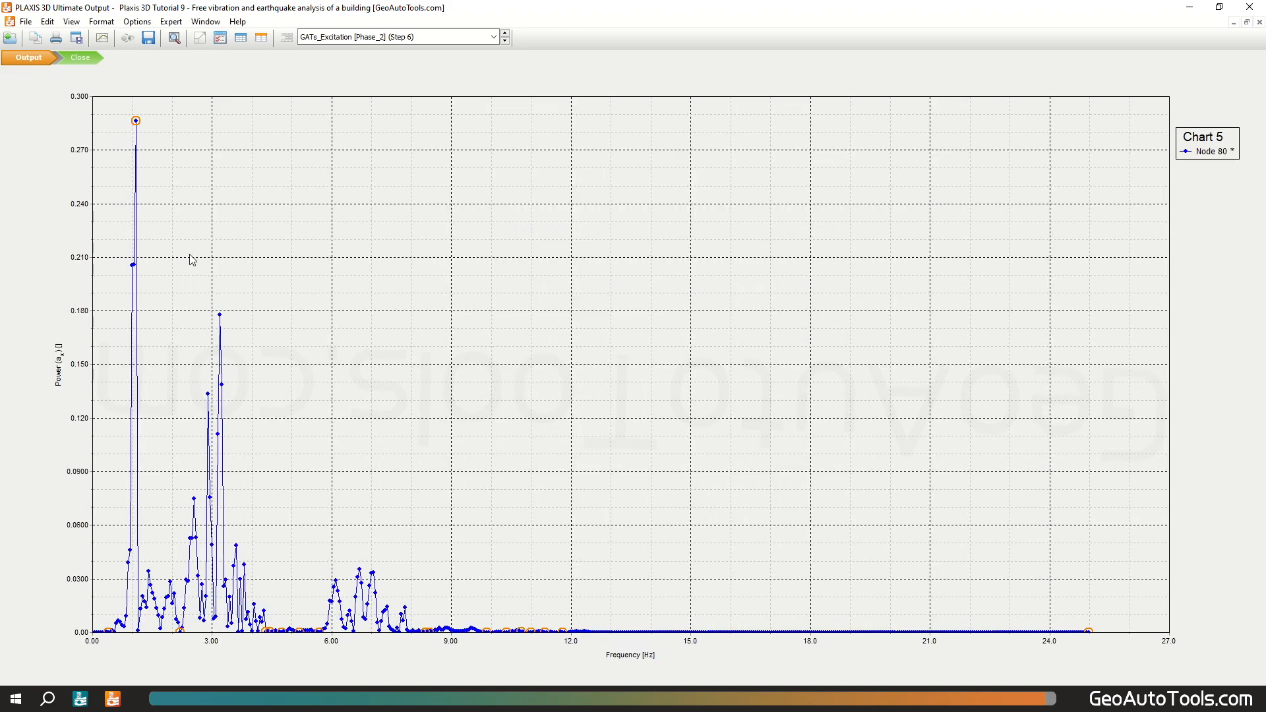
Scale the earthquake spectrum chart's frequency axis manually with a maximum of 5 Hz and accept the settings
{"action": "left_click", "coordinate": [220, 38]}
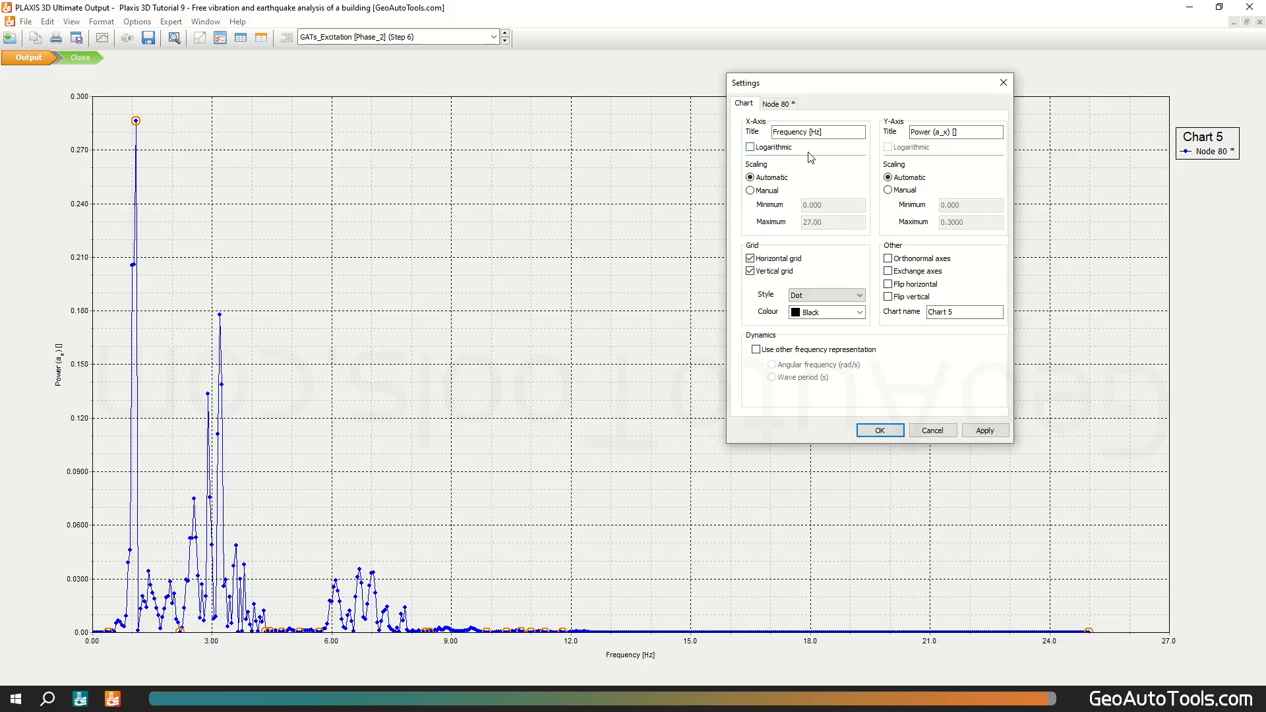
{"action": "left_click", "coordinate": [752, 191]}
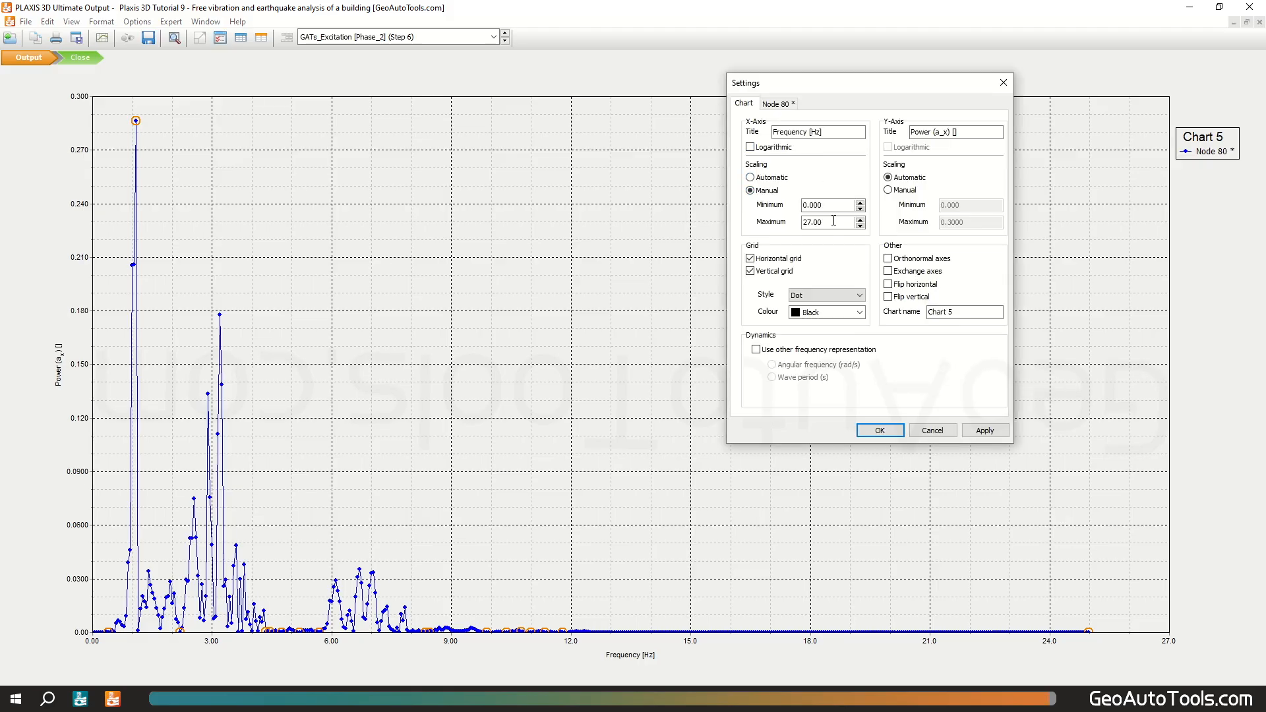
{"action": "left_click_drag", "start_coordinate": [833, 221], "coordinate": [779, 218]}
{"action": "type", "text": "5"}
{"action": "left_click", "coordinate": [984, 431]}
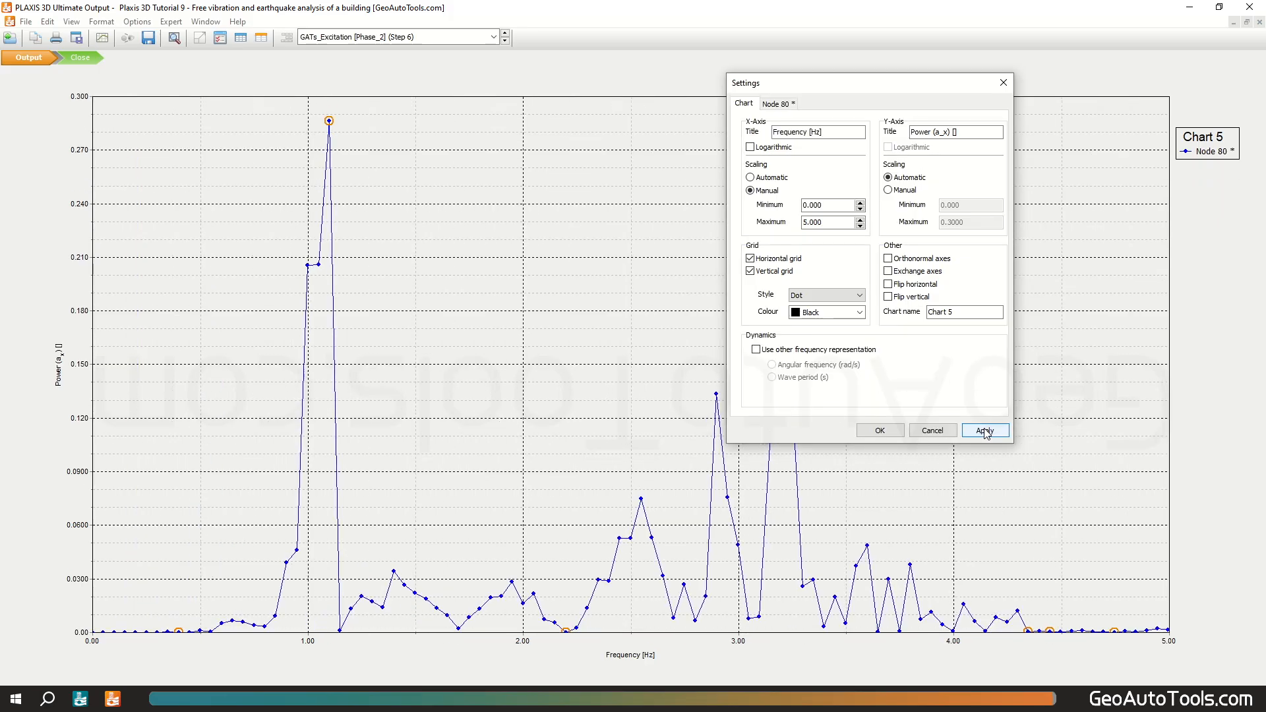
{"action": "left_click", "coordinate": [883, 430]}
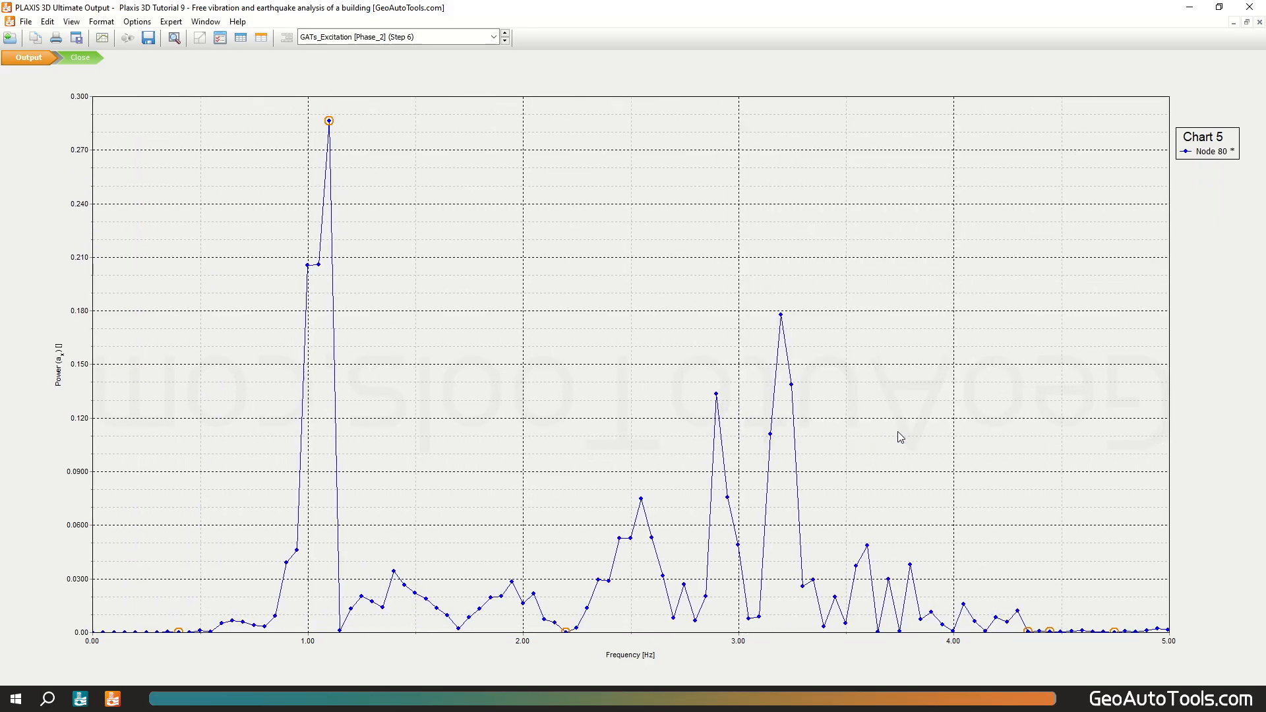